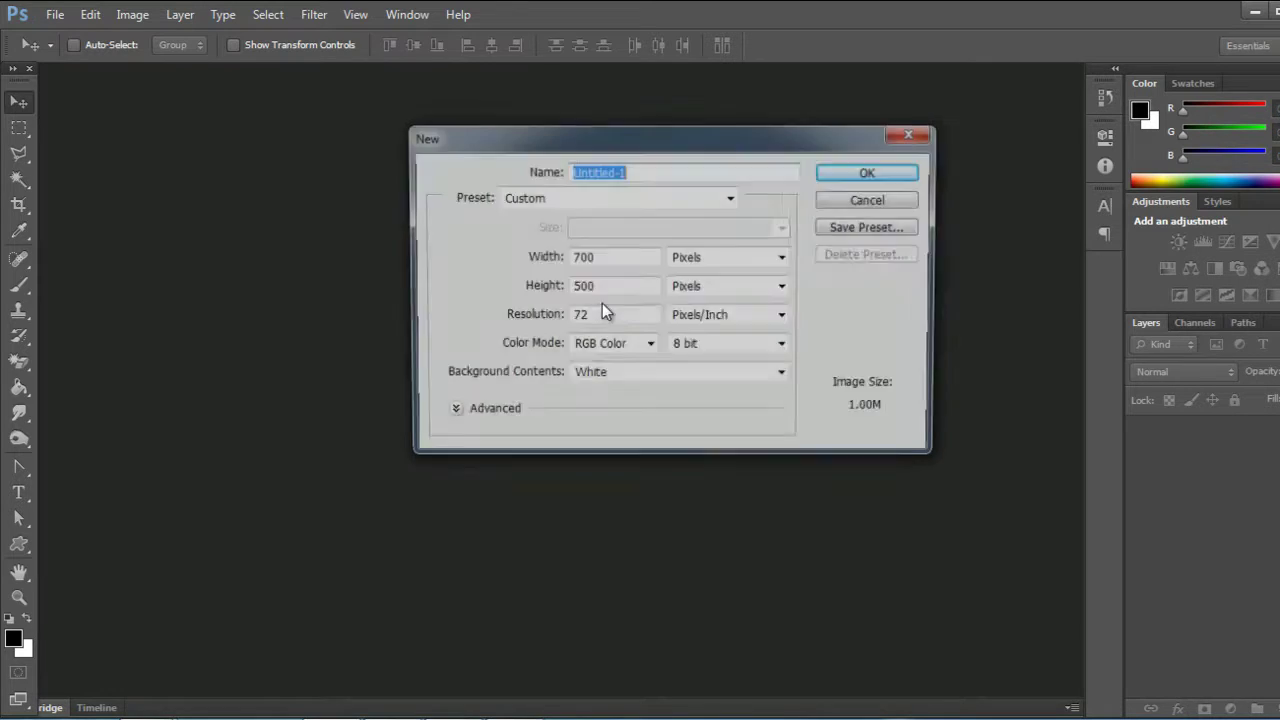
Create a 700 × 500 px, 72 ppi RGB document named 'business card' with a White background
{"action": "type", "text": "business card"}
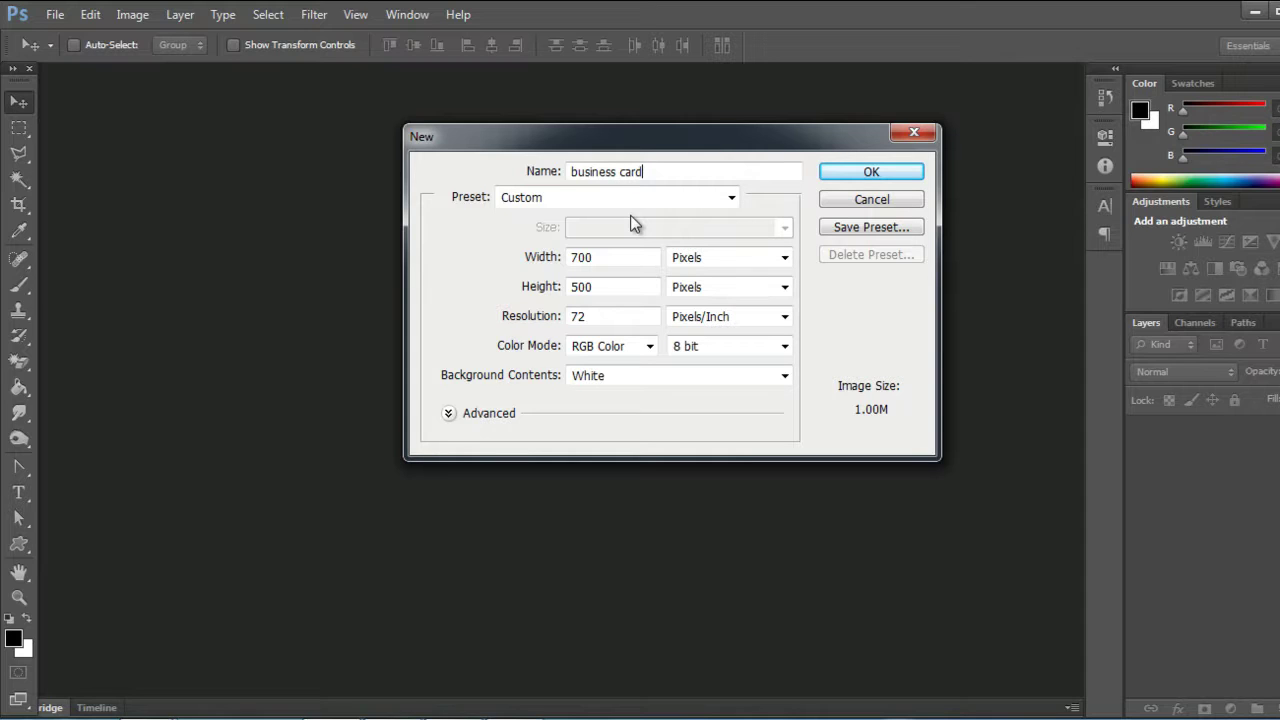
{"action": "double_click", "coordinate": [612, 259]}
{"action": "double_click", "coordinate": [575, 288]}
{"action": "left_click", "coordinate": [607, 380]}
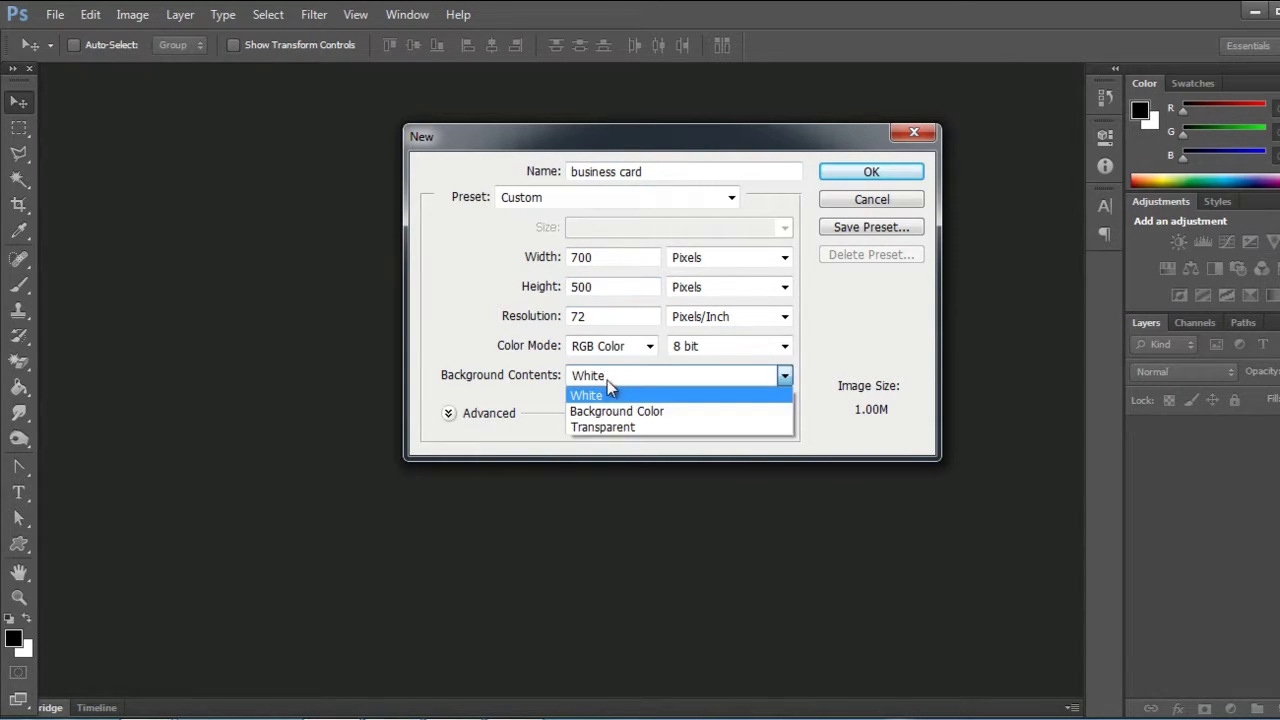
{"action": "left_click", "coordinate": [606, 392]}
{"action": "double_click", "coordinate": [574, 316]}
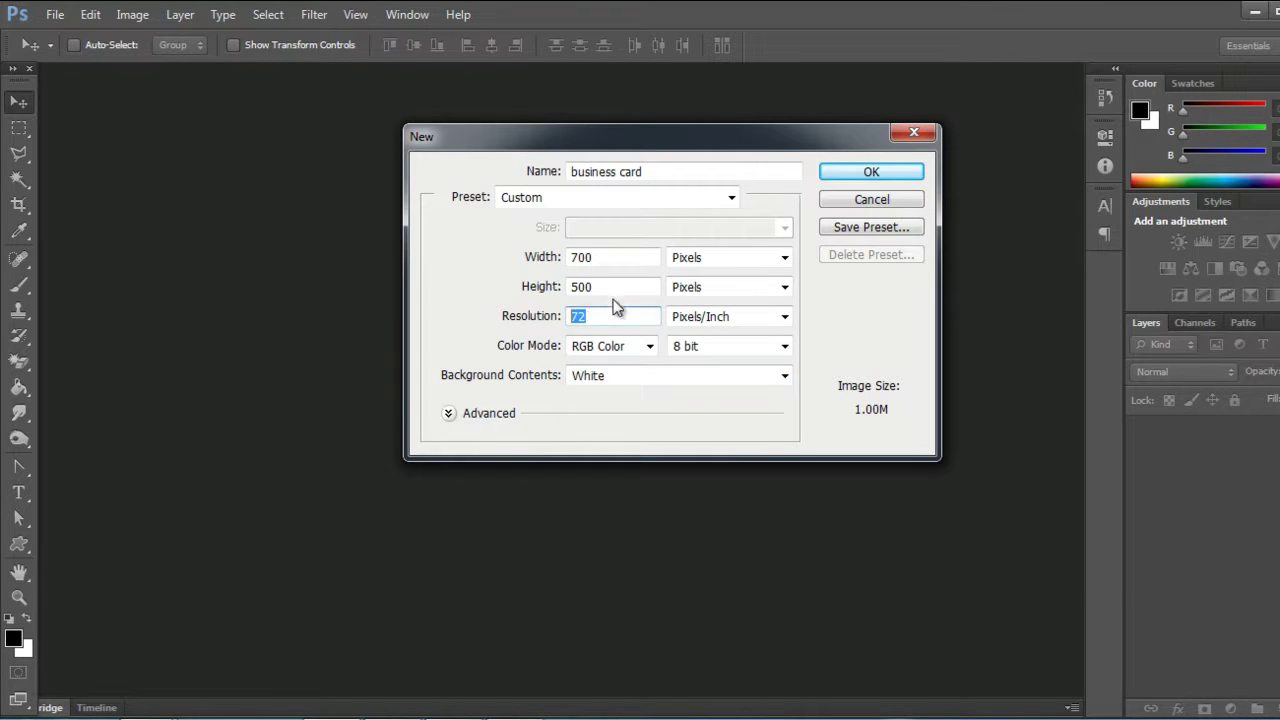
{"action": "left_click", "coordinate": [878, 171]}
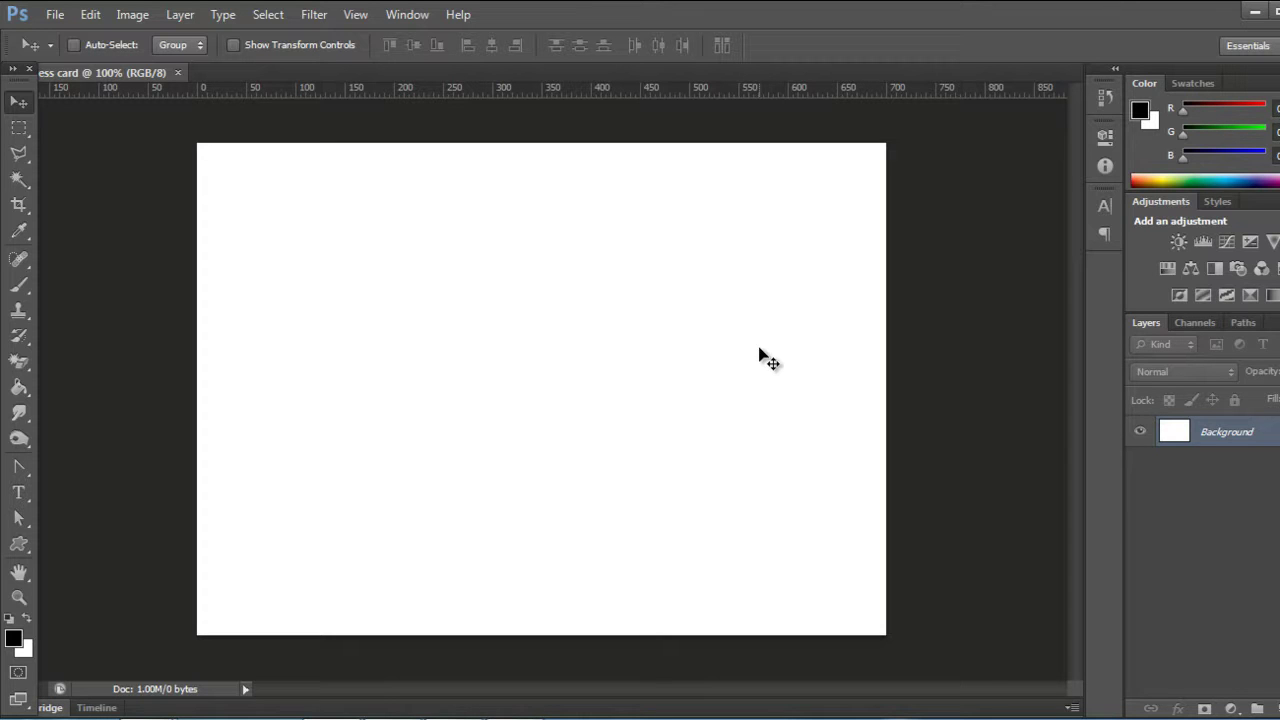
Set the foreground colour to #0f0e0e and fill the whole canvas with it using the Paint Bucket
{"action": "left_click", "coordinate": [20, 640]}
{"action": "left_click", "coordinate": [1234, 537]}
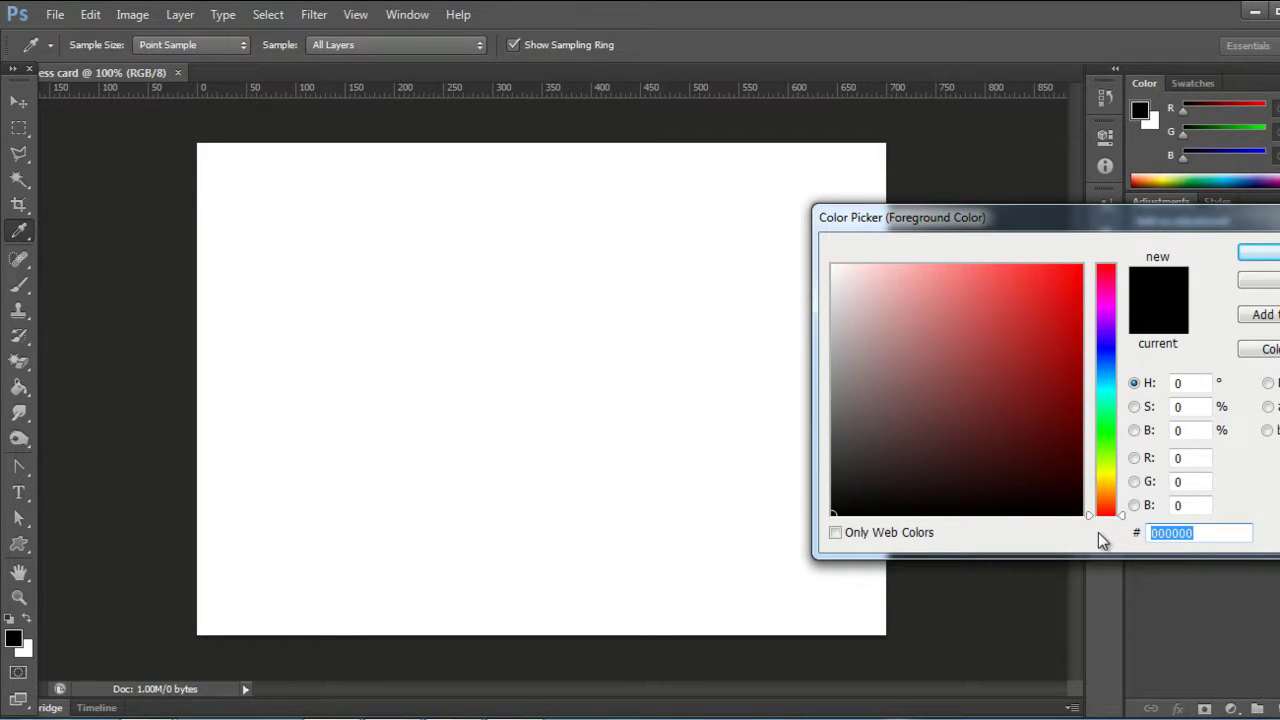
{"action": "type", "text": "0f"}
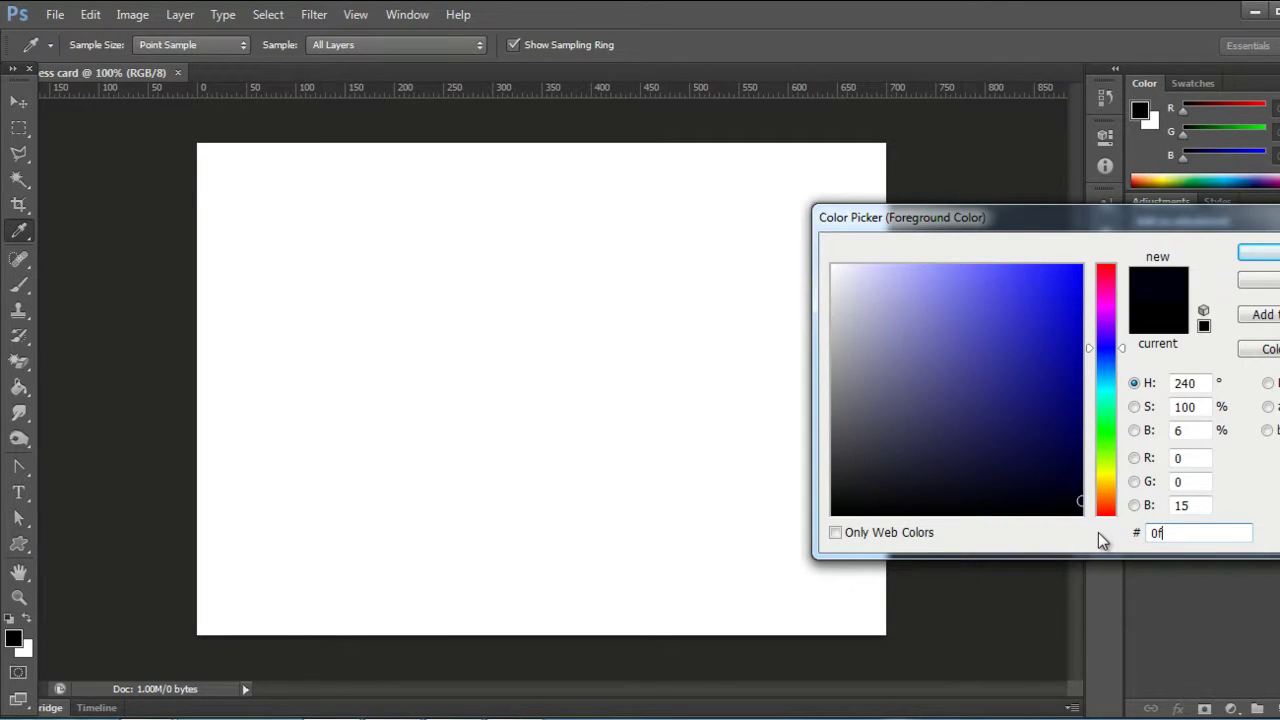
{"action": "type", "text": "0e0e"}
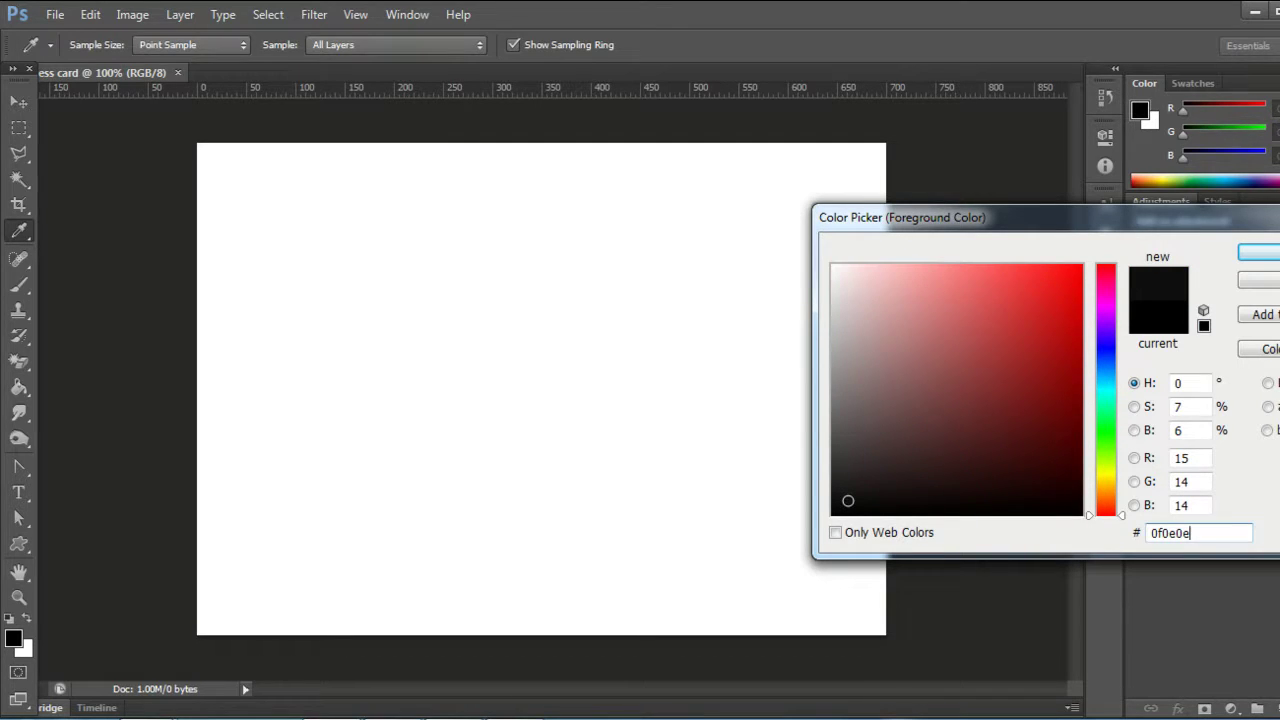
{"action": "key", "text": "Return"}
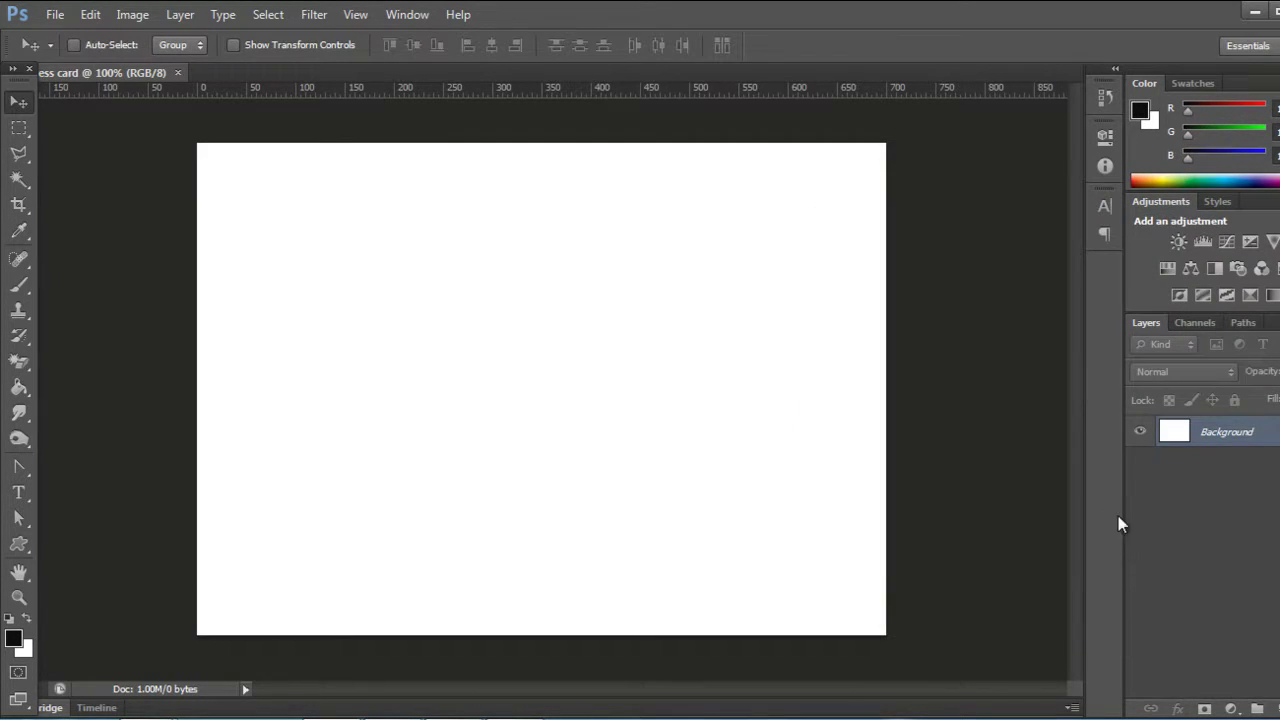
{"action": "left_click", "coordinate": [17, 390]}
{"action": "left_click", "coordinate": [612, 382]}
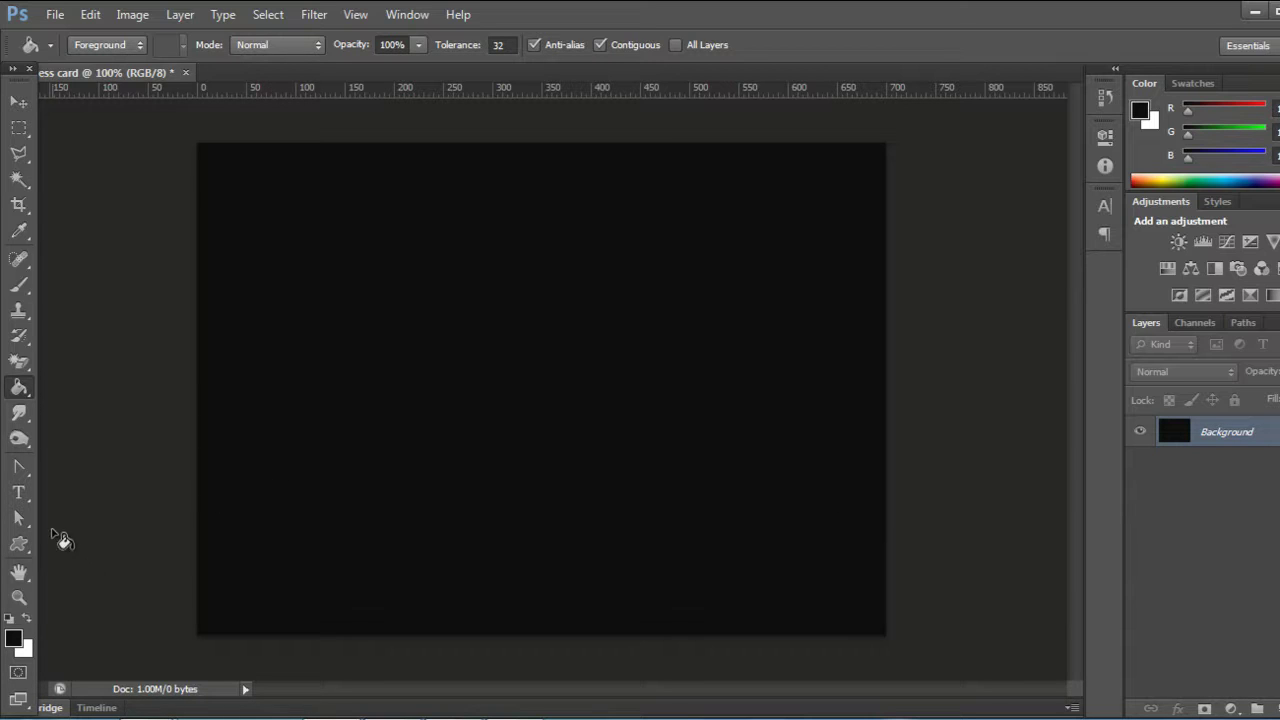
{"action": "left_click", "coordinate": [18, 543]}
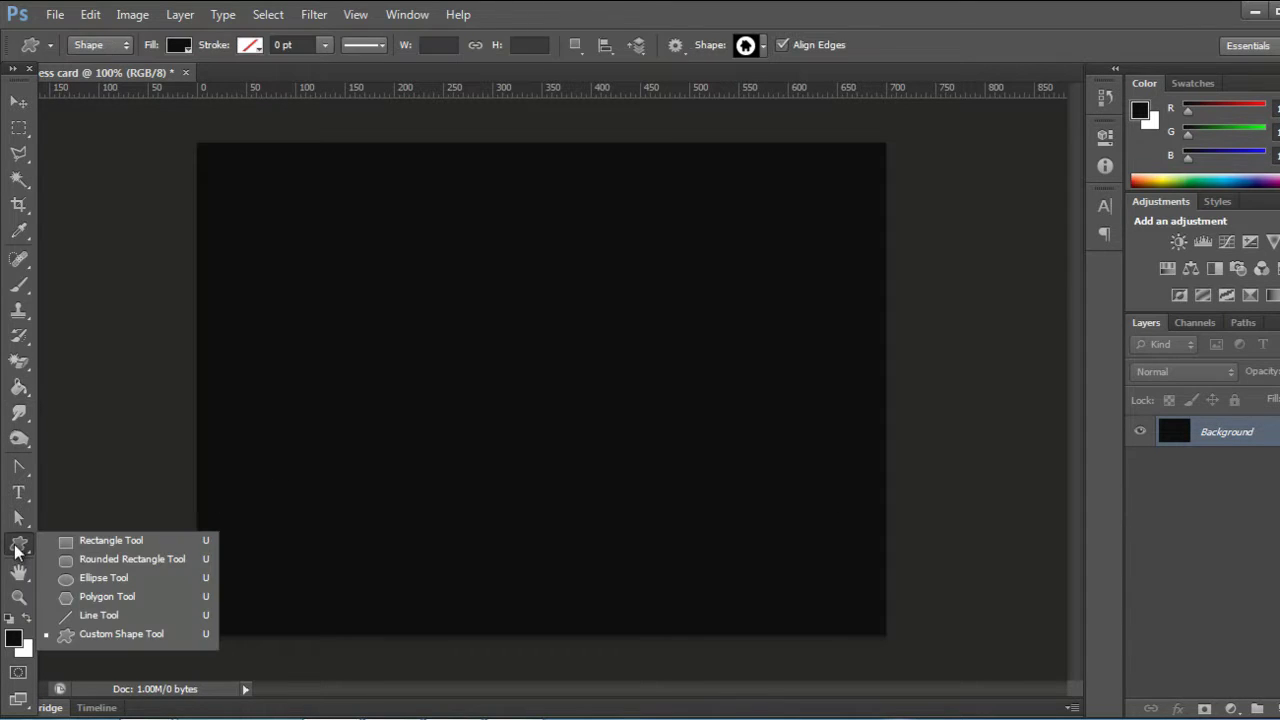
Draw a white 520 × 295 px rectangle and move it to the centre of the card
{"action": "left_click", "coordinate": [96, 541]}
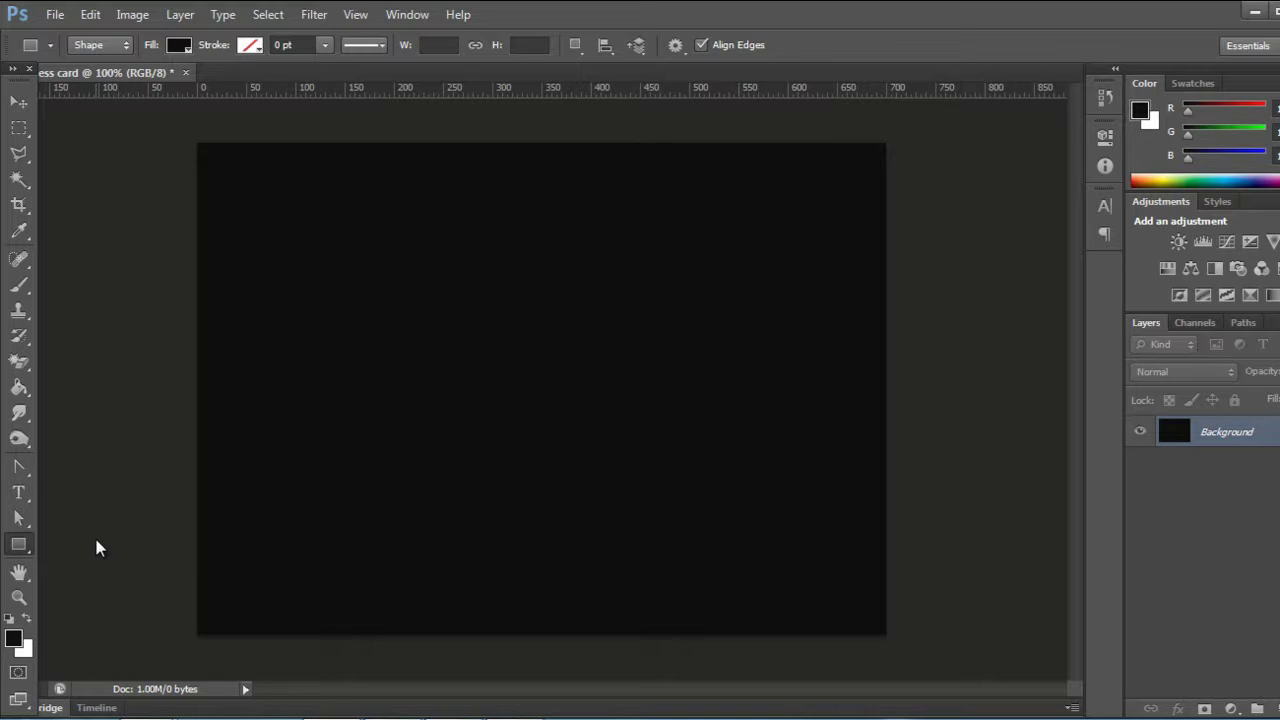
{"action": "key", "text": "x"}
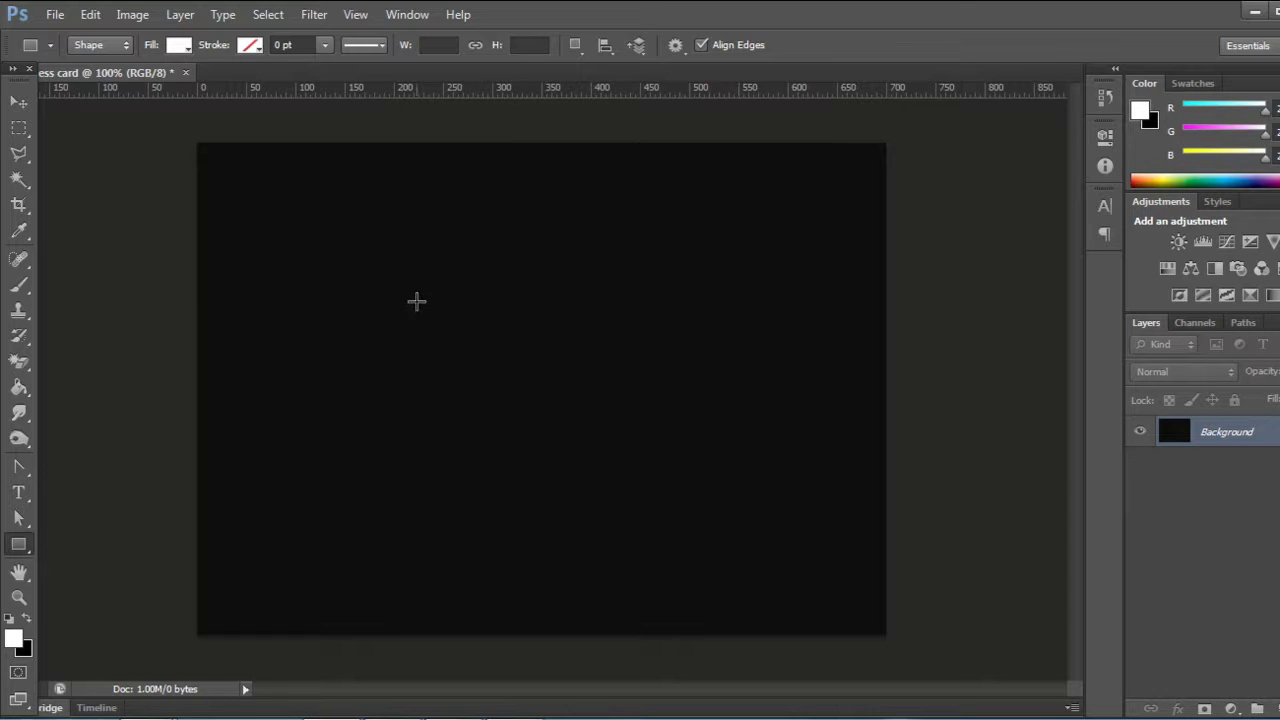
{"action": "mouse_move", "coordinate": [332, 241]}
{"action": "left_mouse_down"}
{"action": "mouse_move", "coordinate": [848, 271]}
{"action": "mouse_move", "coordinate": [843, 531]}
{"action": "left_mouse_up"}
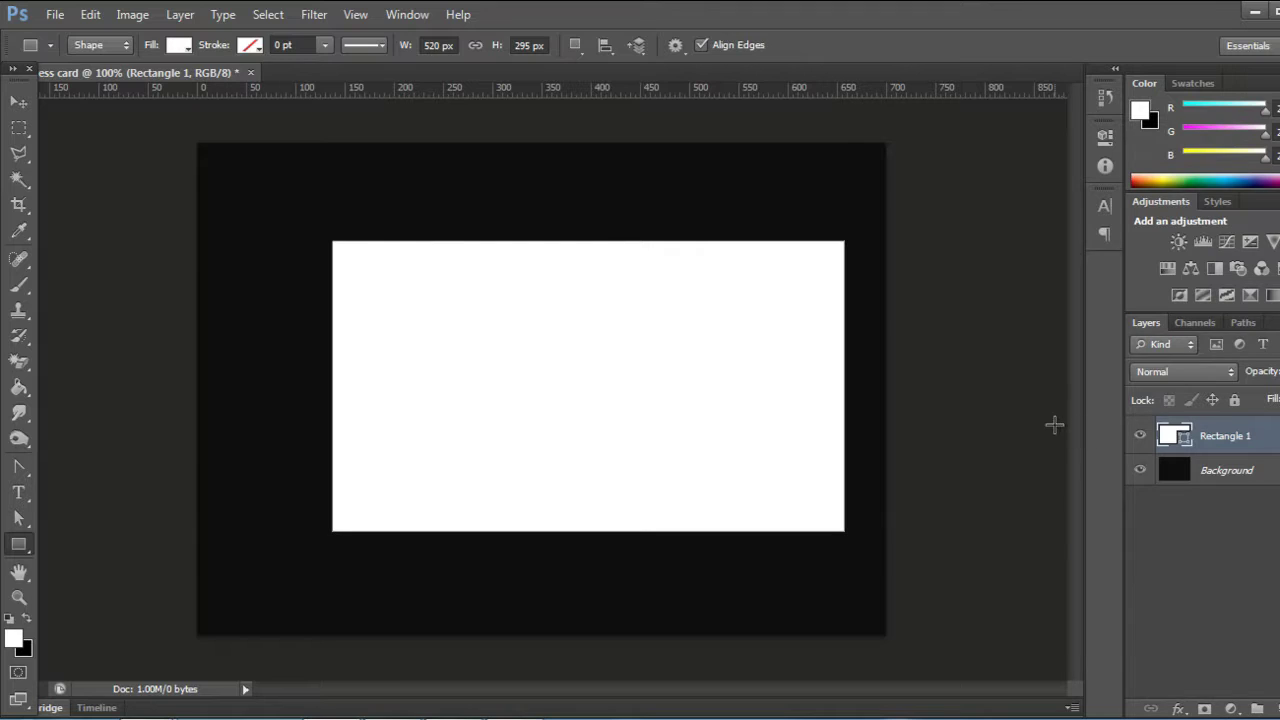
{"action": "key", "text": "v"}
{"action": "left_click_drag", "start_coordinate": [631, 380], "coordinate": [571, 377]}
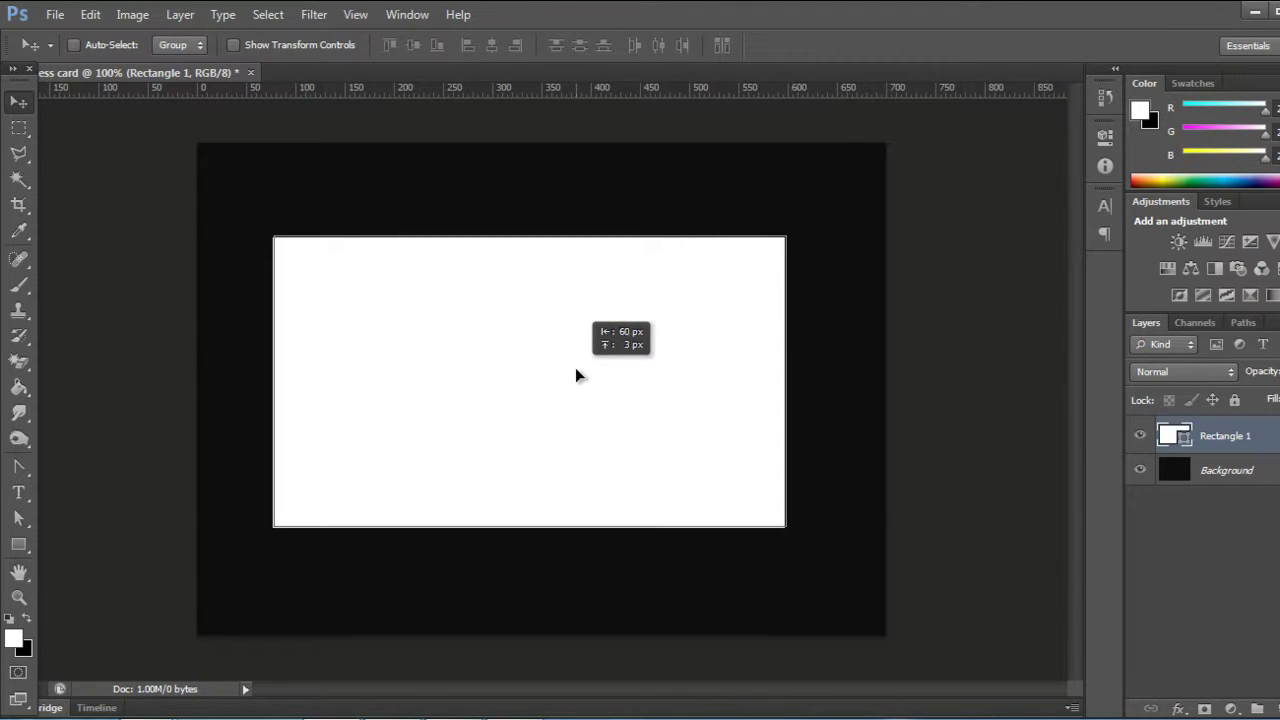
{"action": "left_click_drag", "start_coordinate": [571, 379], "coordinate": [575, 372]}
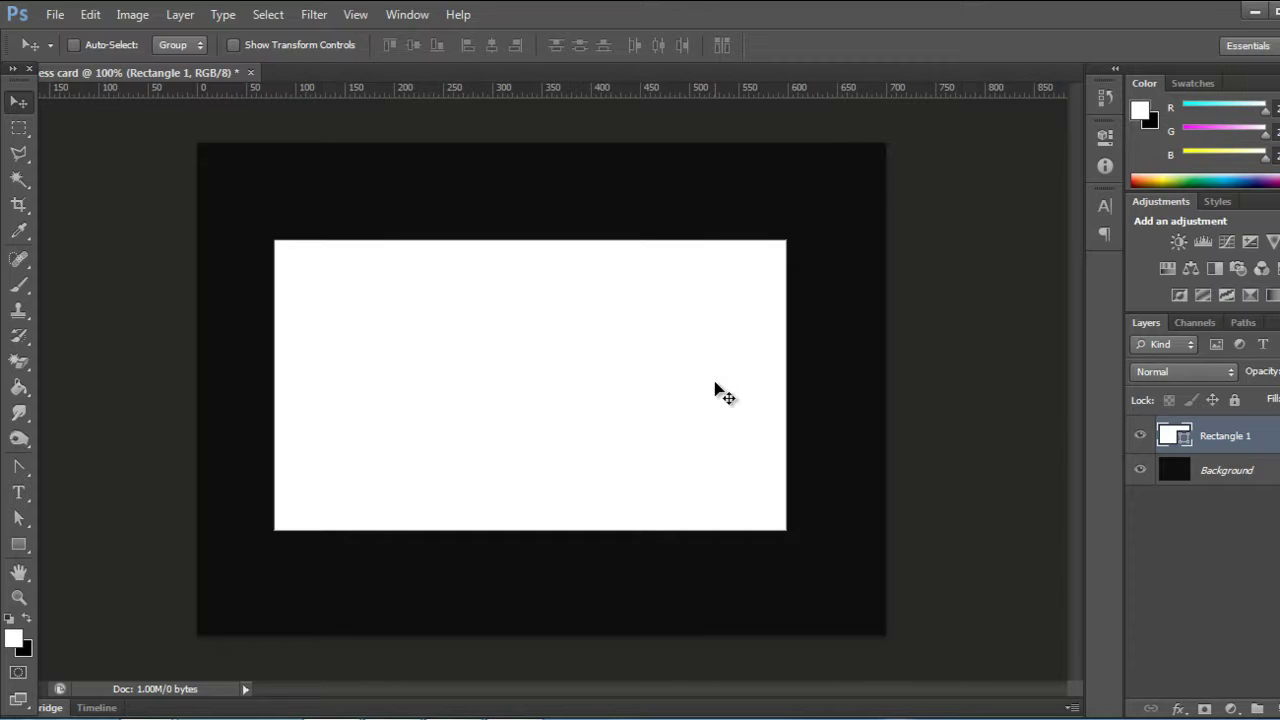
Open the texturejeans.jpg denim image
{"action": "left_click", "coordinate": [57, 14]}
{"action": "left_click", "coordinate": [68, 52]}
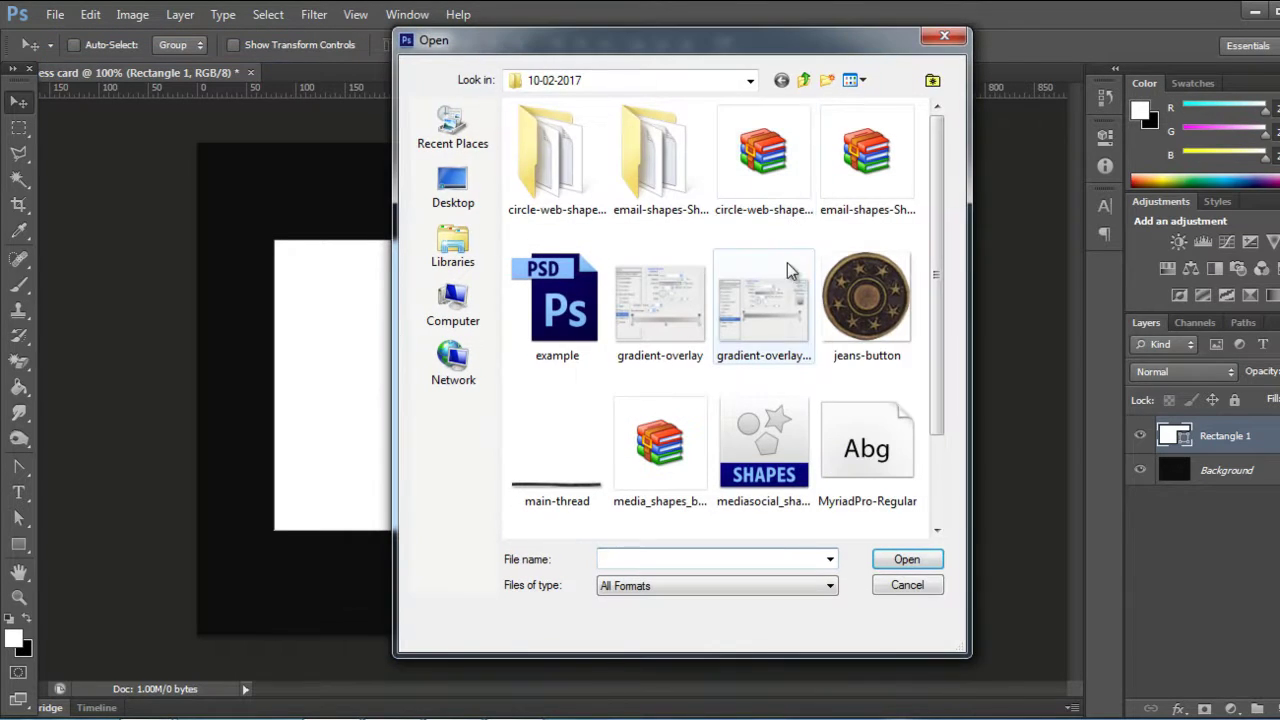
{"action": "left_click_drag", "start_coordinate": [941, 268], "coordinate": [941, 345]}
{"action": "double_click", "coordinate": [641, 467]}
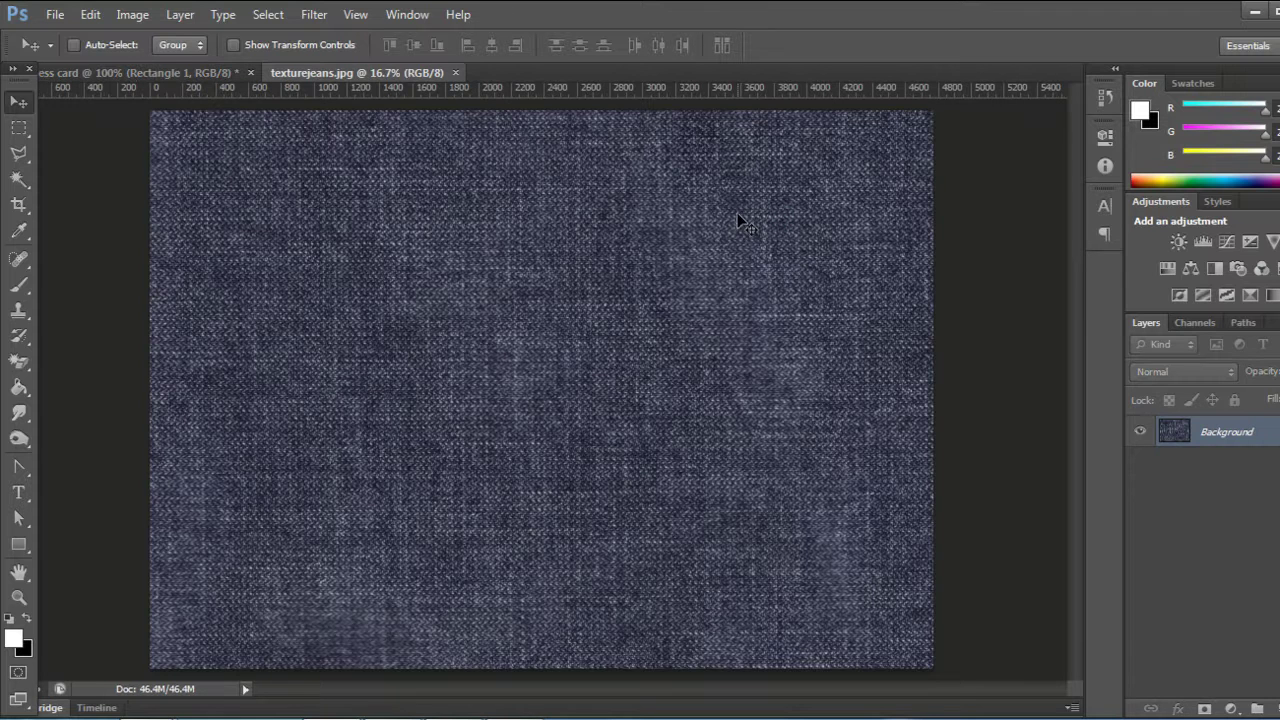
Copy the whole denim image and paste it into the business card document
{"action": "key", "text": "ctrl+a"}
{"action": "key", "text": "ctrl+c"}
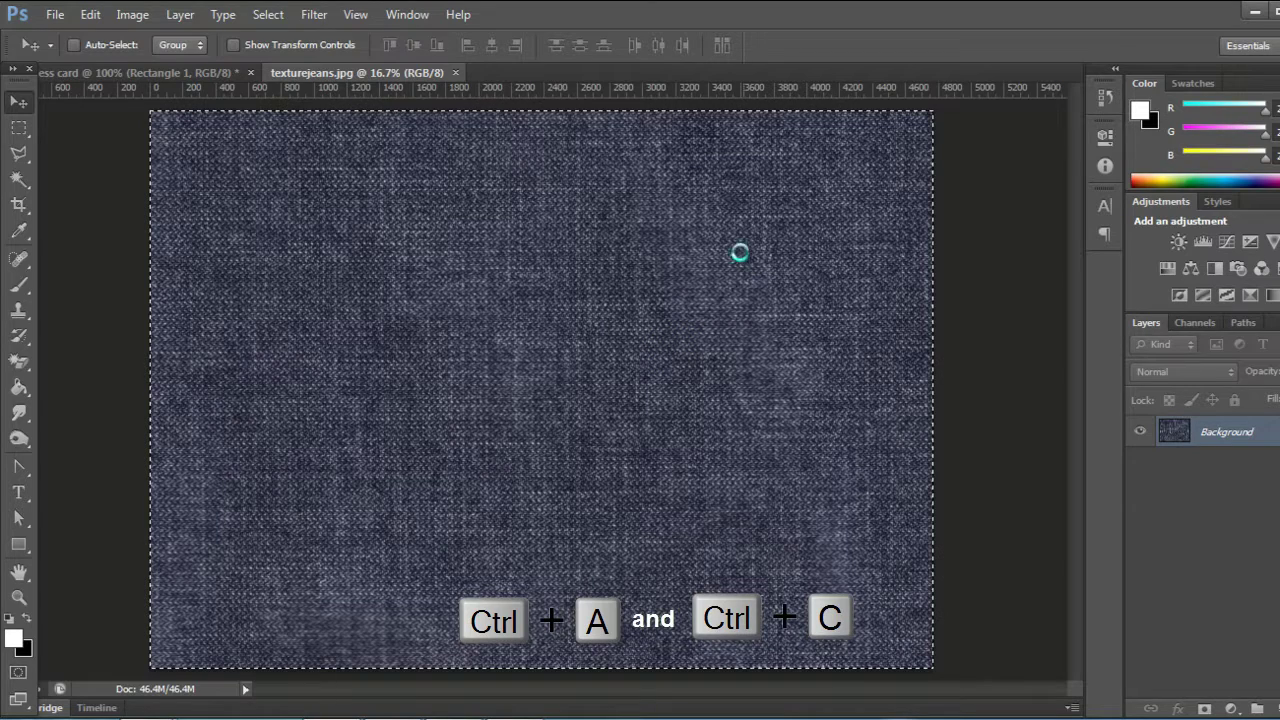
{"action": "left_click", "coordinate": [208, 73]}
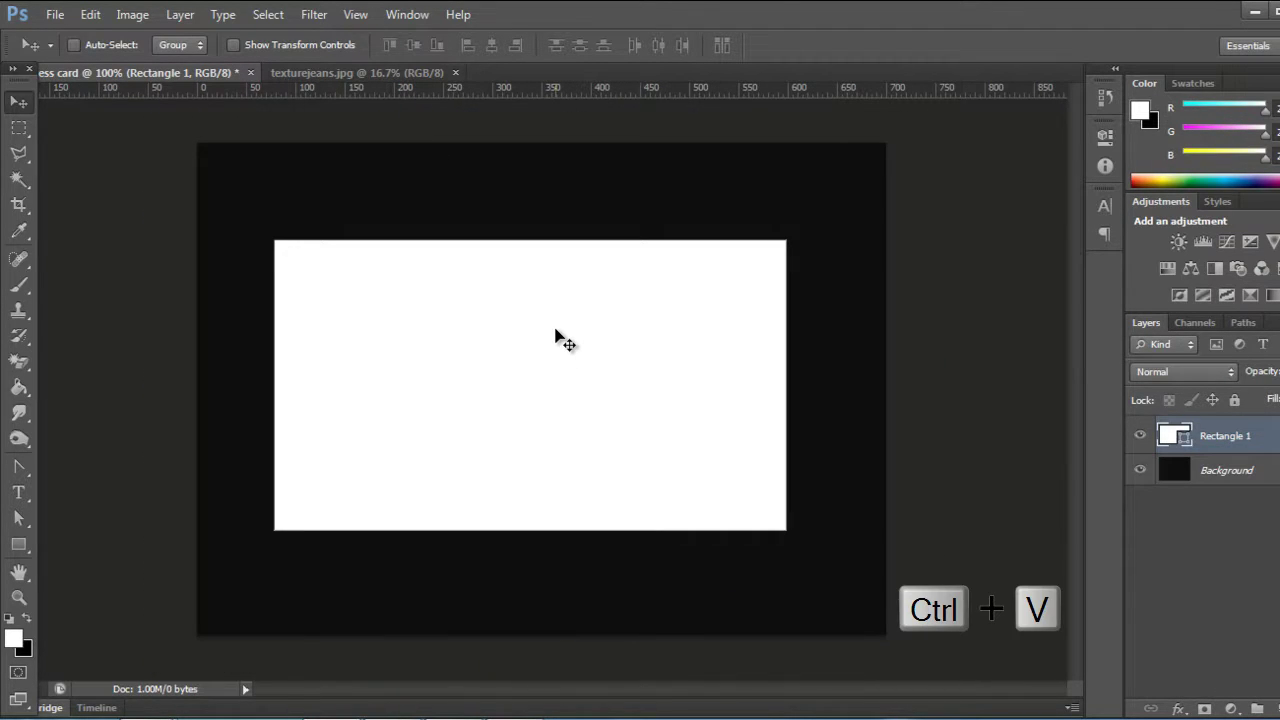
{"action": "key", "text": "ctrl+v"}
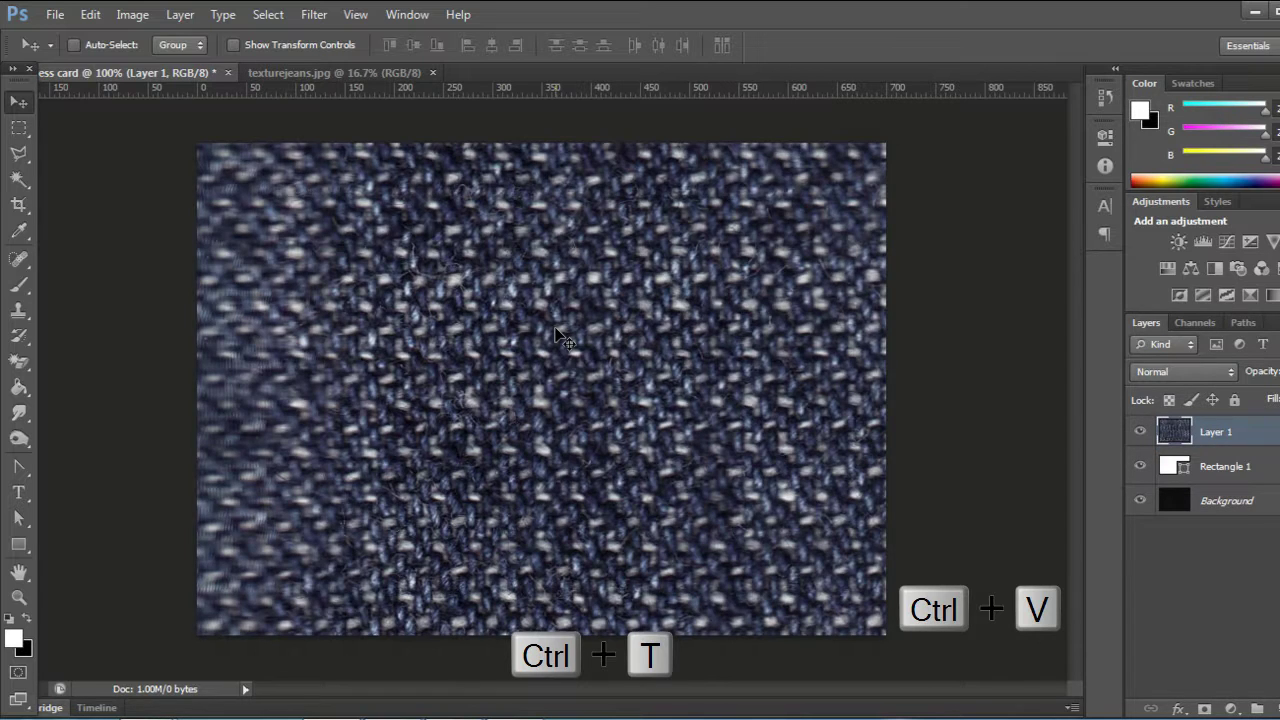
Free-transform the pasted denim layer so it exactly covers the white rectangle, then commit
{"action": "key", "text": "ctrl+t"}
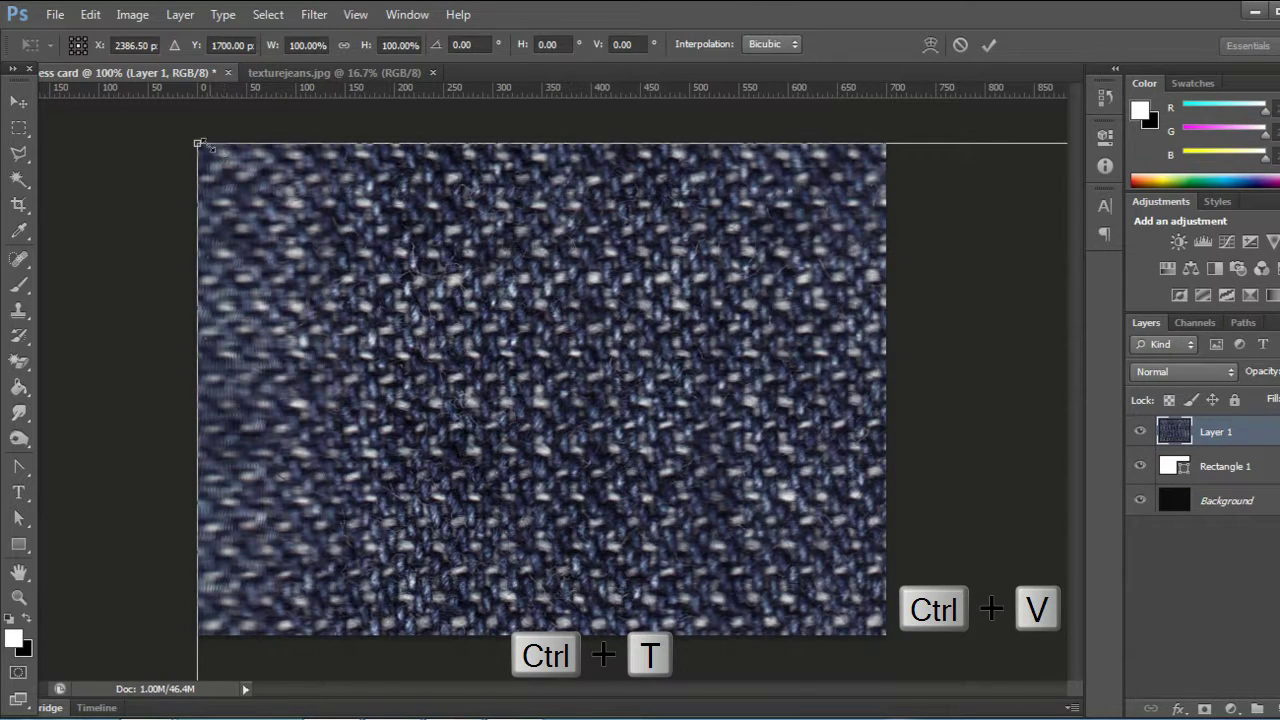
{"action": "left_click_drag", "start_coordinate": [439, 329], "coordinate": [786, 578]}
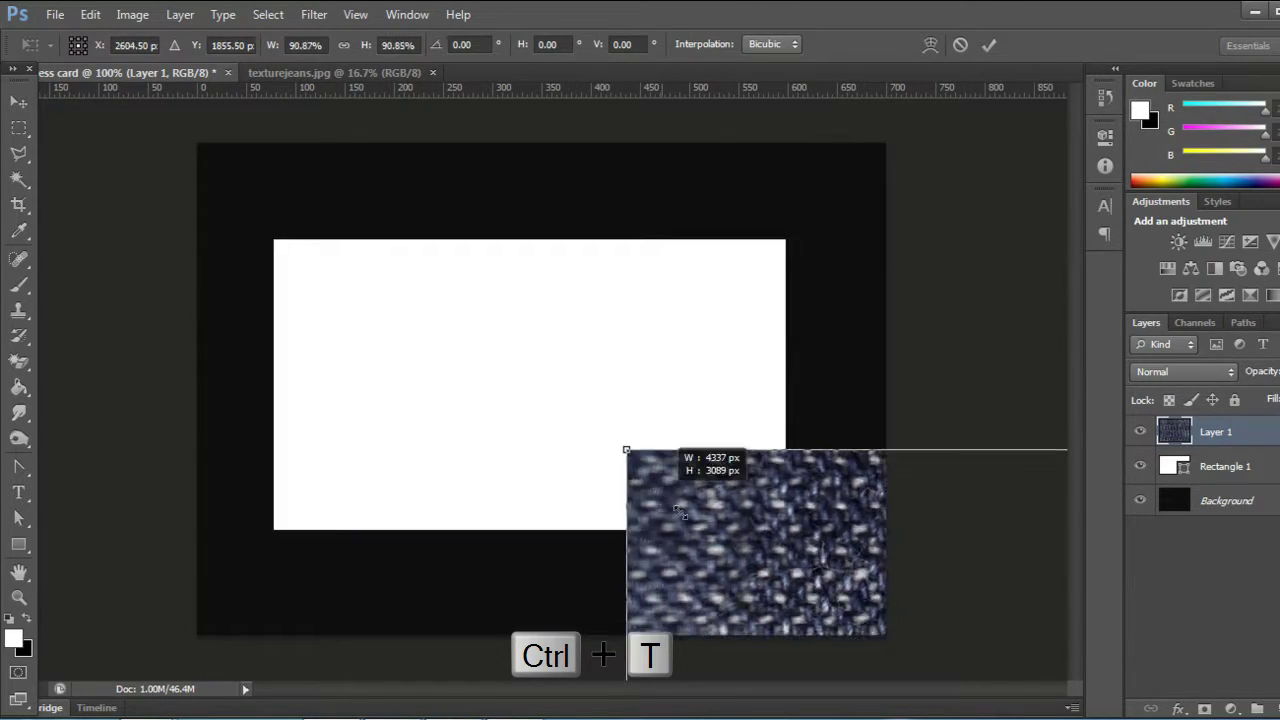
{"action": "mouse_move", "coordinate": [786, 578]}
{"action": "left_mouse_down"}
{"action": "mouse_move", "coordinate": [241, 171]}
{"action": "mouse_move", "coordinate": [816, 582]}
{"action": "left_mouse_up"}
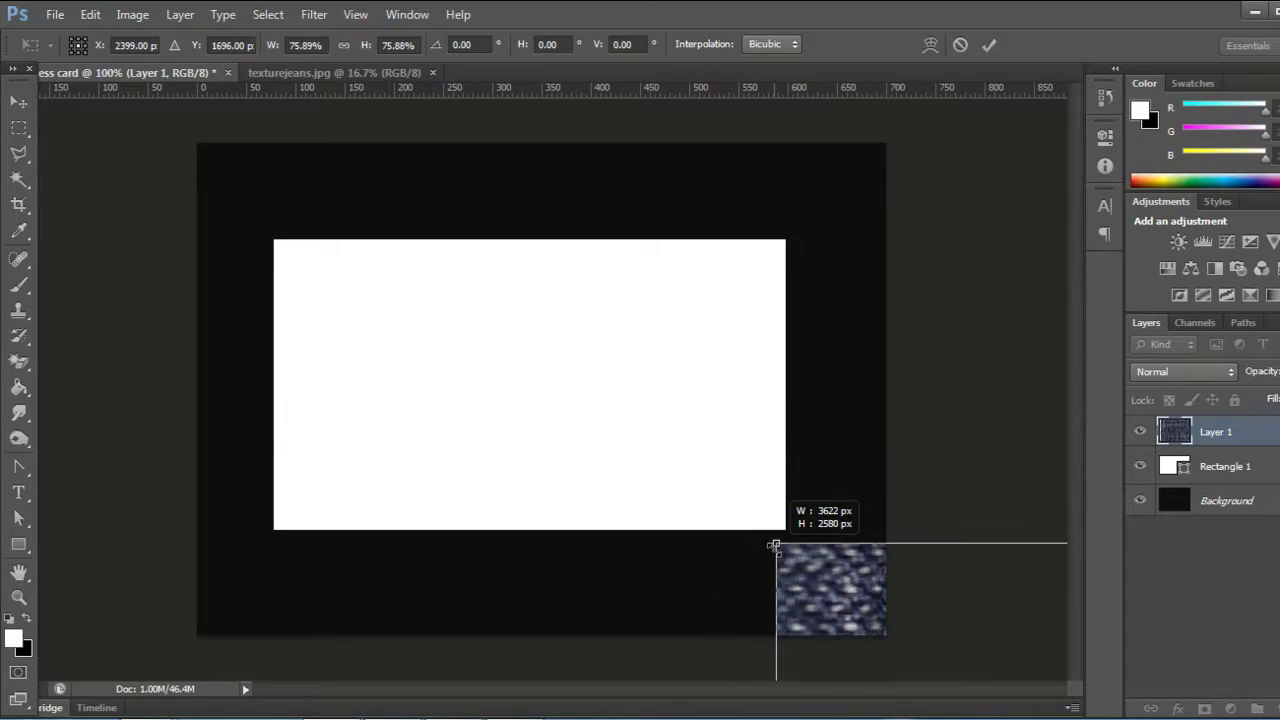
{"action": "mouse_move", "coordinate": [799, 577]}
{"action": "left_mouse_down"}
{"action": "mouse_move", "coordinate": [366, 276]}
{"action": "mouse_move", "coordinate": [204, 140]}
{"action": "mouse_move", "coordinate": [766, 540]}
{"action": "left_mouse_up"}
{"action": "mouse_move", "coordinate": [811, 585]}
{"action": "left_mouse_down"}
{"action": "mouse_move", "coordinate": [394, 257]}
{"action": "mouse_move", "coordinate": [228, 166]}
{"action": "mouse_move", "coordinate": [766, 534]}
{"action": "mouse_move", "coordinate": [766, 569]}
{"action": "mouse_move", "coordinate": [806, 591]}
{"action": "mouse_move", "coordinate": [177, 143]}
{"action": "mouse_move", "coordinate": [800, 591]}
{"action": "left_mouse_up"}
{"action": "left_click_drag", "start_coordinate": [757, 551], "coordinate": [753, 550]}
{"action": "mouse_move", "coordinate": [800, 591]}
{"action": "left_mouse_down"}
{"action": "mouse_move", "coordinate": [189, 141]}
{"action": "mouse_move", "coordinate": [813, 589]}
{"action": "mouse_move", "coordinate": [666, 500]}
{"action": "mouse_move", "coordinate": [343, 249]}
{"action": "mouse_move", "coordinate": [206, 163]}
{"action": "mouse_move", "coordinate": [218, 155]}
{"action": "mouse_move", "coordinate": [834, 591]}
{"action": "mouse_move", "coordinate": [334, 245]}
{"action": "mouse_move", "coordinate": [309, 276]}
{"action": "mouse_move", "coordinate": [295, 265]}
{"action": "mouse_move", "coordinate": [319, 274]}
{"action": "mouse_move", "coordinate": [305, 269]}
{"action": "left_mouse_up"}
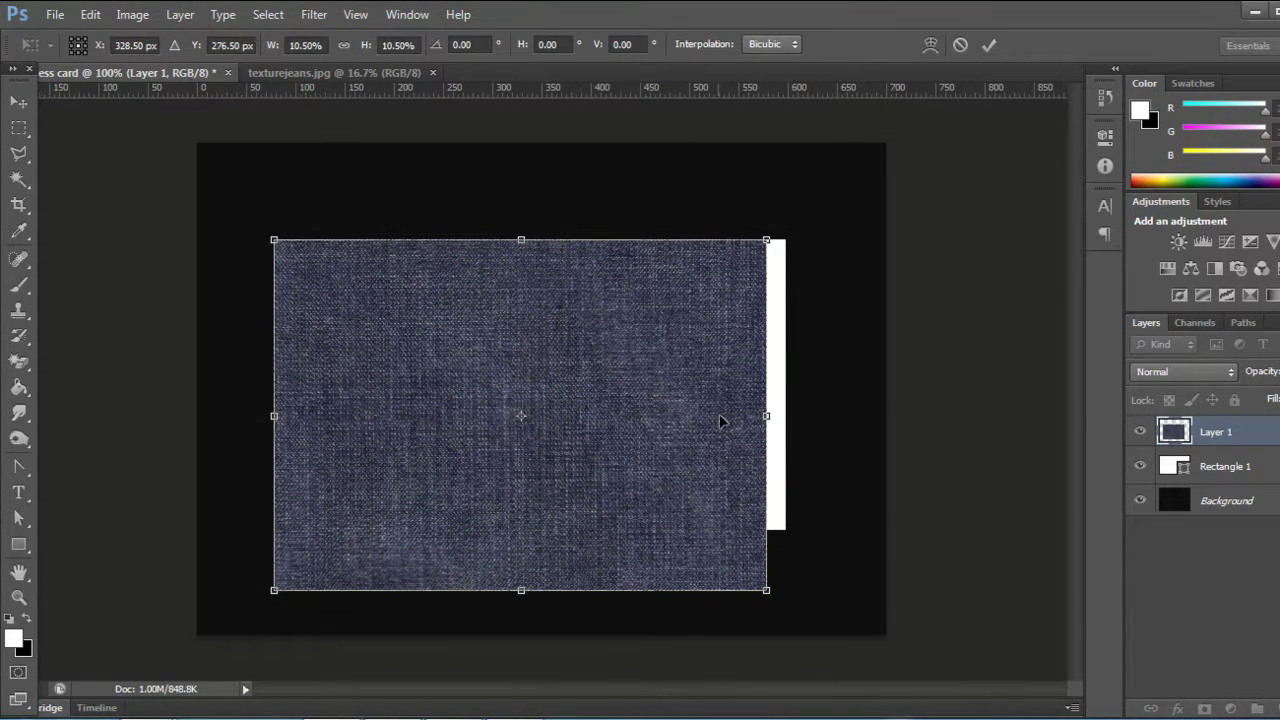
{"action": "left_click_drag", "start_coordinate": [767, 415], "coordinate": [785, 415]}
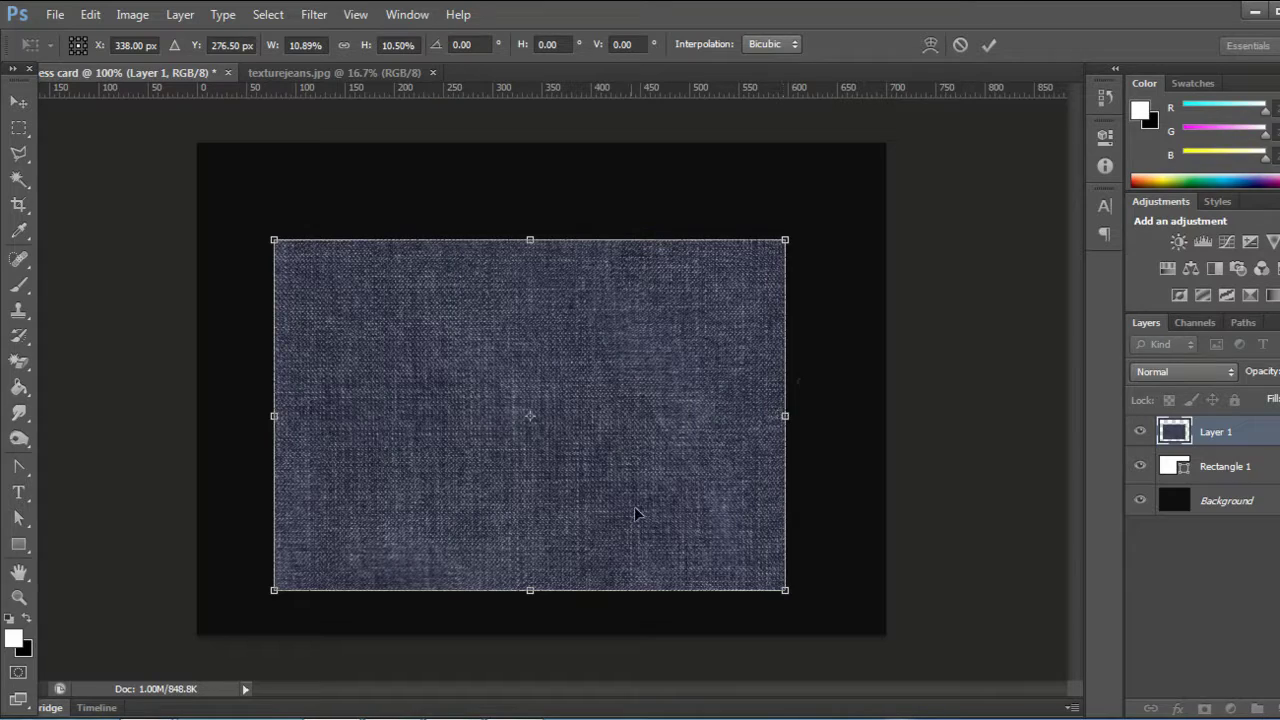
{"action": "left_click_drag", "start_coordinate": [529, 590], "coordinate": [531, 522]}
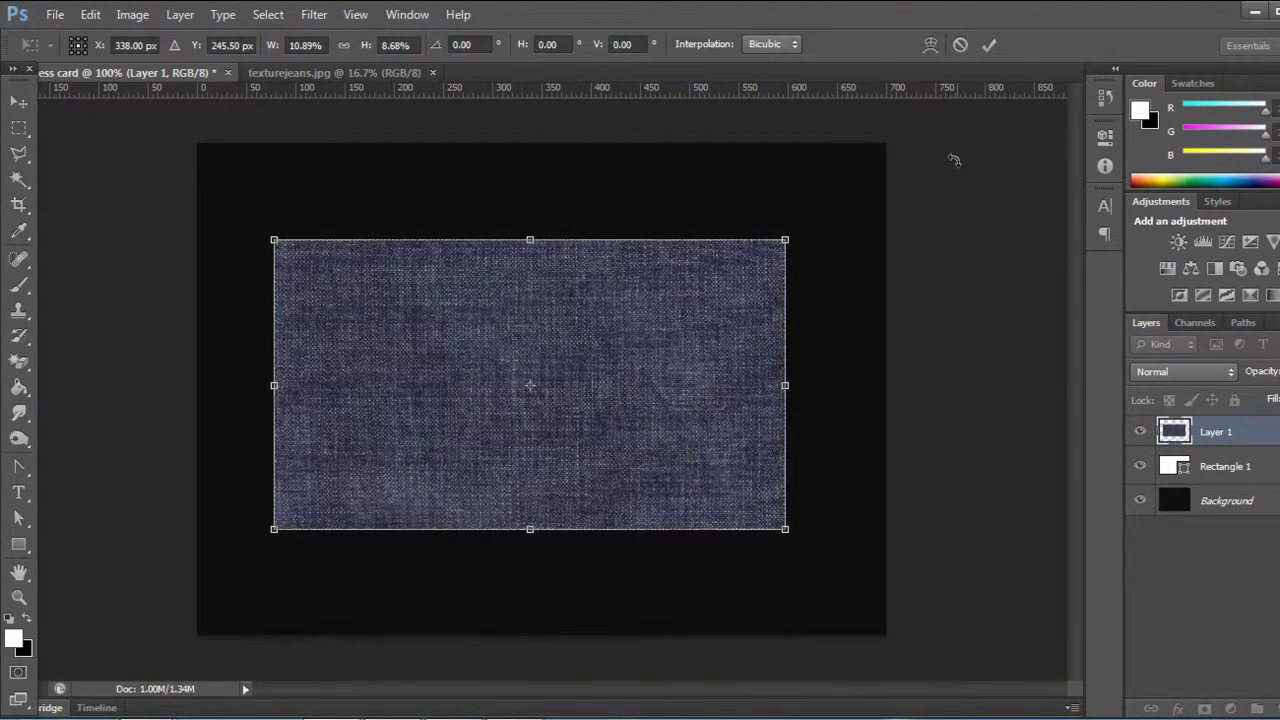
{"action": "left_click", "coordinate": [989, 45]}
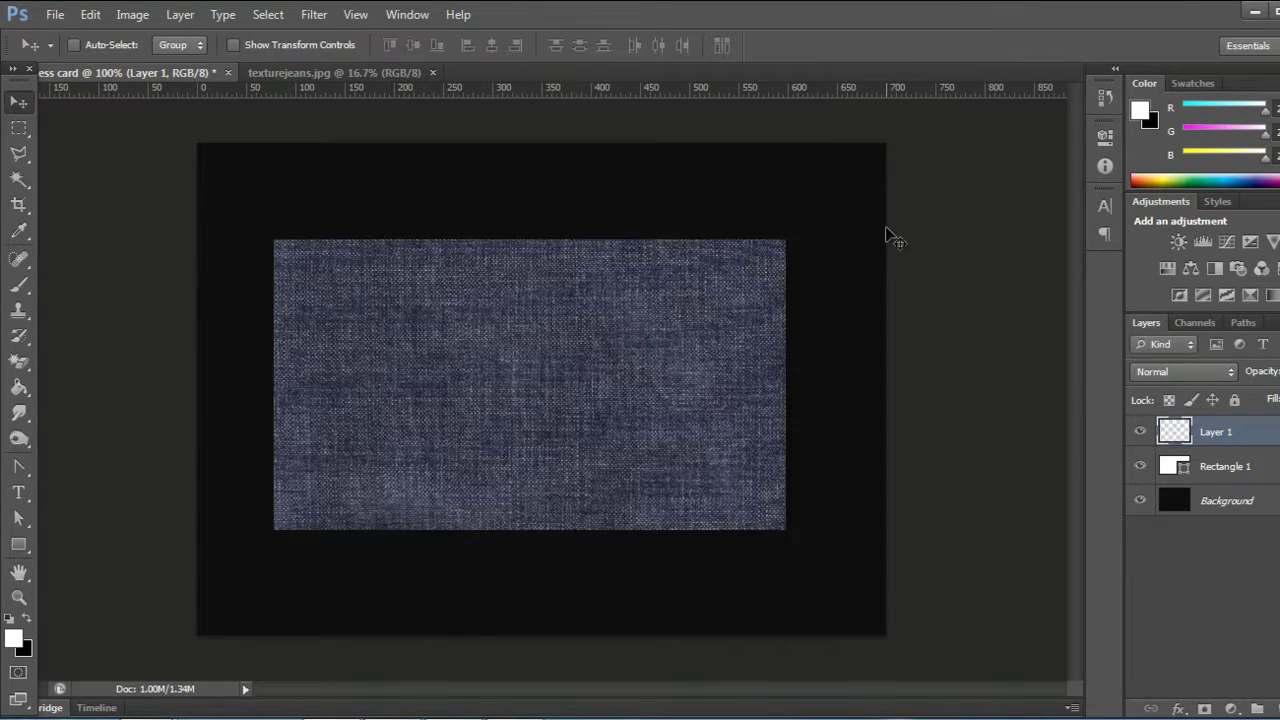
Clip the denim Layer 1 to Rectangle 1 and open its Blending Options
{"action": "right_click", "coordinate": [1220, 431]}
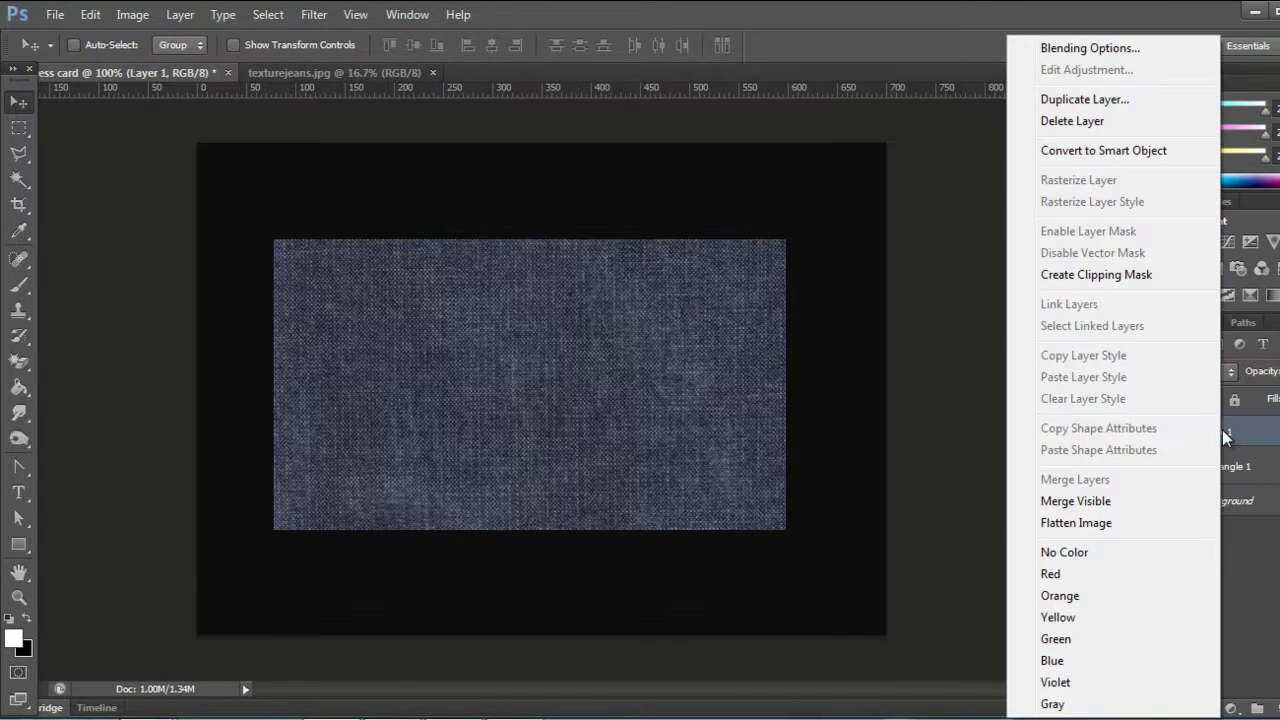
{"action": "left_click", "coordinate": [1110, 276]}
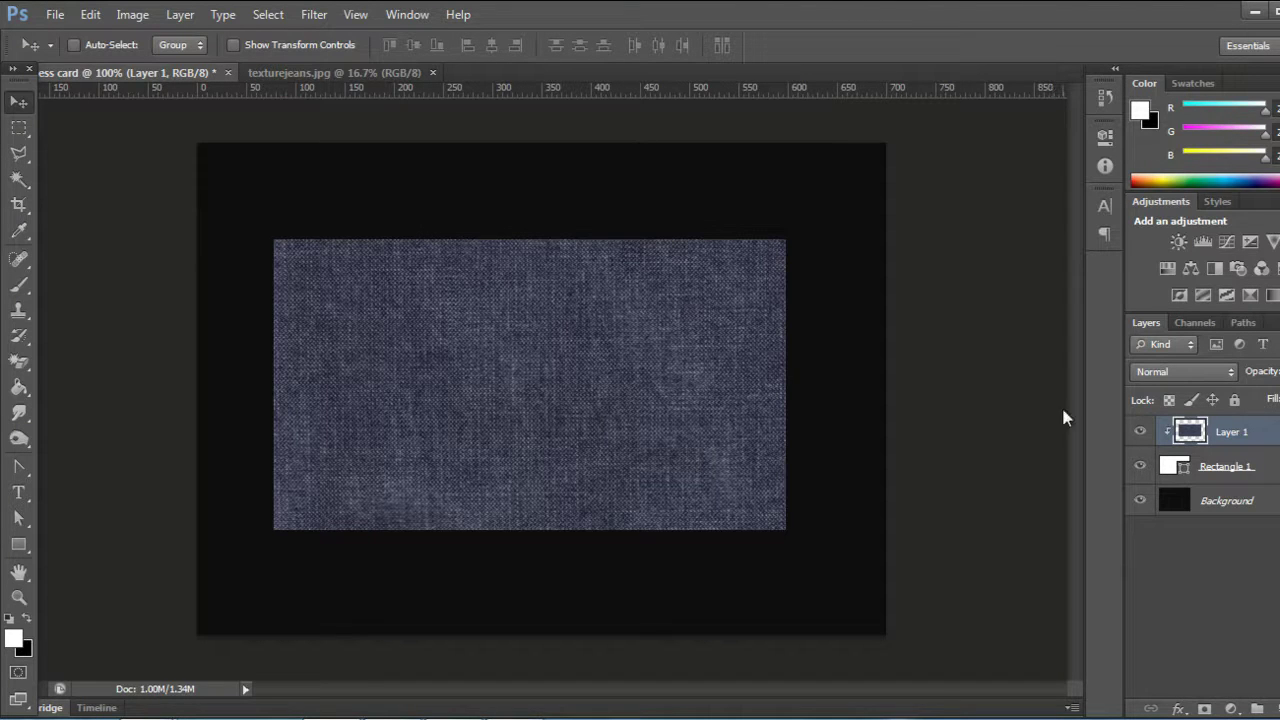
{"action": "right_click", "coordinate": [1270, 443]}
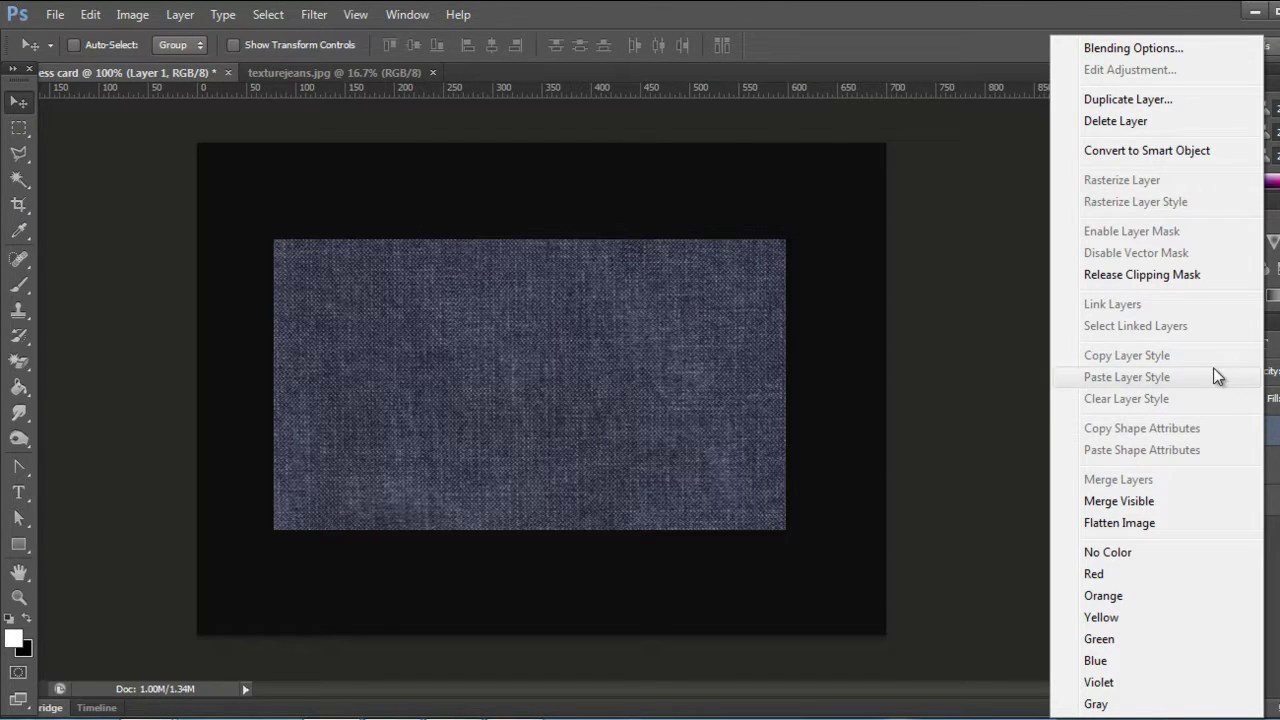
{"action": "left_click", "coordinate": [1140, 55]}
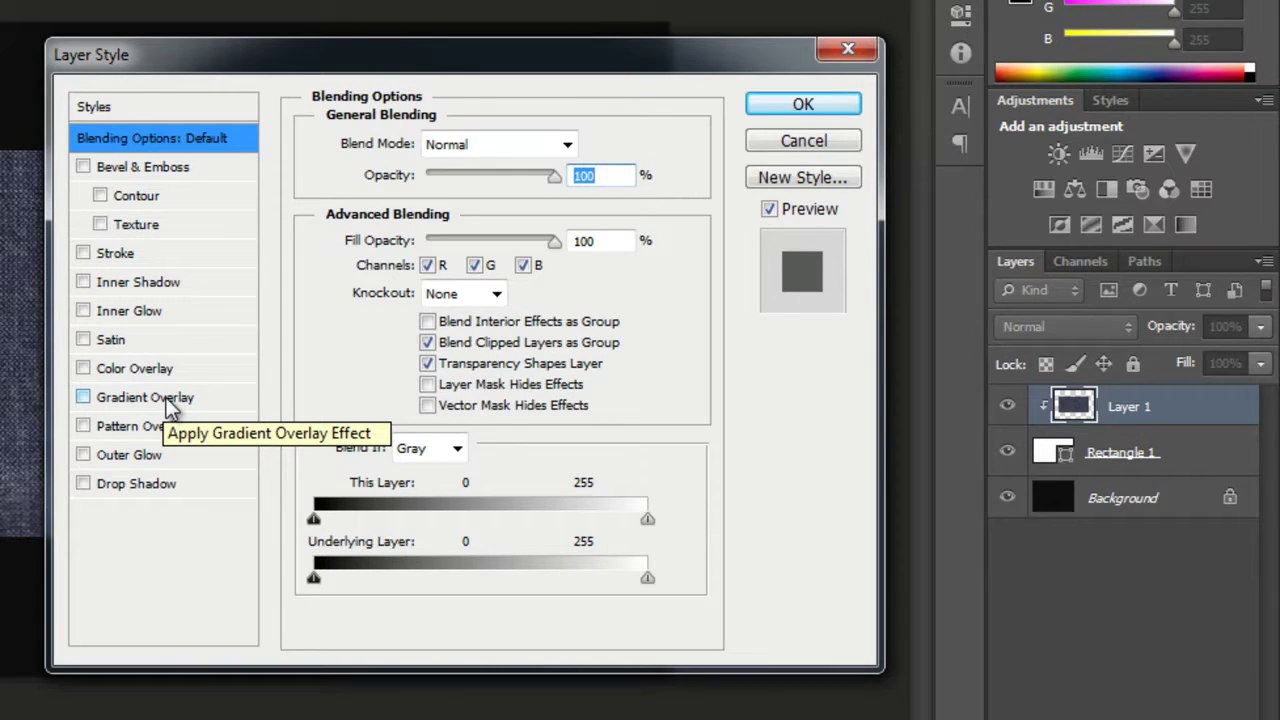
Enable a Gradient Overlay in Multiply mode on the denim layer and open its Gradient Editor
{"action": "left_click", "coordinate": [145, 397]}
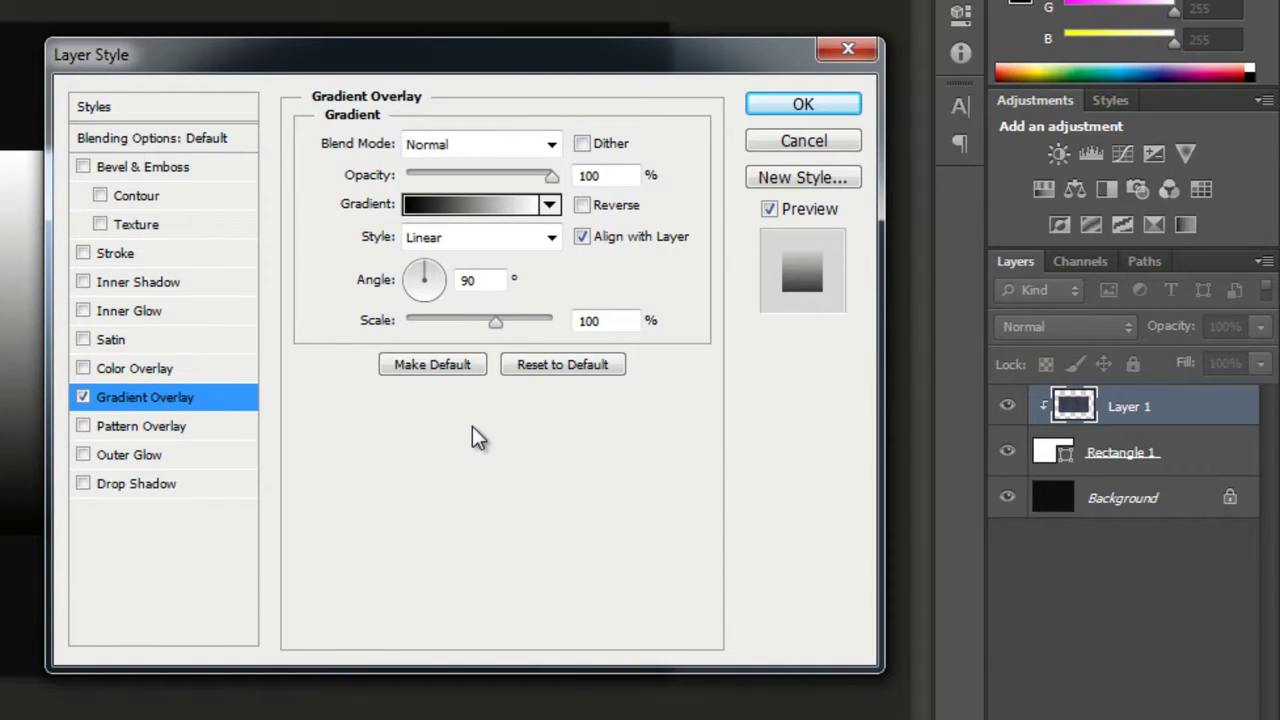
{"action": "left_click", "coordinate": [551, 143]}
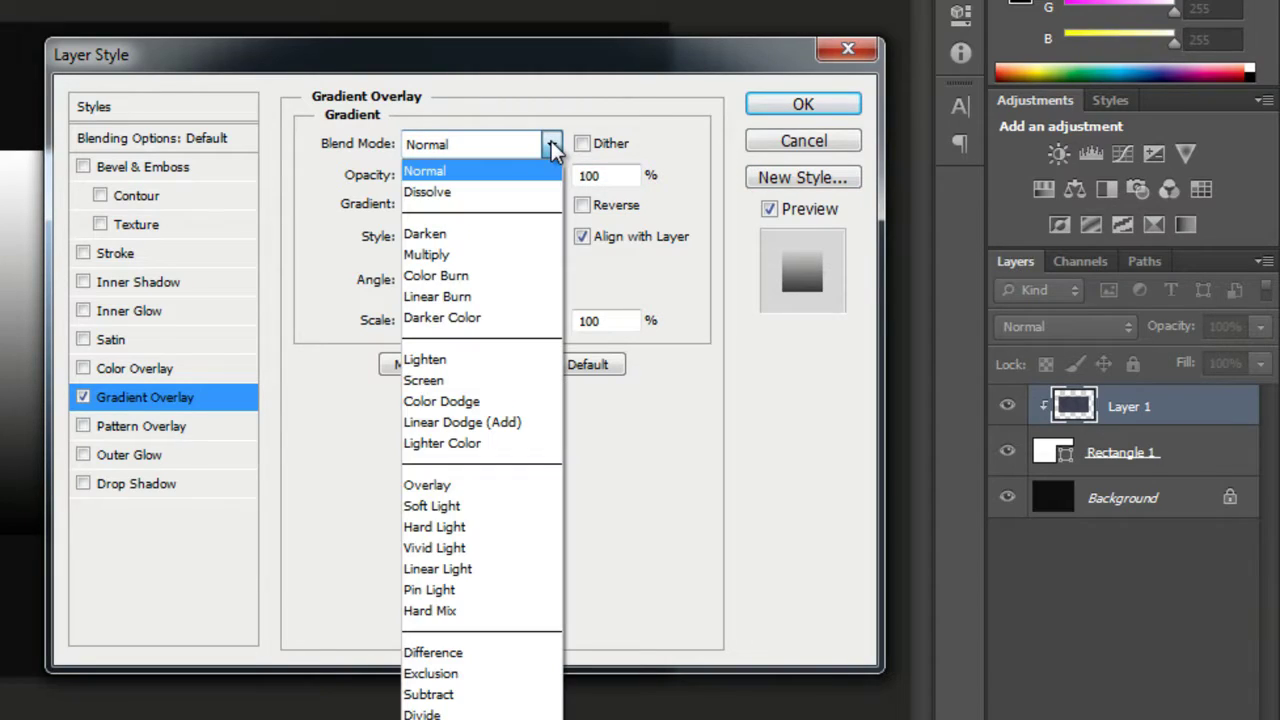
{"action": "left_click", "coordinate": [512, 254]}
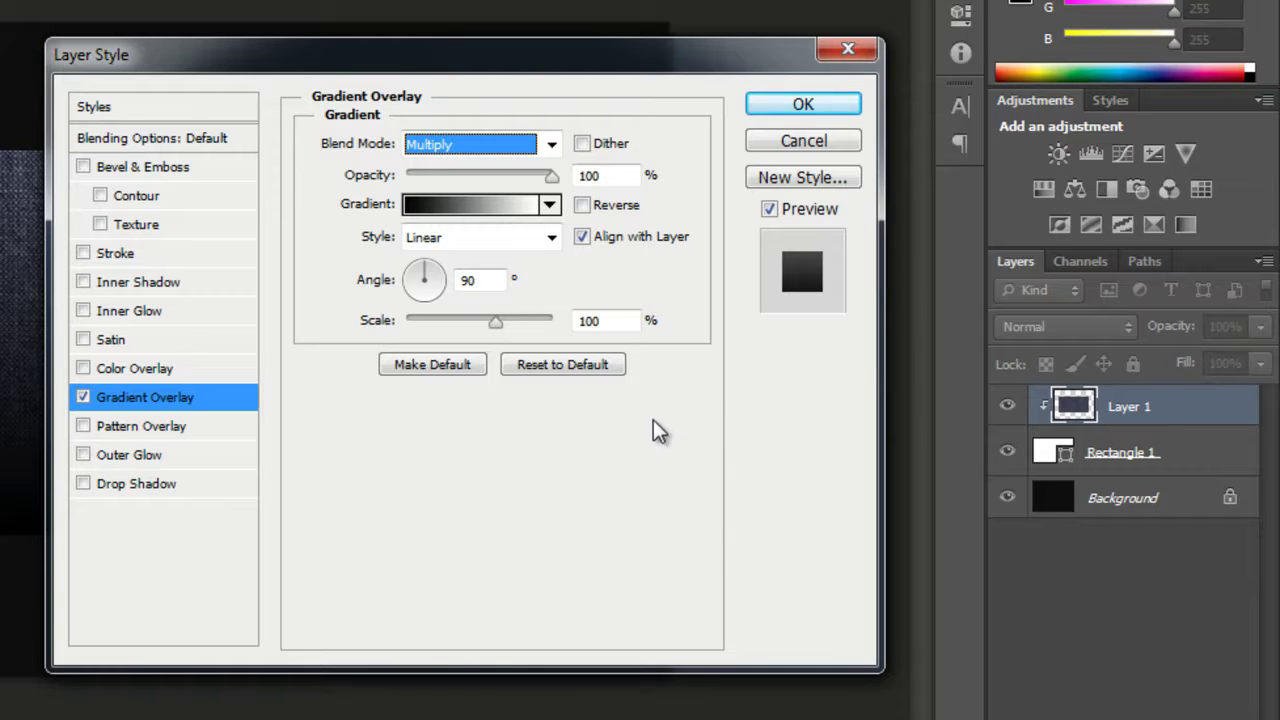
{"action": "left_click", "coordinate": [450, 205]}
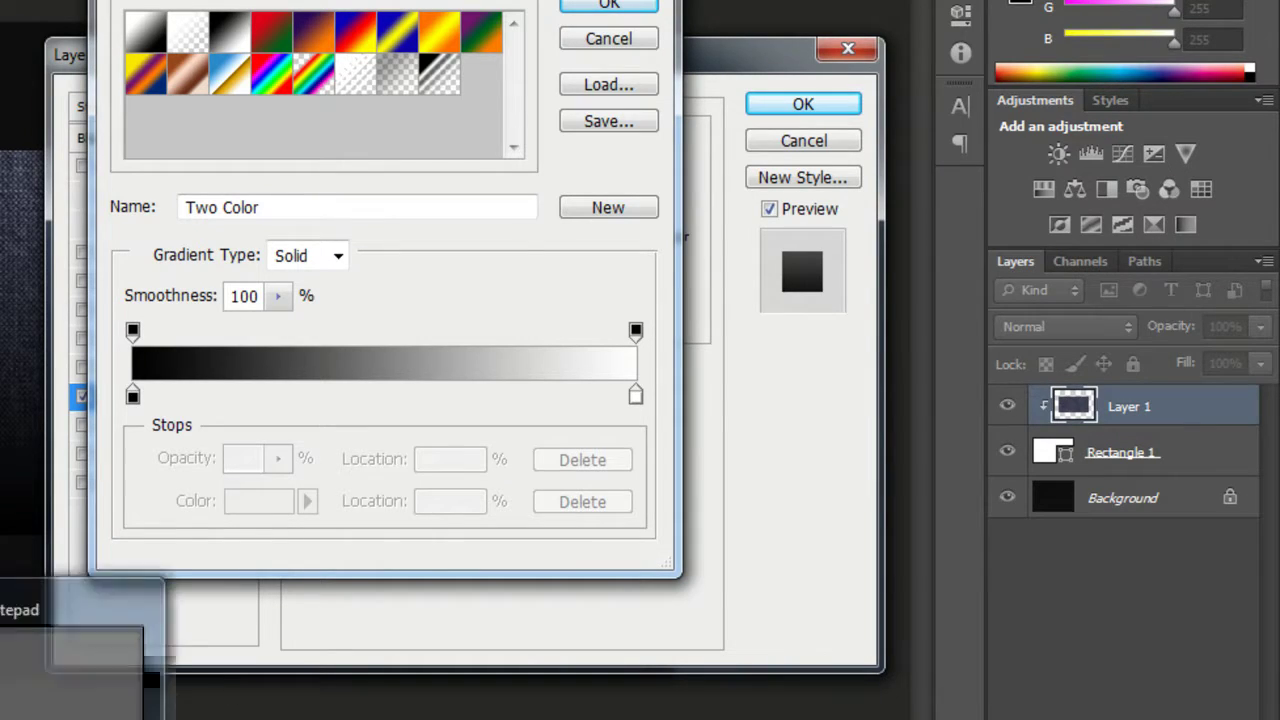
Set the gradient's left colour stop to light grey #d1d1d1
{"action": "left_click", "coordinate": [60, 600]}
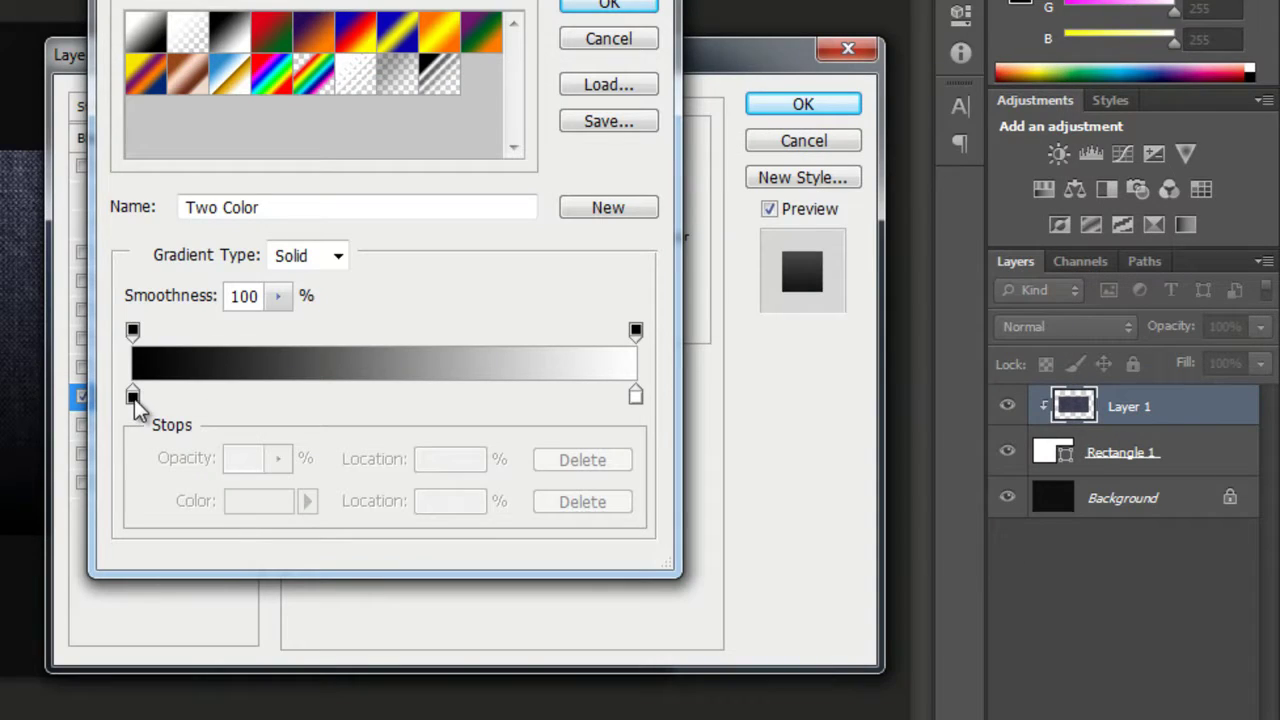
{"action": "left_click", "coordinate": [134, 396]}
{"action": "left_click", "coordinate": [256, 503]}
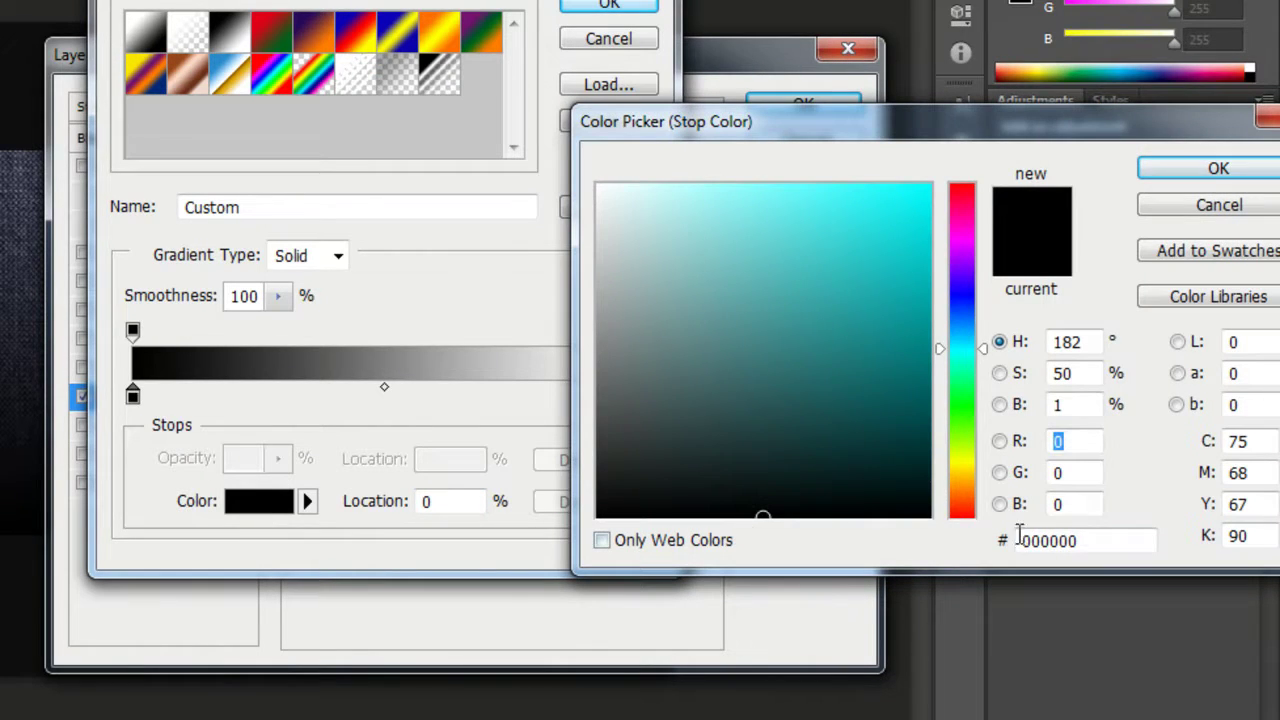
{"action": "left_click_drag", "start_coordinate": [1078, 541], "coordinate": [965, 540]}
{"action": "type", "text": "d1d1d1"}
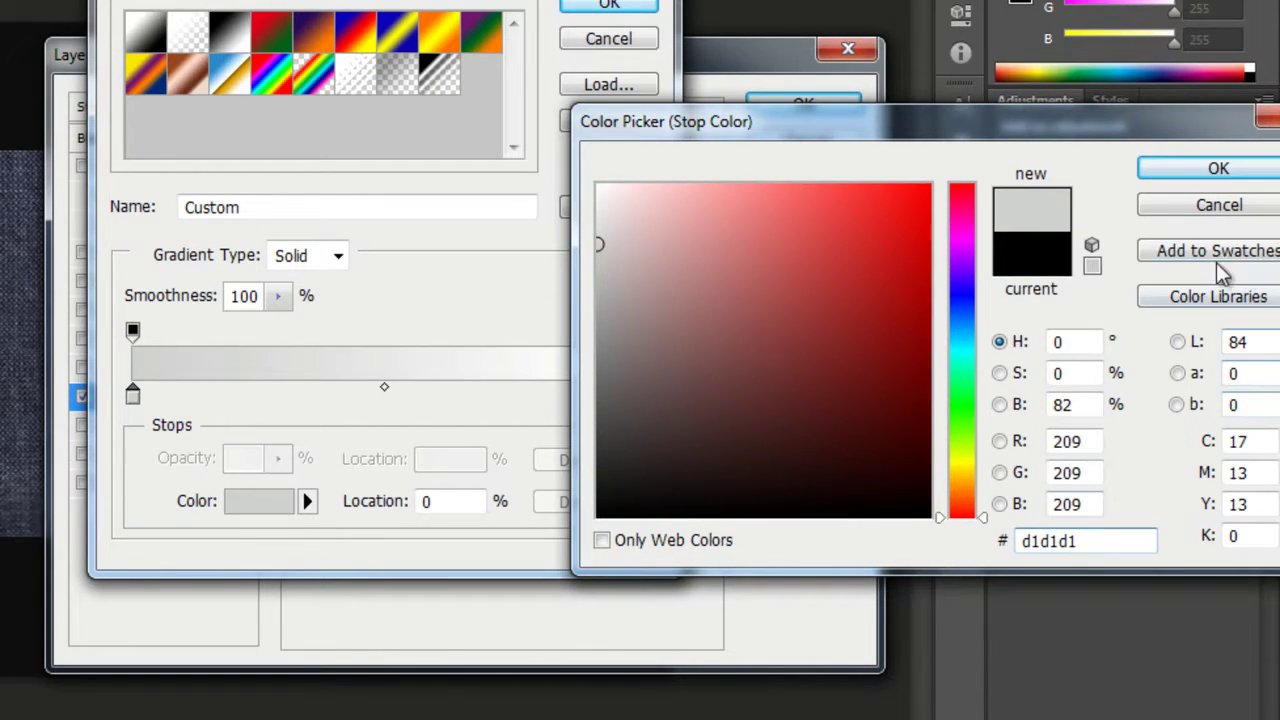
{"action": "left_click", "coordinate": [1216, 168]}
Add a middle colour stop at 50% in pinkish grey #bbabac
{"action": "key", "text": "alt+Tab"}
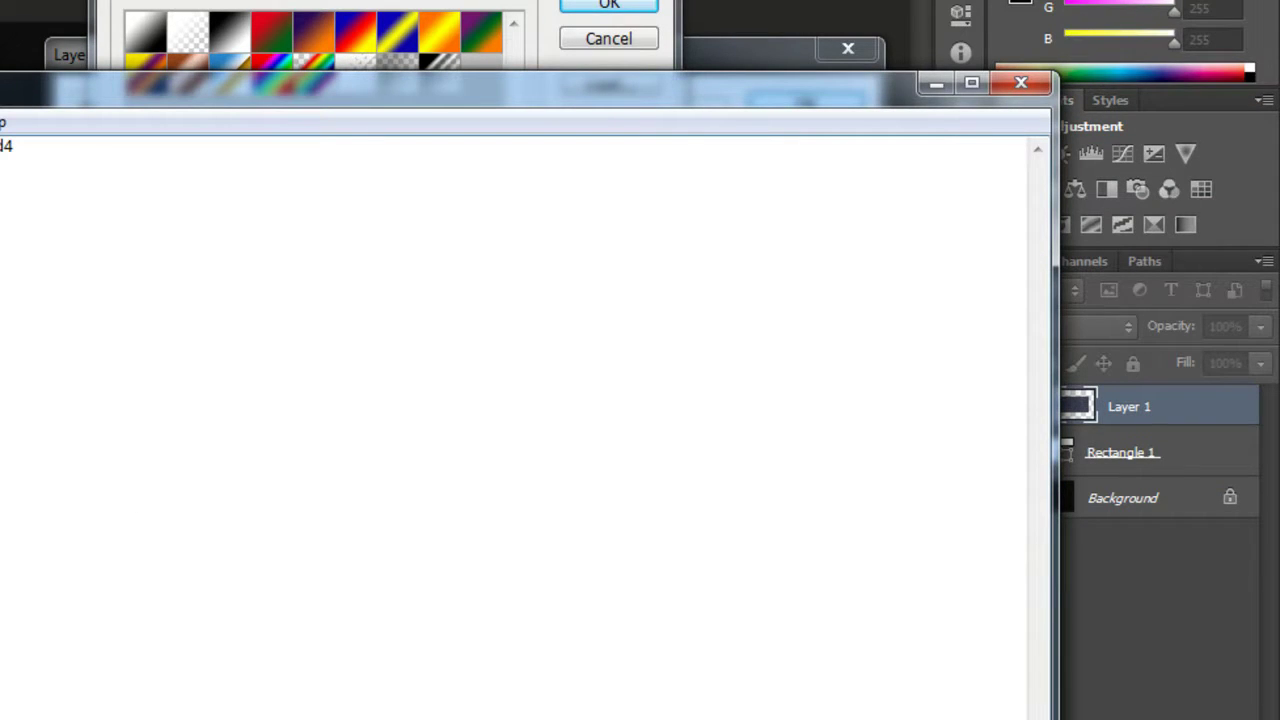
{"action": "key", "text": "alt+Tab"}
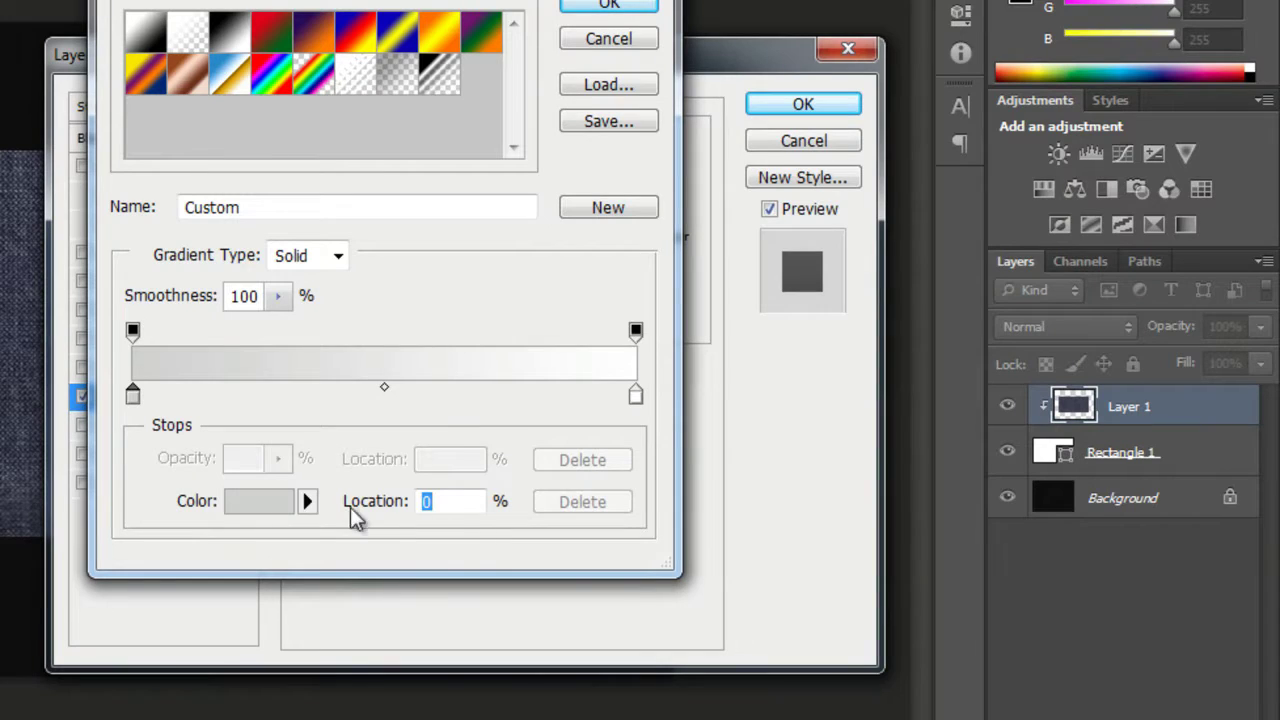
{"action": "left_click", "coordinate": [385, 395]}
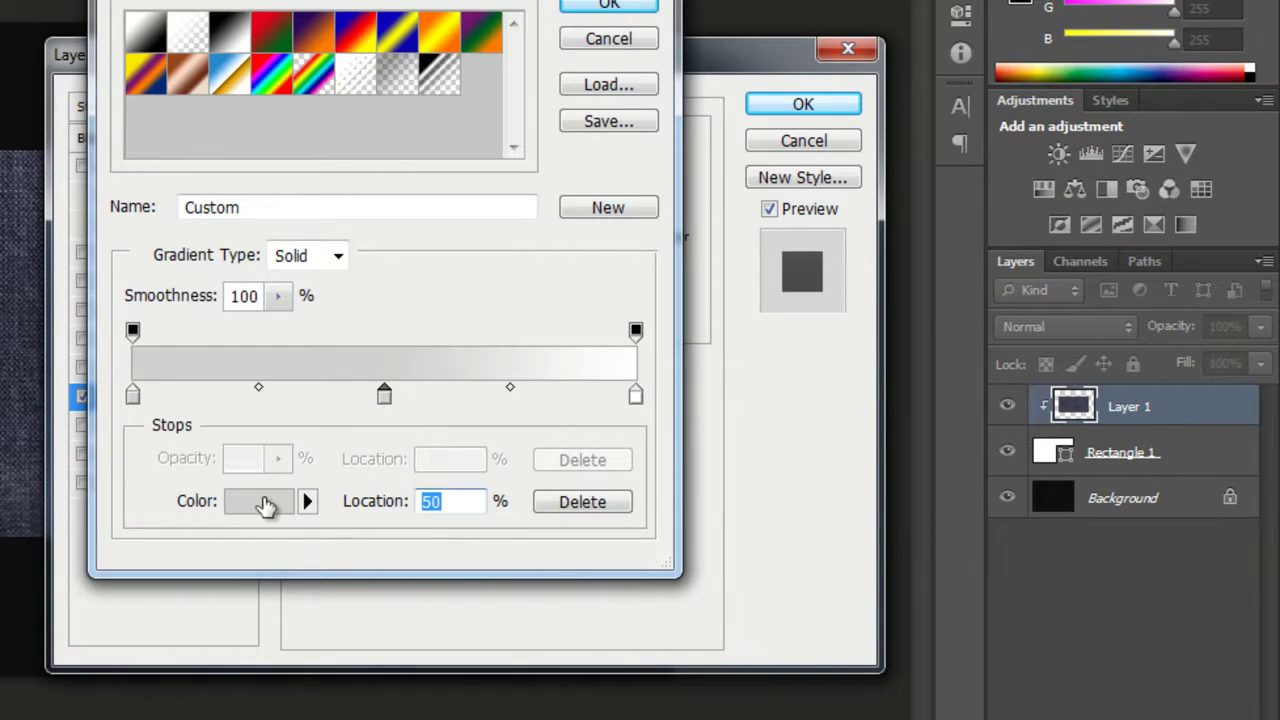
{"action": "left_click", "coordinate": [265, 503]}
{"action": "double_click", "coordinate": [1116, 541]}
{"action": "type", "text": "bbabac"}
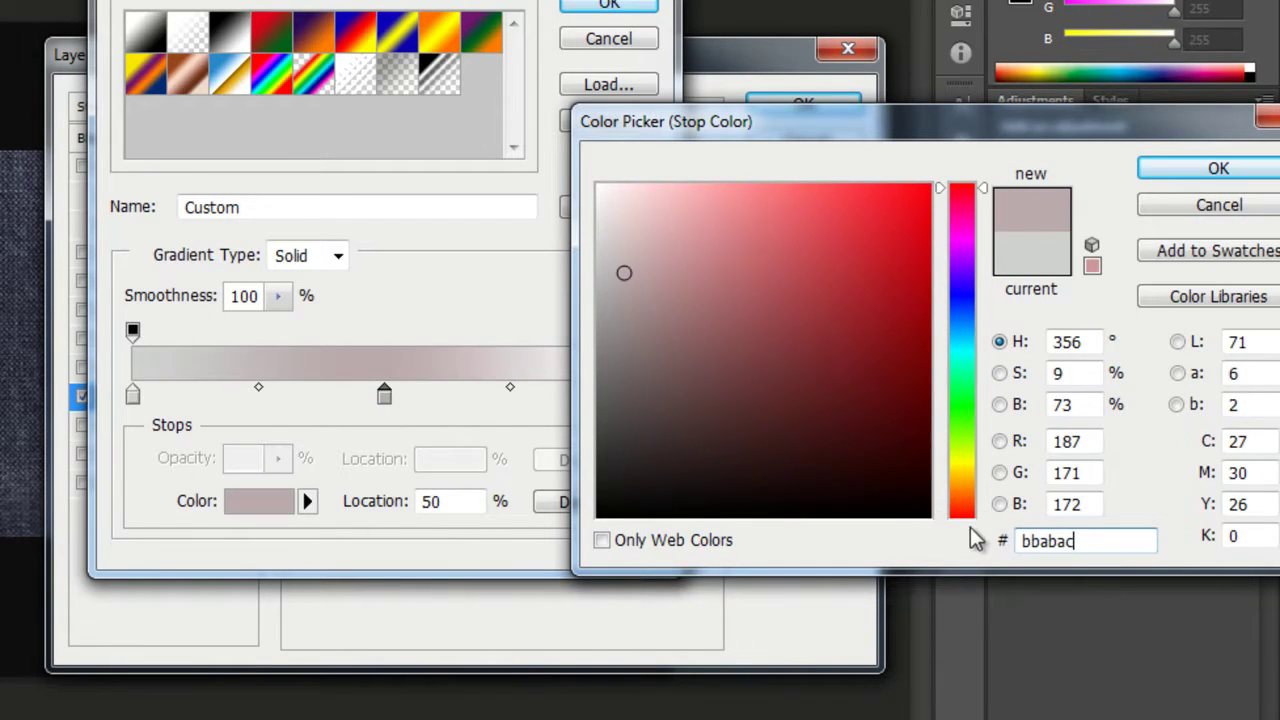
{"action": "left_click", "coordinate": [1248, 168]}
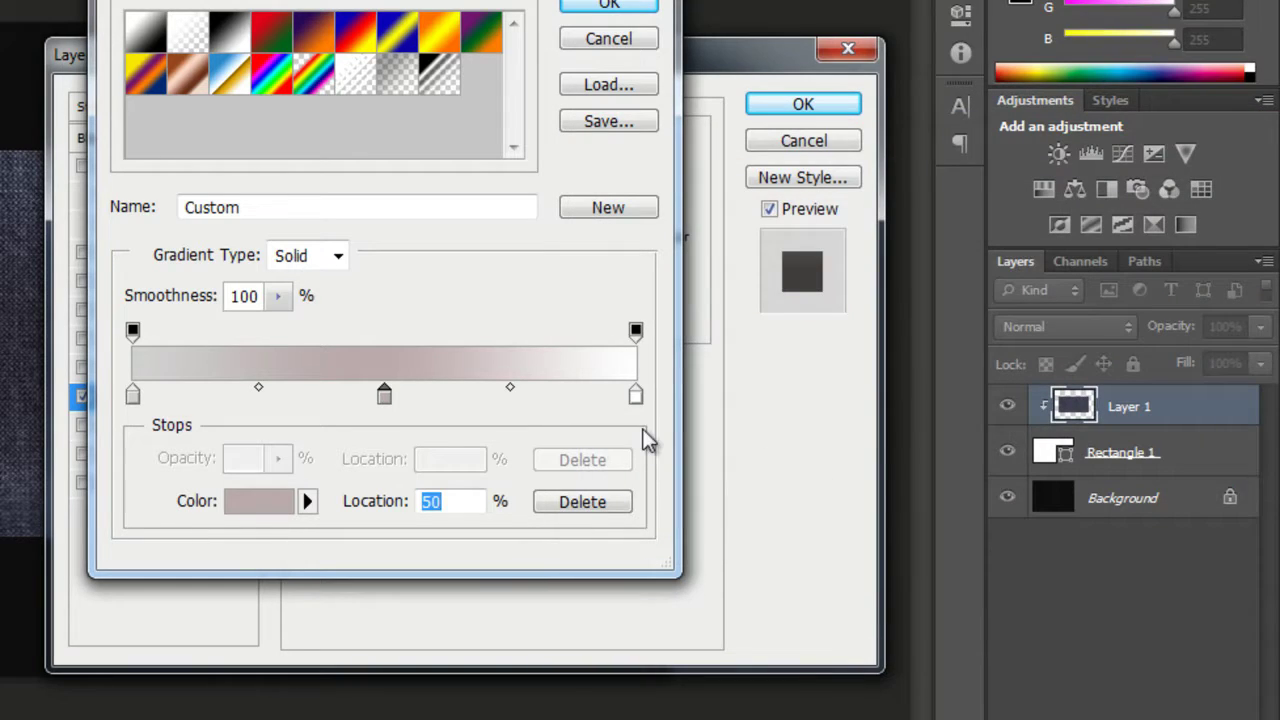
Set the right stop to #d5d7d4 and apply the gradient overlay to the denim layer
{"action": "left_click", "coordinate": [636, 395]}
{"action": "left_click", "coordinate": [234, 508]}
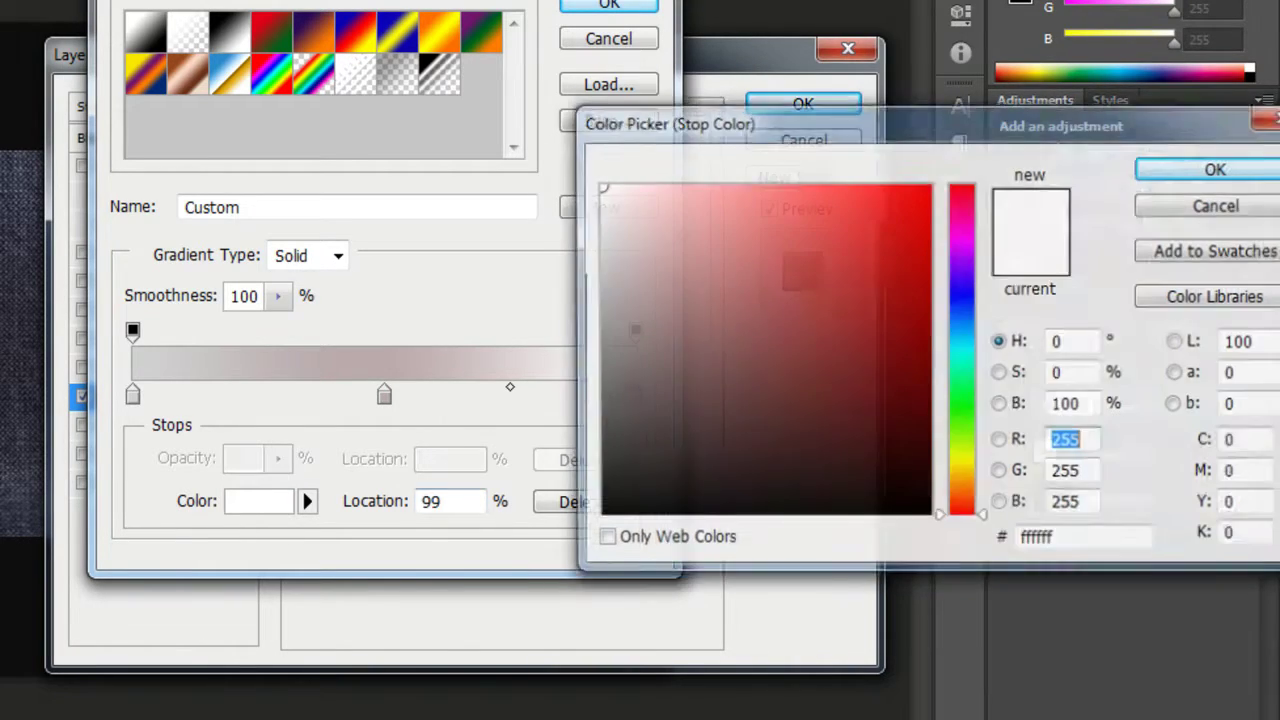
{"action": "double_click", "coordinate": [16, 146]}
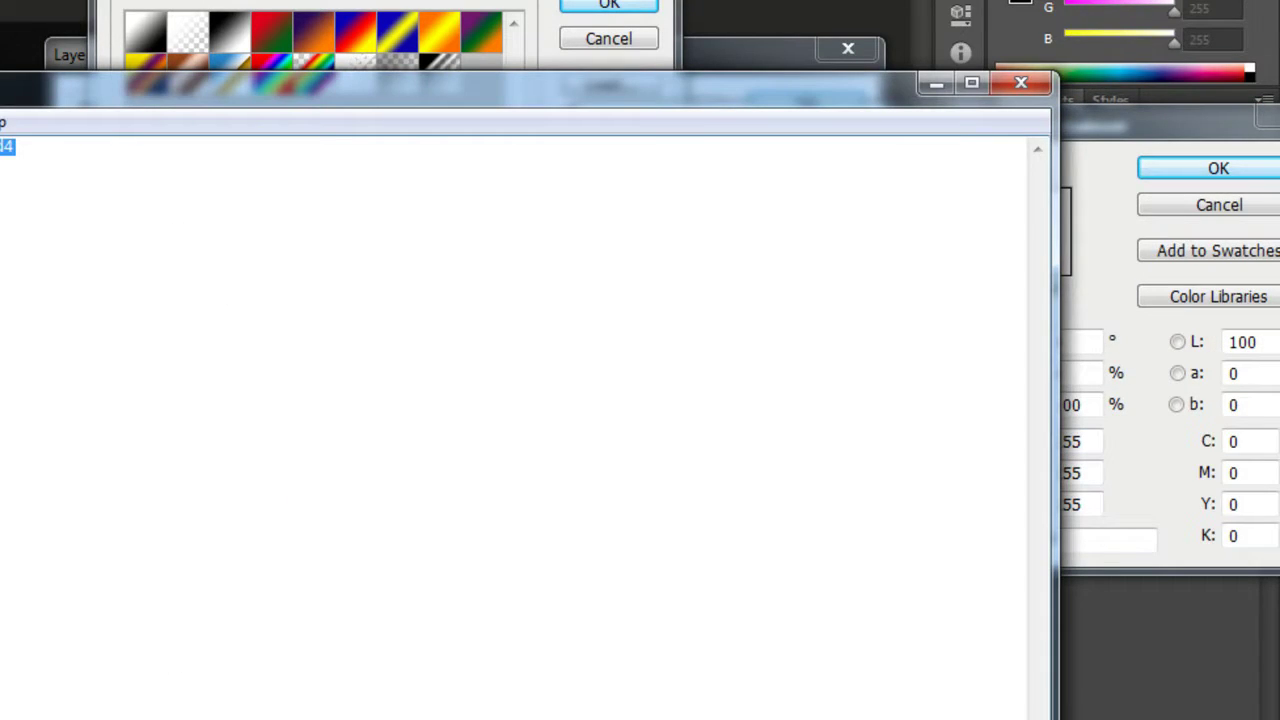
{"action": "left_click", "coordinate": [937, 83]}
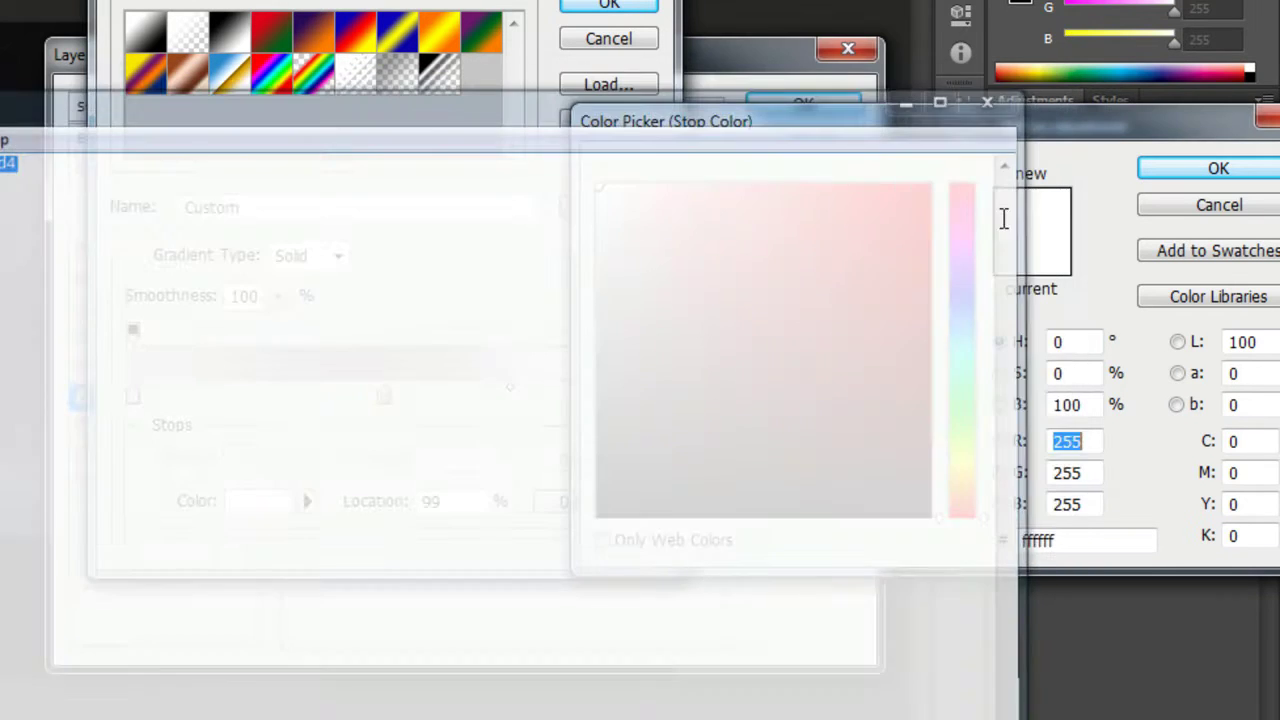
{"action": "left_click", "coordinate": [1070, 538]}
{"action": "type", "text": "d5d7d4"}
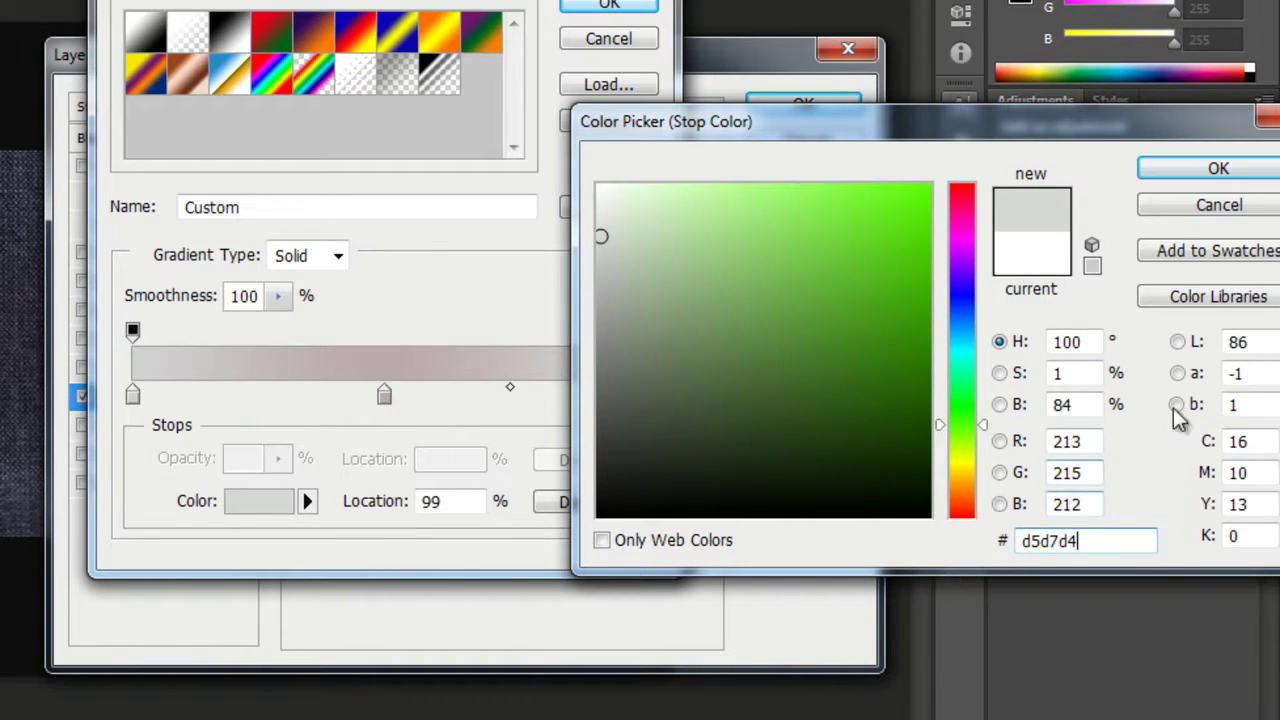
{"action": "left_click", "coordinate": [1160, 175]}
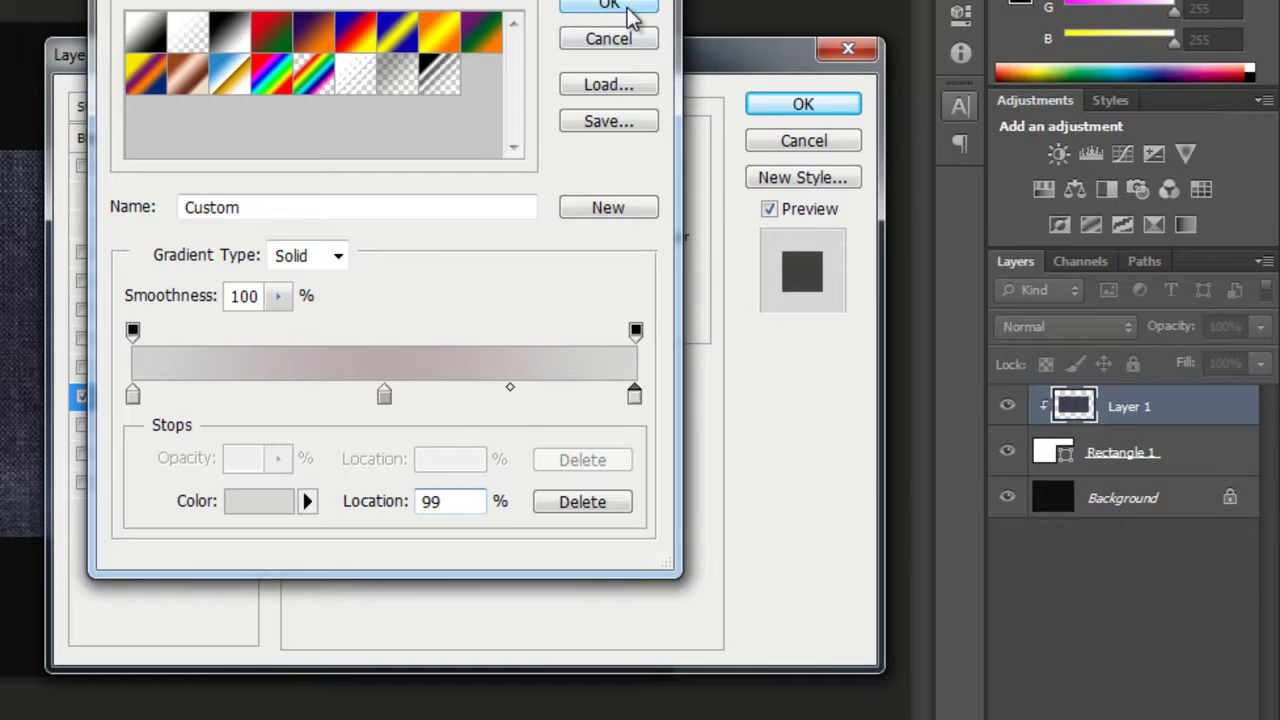
{"action": "left_click", "coordinate": [612, 6]}
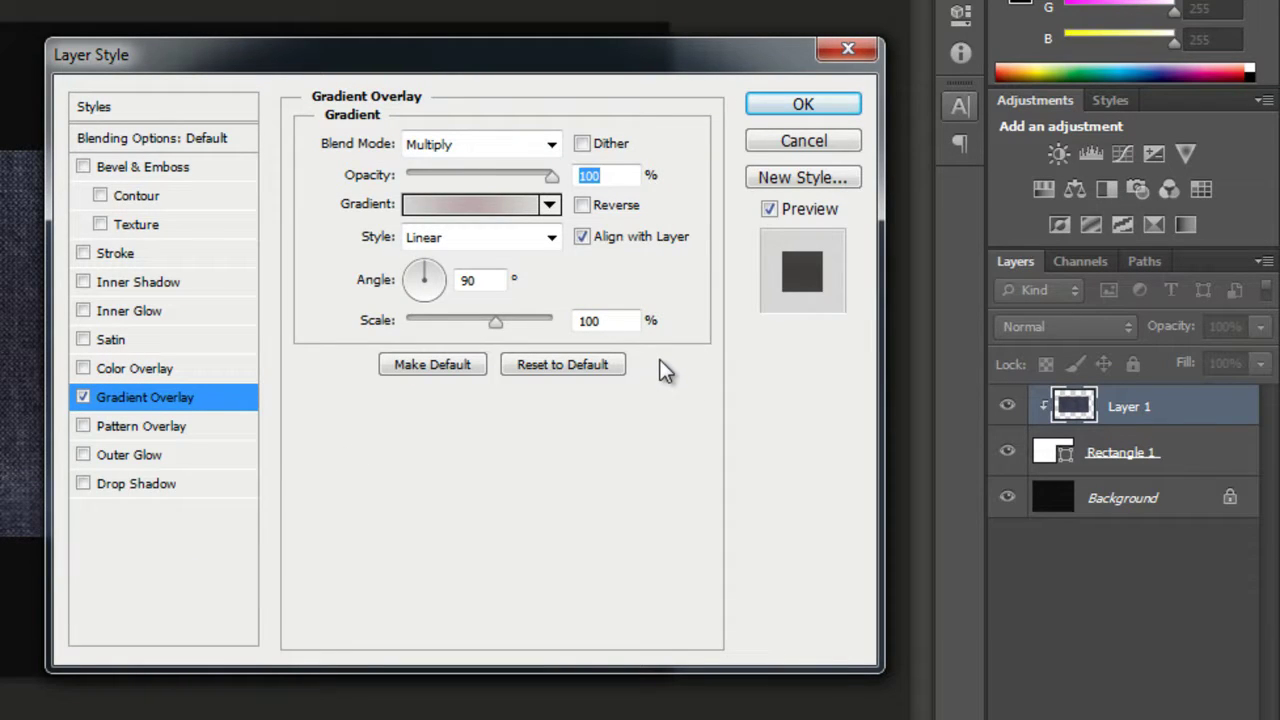
{"action": "left_click", "coordinate": [801, 106]}
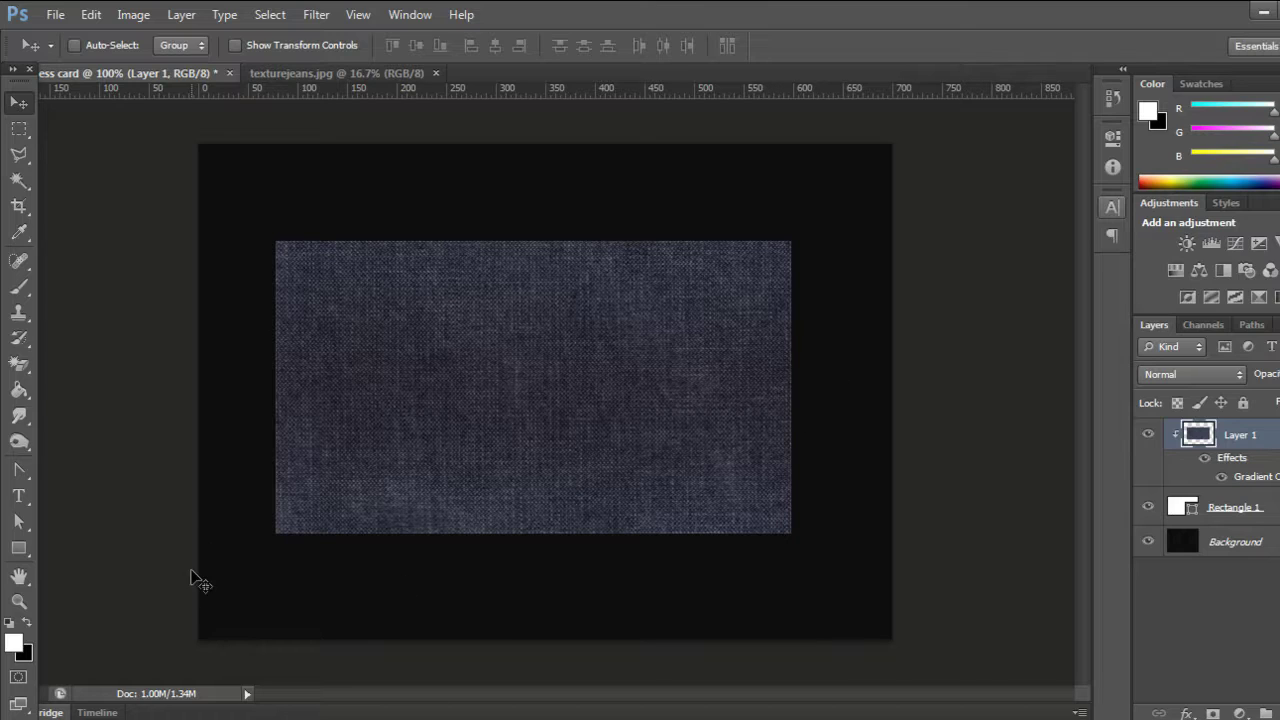
Set up the Burn Tool with a soft 131 px brush at 0% hardness
{"action": "left_click", "coordinate": [18, 442]}
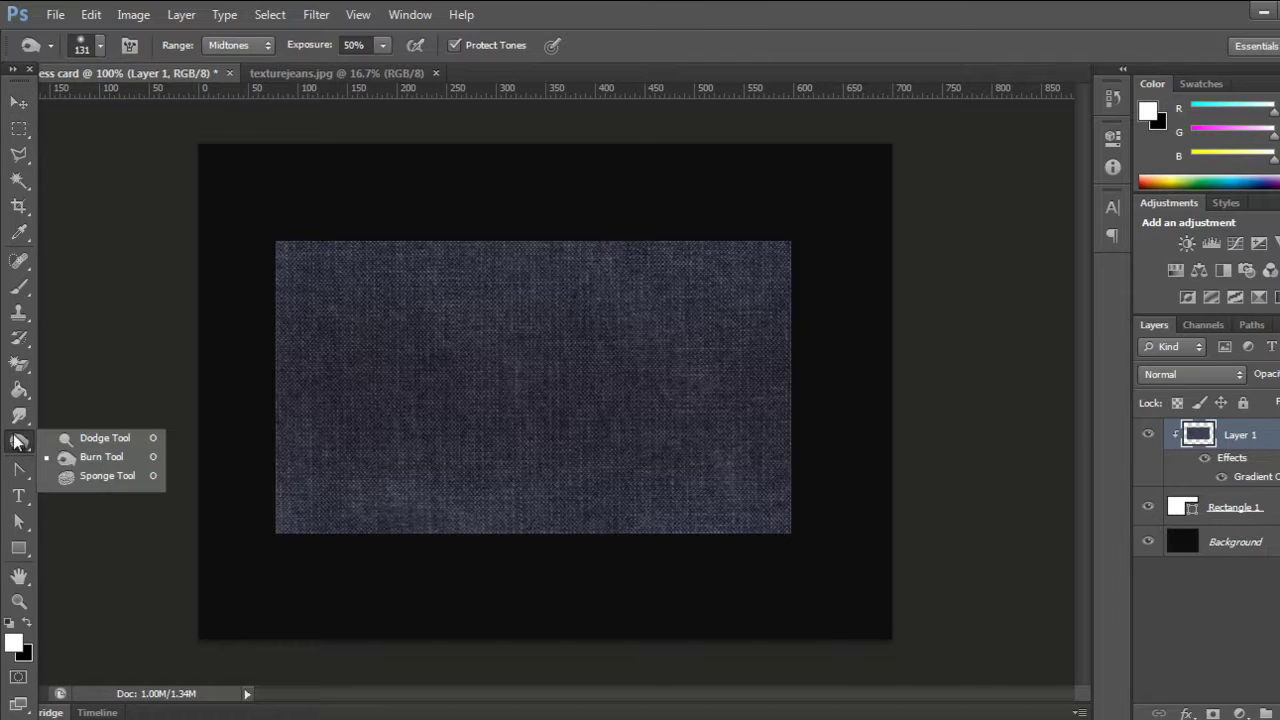
{"action": "left_click", "coordinate": [90, 459]}
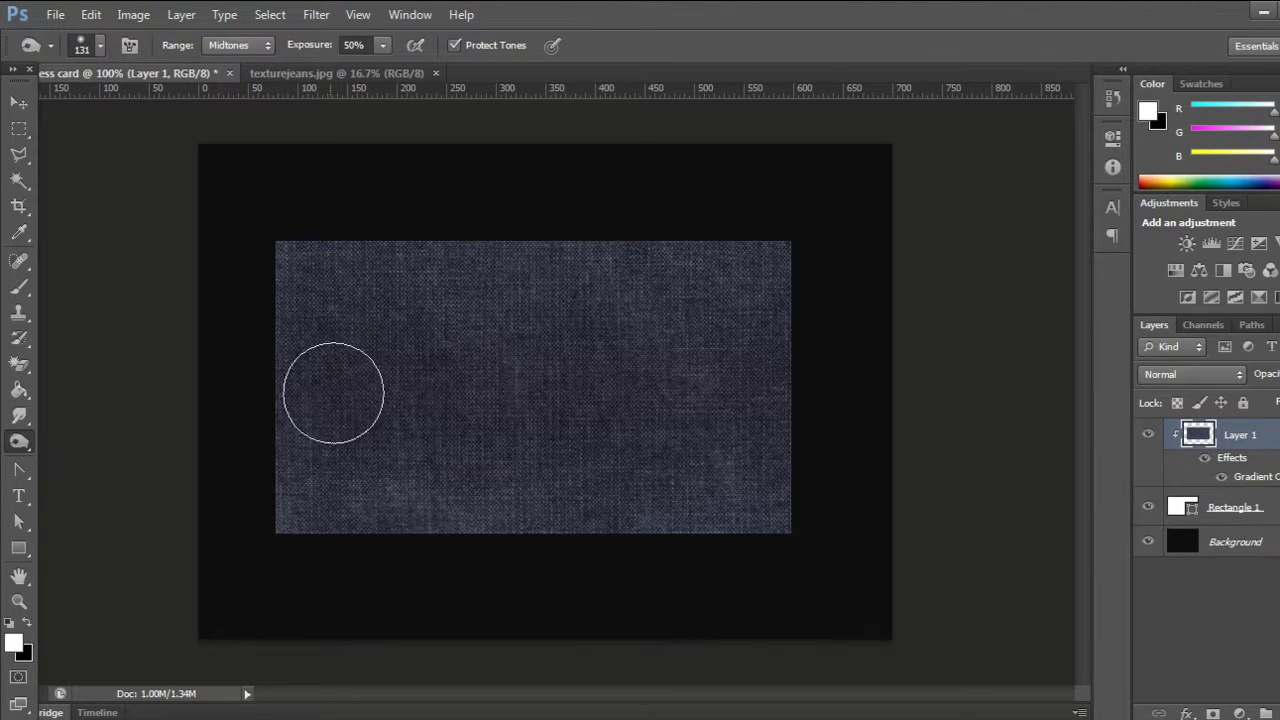
{"action": "left_click", "coordinate": [101, 45]}
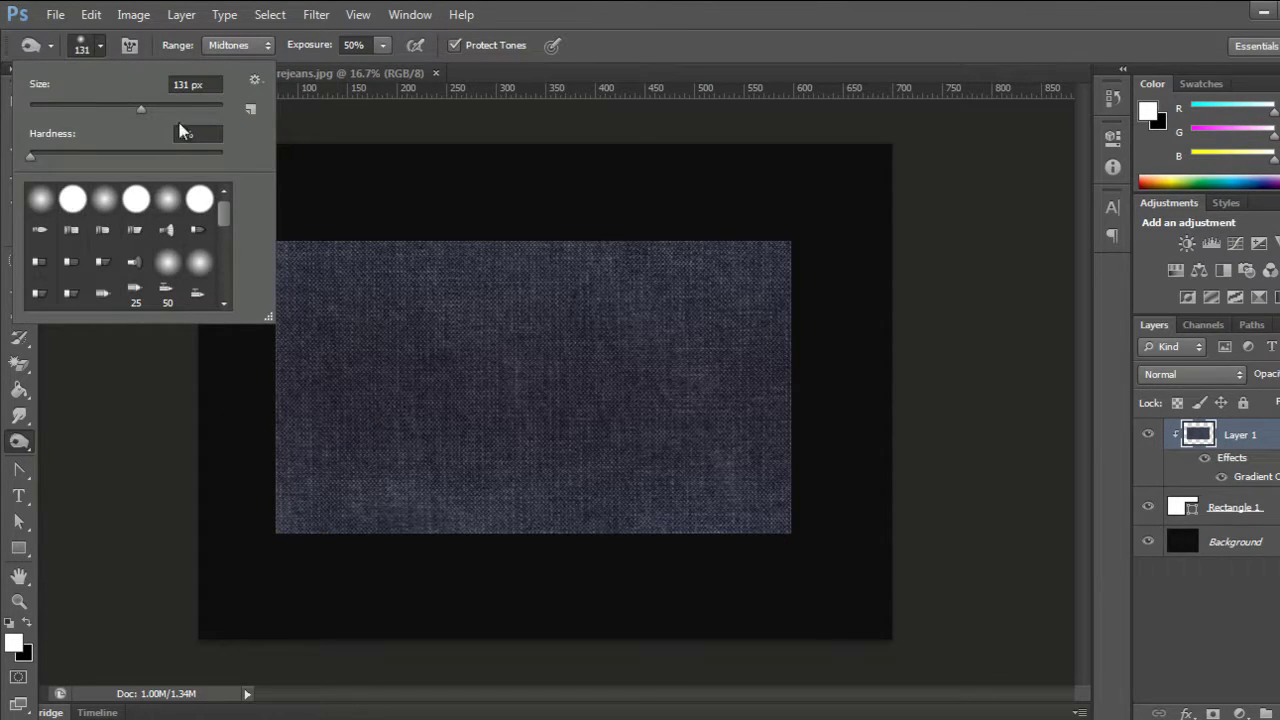
{"action": "left_click", "coordinate": [192, 85]}
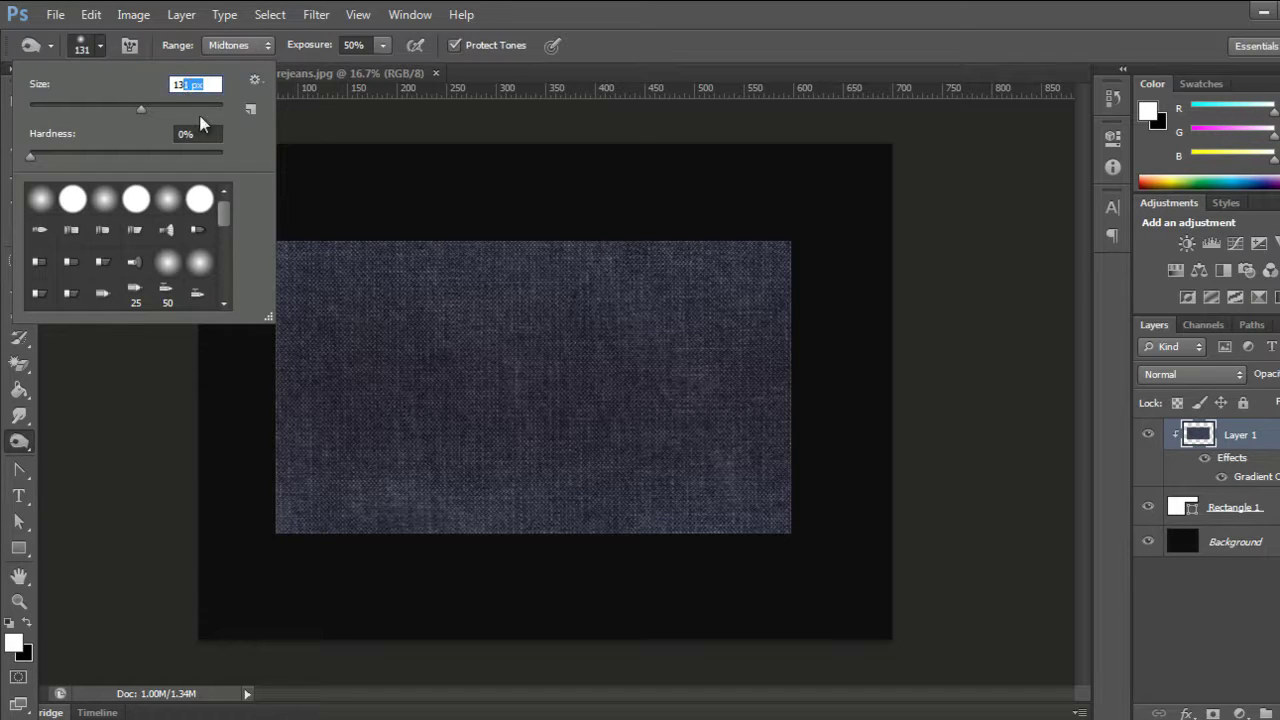
{"action": "key", "text": "Return"}
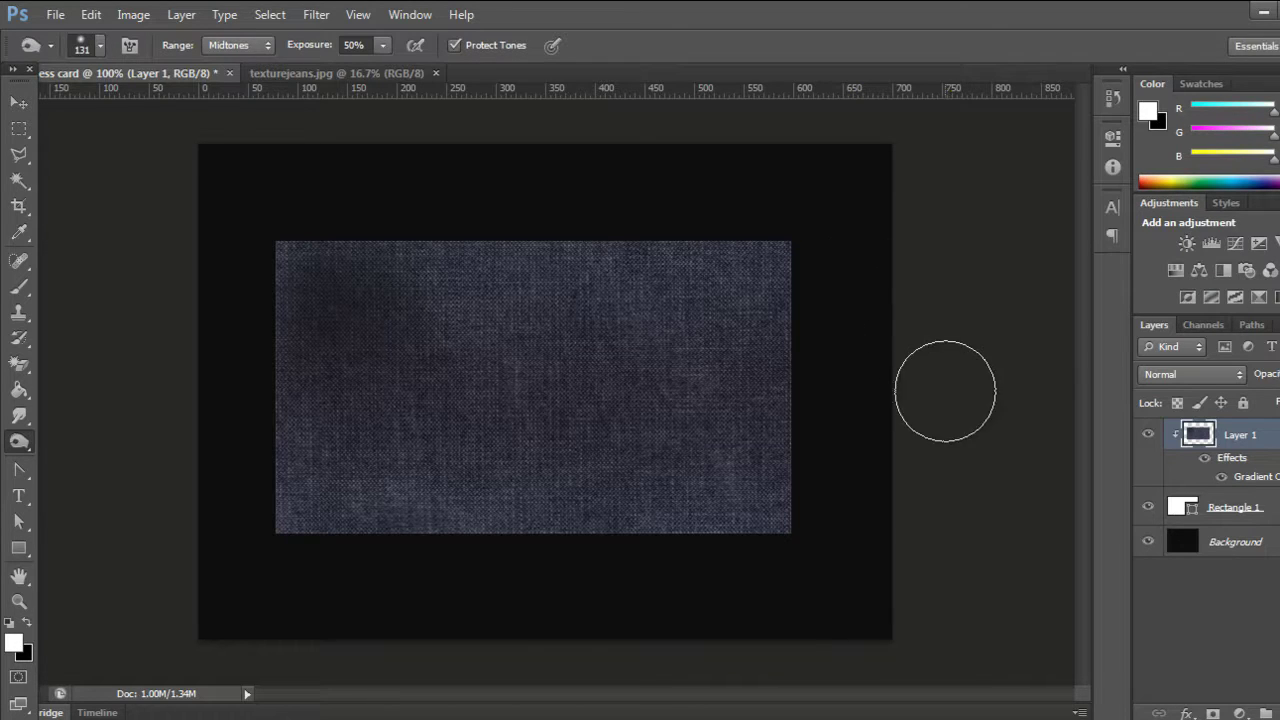
Apply Smart Sharpen at 50% amount and 1.0 px radius to the denim layer
{"action": "left_click", "coordinate": [316, 16]}
{"action": "mouse_move", "coordinate": [420, 309]}
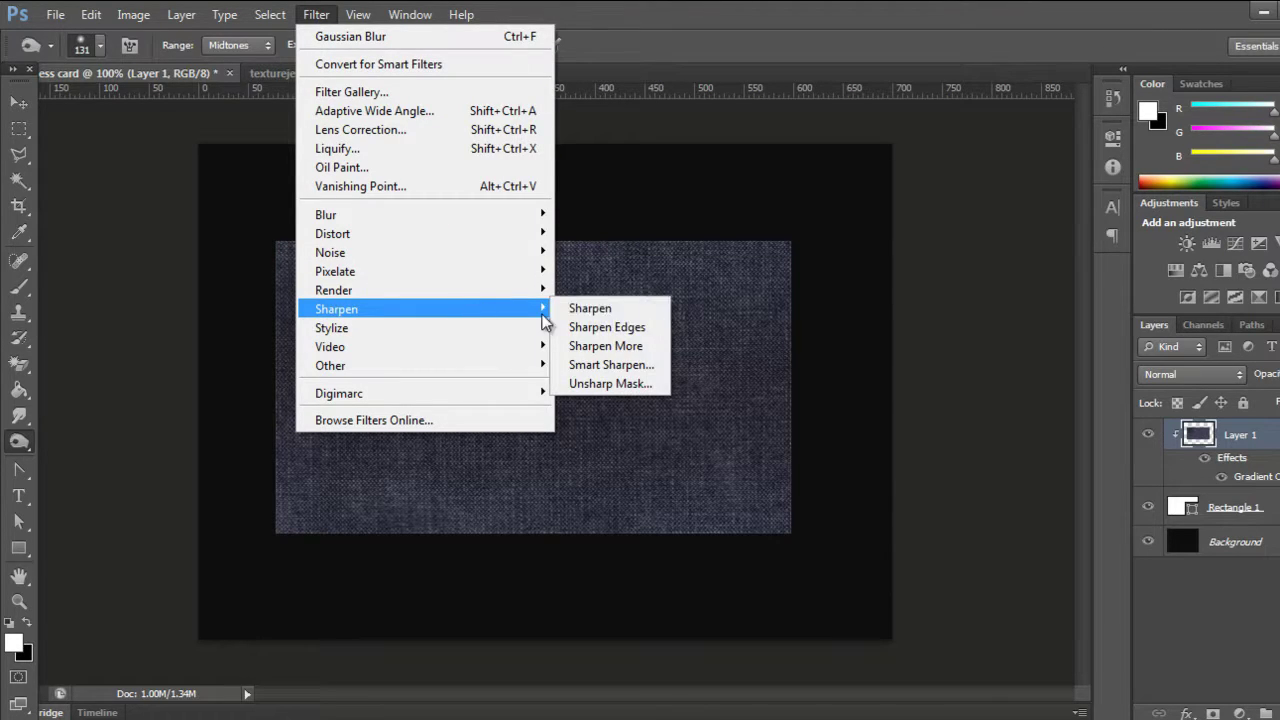
{"action": "left_click", "coordinate": [624, 361]}
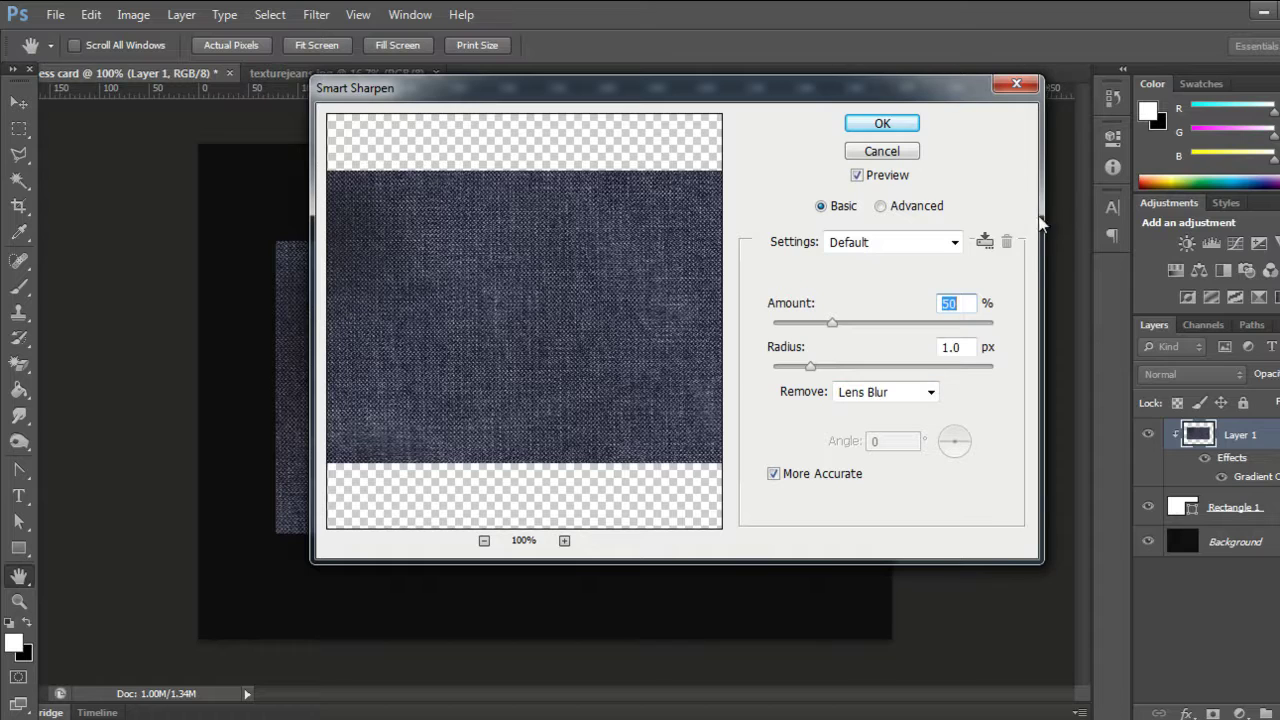
{"action": "key", "text": "F9"}
{"action": "left_click", "coordinate": [882, 124]}
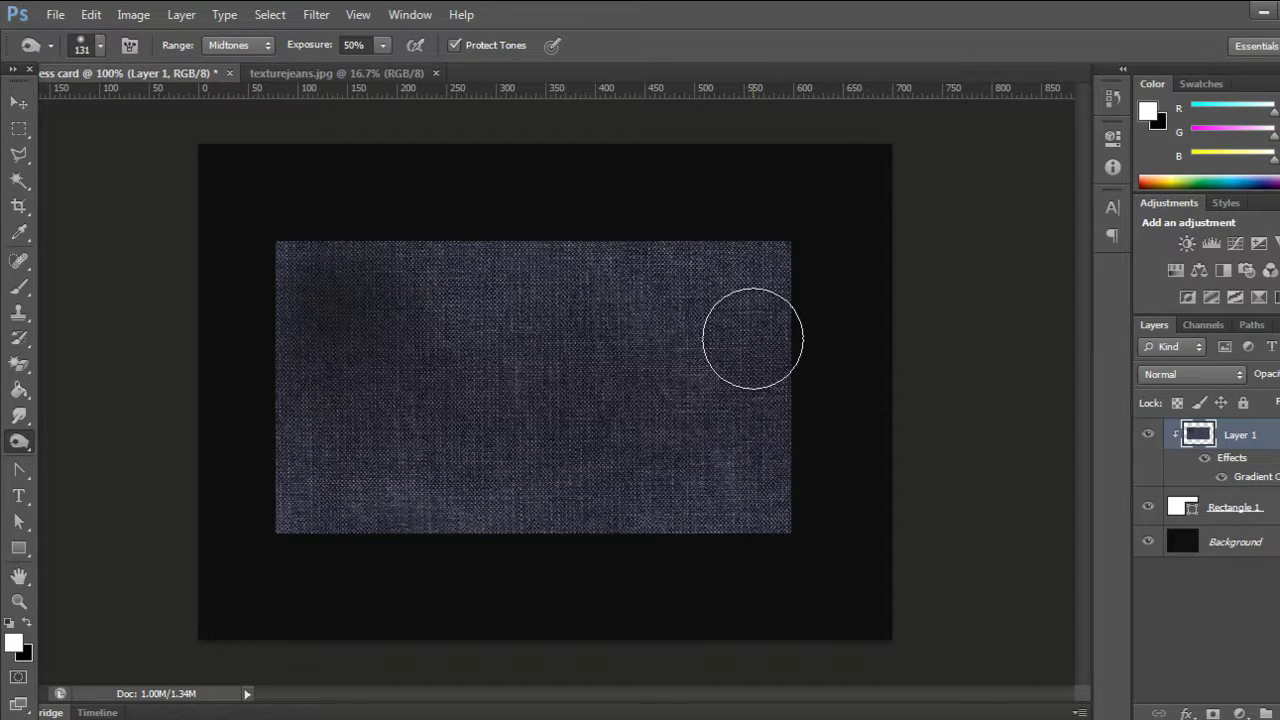
{"action": "key", "text": "v"}
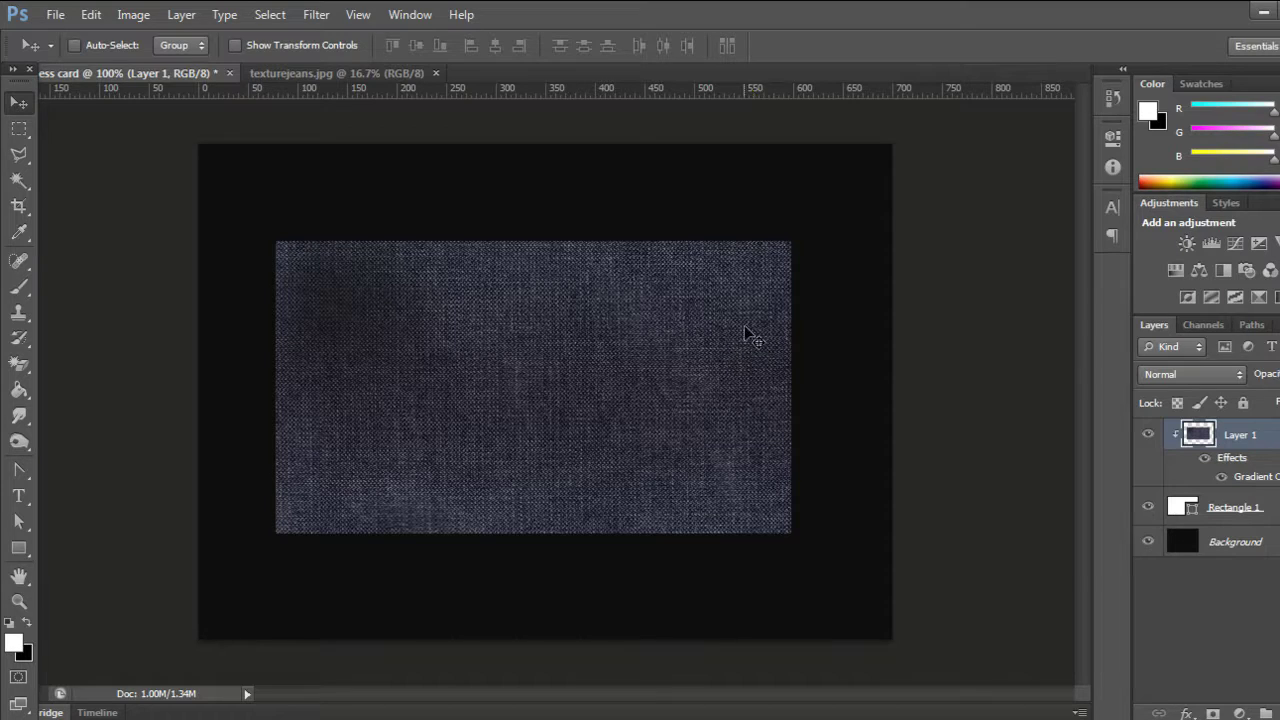
Darken the denim texture with Brightness -44 and Contrast -31
{"action": "left_click", "coordinate": [133, 14]}
{"action": "mouse_move", "coordinate": [163, 65]}
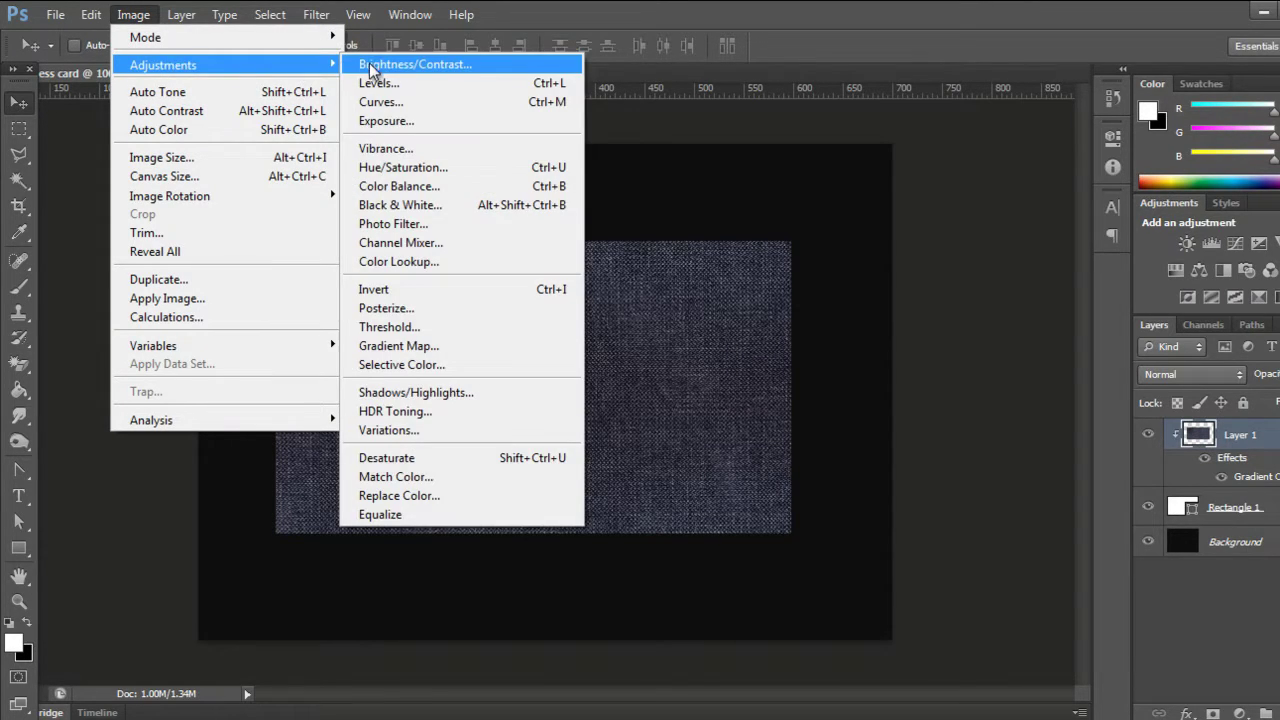
{"action": "left_click", "coordinate": [378, 63]}
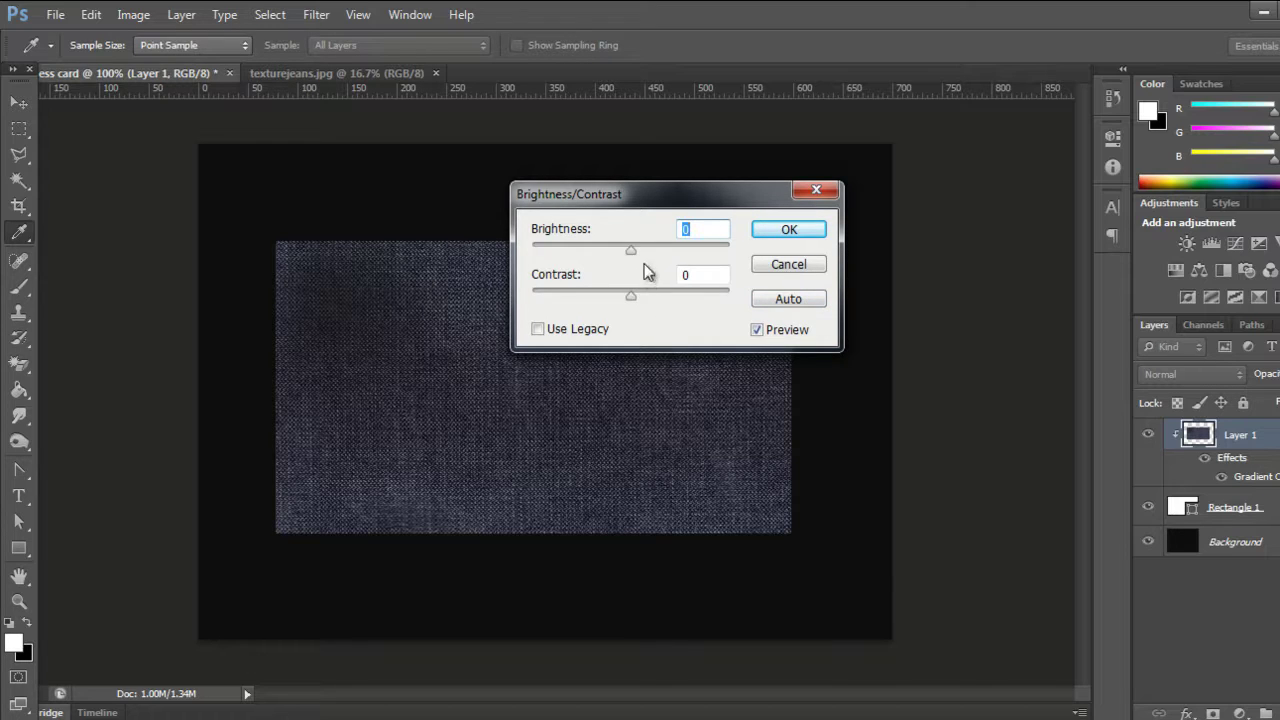
{"action": "left_click_drag", "start_coordinate": [627, 253], "coordinate": [617, 255]}
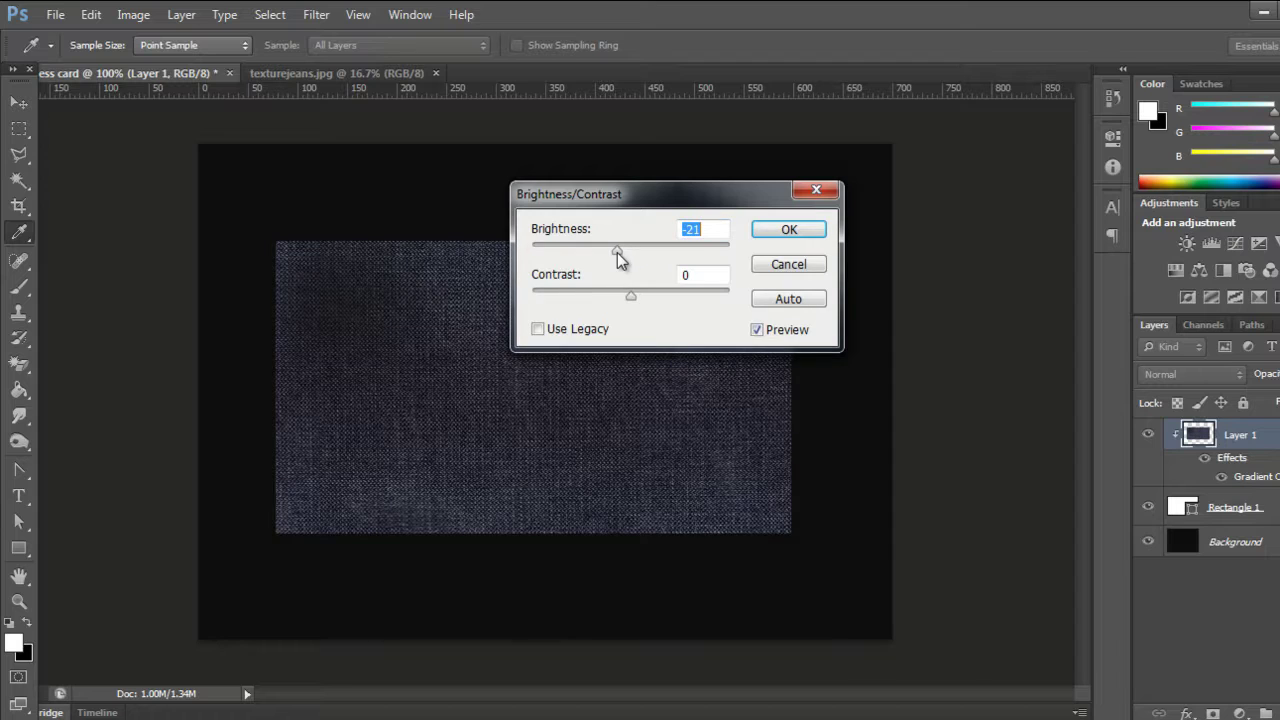
{"action": "mouse_move", "coordinate": [631, 298]}
{"action": "left_mouse_down"}
{"action": "mouse_move", "coordinate": [545, 298]}
{"action": "mouse_move", "coordinate": [586, 298]}
{"action": "left_mouse_up"}
{"action": "left_click_drag", "start_coordinate": [616, 250], "coordinate": [602, 250]}
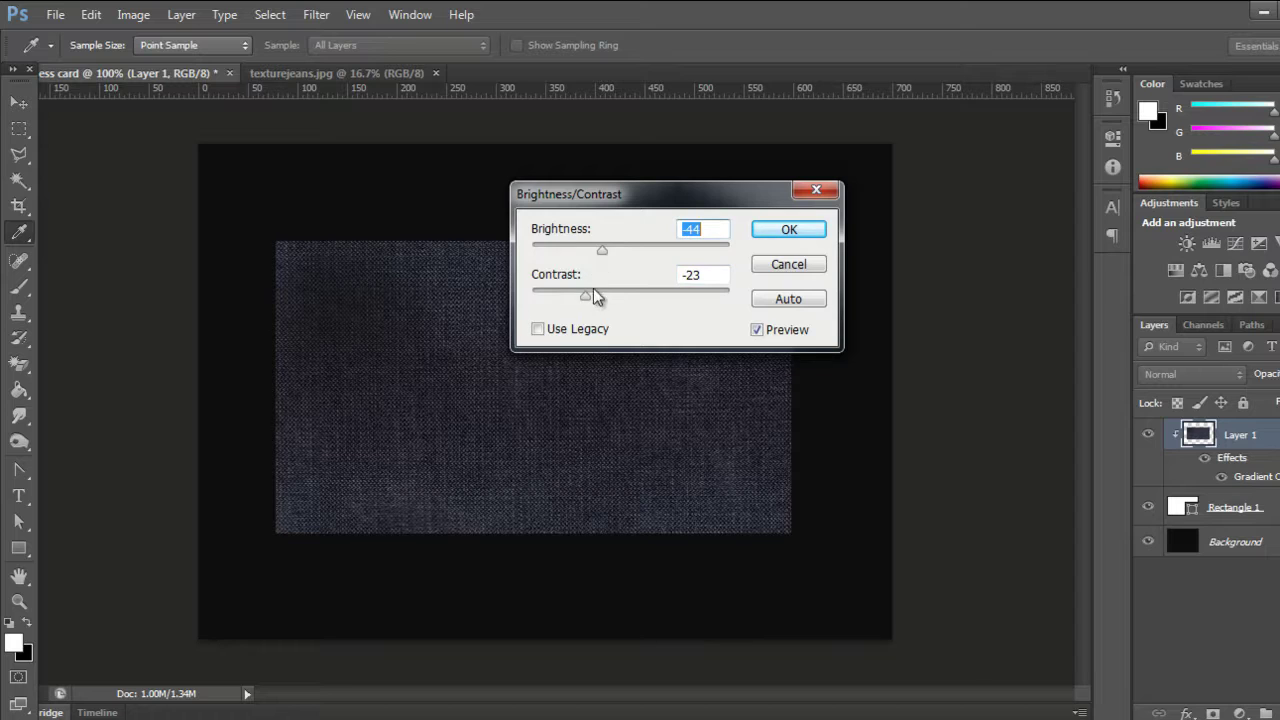
{"action": "left_click_drag", "start_coordinate": [586, 298], "coordinate": [572, 298]}
{"action": "left_click", "coordinate": [789, 229]}
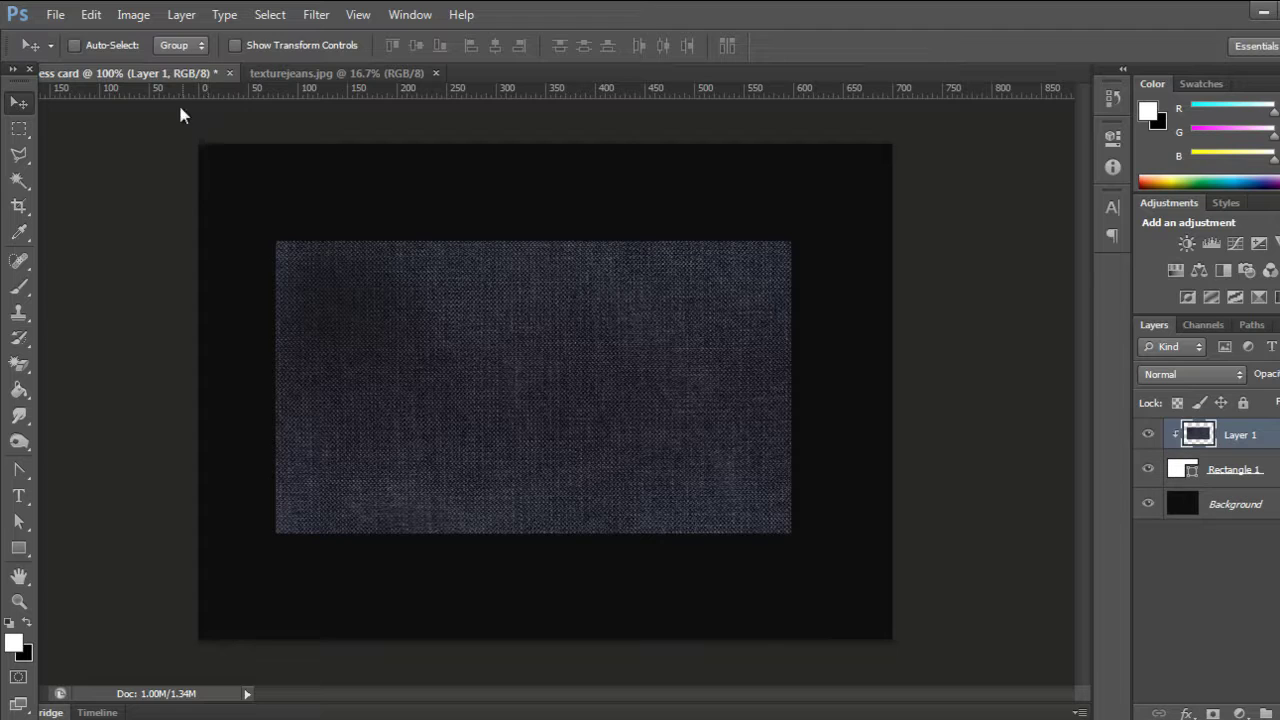
{"action": "left_click", "coordinate": [55, 14]}
Paste the main-thread.png stitched strip into the card along the denim's bottom edge
{"action": "left_click", "coordinate": [57, 57]}
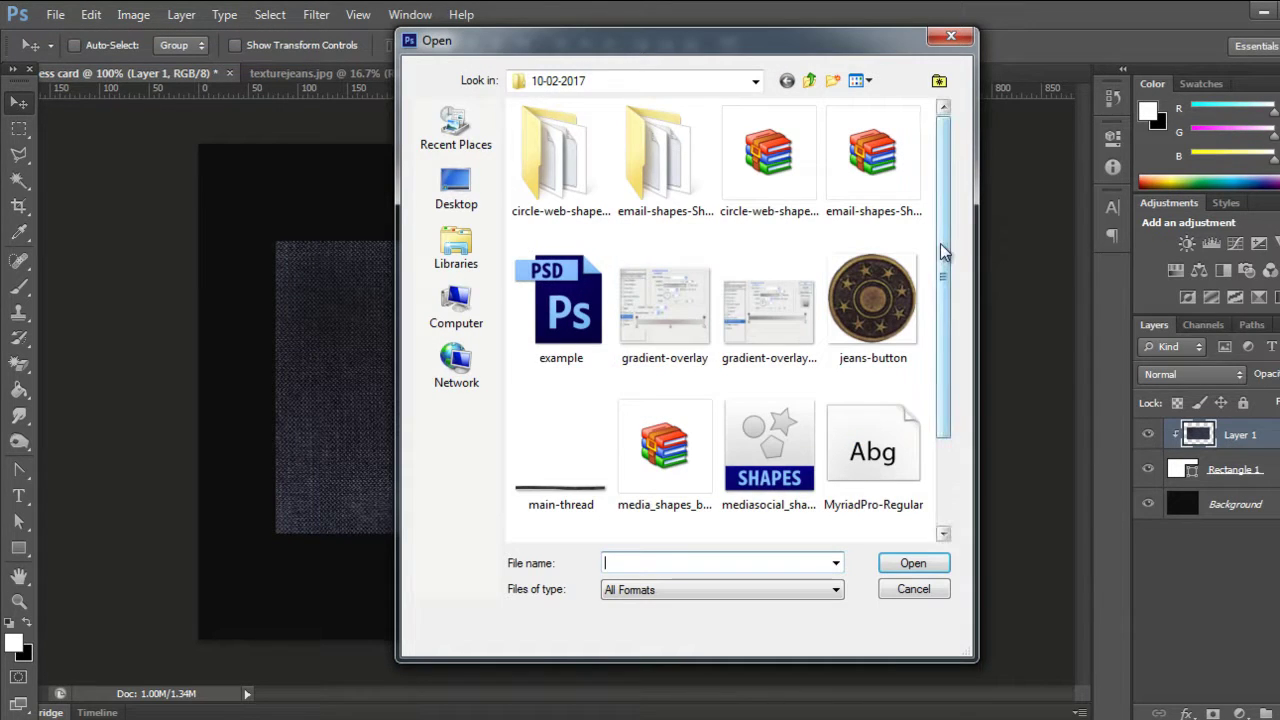
{"action": "left_click_drag", "start_coordinate": [940, 243], "coordinate": [942, 337]}
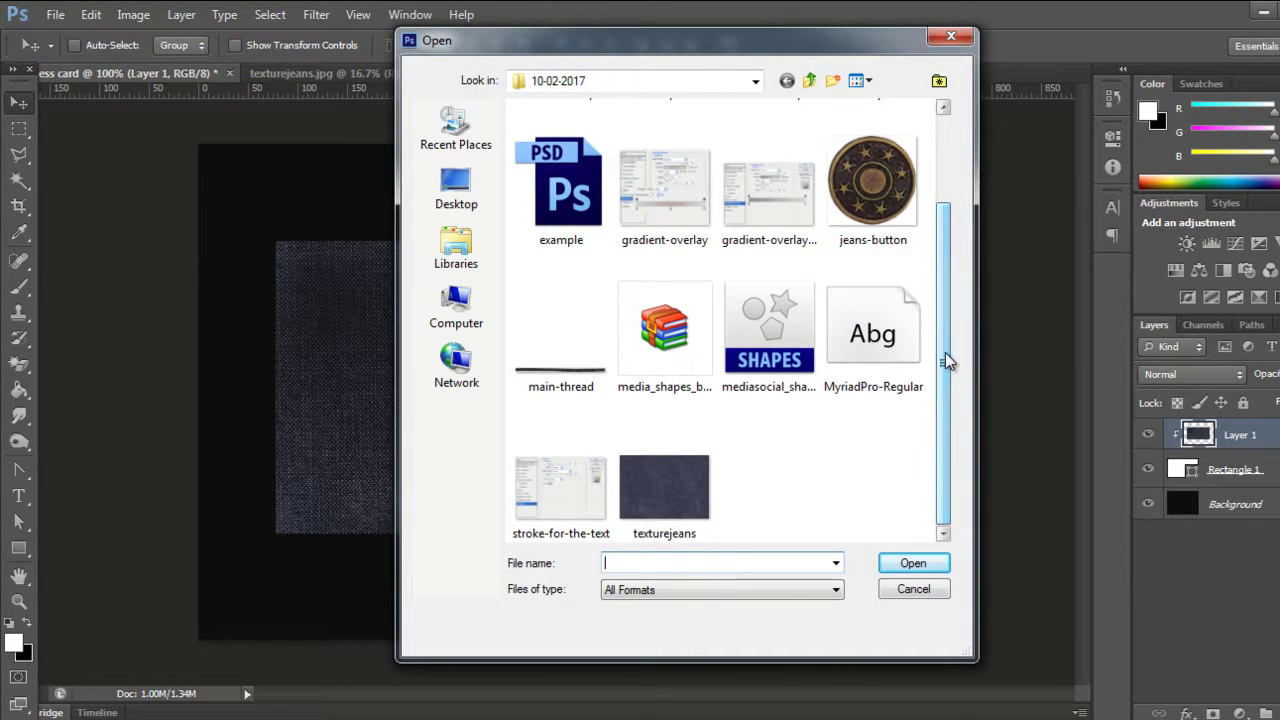
{"action": "double_click", "coordinate": [572, 356]}
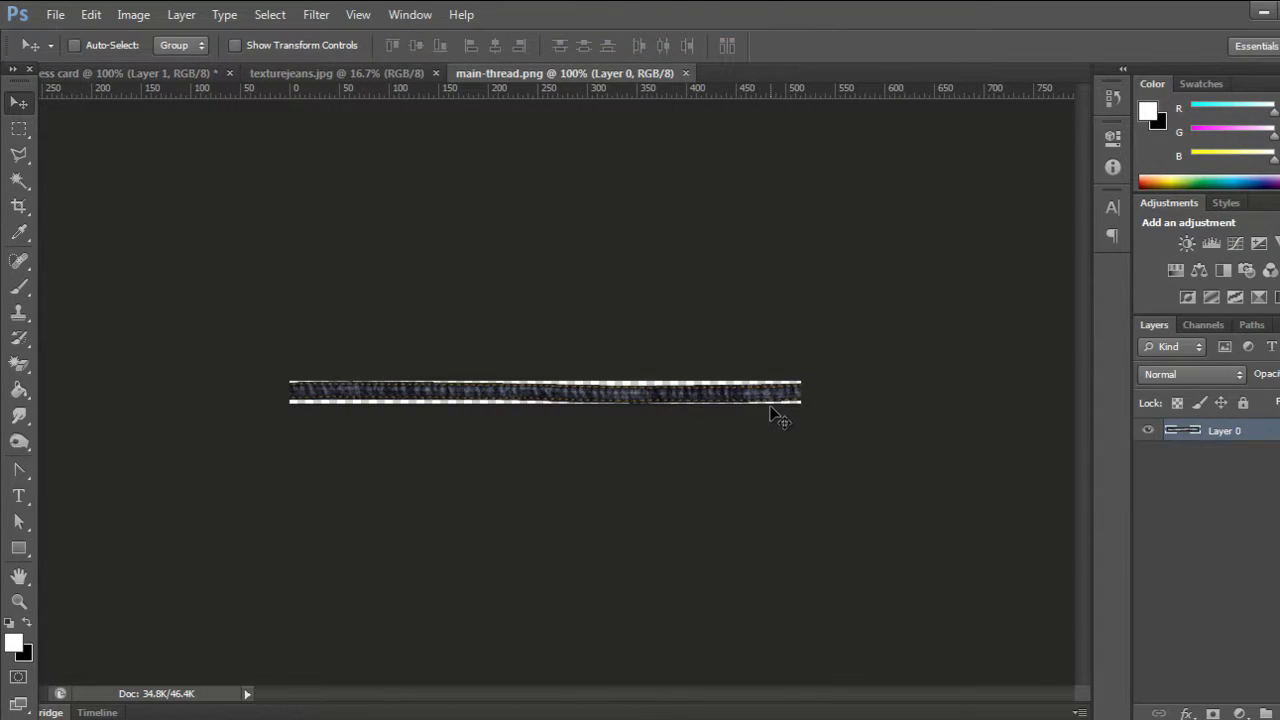
{"action": "key", "text": "ctrl+a"}
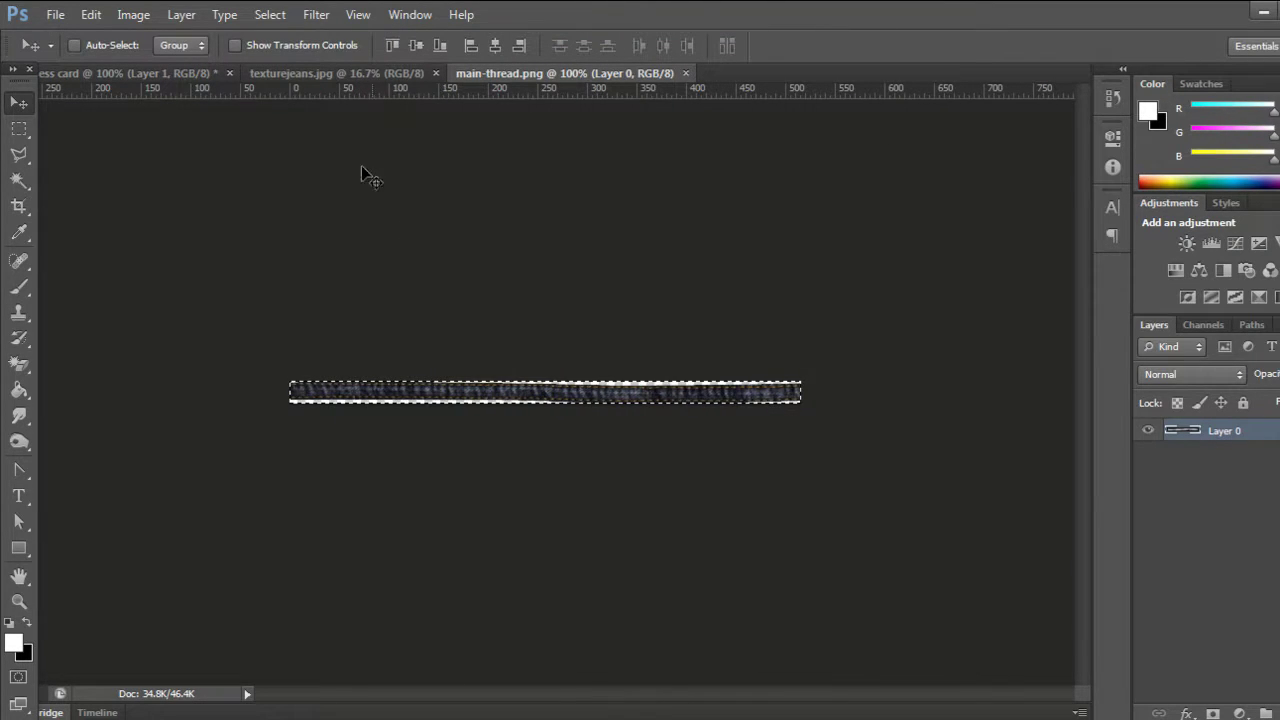
{"action": "left_click", "coordinate": [183, 75]}
{"action": "key", "text": "ctrl+v"}
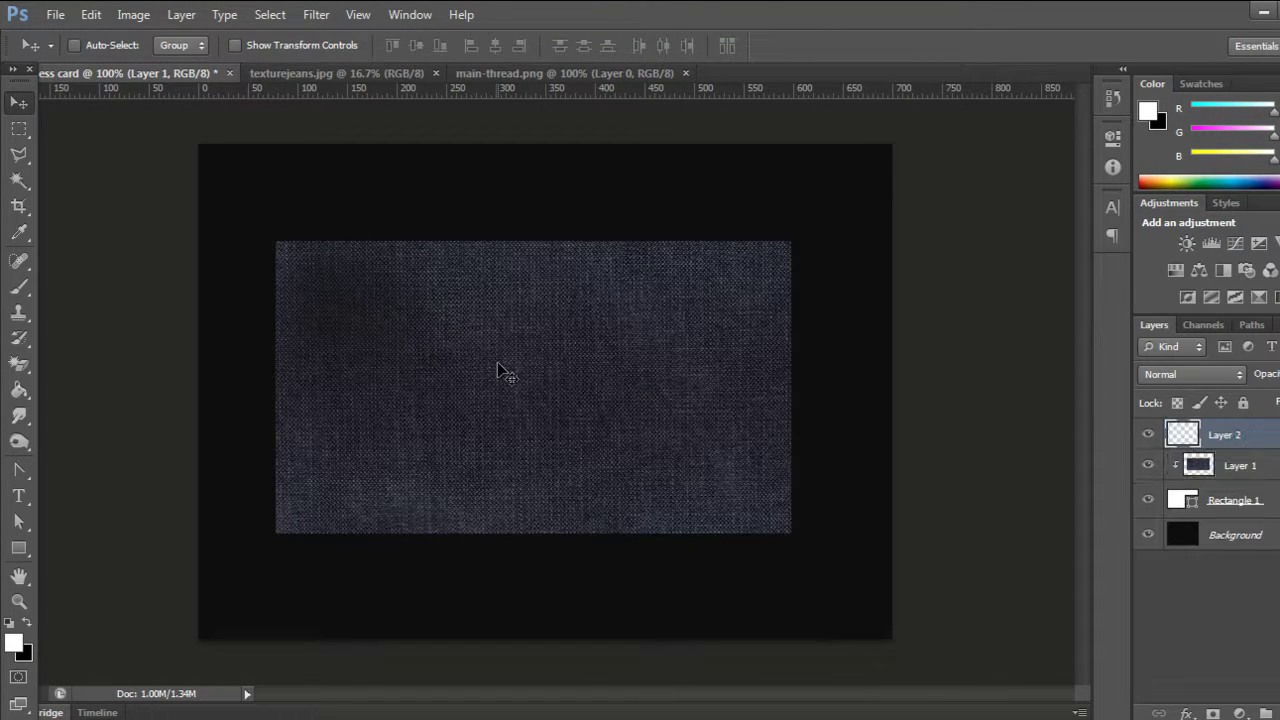
{"action": "left_click_drag", "start_coordinate": [579, 399], "coordinate": [565, 497]}
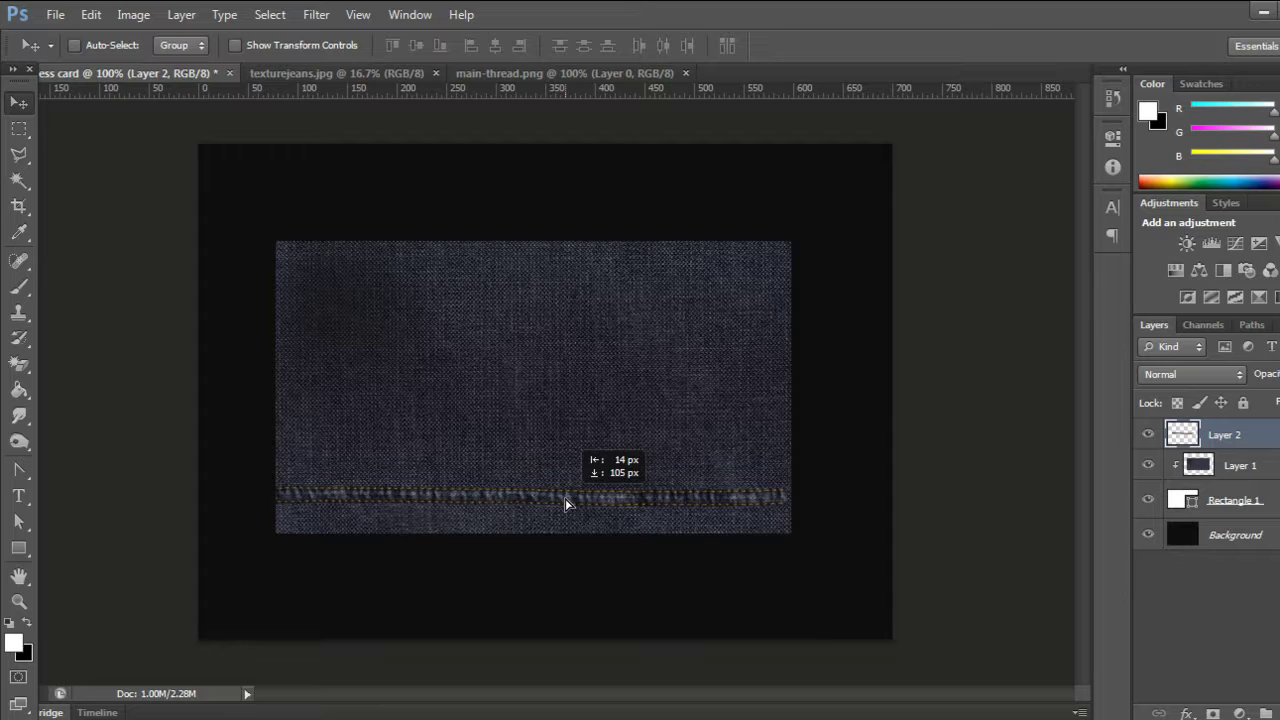
{"action": "left_click_drag", "start_coordinate": [565, 498], "coordinate": [565, 498]}
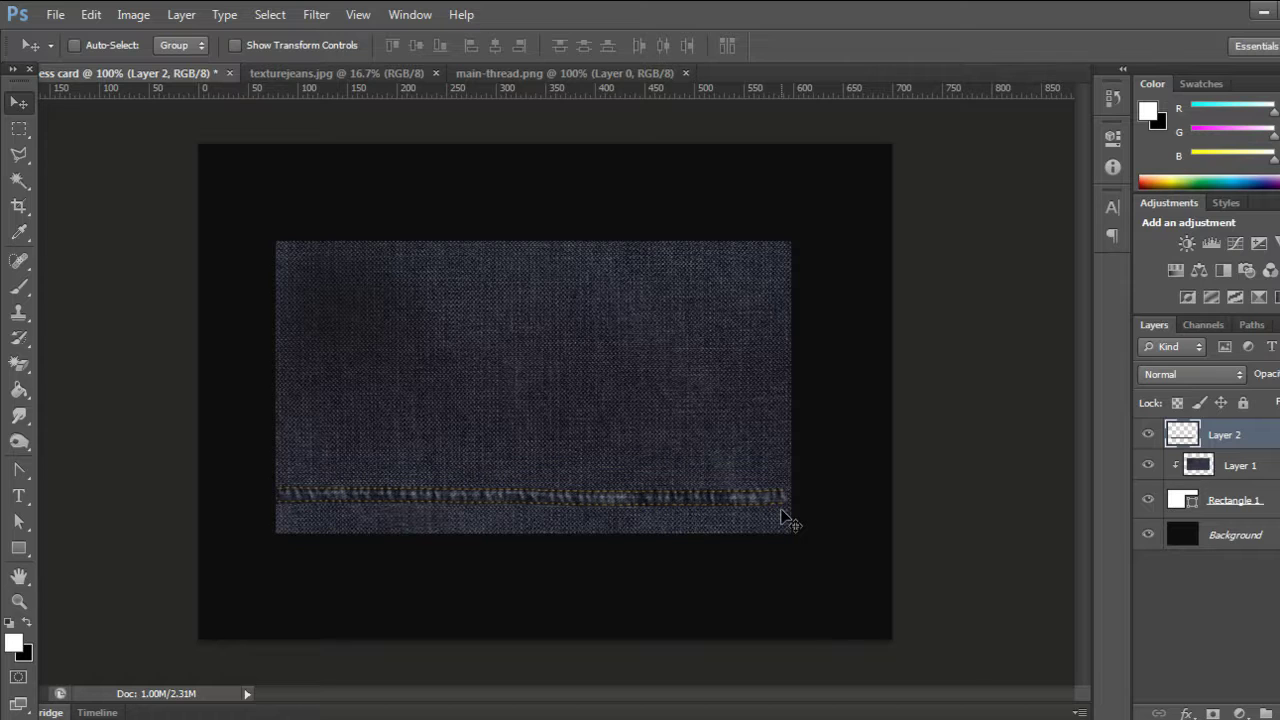
Duplicate the seam, shorten it to under half length and rotate it -45°
{"action": "key", "text": "ctrl+j"}
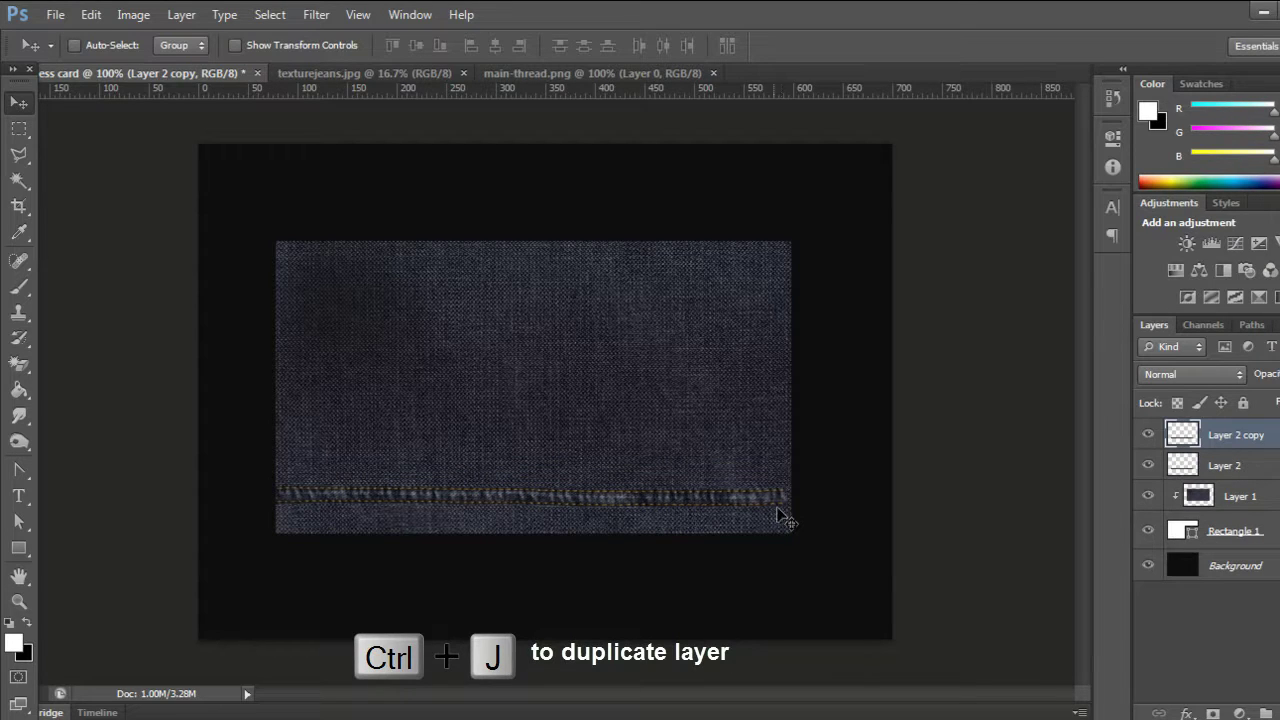
{"action": "left_click_drag", "start_coordinate": [698, 501], "coordinate": [694, 363]}
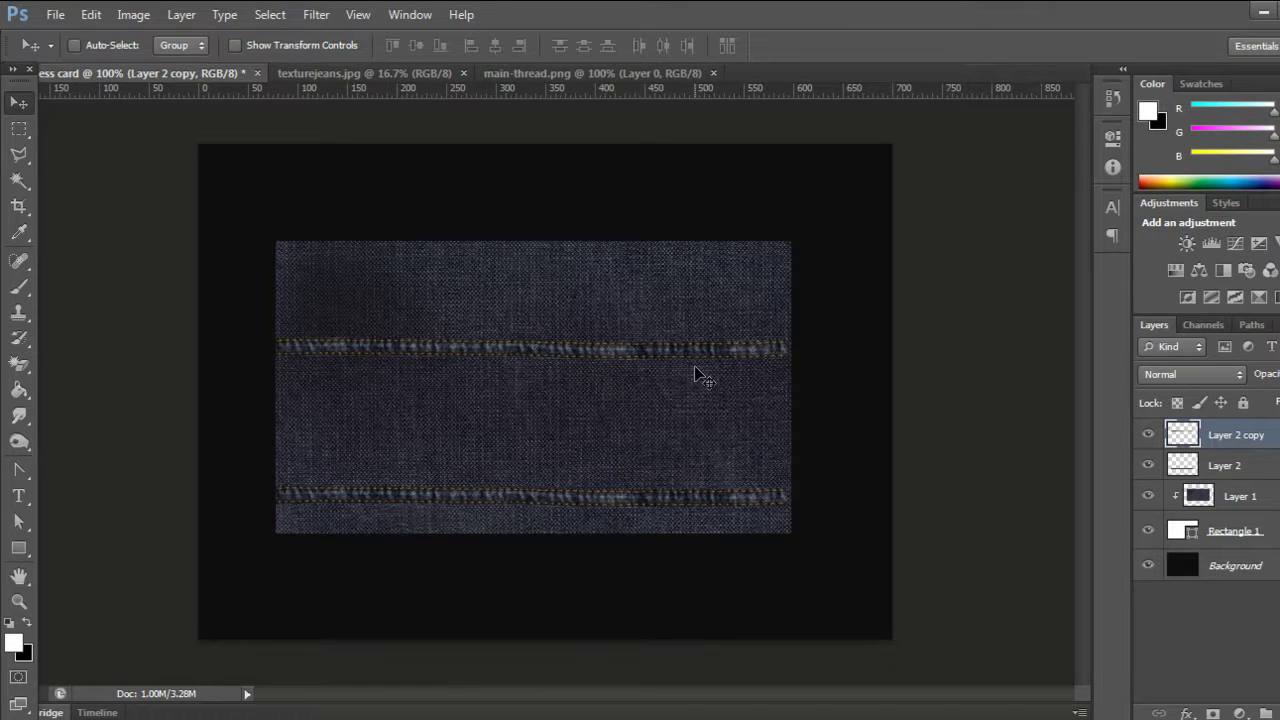
{"action": "key", "text": "ctrl+t"}
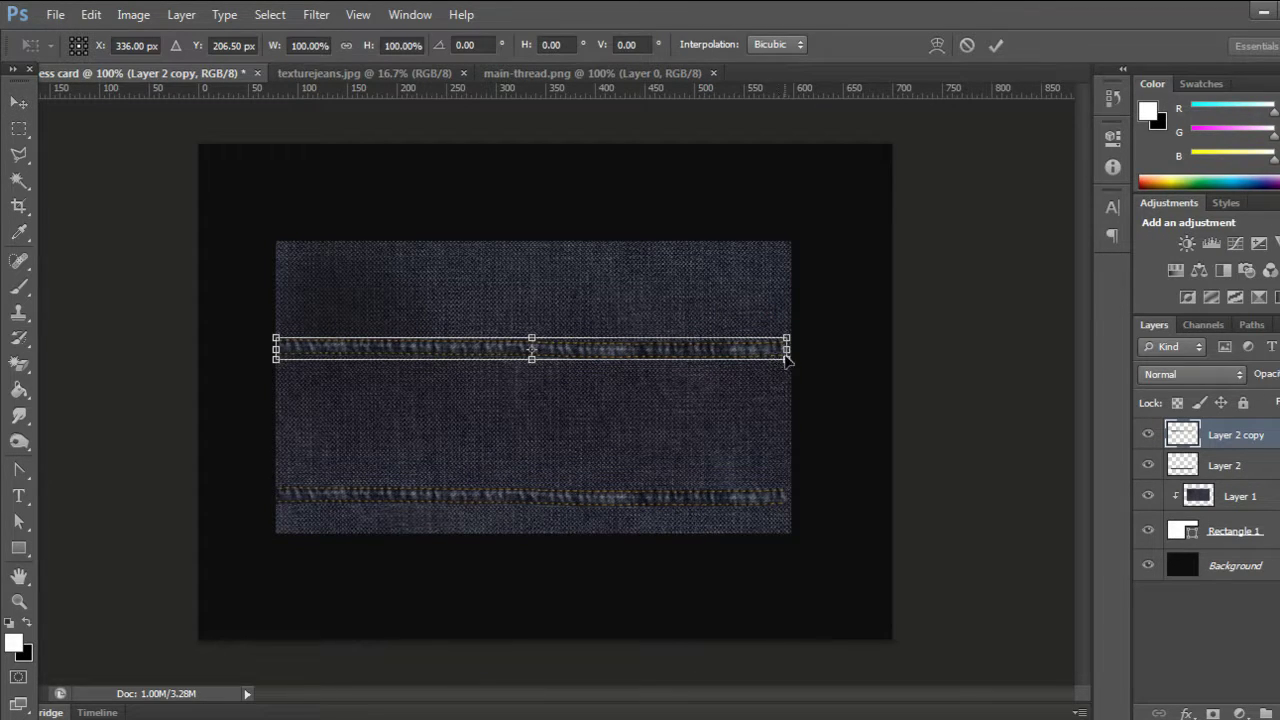
{"action": "mouse_move", "coordinate": [787, 348]}
{"action": "left_mouse_down"}
{"action": "mouse_move", "coordinate": [437, 347]}
{"action": "mouse_move", "coordinate": [500, 348]}
{"action": "left_mouse_up"}
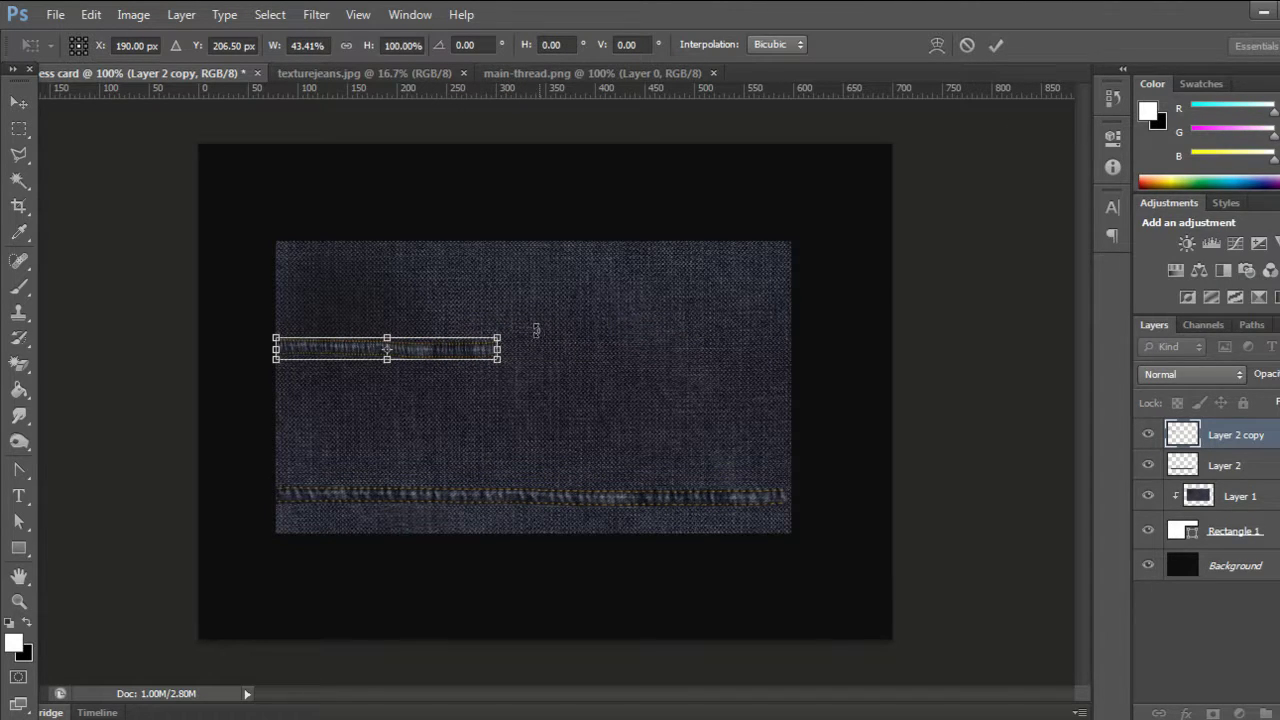
{"action": "left_click_drag", "start_coordinate": [536, 330], "coordinate": [479, 230]}
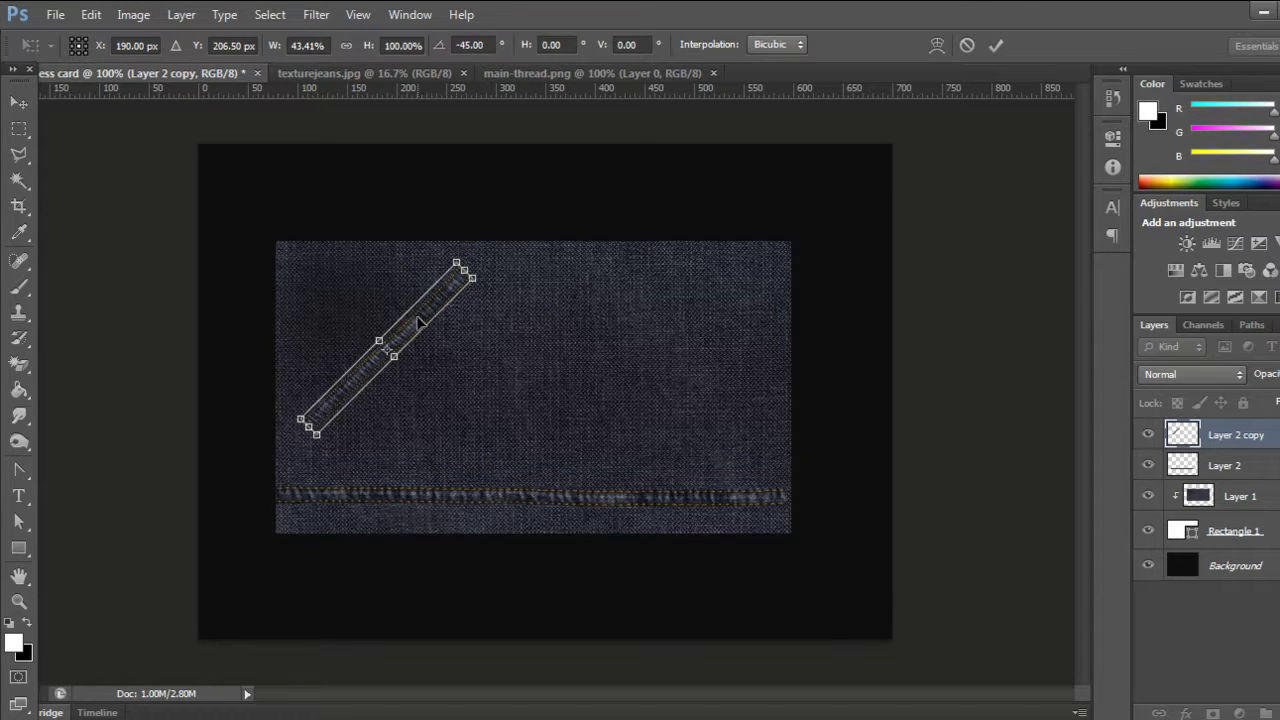
{"action": "left_click_drag", "start_coordinate": [419, 322], "coordinate": [394, 295]}
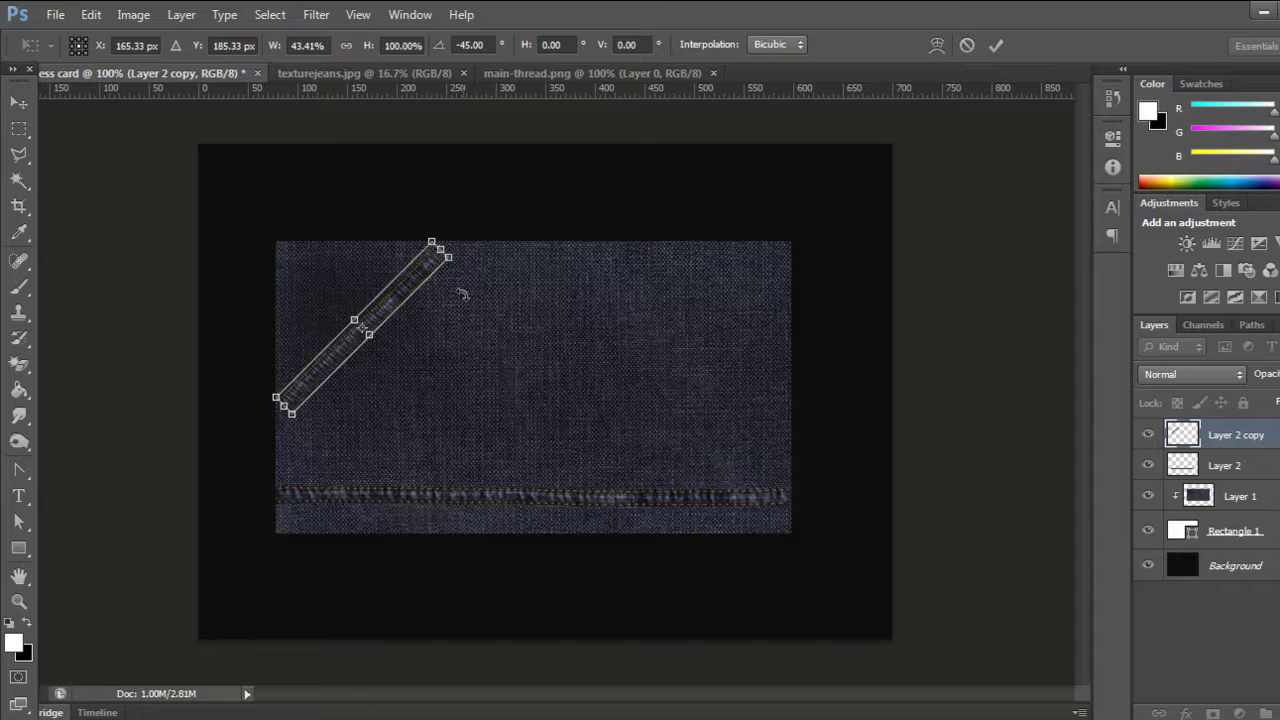
{"action": "left_click_drag", "start_coordinate": [441, 250], "coordinate": [449, 243]}
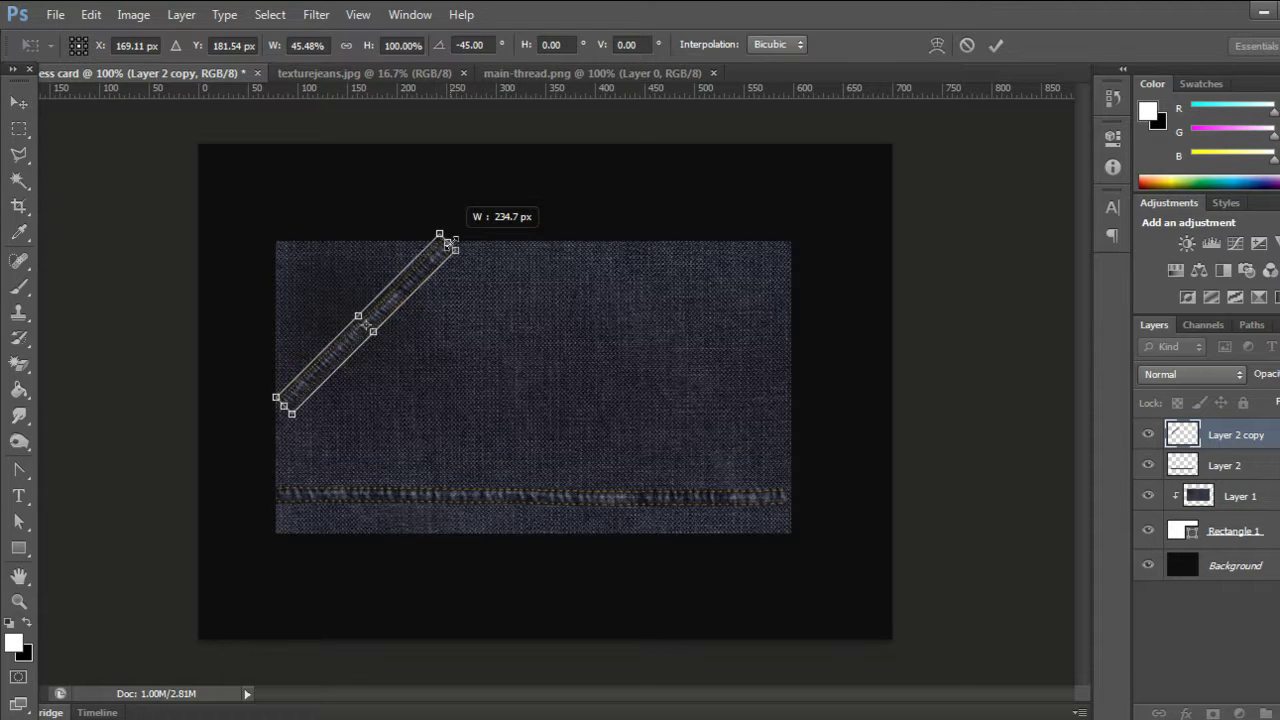
Nudge the diagonal seam into the top-left corner, lengthen it slightly and commit
{"action": "key", "text": "Left"}
{"action": "key", "text": "Down"}
{"action": "key", "text": "Left"}
{"action": "key", "text": "Down"}
{"action": "key", "text": "Left"}
{"action": "key", "text": "Down"}
{"action": "key", "text": "Left"}
{"action": "key", "text": "Down"}
{"action": "key", "text": "Down"}
{"action": "key", "text": "Down"}
{"action": "key", "text": "Down"}
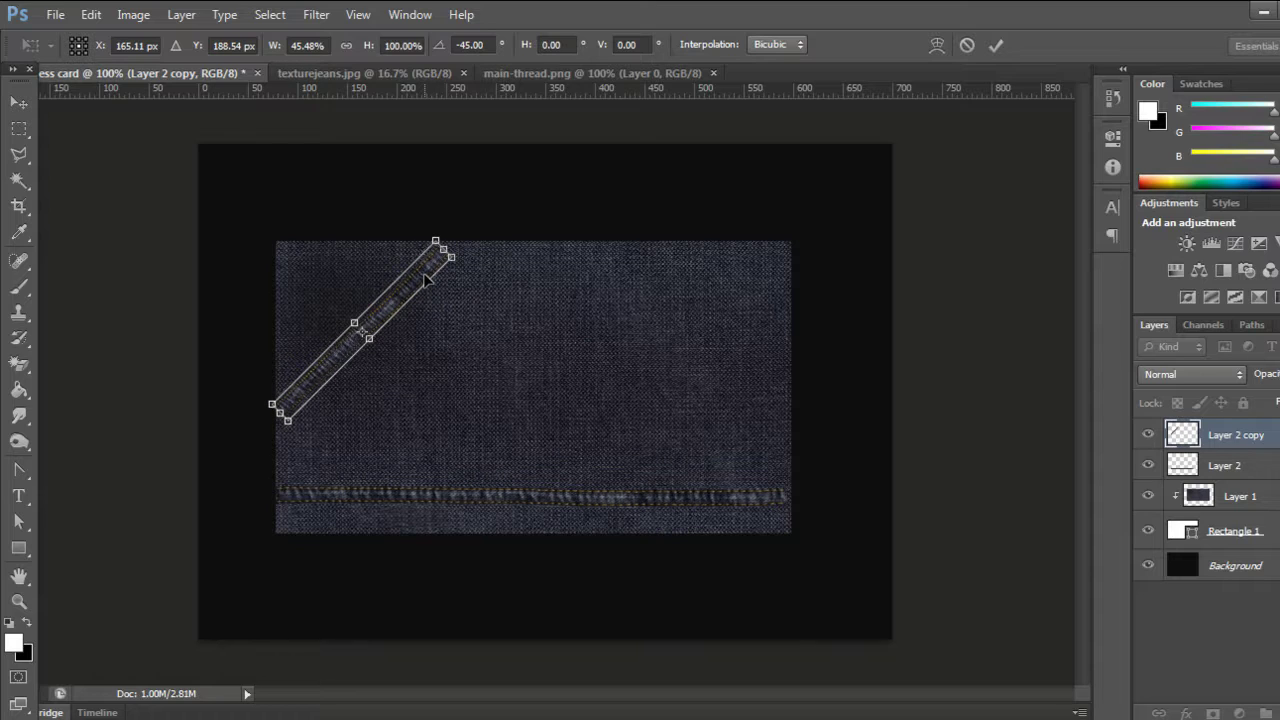
{"action": "key", "text": "Up"}
{"action": "key", "text": "Up"}
{"action": "key", "text": "Up"}
{"action": "key", "text": "Up"}
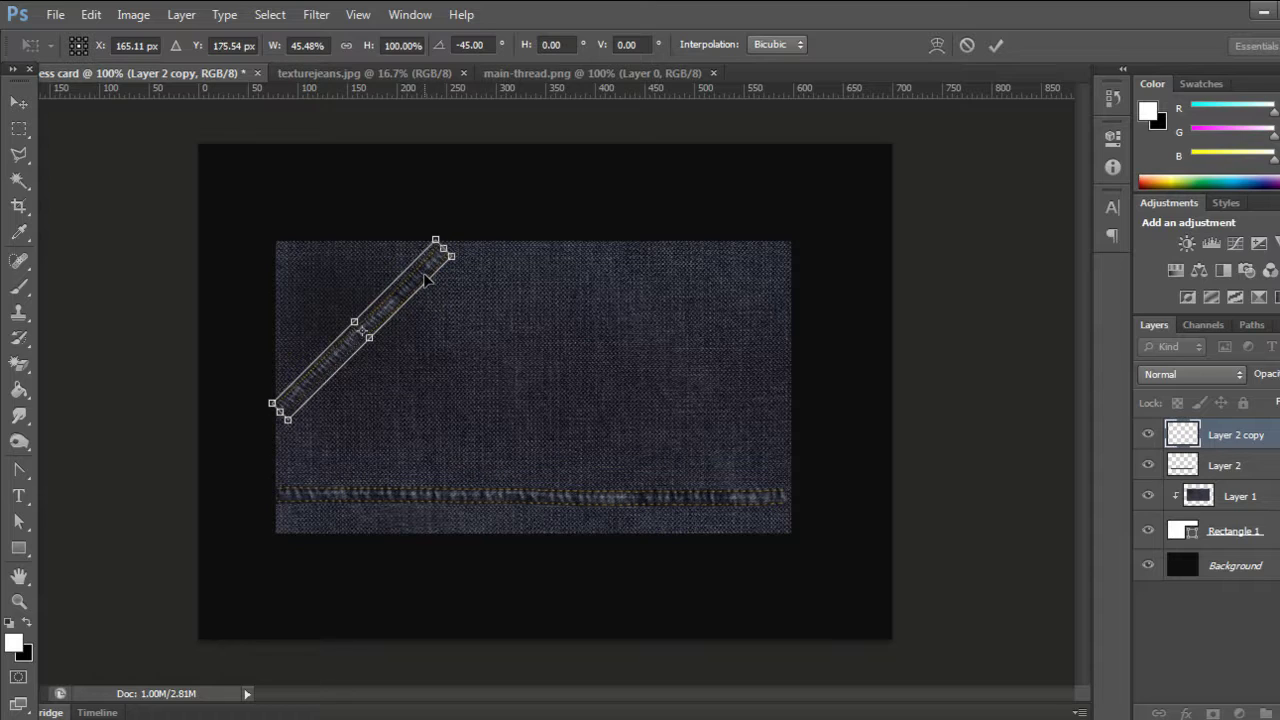
{"action": "key", "text": "shift+Up"}
{"action": "key", "text": "Up"}
{"action": "key", "text": "Up"}
{"action": "key", "text": "Left"}
{"action": "key", "text": "Left"}
{"action": "key", "text": "Left"}
{"action": "key", "text": "Down"}
{"action": "key", "text": "Down"}
{"action": "key", "text": "Down"}
{"action": "key", "text": "Left"}
{"action": "key", "text": "Down"}
{"action": "key", "text": "Down"}
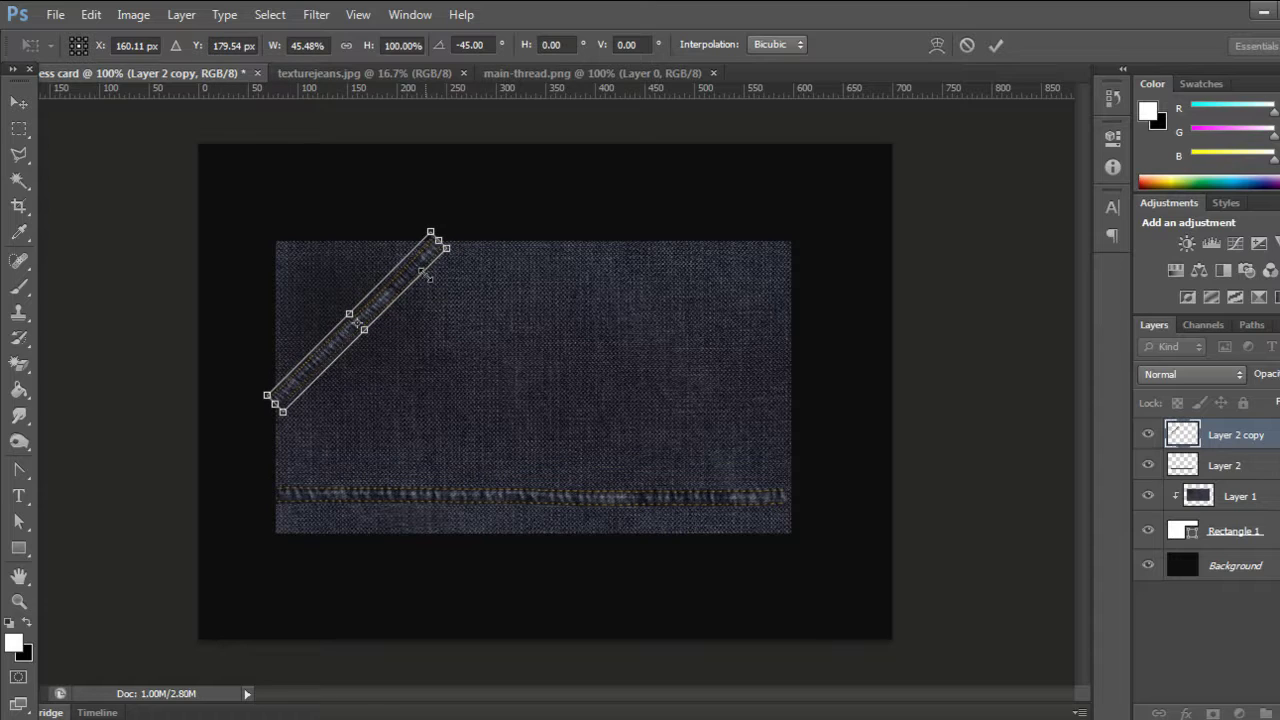
{"action": "key", "text": "shift+Left"}
{"action": "key", "text": "Right"}
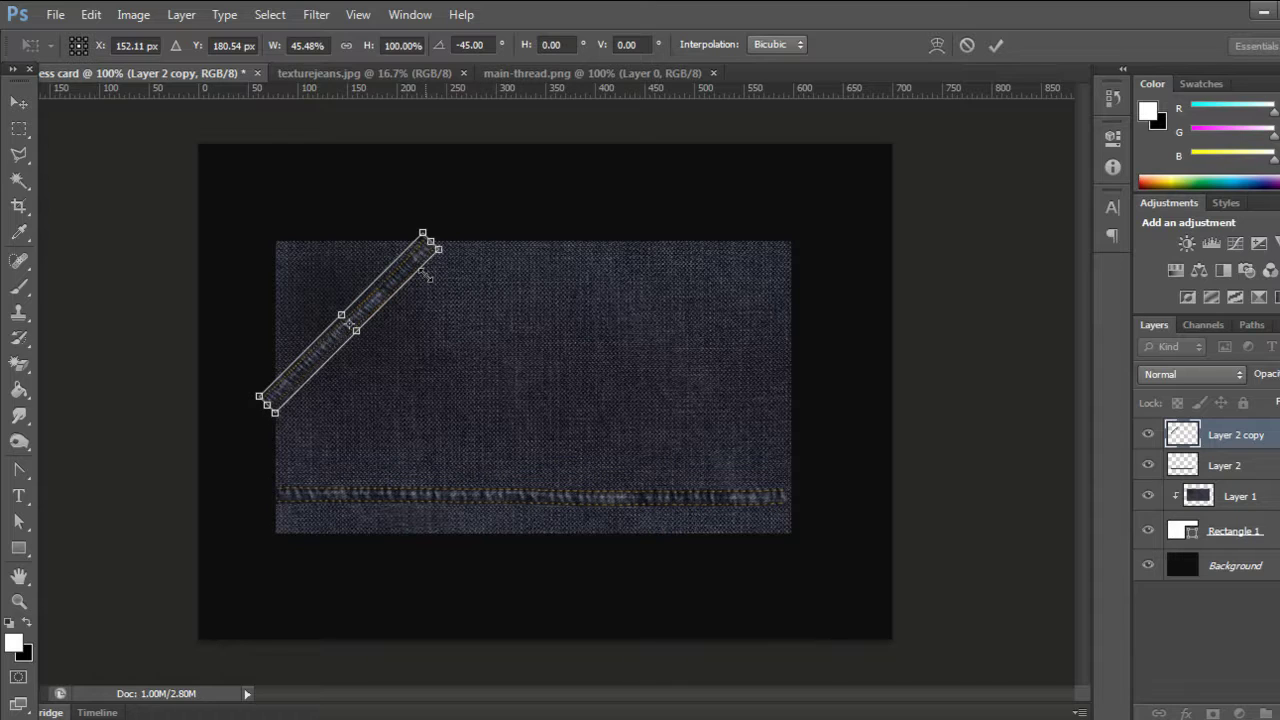
{"action": "left_click_drag", "start_coordinate": [433, 240], "coordinate": [445, 227]}
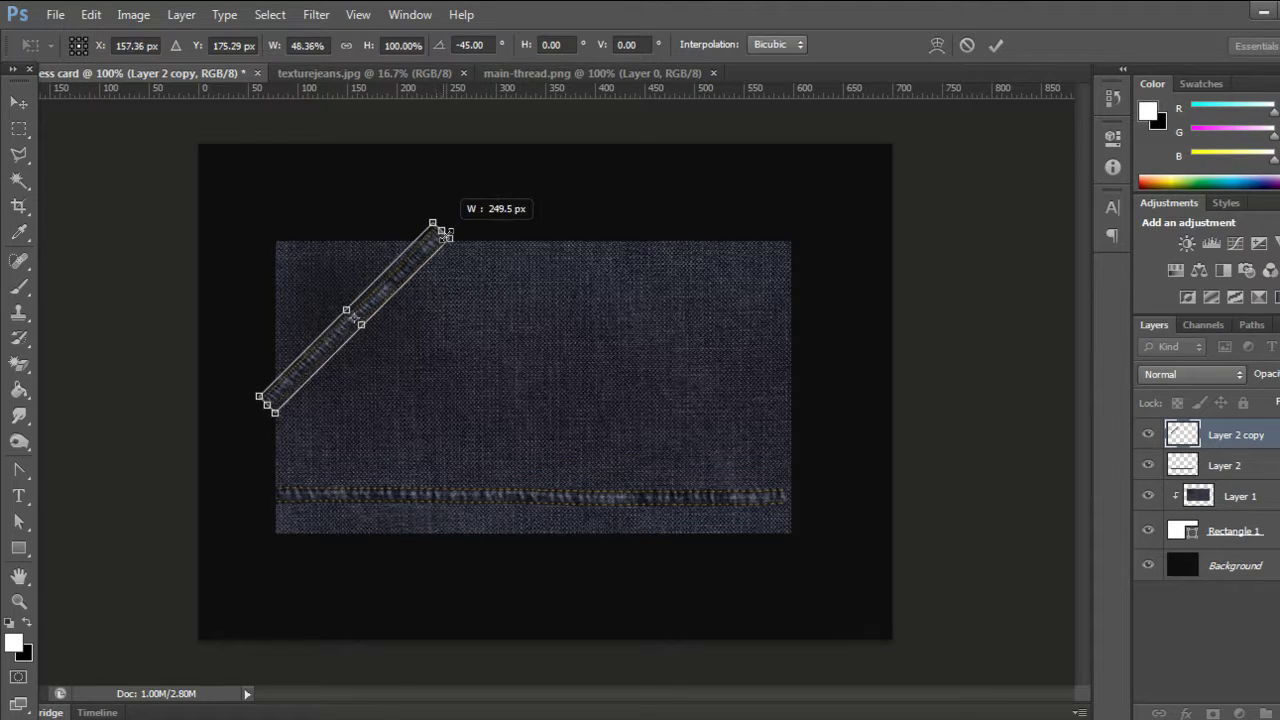
{"action": "left_click", "coordinate": [996, 46]}
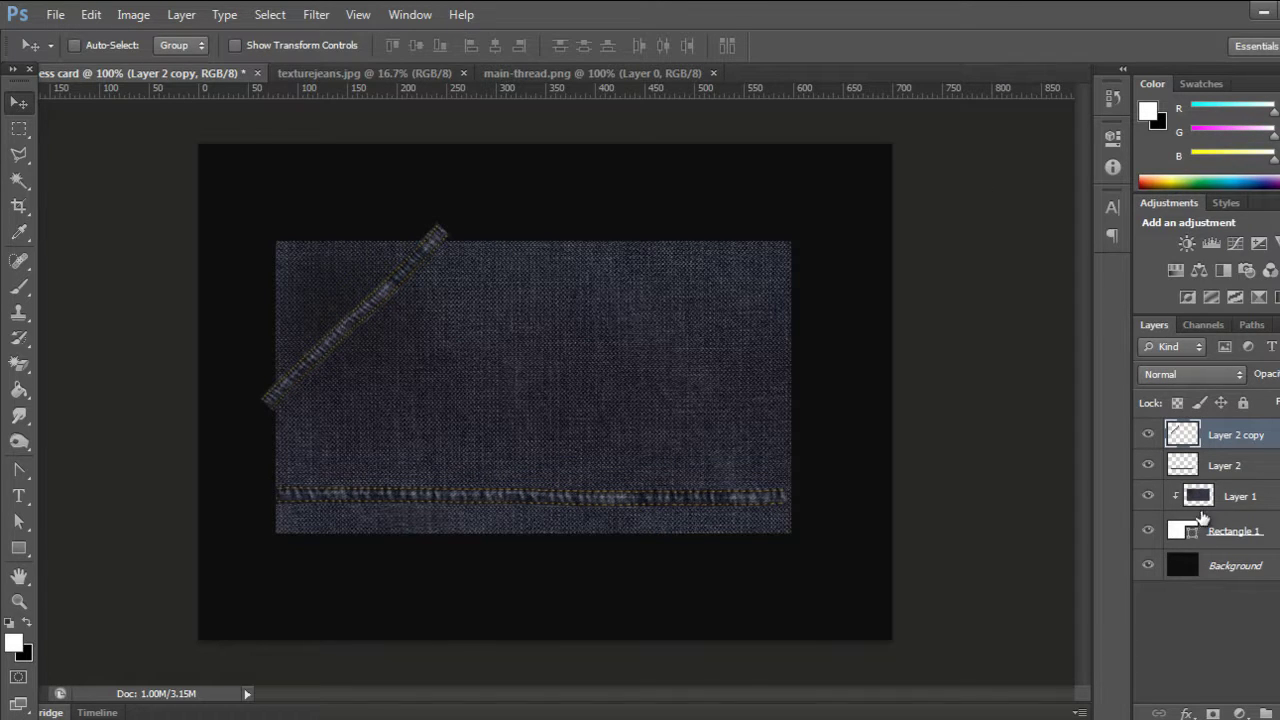
Clip Layer 2 and Layer 2 copy to the denim, then select the denim rectangle's outline
{"action": "left_click", "coordinate": [1238, 470]}
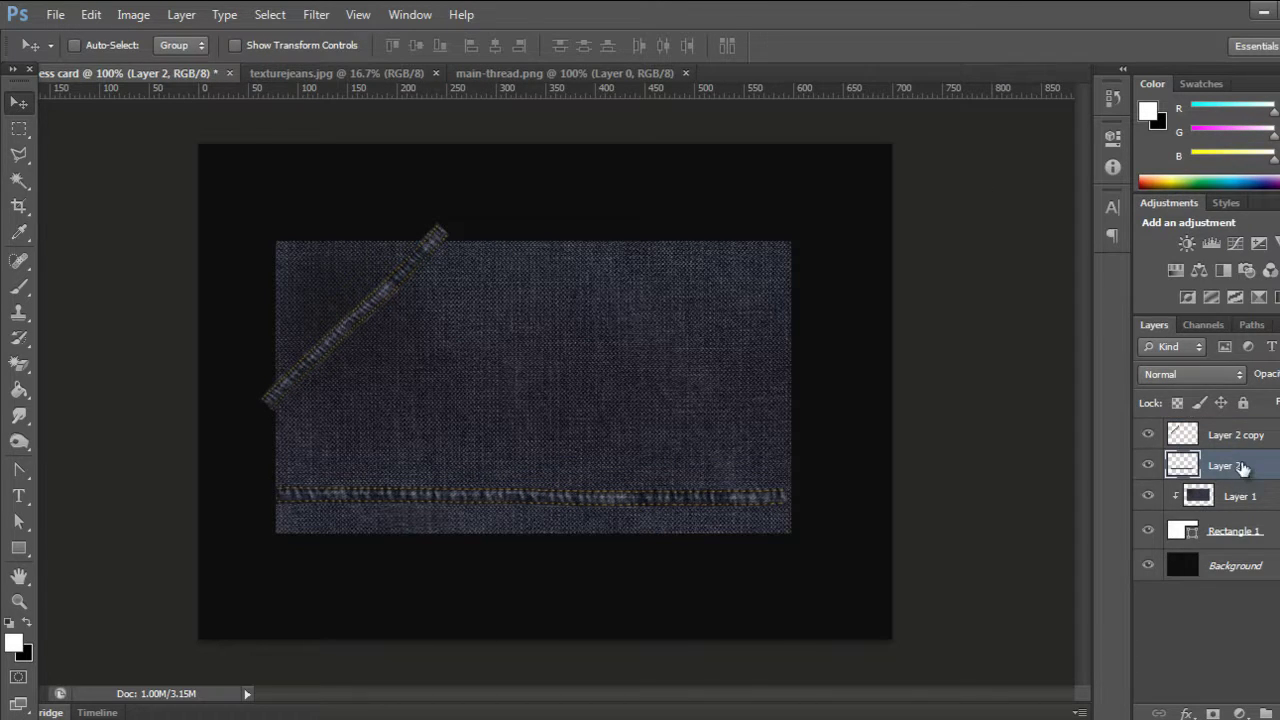
{"action": "right_click", "coordinate": [1241, 469]}
{"action": "left_click", "coordinate": [1143, 276]}
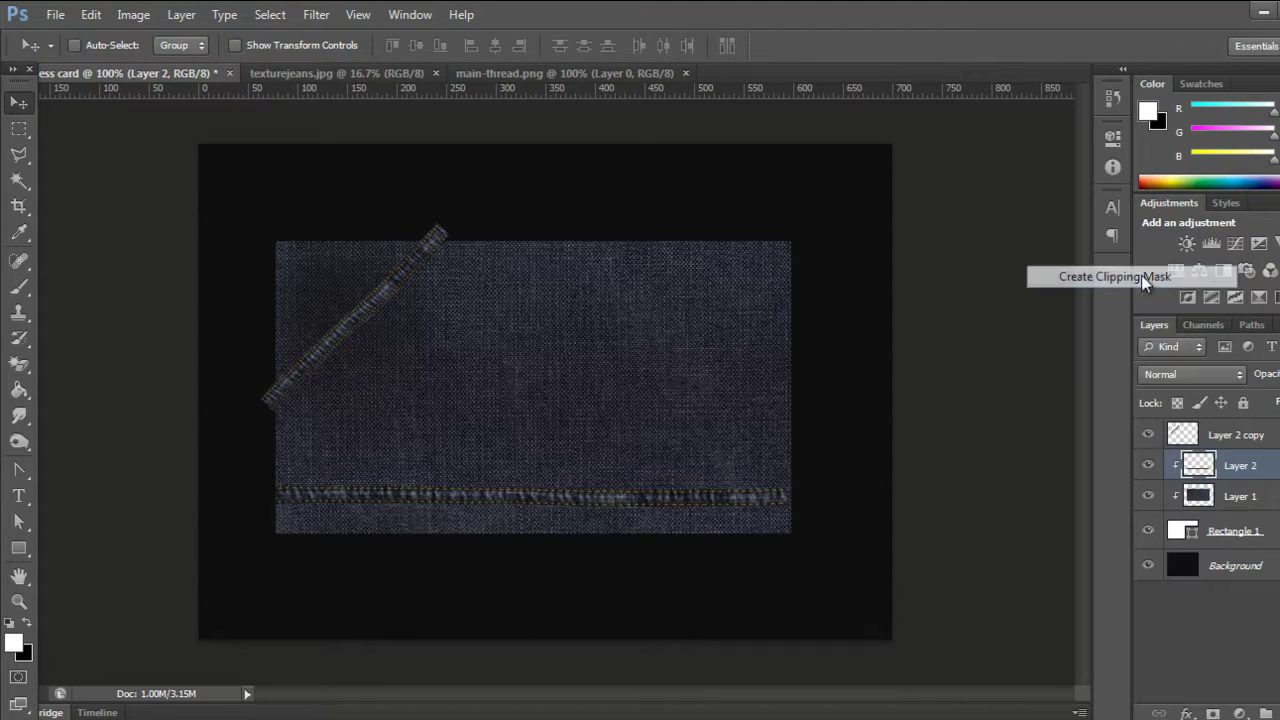
{"action": "left_click", "coordinate": [1241, 433]}
{"action": "right_click", "coordinate": [1241, 433]}
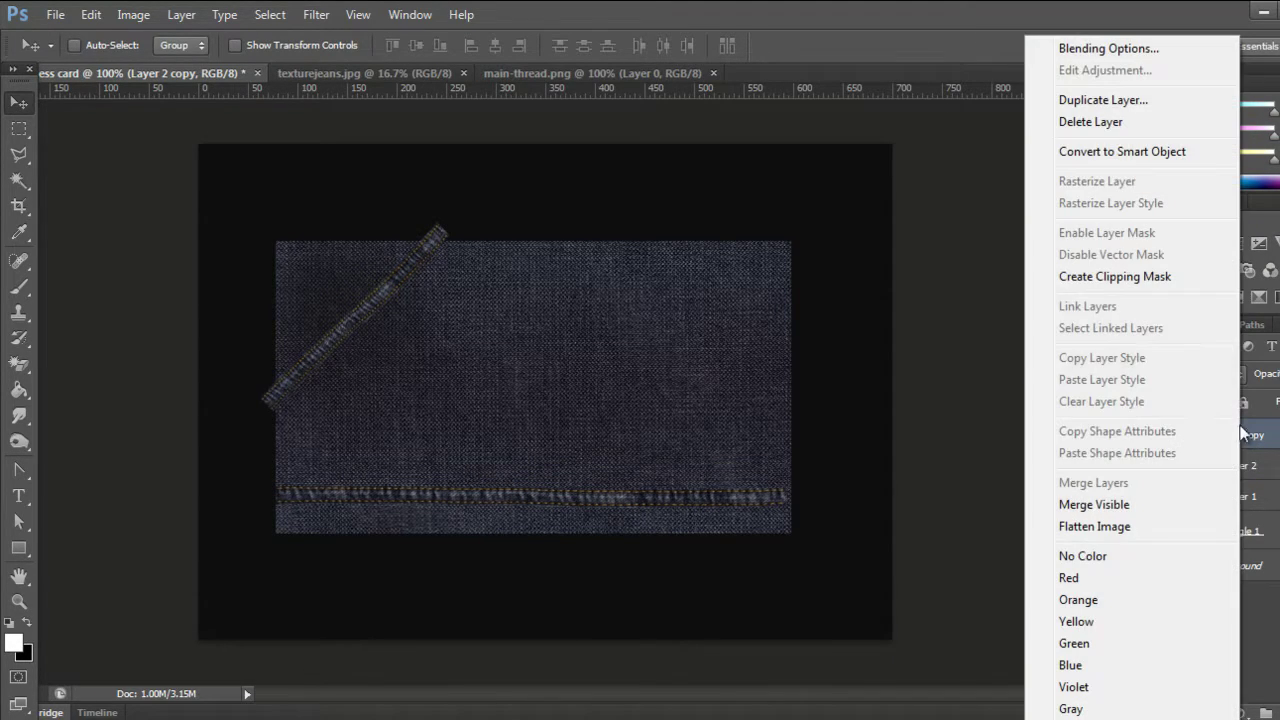
{"action": "left_click", "coordinate": [1143, 277]}
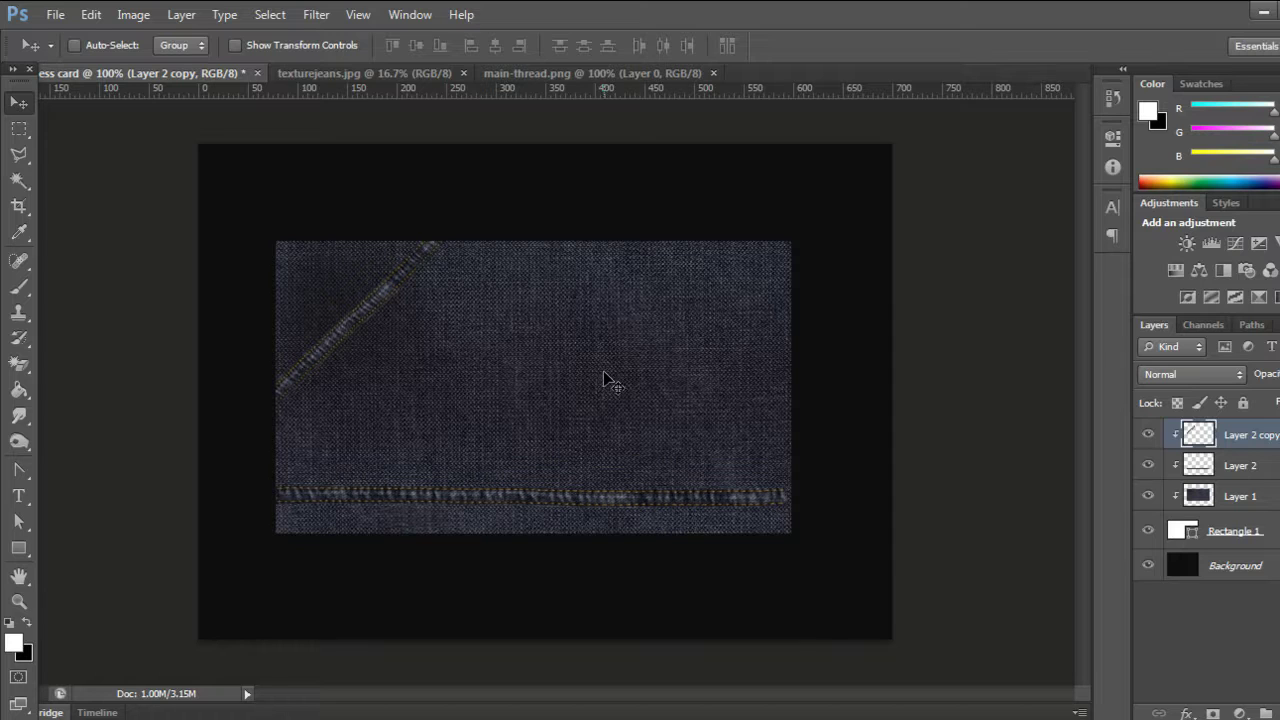
{"action": "left_click", "coordinate": [1199, 499], "text": "ctrl"}
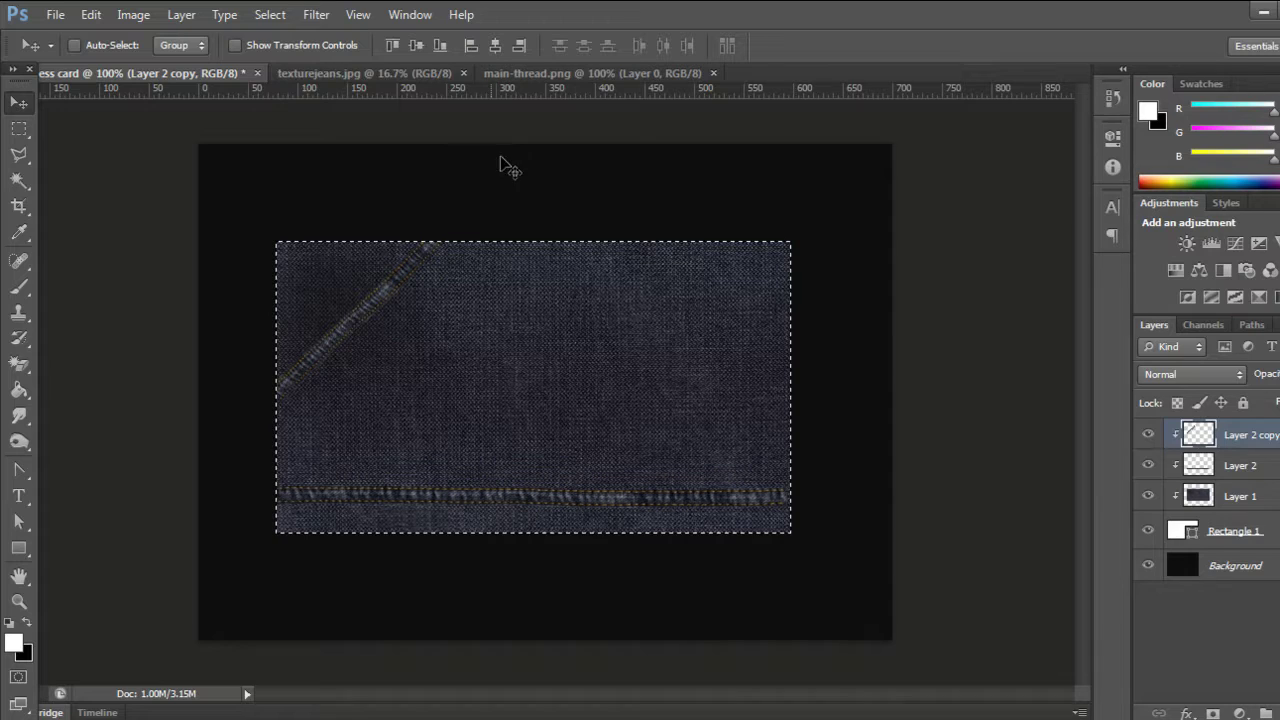
Expand the card selection by 10 pixels and add a new layer above Background
{"action": "left_click", "coordinate": [281, 13]}
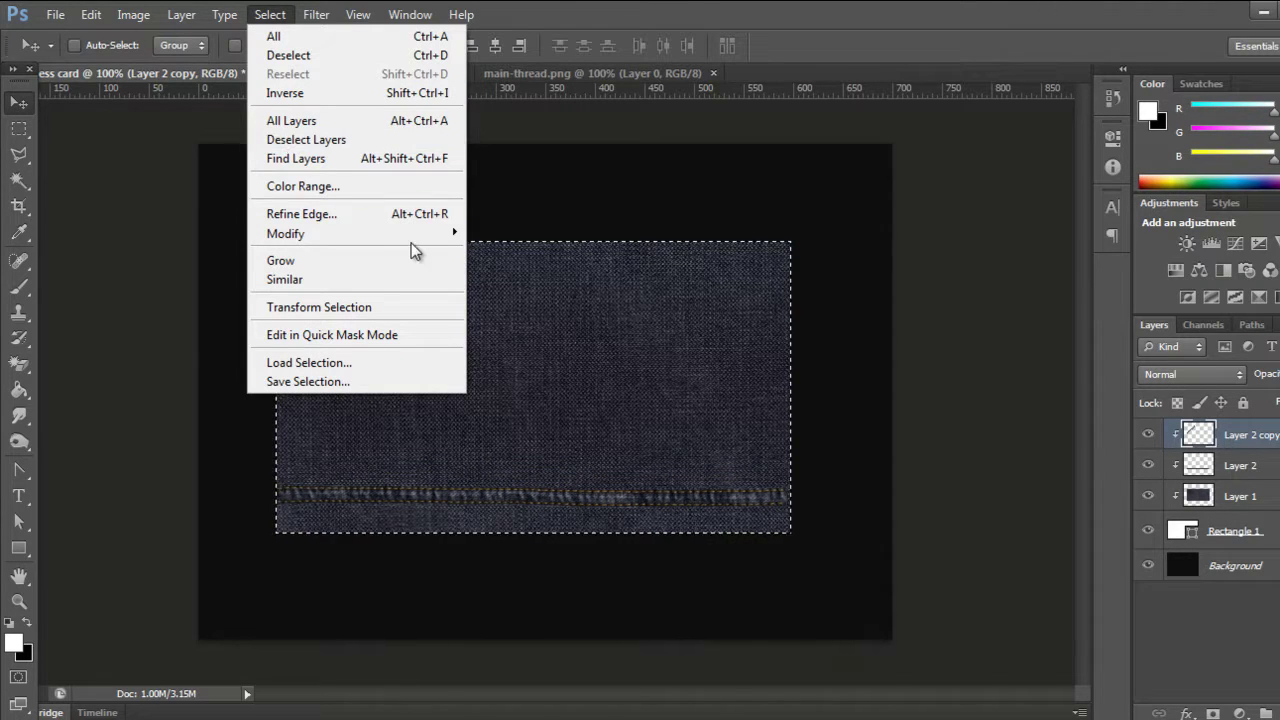
{"action": "mouse_move", "coordinate": [286, 233]}
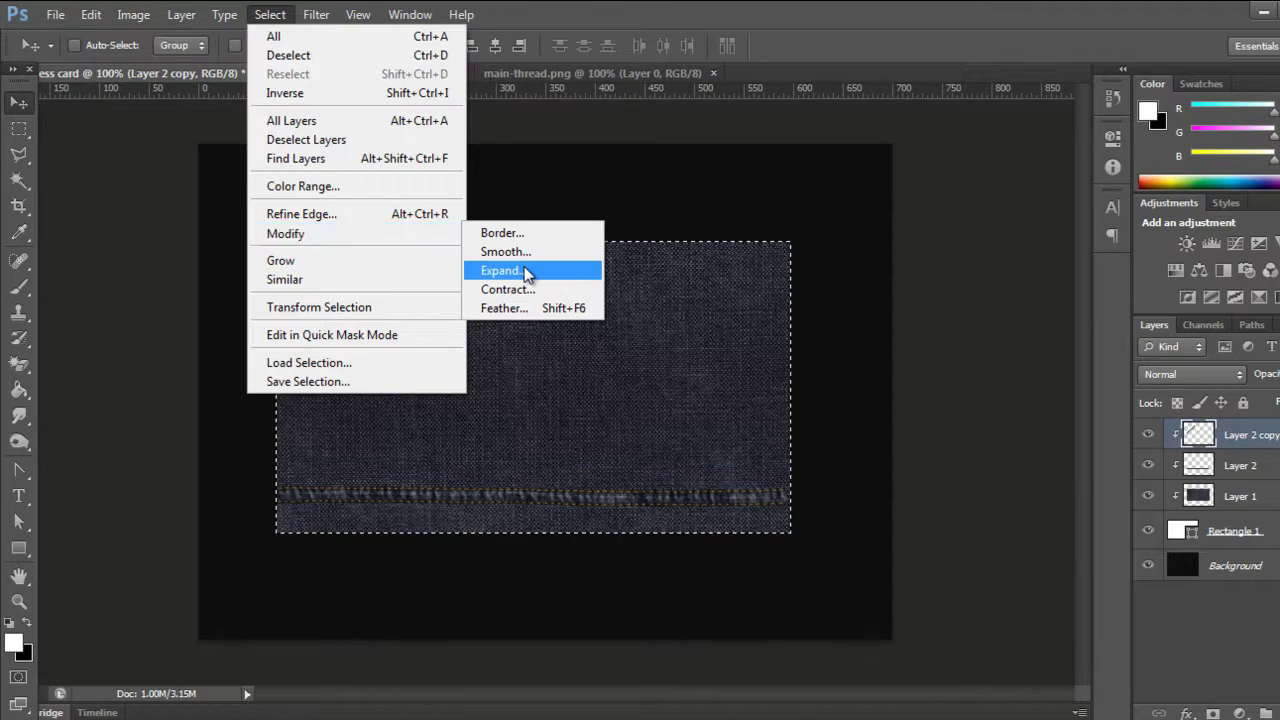
{"action": "left_click", "coordinate": [527, 272]}
{"action": "left_click", "coordinate": [648, 268]}
{"action": "type", "text": "10"}
{"action": "left_click", "coordinate": [766, 256]}
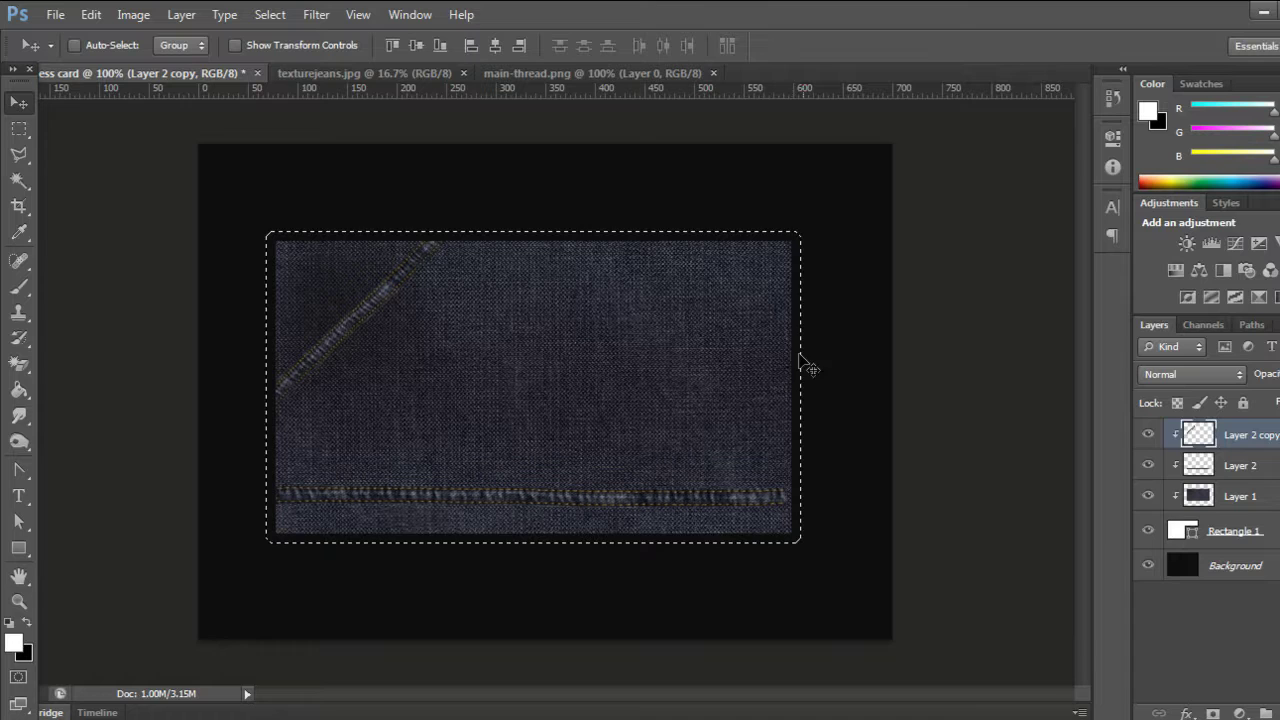
{"action": "left_click", "coordinate": [1255, 568]}
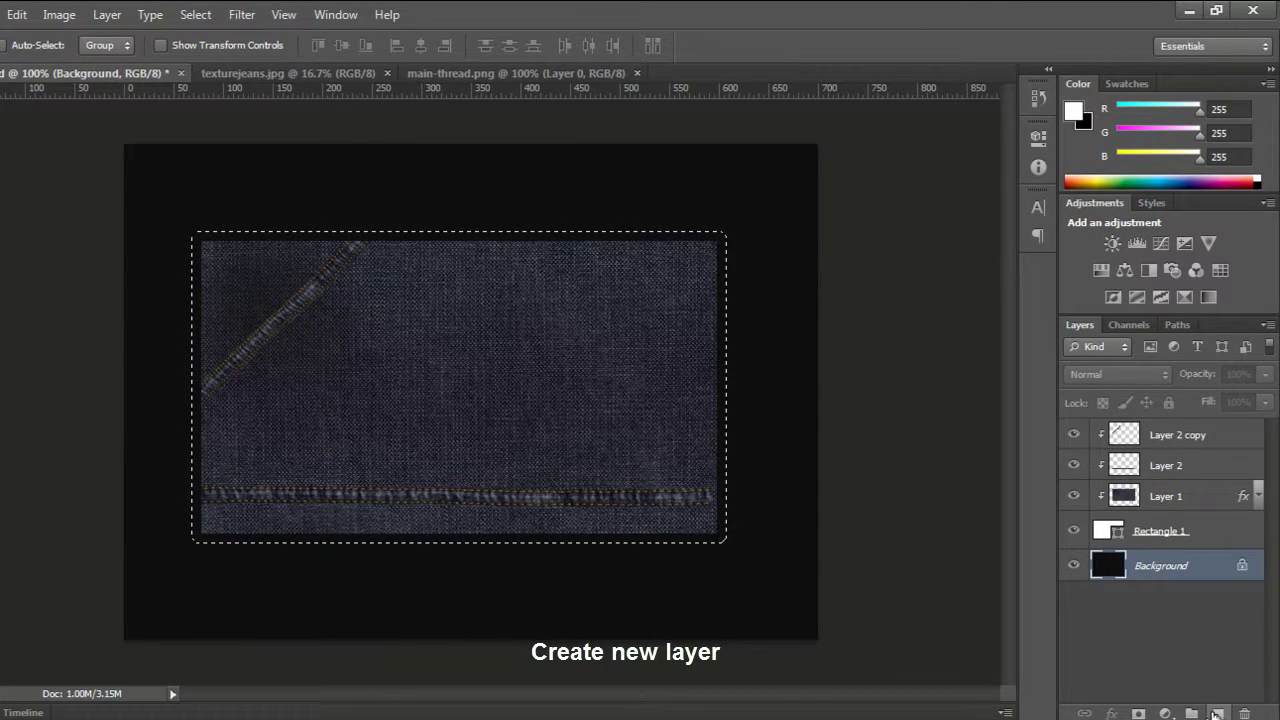
{"action": "left_click", "coordinate": [1217, 713]}
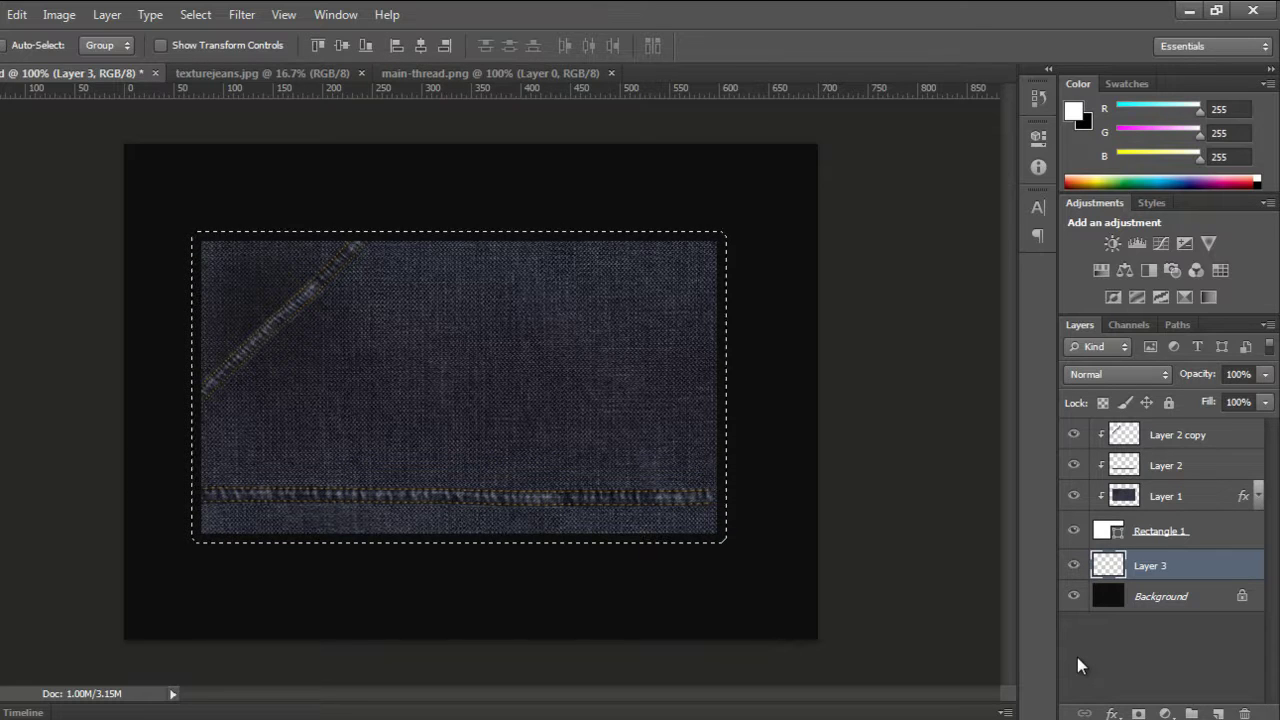
Fill the expanded selection on Layer 3 with solid black
{"action": "key", "text": "shift+F5"}
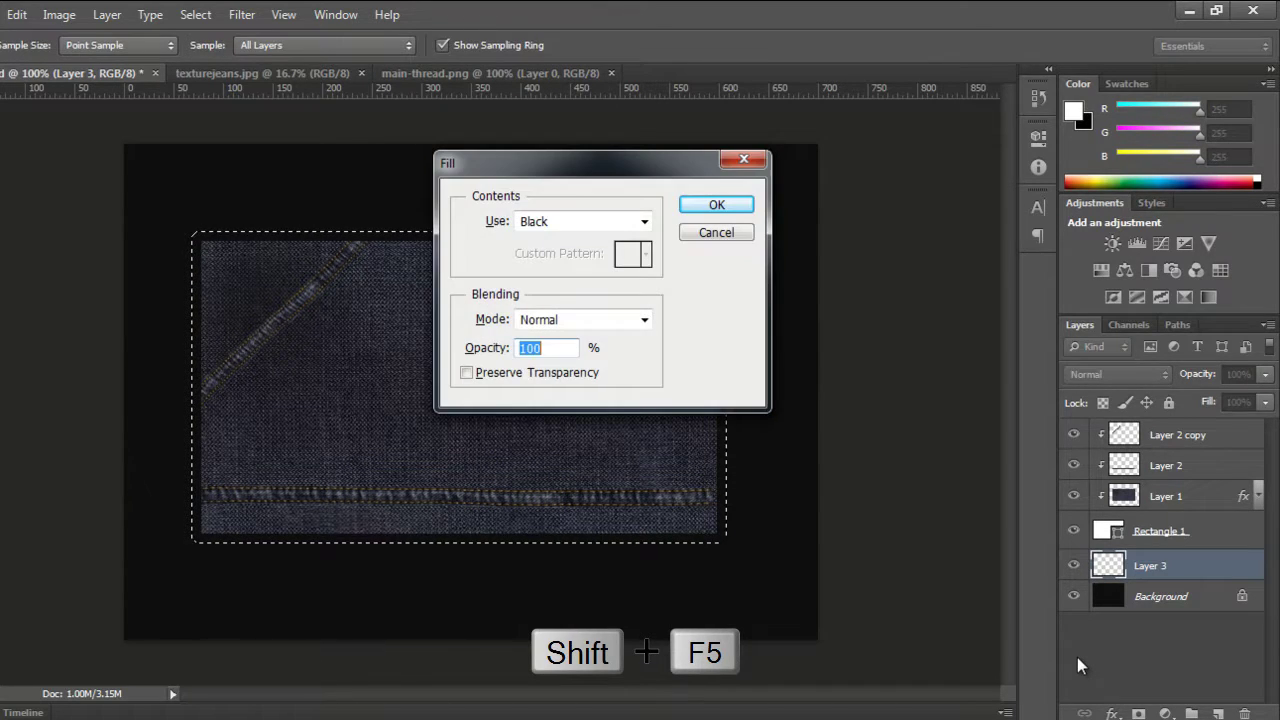
{"action": "left_click", "coordinate": [625, 228]}
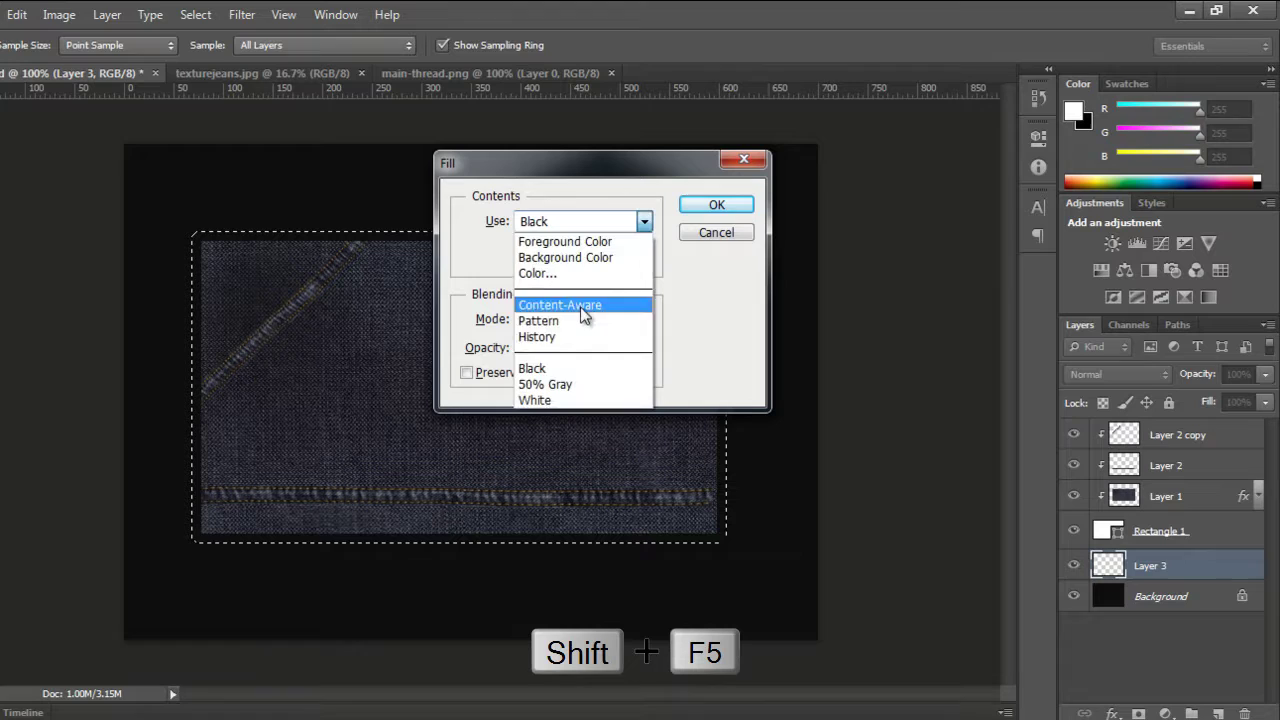
{"action": "left_click", "coordinate": [560, 368]}
{"action": "left_click", "coordinate": [716, 205]}
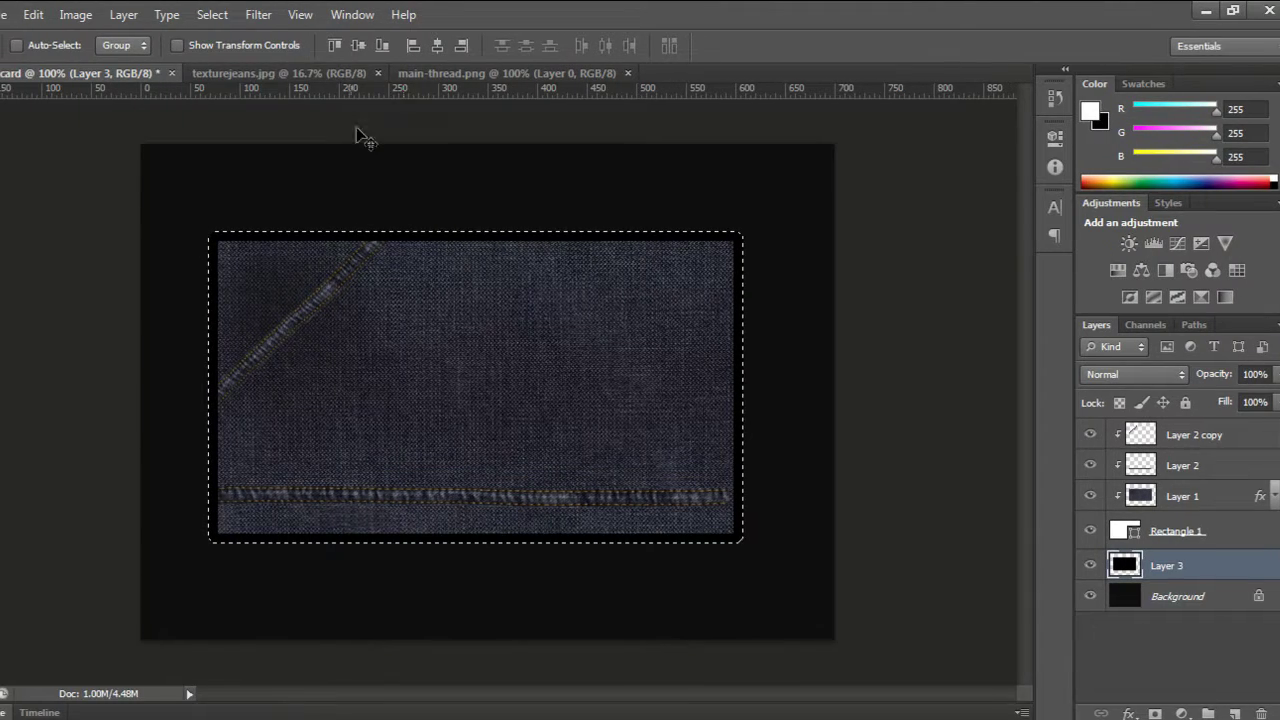
{"action": "left_click", "coordinate": [312, 17]}
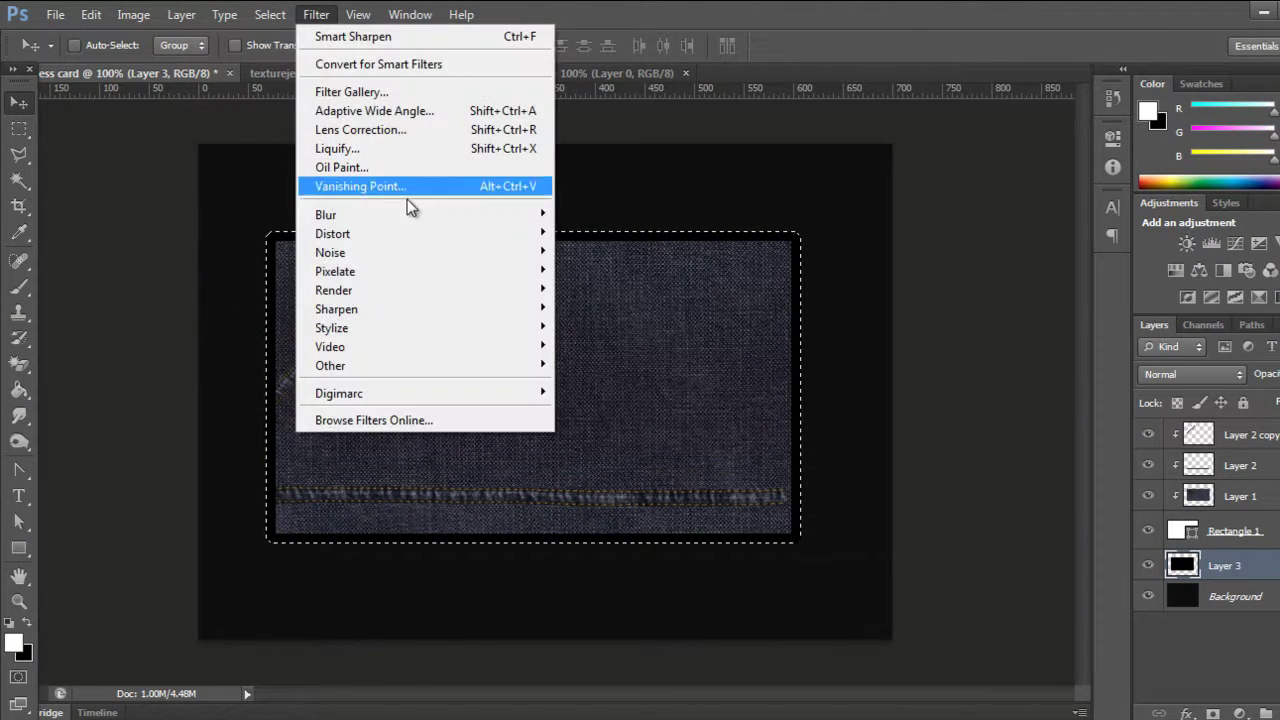
{"action": "mouse_move", "coordinate": [424, 214]}
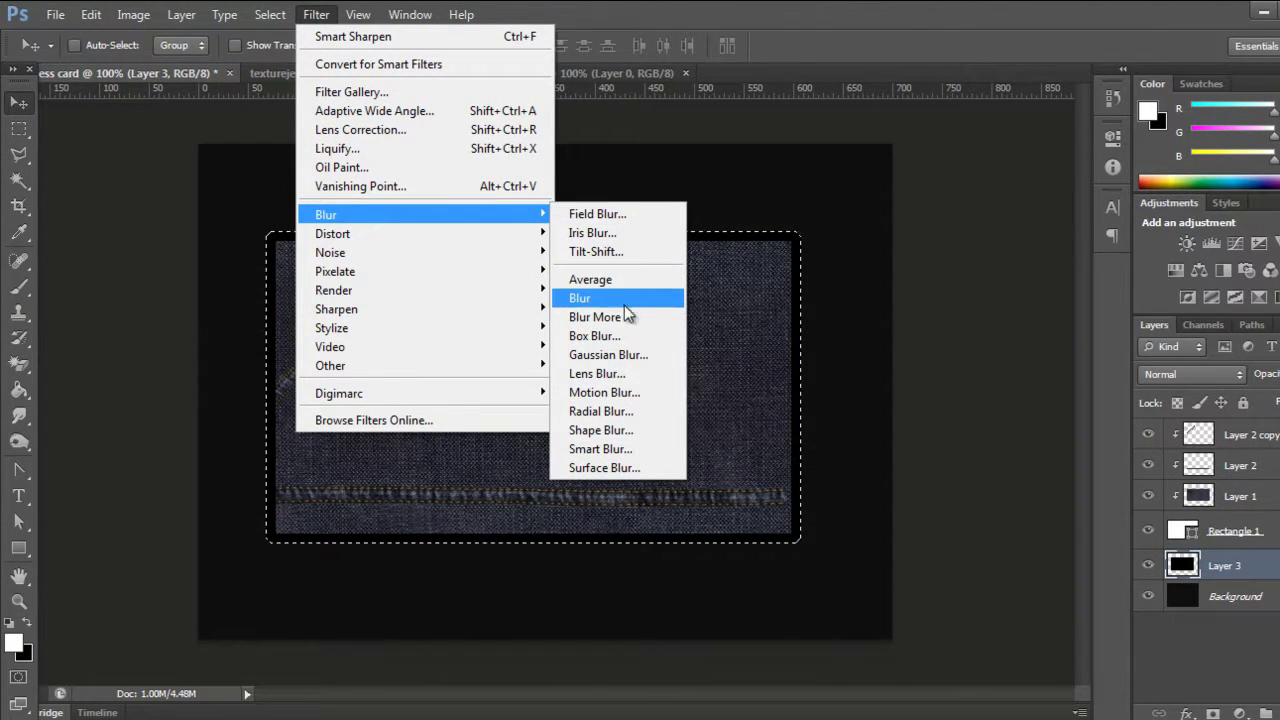
Apply an 8-pixel Gaussian Blur to Layer 3's black fill
{"action": "left_click", "coordinate": [624, 356]}
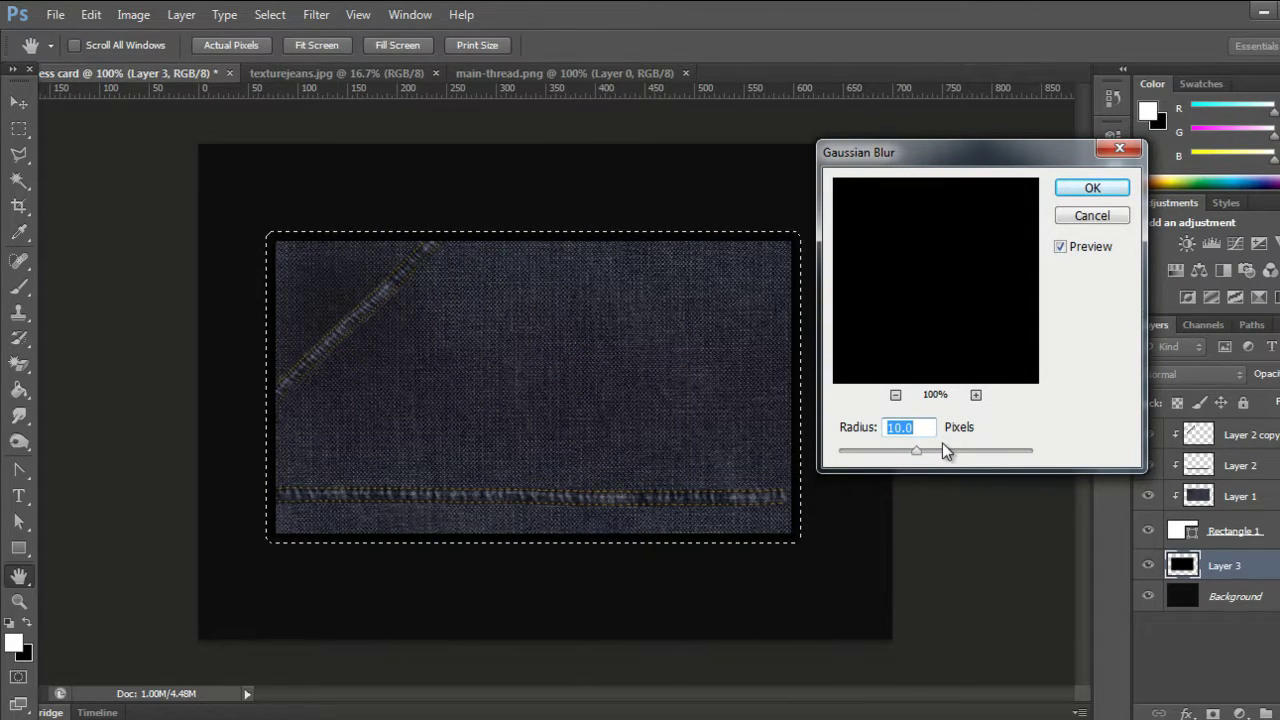
{"action": "type", "text": "8"}
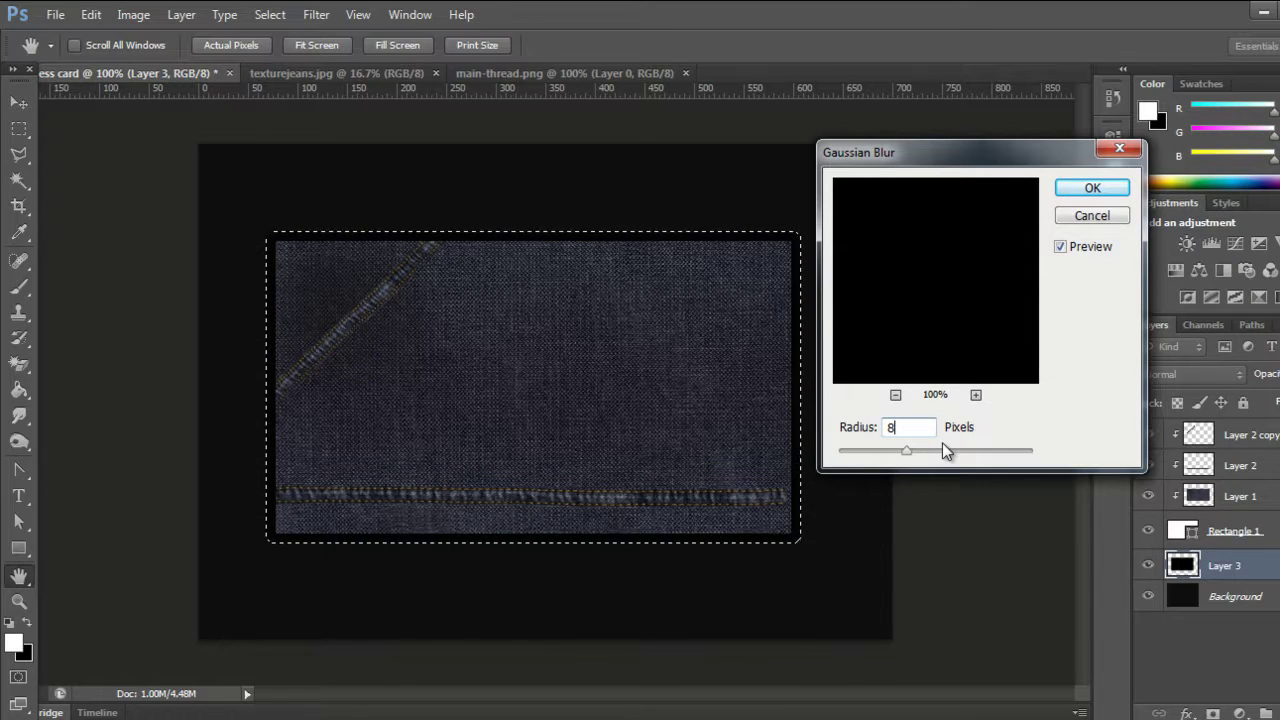
{"action": "left_click", "coordinate": [1094, 189]}
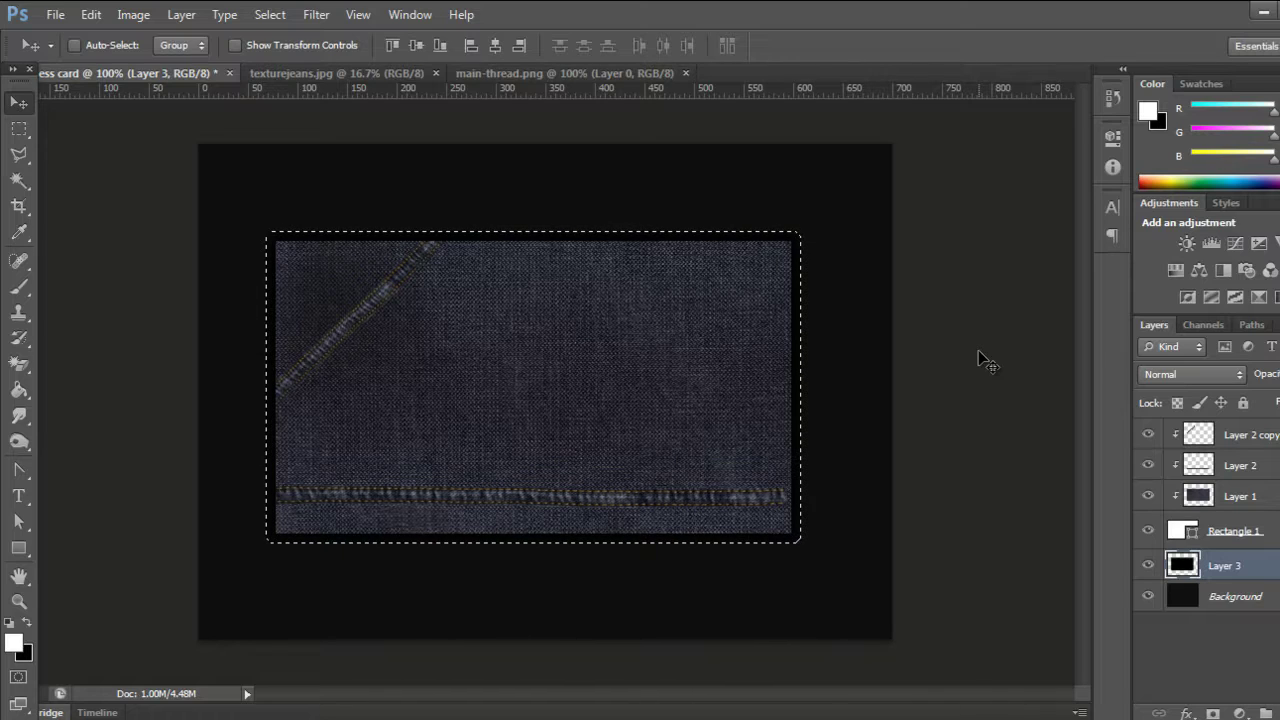
{"action": "right_click", "coordinate": [1249, 575]}
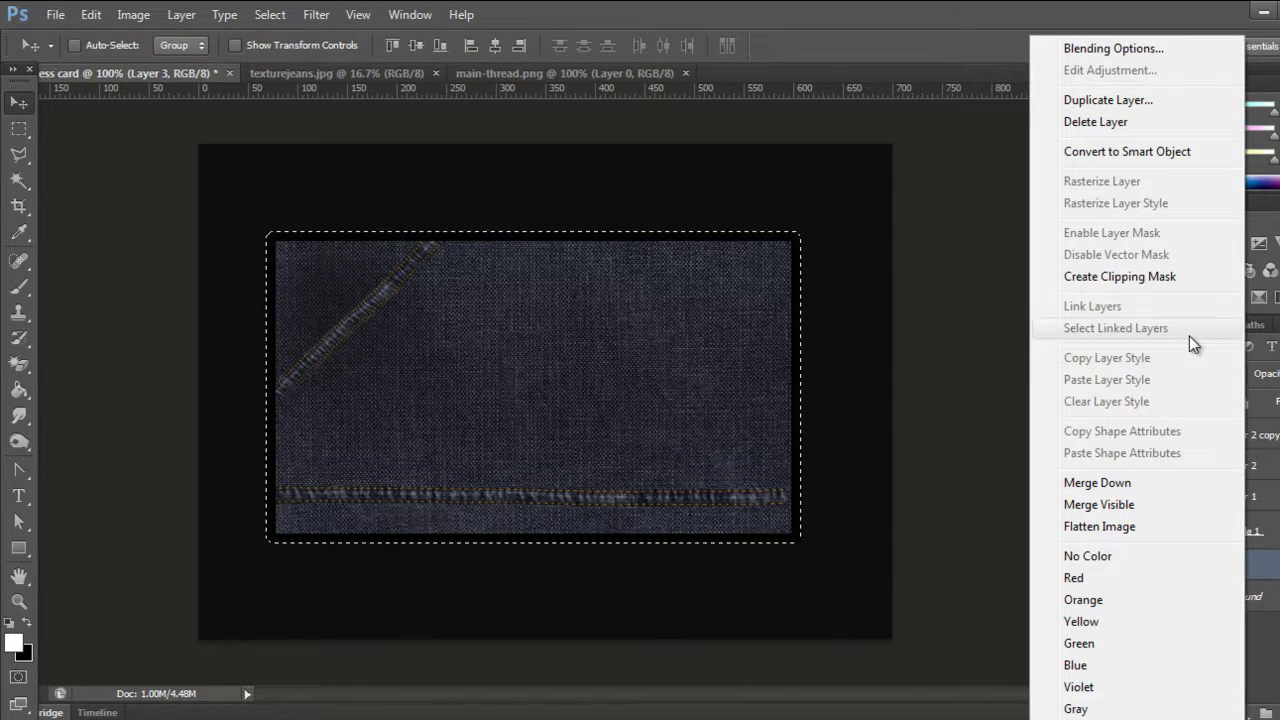
Give Layer 3 a white Outer Glow at 19% opacity and 117 px size, then deselect
{"action": "left_click", "coordinate": [1115, 48]}
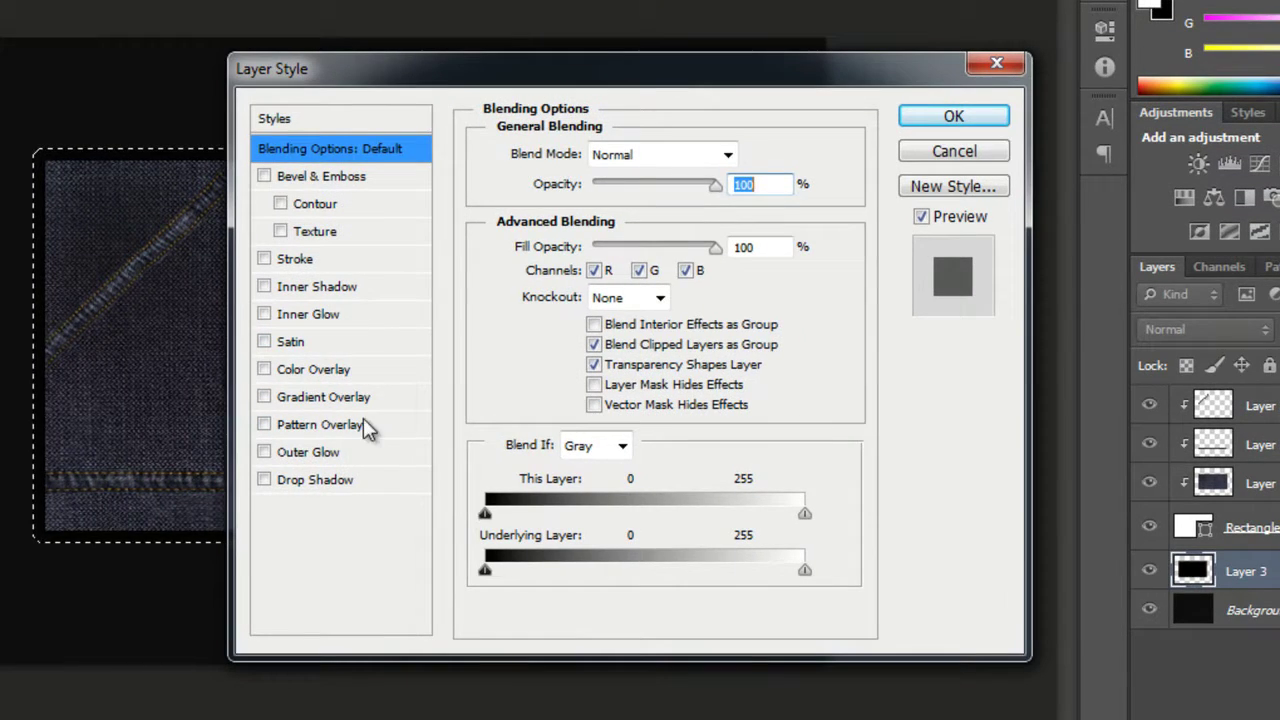
{"action": "left_click", "coordinate": [319, 452]}
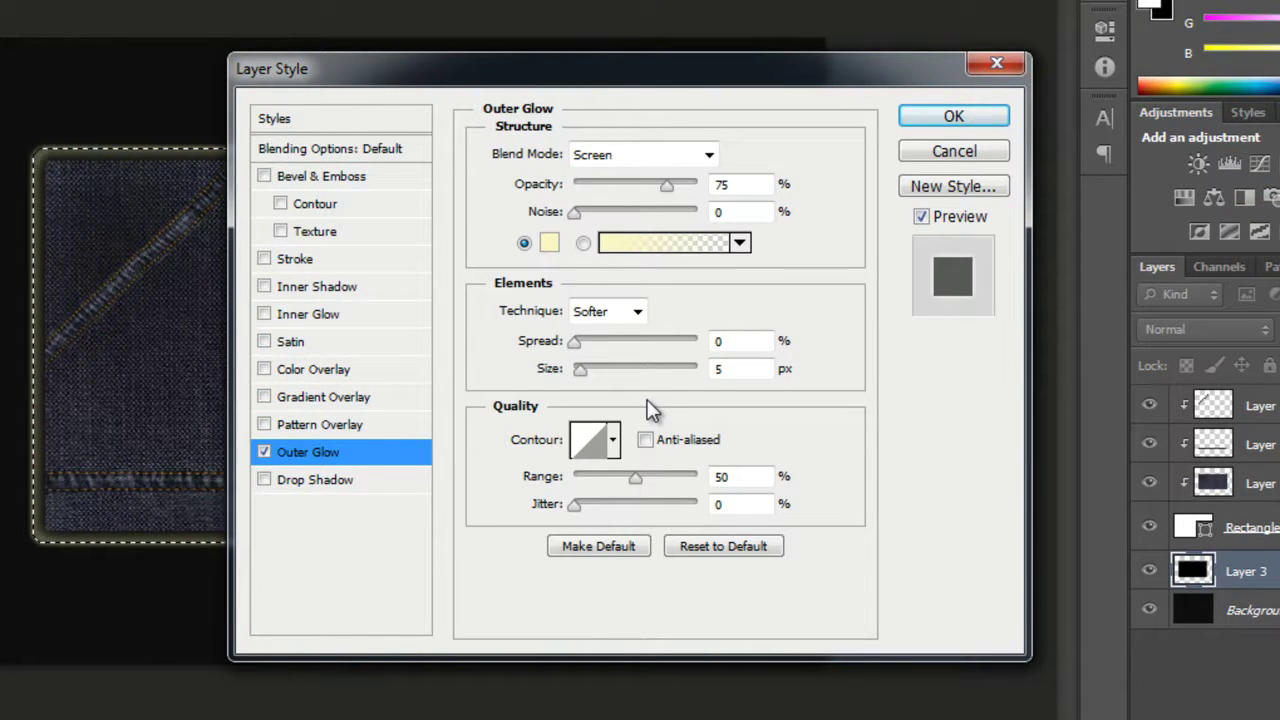
{"action": "left_click", "coordinate": [682, 190]}
{"action": "type", "text": "19"}
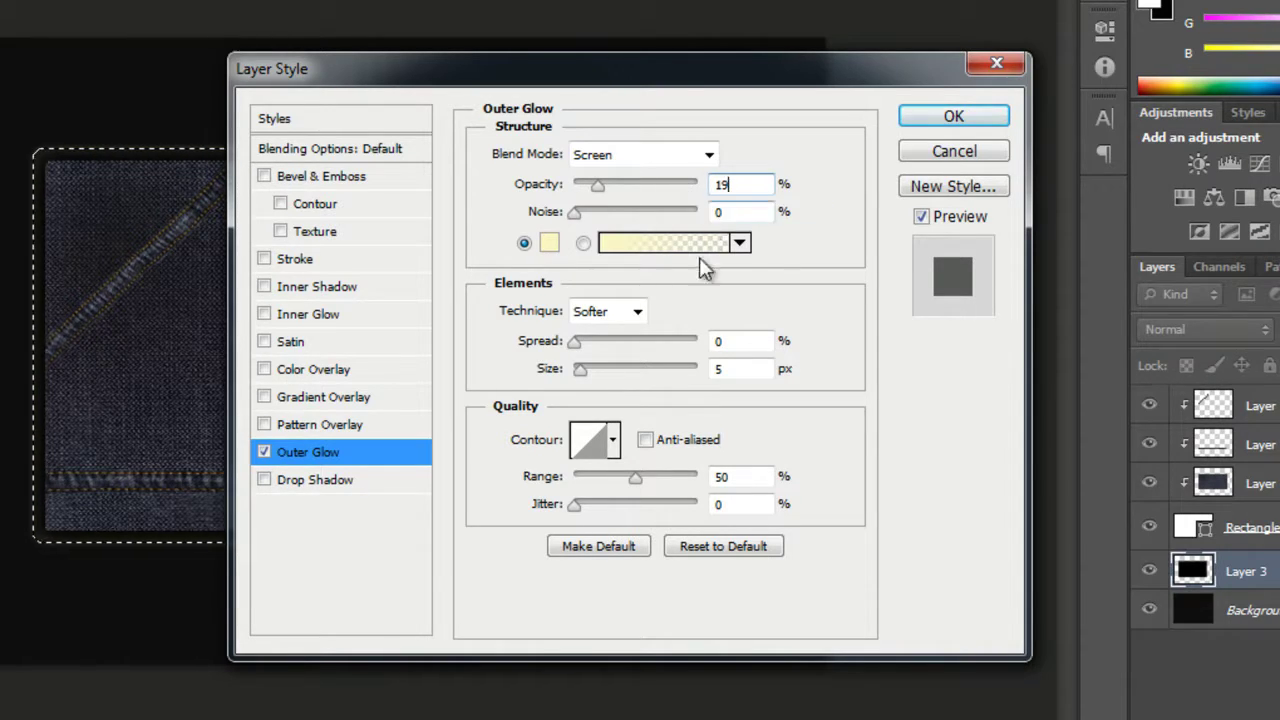
{"action": "left_click", "coordinate": [549, 243]}
{"action": "left_click_drag", "start_coordinate": [820, 246], "coordinate": [725, 183]}
{"action": "left_click", "coordinate": [1276, 178]}
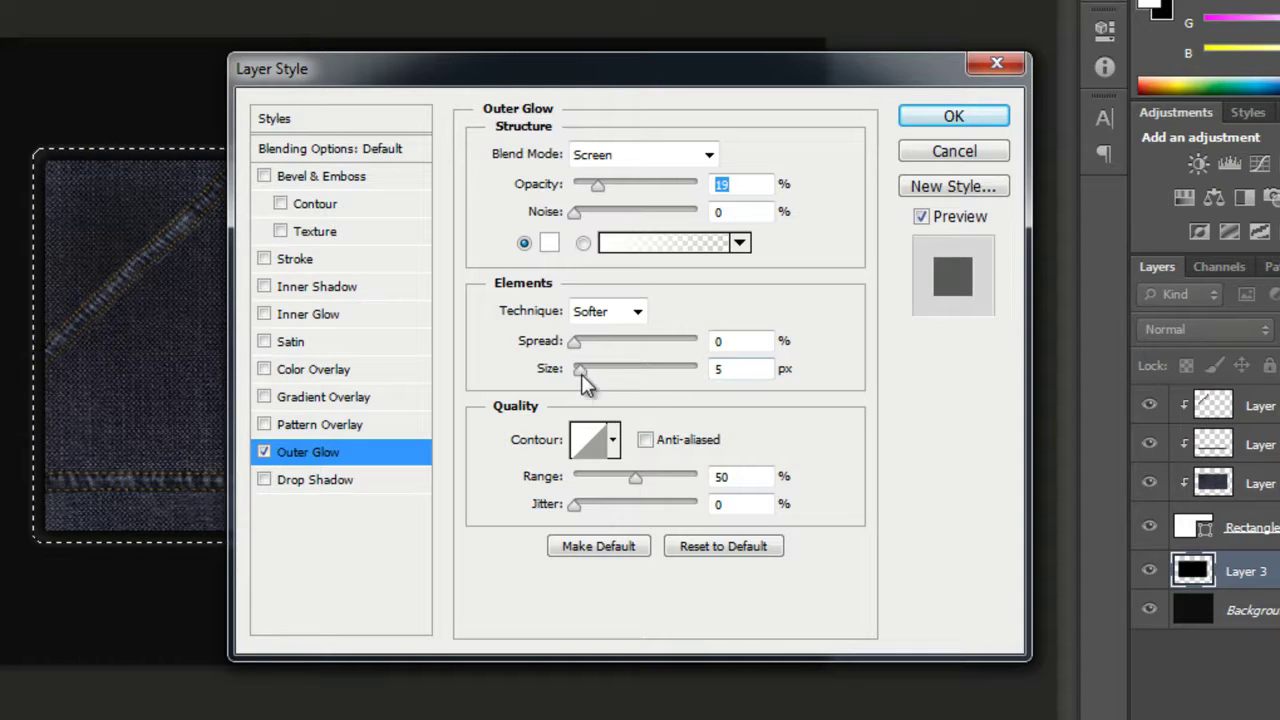
{"action": "left_click", "coordinate": [757, 368]}
{"action": "type", "text": "17"}
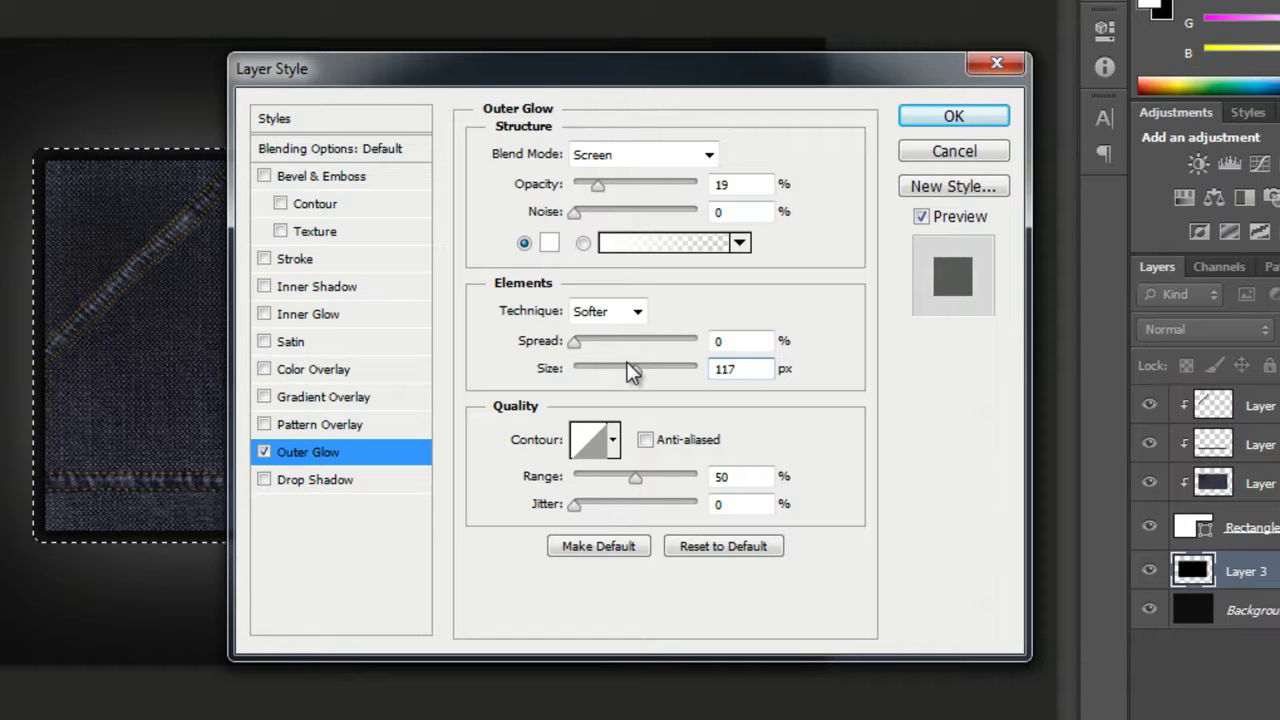
{"action": "left_click", "coordinate": [953, 118]}
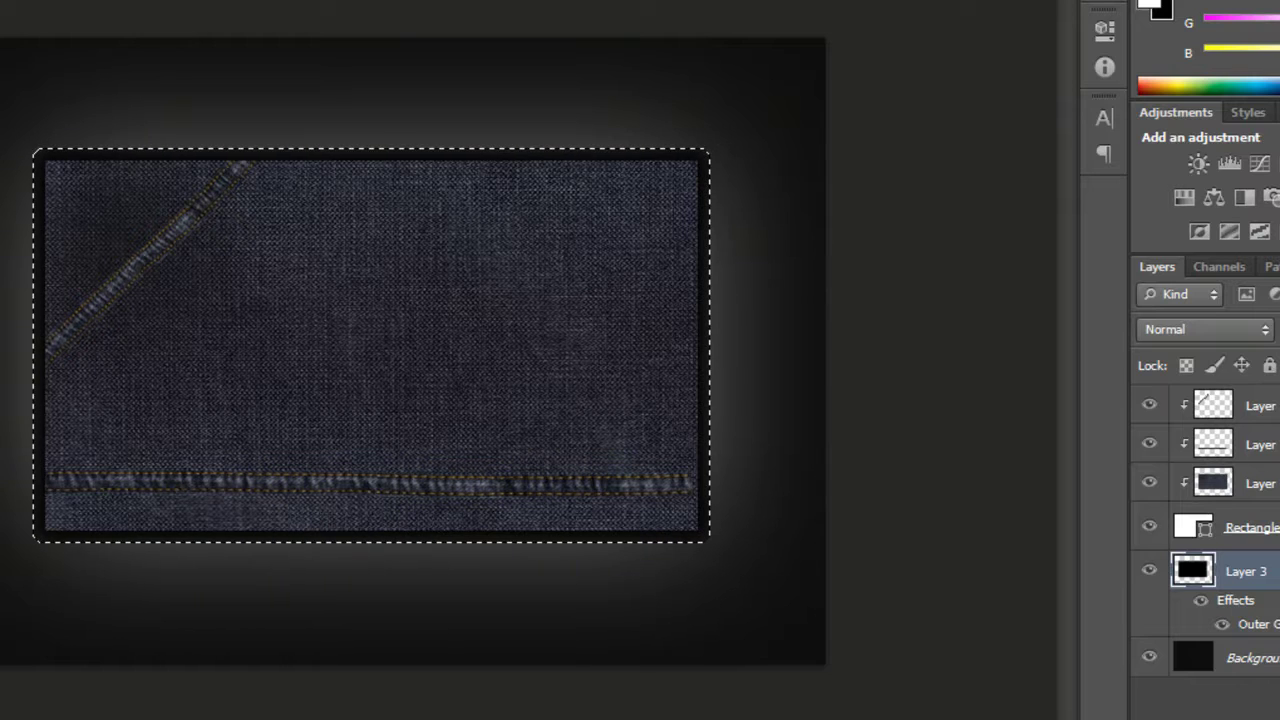
{"action": "key", "text": "ctrl+d"}
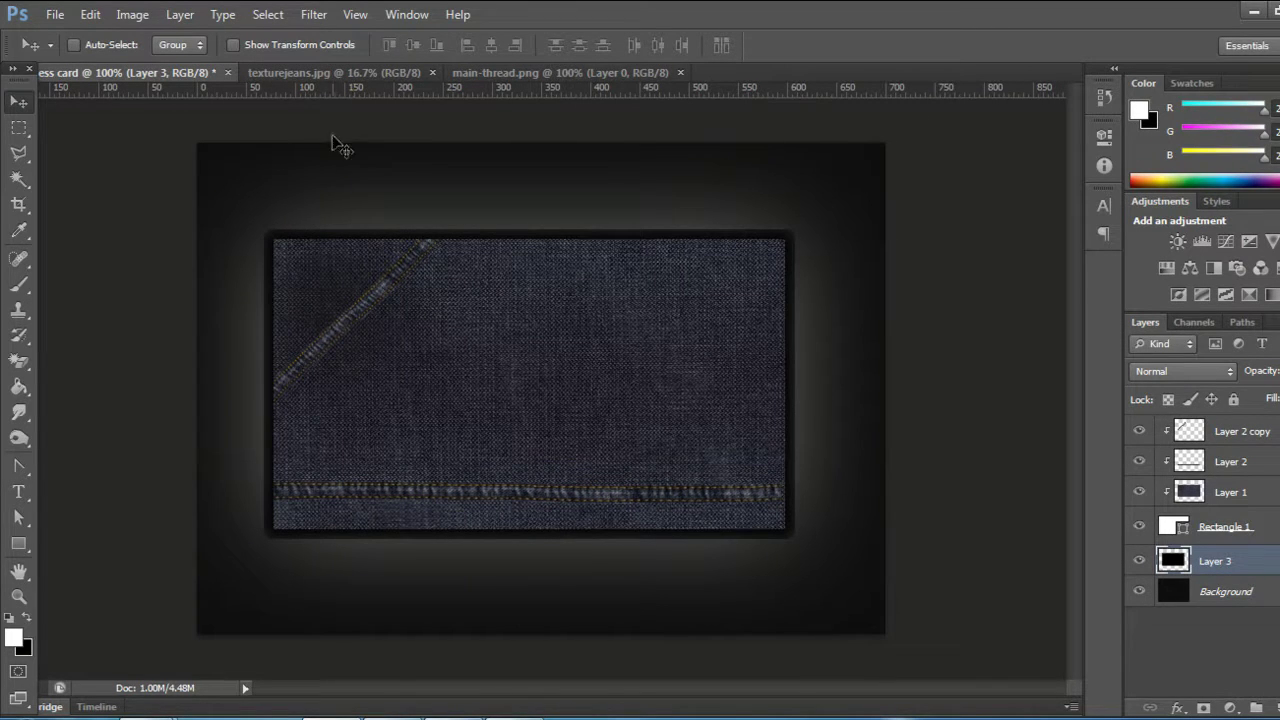
Blur the black shadow layer again with an 8-pixel Gaussian Blur
{"action": "left_click", "coordinate": [314, 15]}
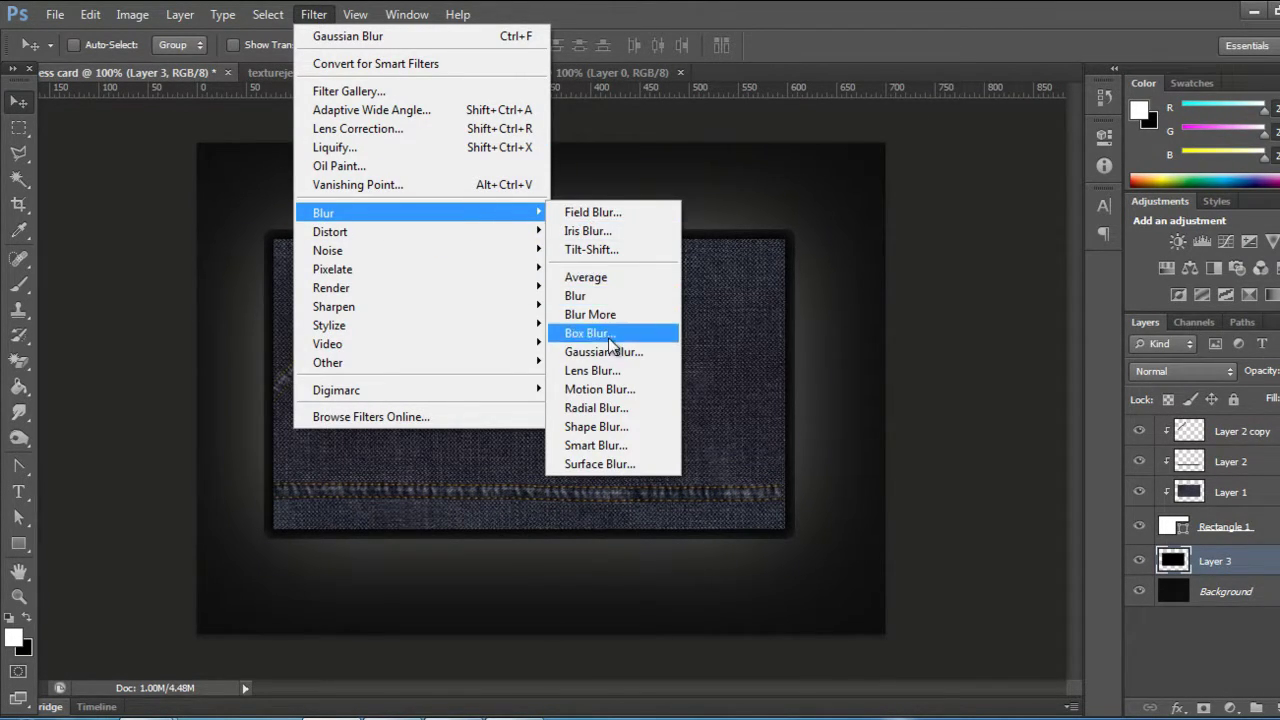
{"action": "mouse_move", "coordinate": [420, 213]}
{"action": "left_click", "coordinate": [606, 349]}
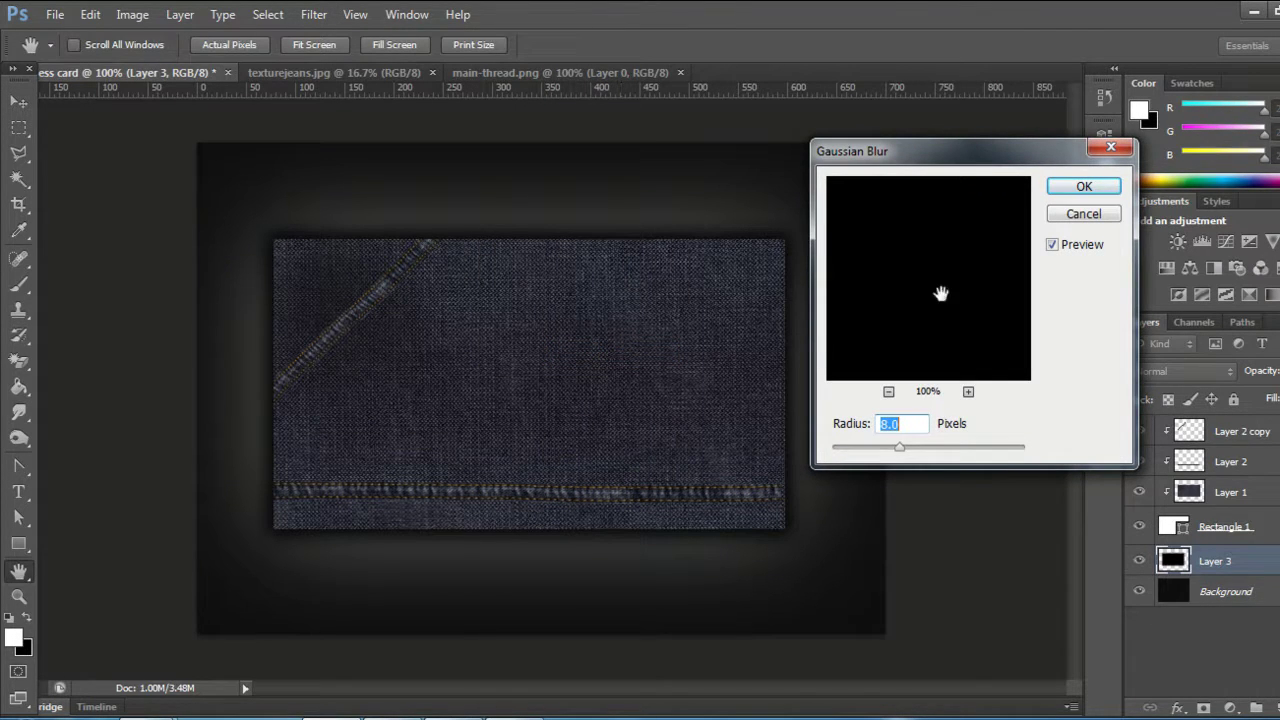
{"action": "left_click", "coordinate": [1087, 189]}
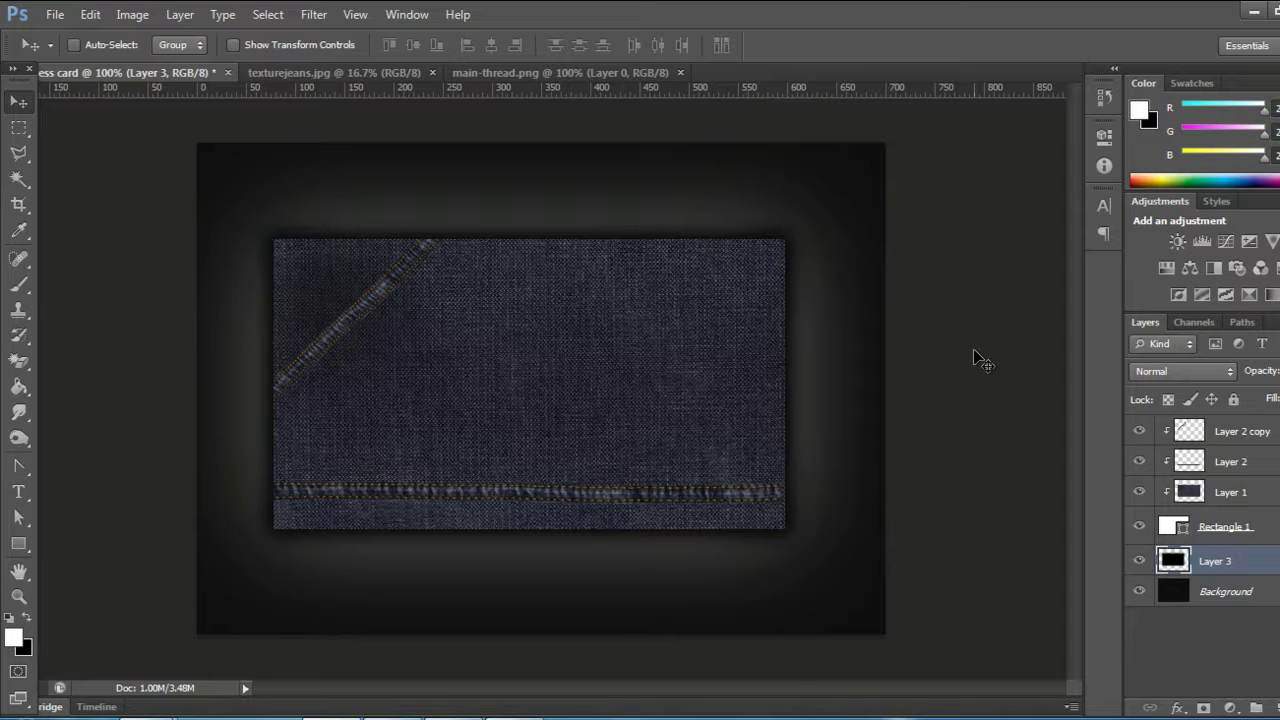
{"action": "left_click", "coordinate": [1252, 432]}
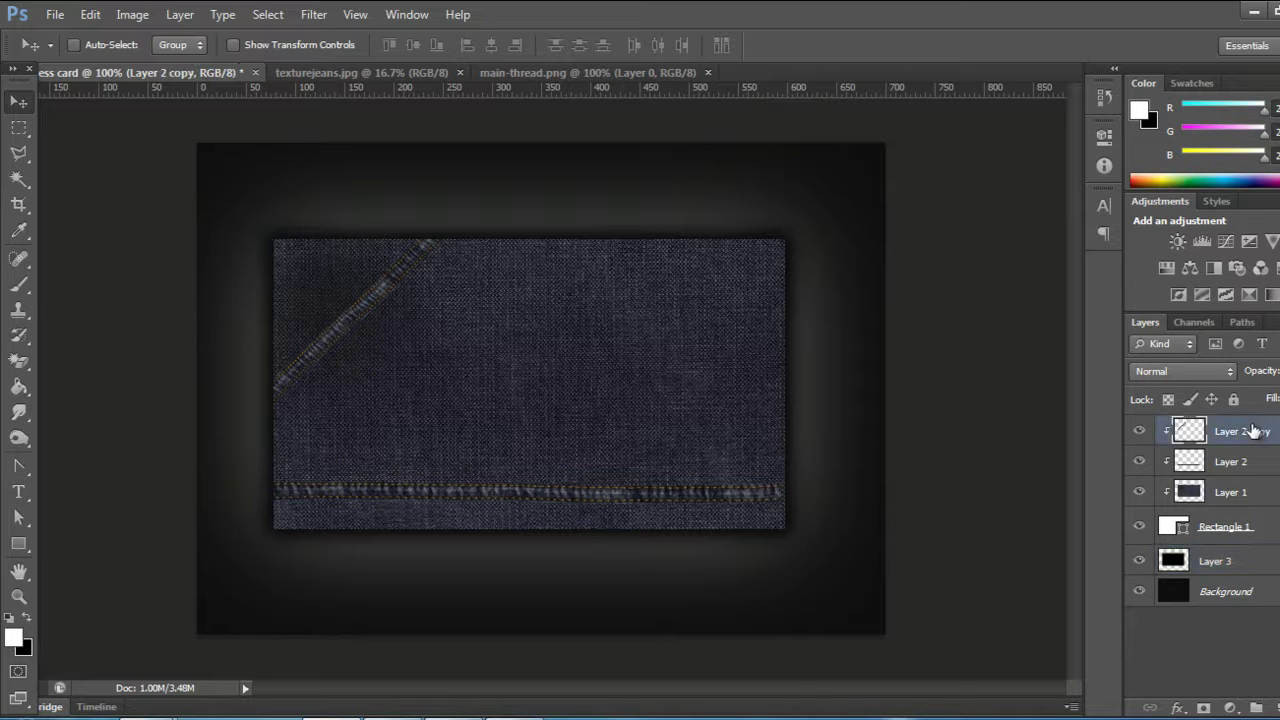
Paste the jeans-button.png brass button onto the card as a new layer
{"action": "left_click", "coordinate": [62, 21]}
{"action": "left_click", "coordinate": [70, 54]}
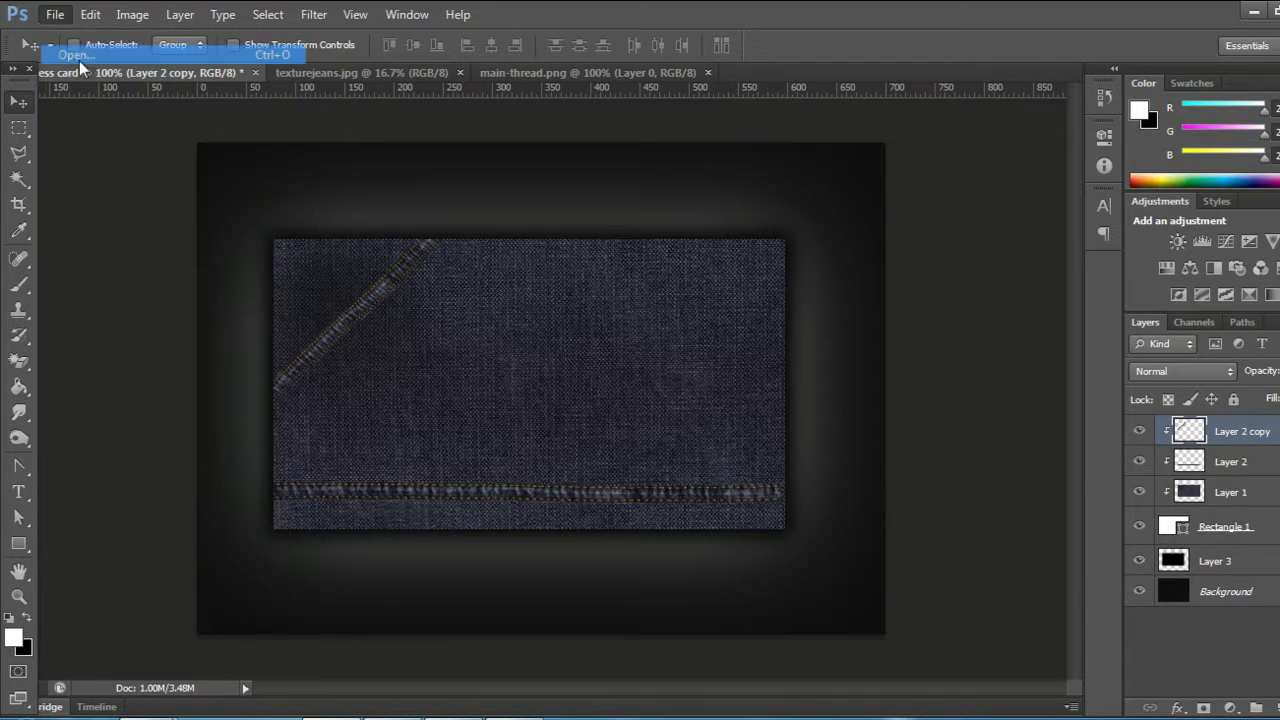
{"action": "left_click", "coordinate": [895, 305]}
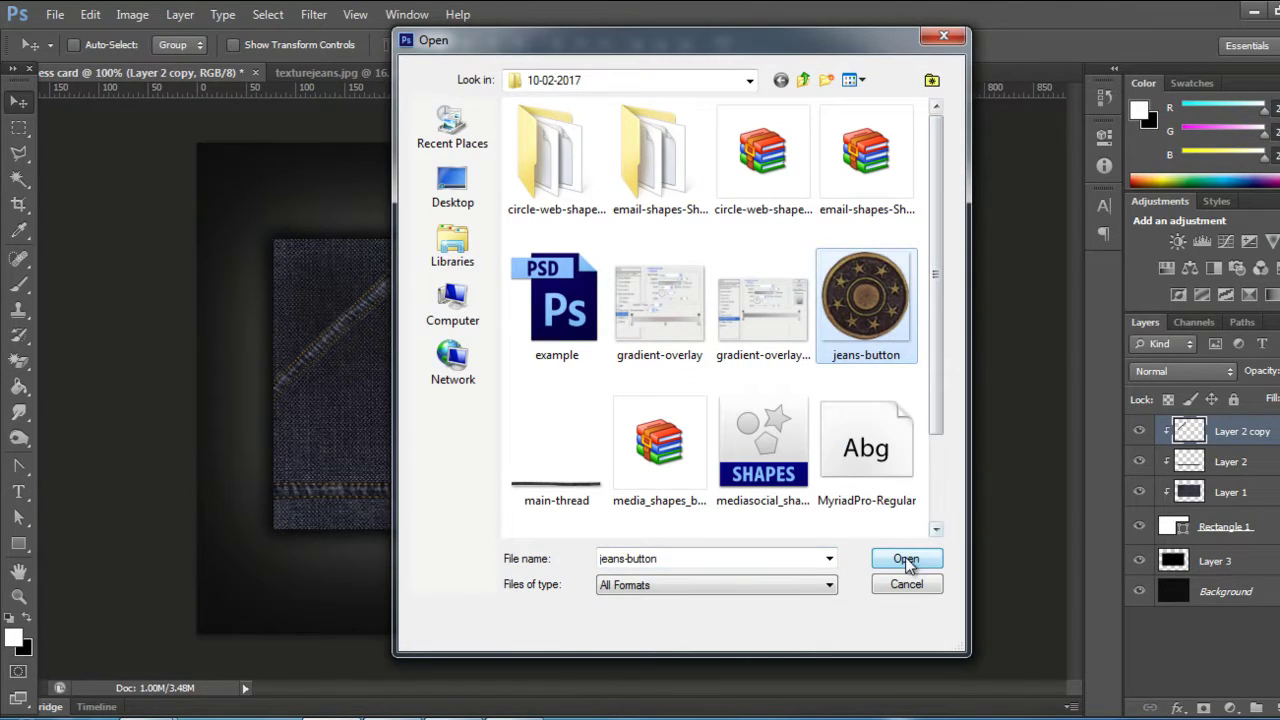
{"action": "left_click", "coordinate": [906, 558]}
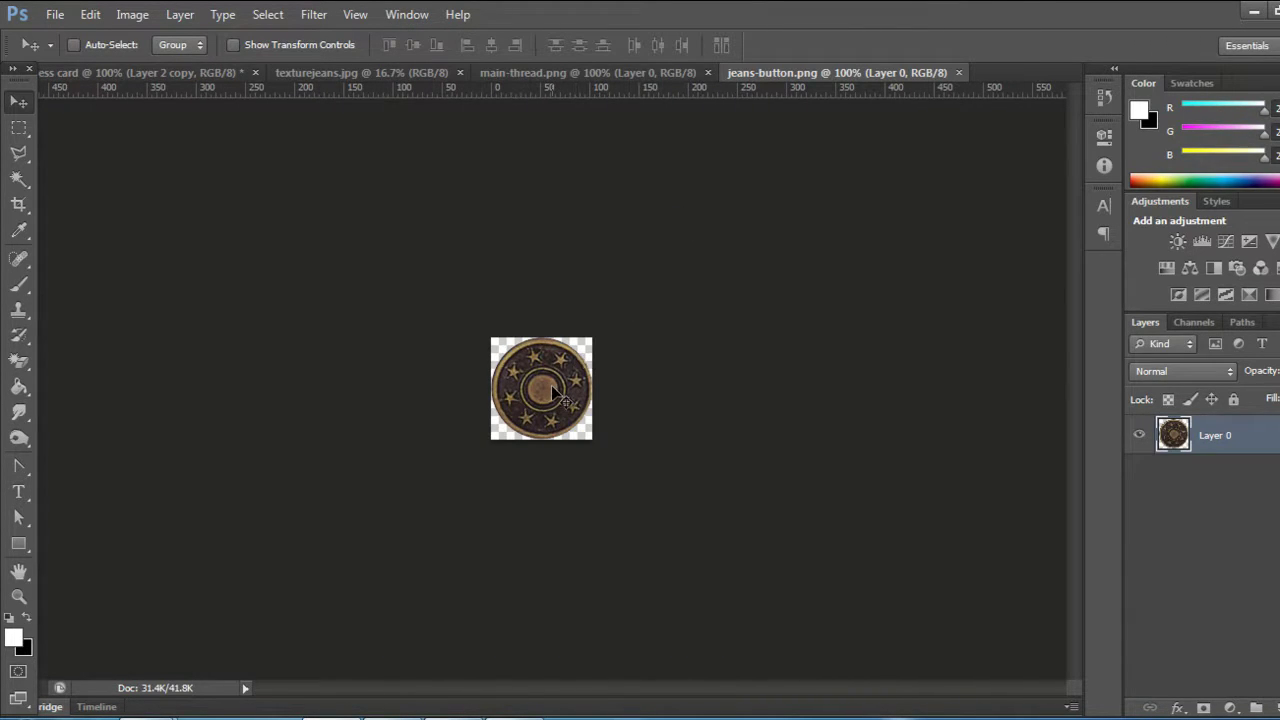
{"action": "key", "text": "ctrl+a"}
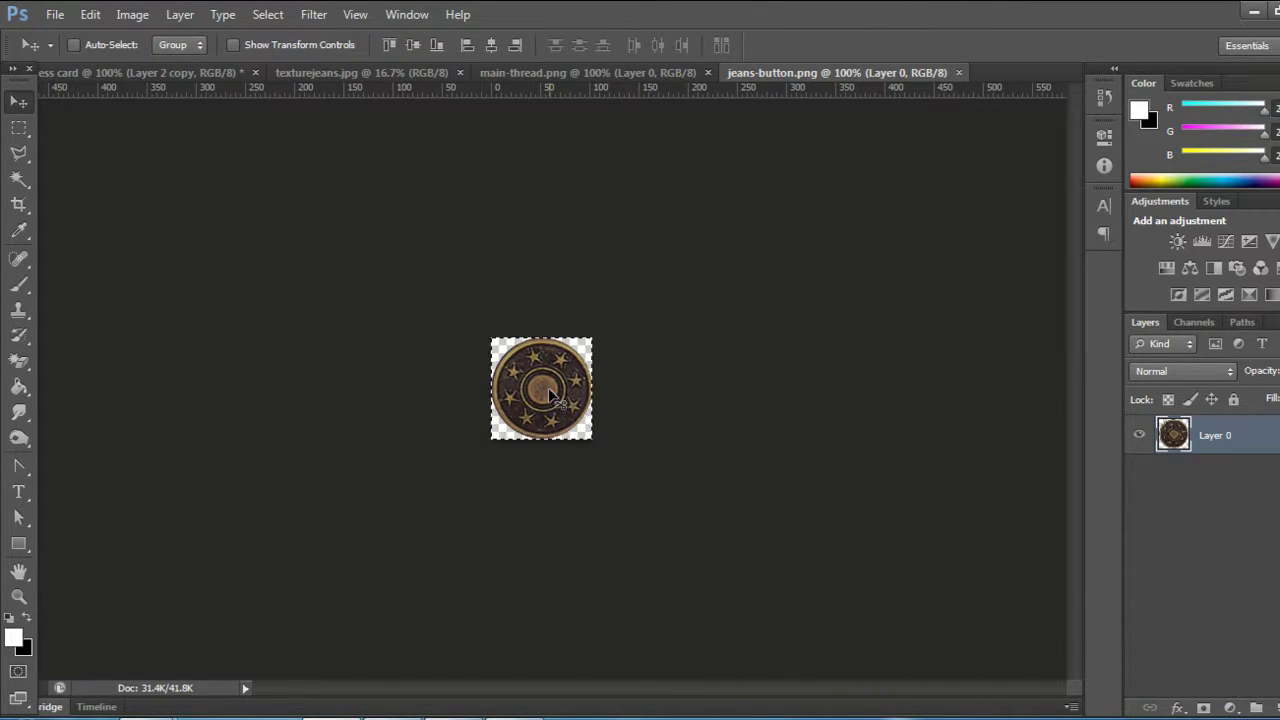
{"action": "left_click", "coordinate": [204, 71]}
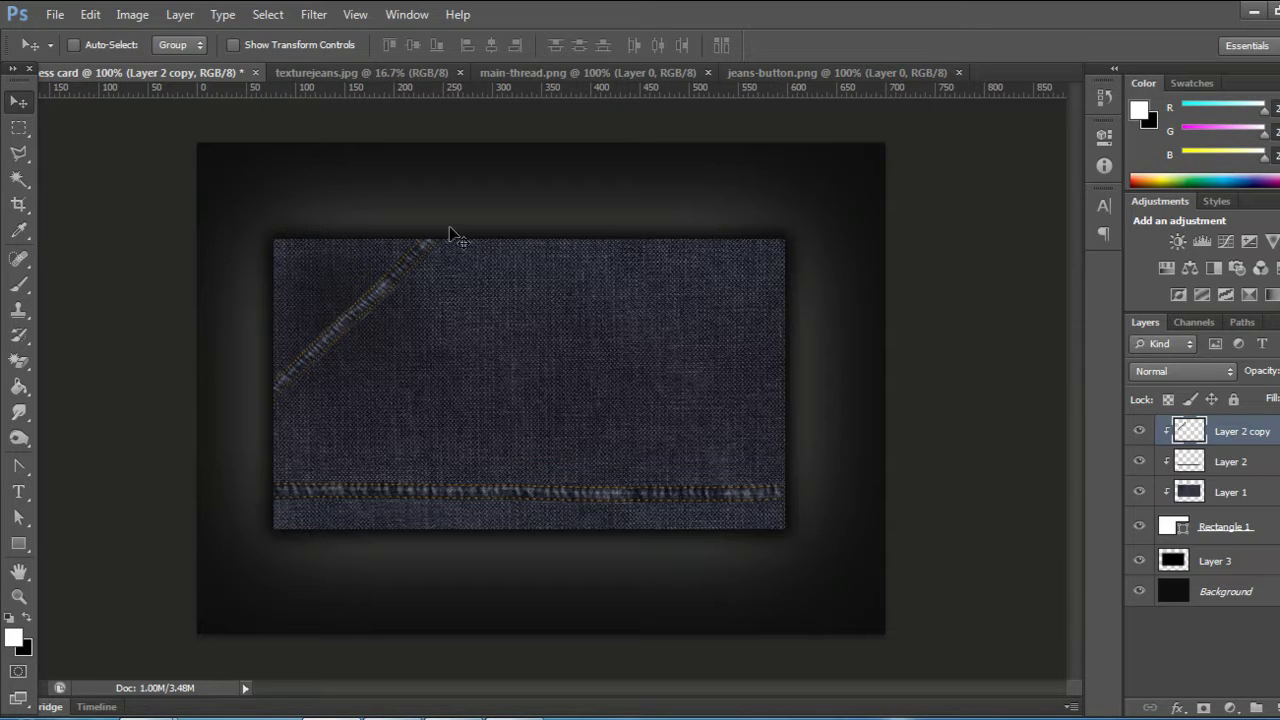
{"action": "key", "text": "ctrl+v"}
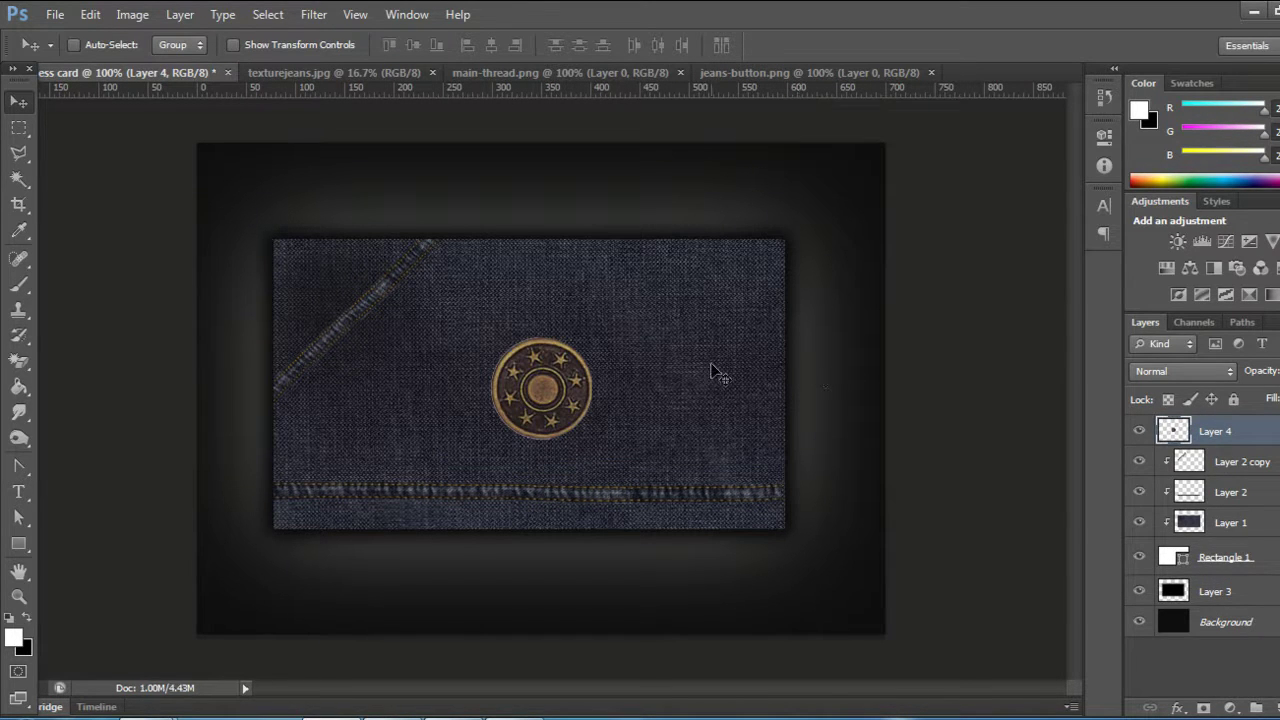
Nudge the diagonal stitch on Layer 2 copy down one pixel
{"action": "left_click", "coordinate": [1245, 463]}
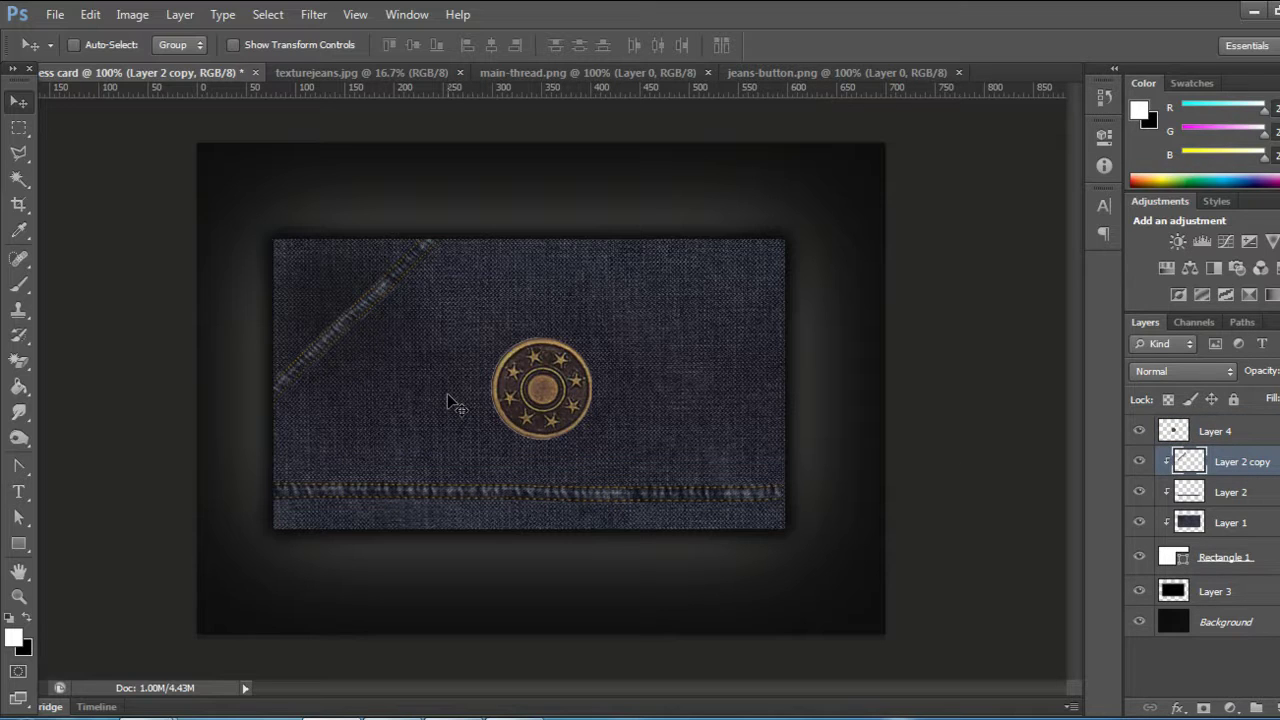
{"action": "key", "text": "Down"}
{"action": "key", "text": "Down"}
{"action": "key", "text": "Down"}
{"action": "key", "text": "Down"}
{"action": "key", "text": "Down"}
{"action": "key", "text": "Down"}
{"action": "key", "text": "Down"}
{"action": "key", "text": "Down"}
{"action": "key", "text": "Down"}
{"action": "key", "text": "Down"}
{"action": "key", "text": "Down"}
{"action": "key", "text": "Down"}
{"action": "key", "text": "Down"}
{"action": "key", "text": "Down"}
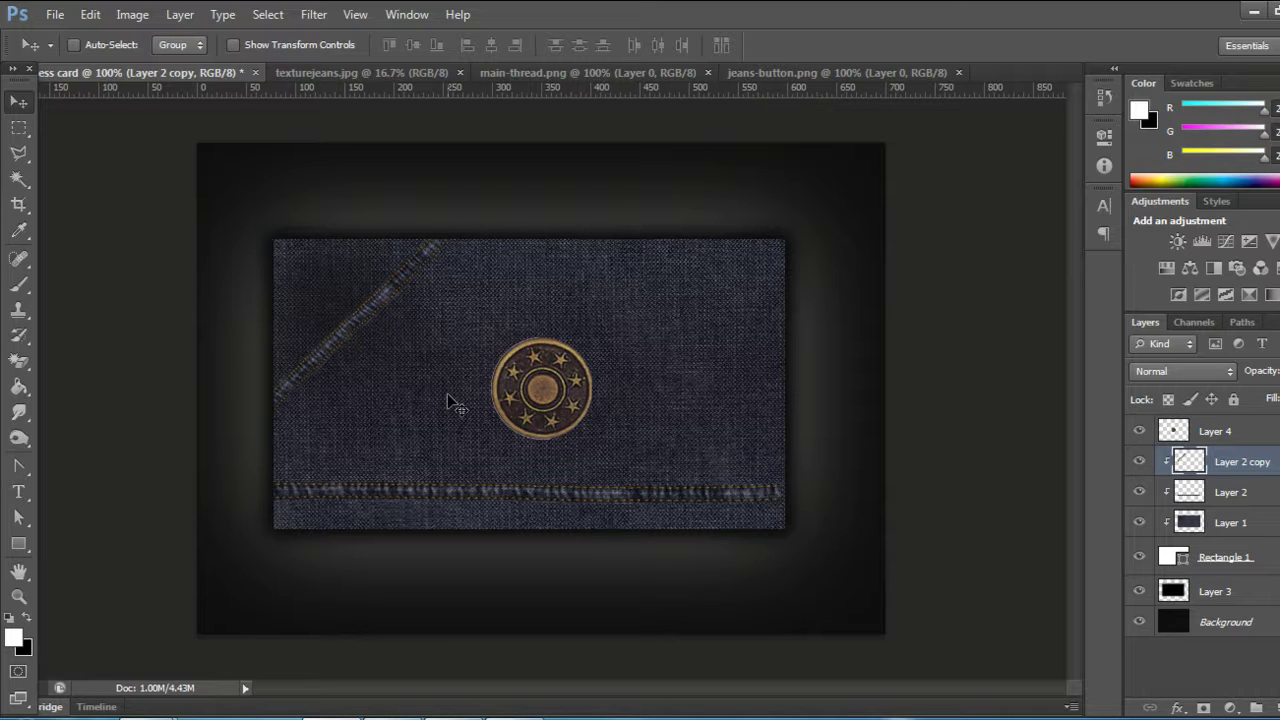
{"action": "left_click", "coordinate": [1210, 431]}
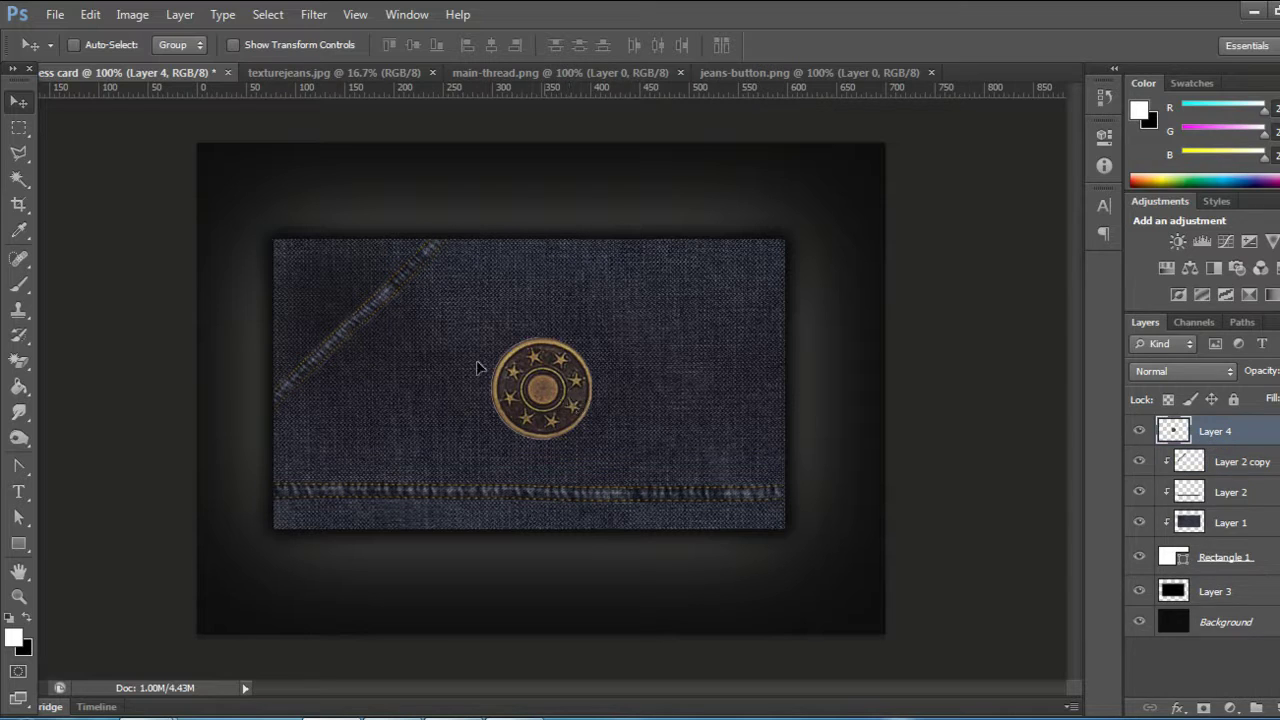
Scale the brass star button (Layer 4) to about 67% and place it top-left over the diagonal seam
{"action": "left_click_drag", "start_coordinate": [476, 368], "coordinate": [259, 270]}
{"action": "key", "text": "ctrl+t"}
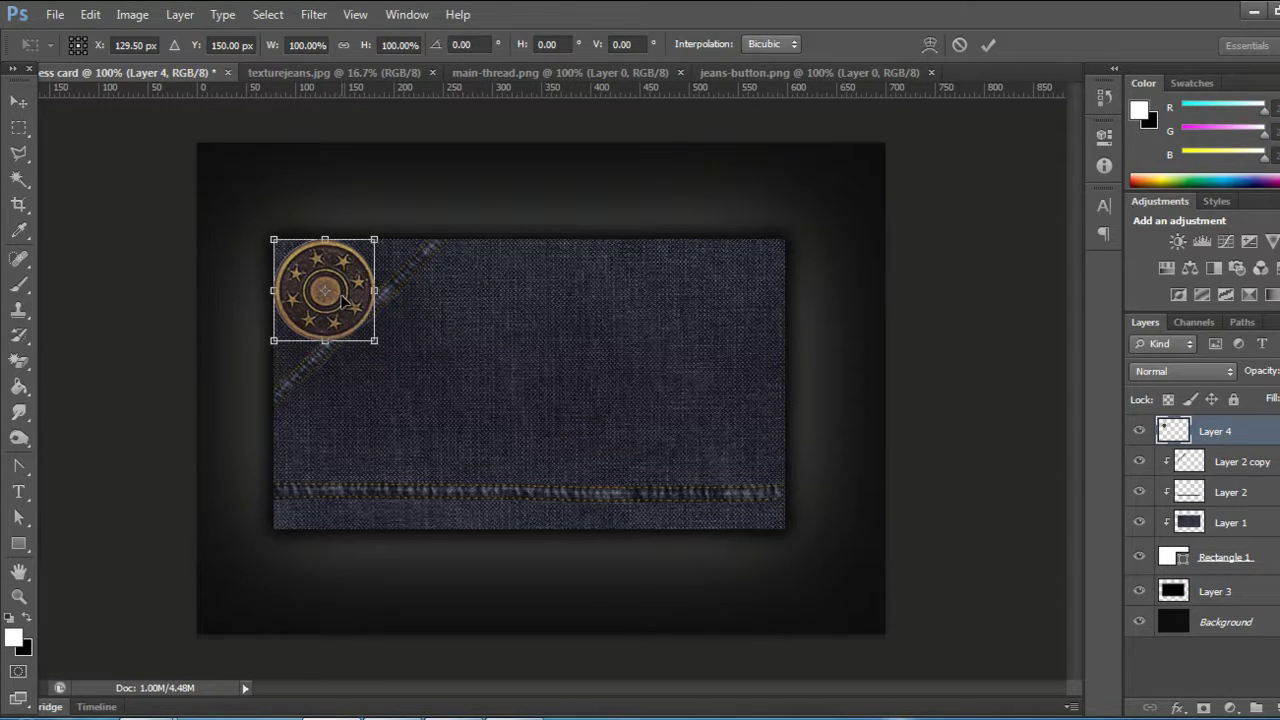
{"action": "left_click_drag", "start_coordinate": [375, 241], "coordinate": [336, 275]}
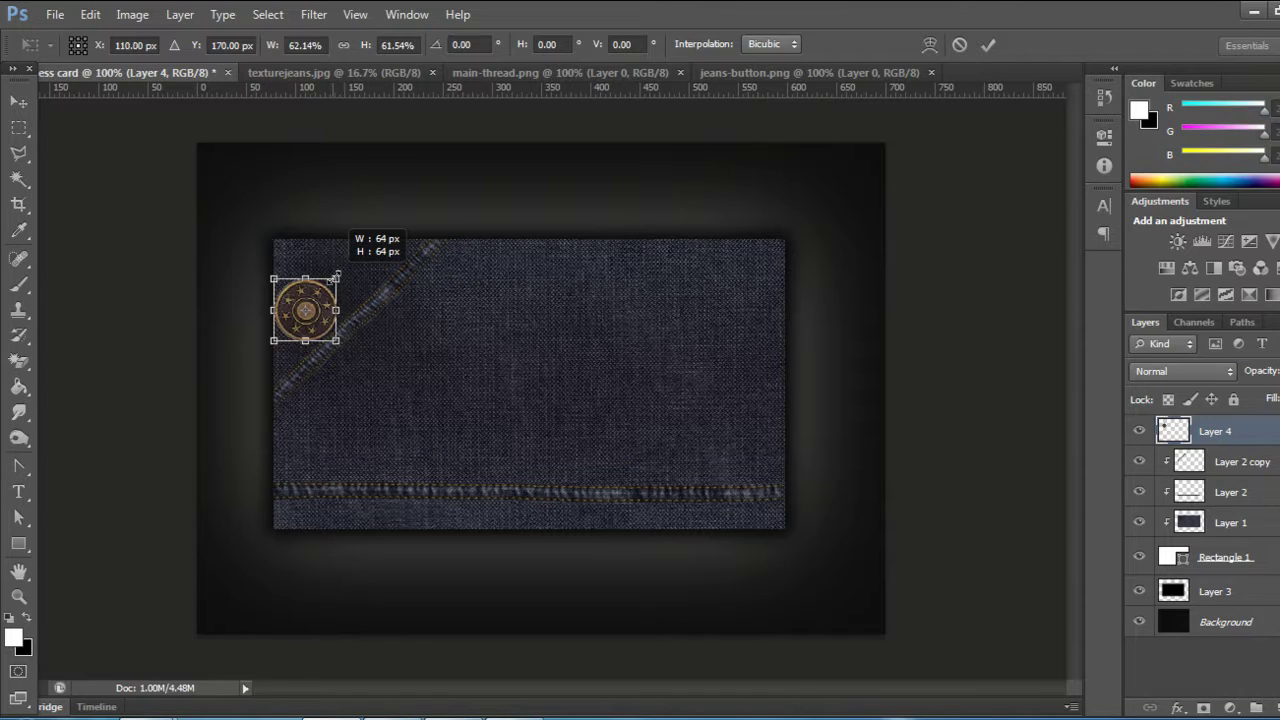
{"action": "left_click_drag", "start_coordinate": [336, 275], "coordinate": [342, 271]}
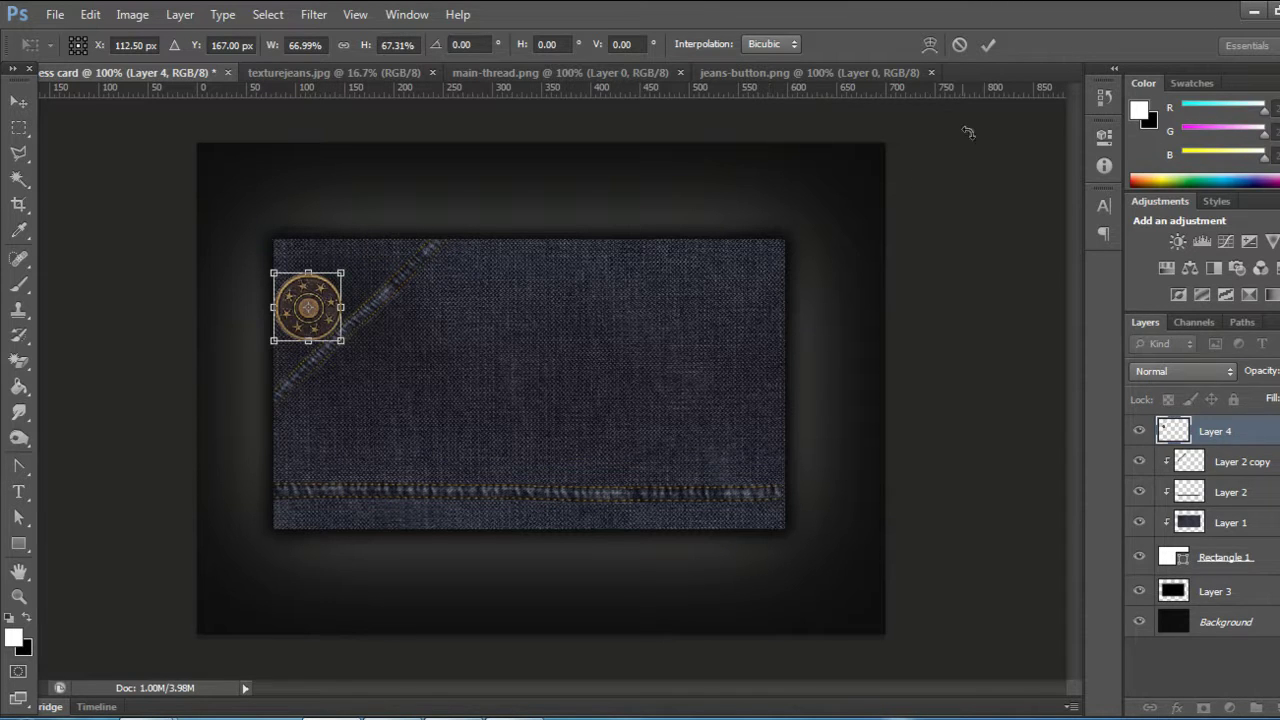
{"action": "left_click", "coordinate": [988, 44]}
{"action": "left_click_drag", "start_coordinate": [305, 307], "coordinate": [321, 289]}
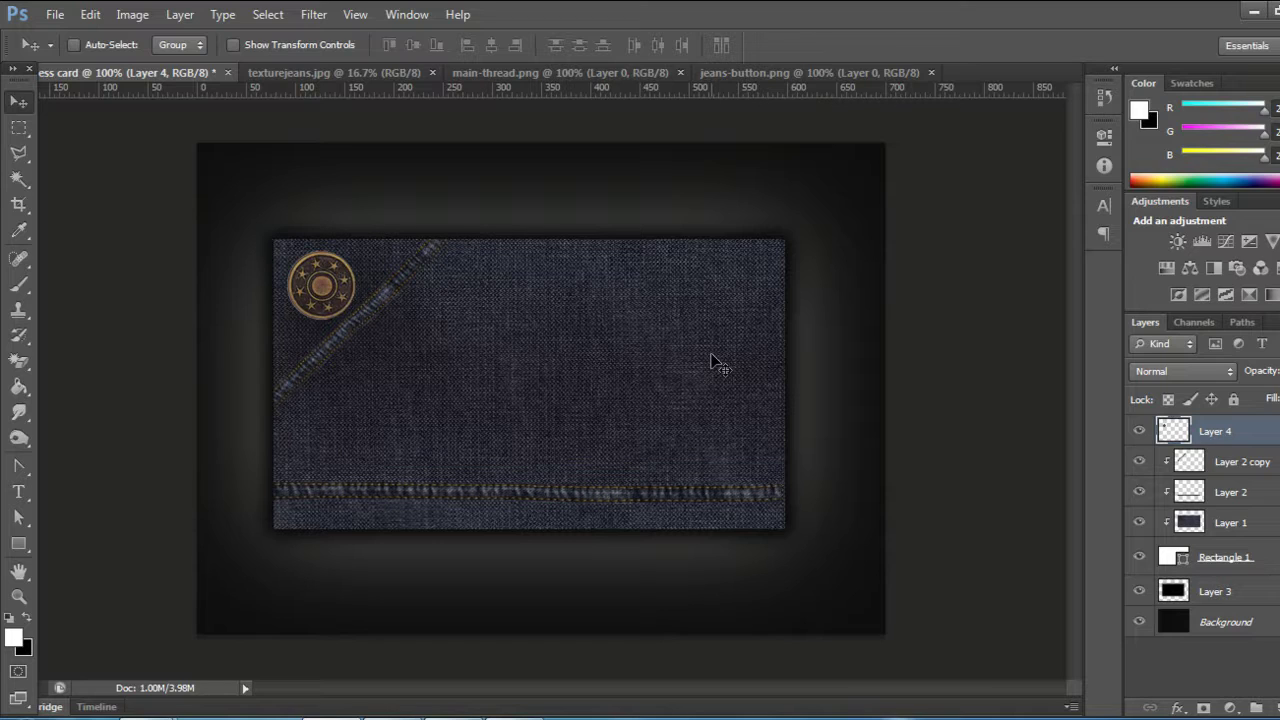
{"action": "key", "text": "Up"}
{"action": "key", "text": "Up"}
{"action": "key", "text": "Up"}
{"action": "key", "text": "Up"}
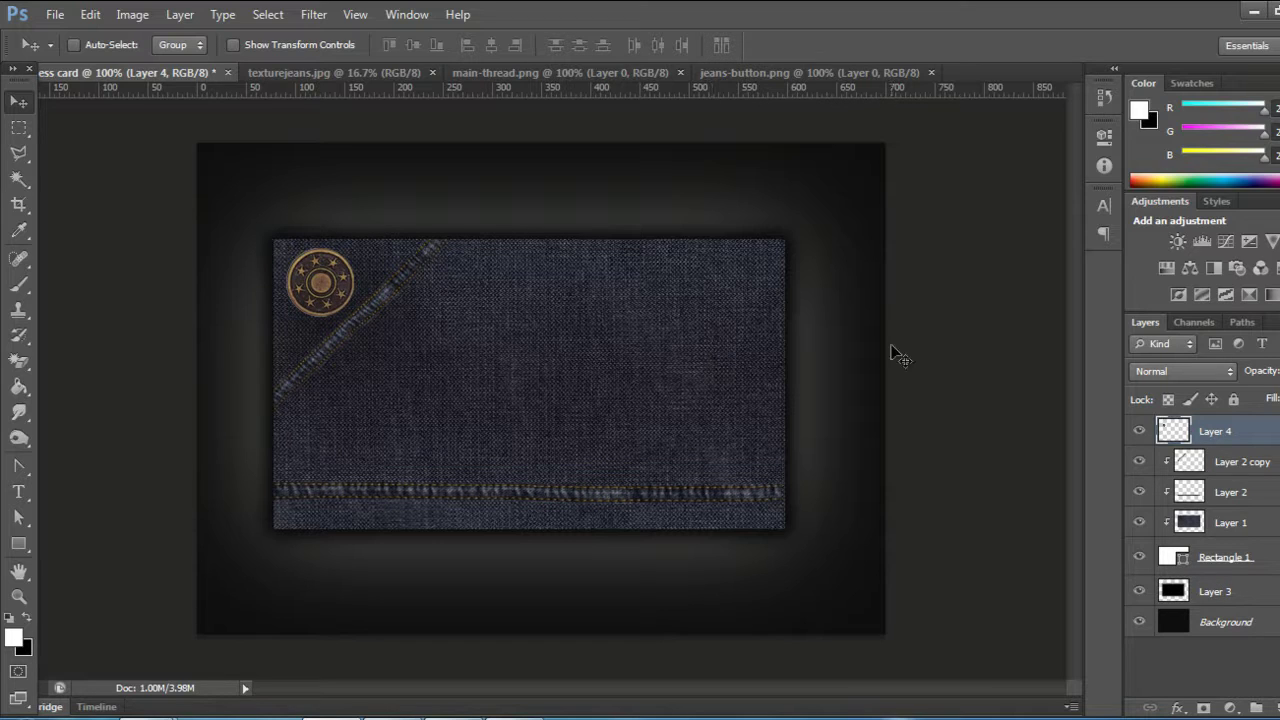
Give the button a Drop Shadow at 59% opacity with a 122° angle
{"action": "right_click", "coordinate": [1225, 431]}
{"action": "key", "text": "Escape"}
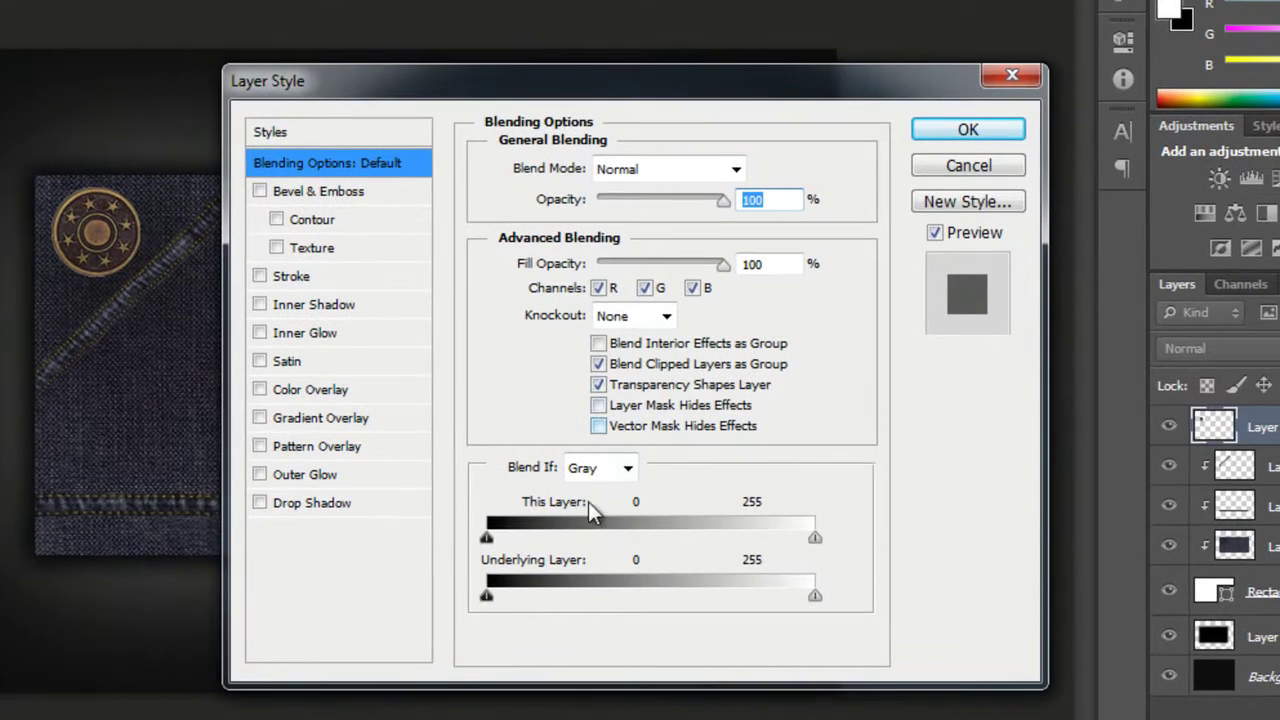
{"action": "left_click", "coordinate": [332, 505]}
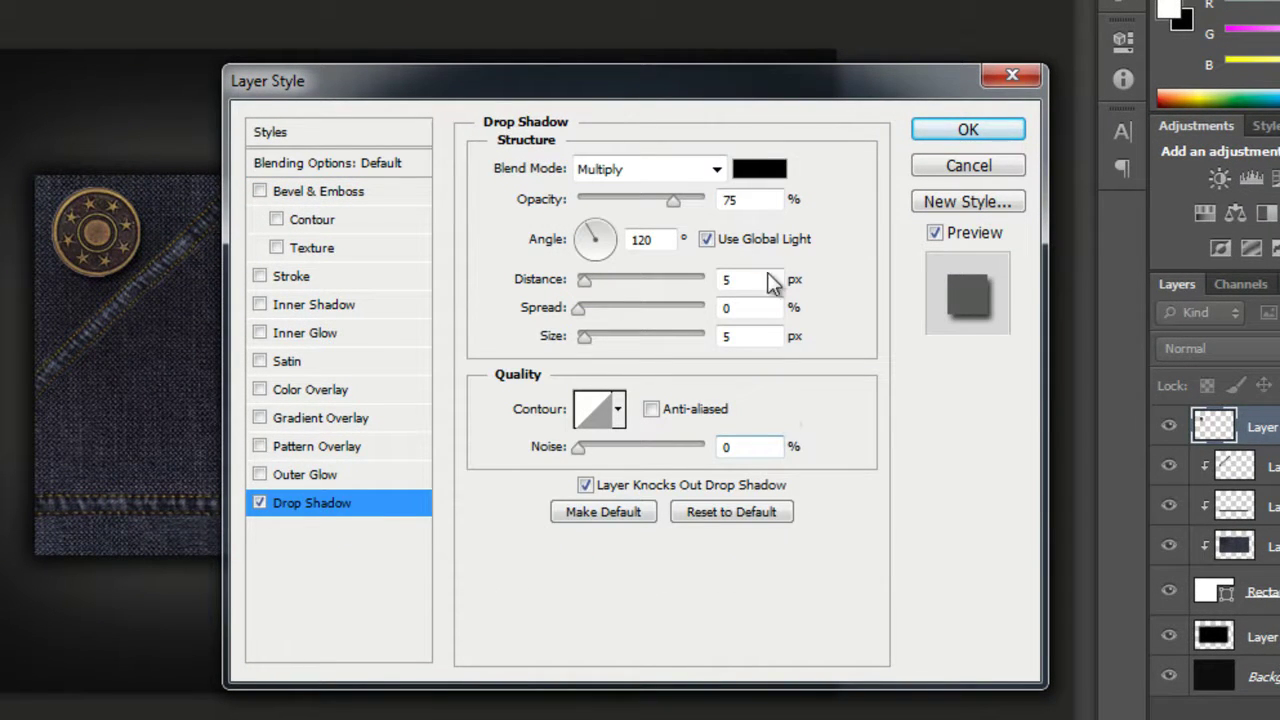
{"action": "double_click", "coordinate": [745, 200]}
{"action": "type", "text": "59"}
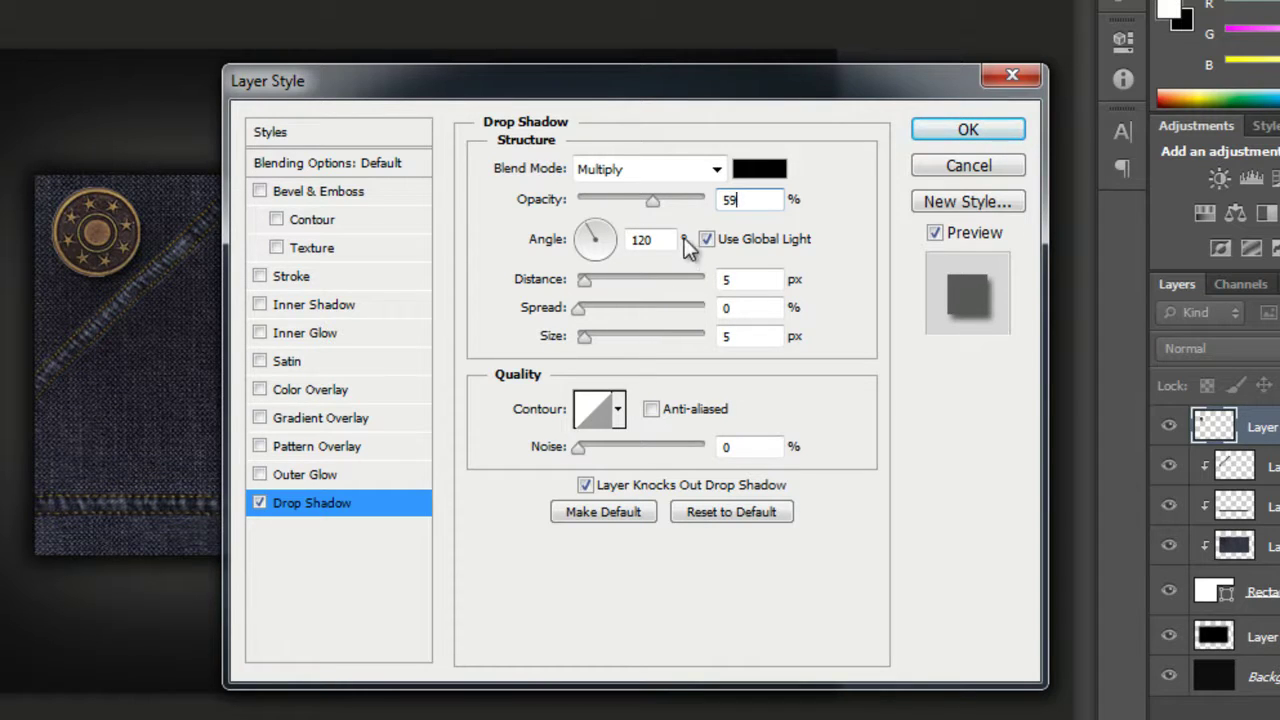
{"action": "left_click", "coordinate": [645, 240]}
{"action": "type", "text": "2"}
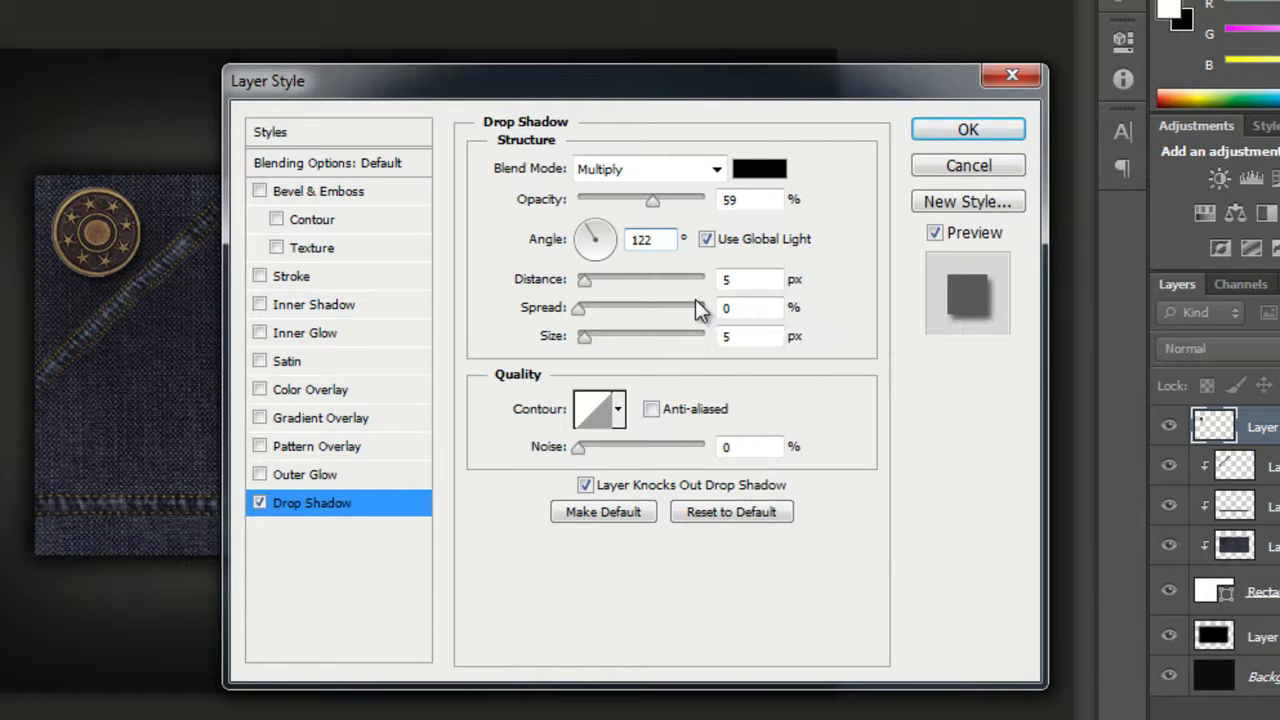
Add a 1 px black Stroke positioned Inside and apply the layer styles
{"action": "left_click", "coordinate": [303, 277]}
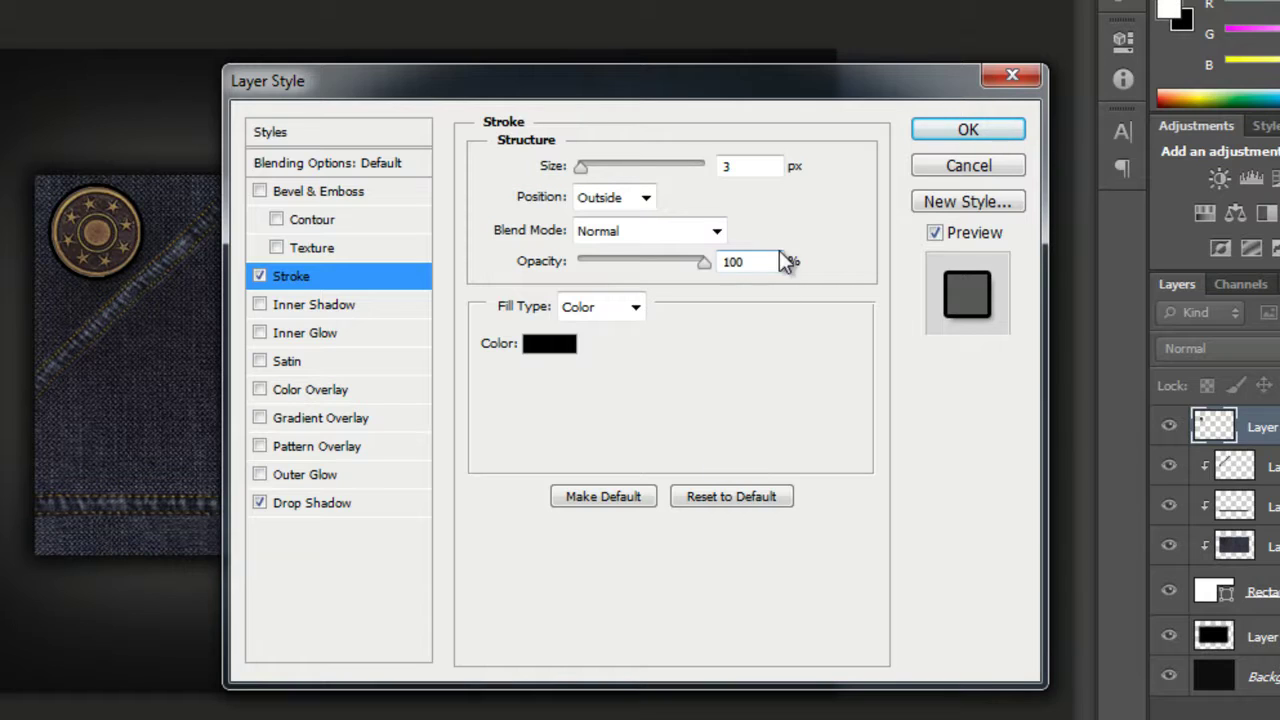
{"action": "double_click", "coordinate": [745, 166]}
{"action": "type", "text": "1"}
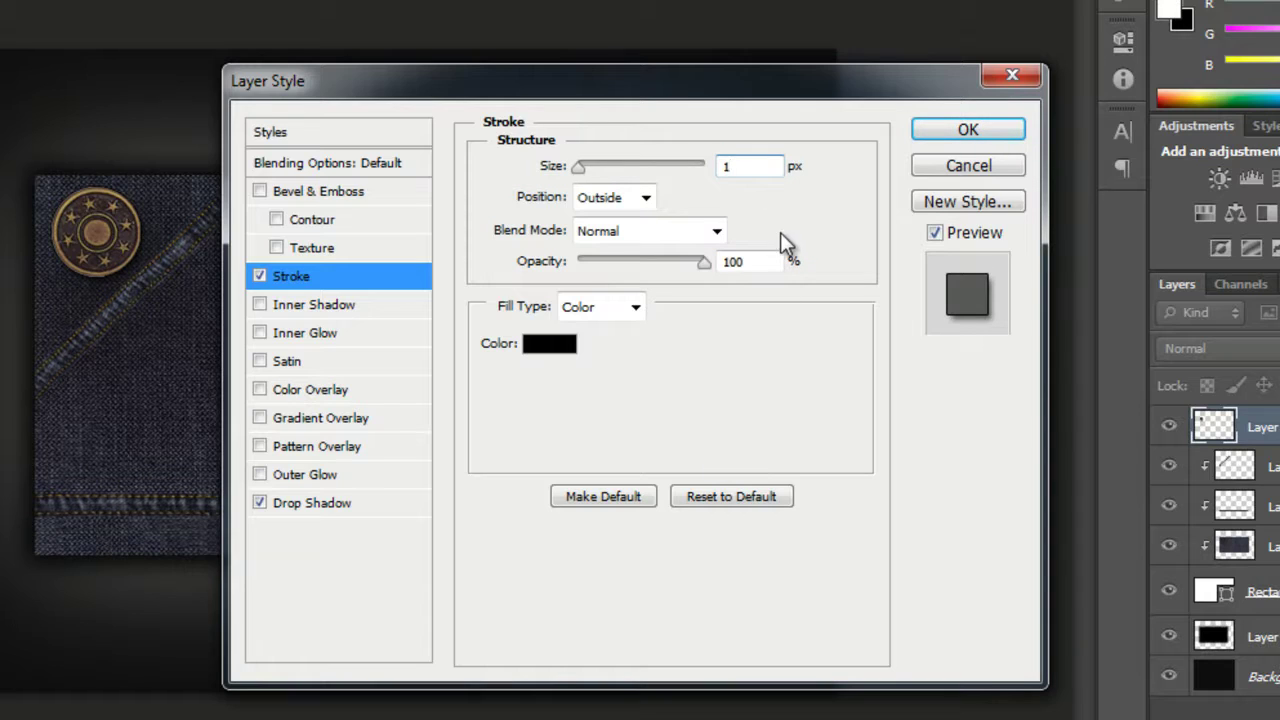
{"action": "left_click", "coordinate": [638, 199]}
{"action": "left_click", "coordinate": [614, 245]}
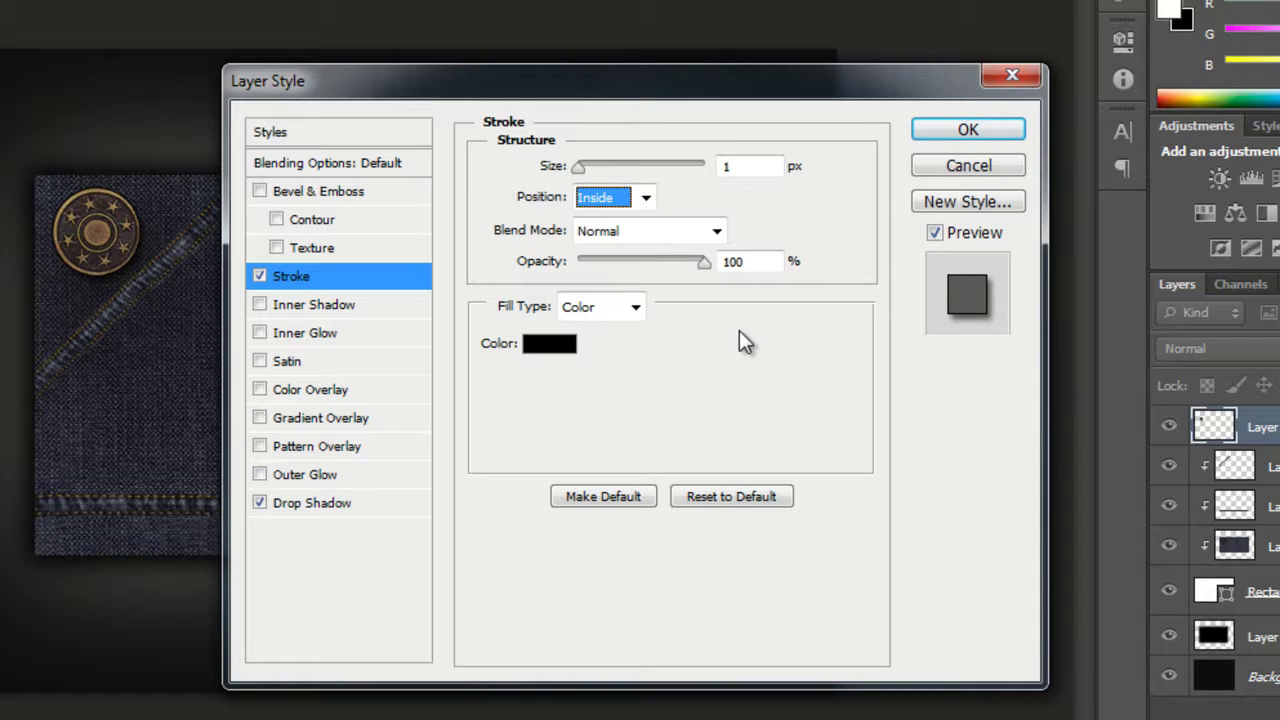
{"action": "left_click", "coordinate": [960, 133]}
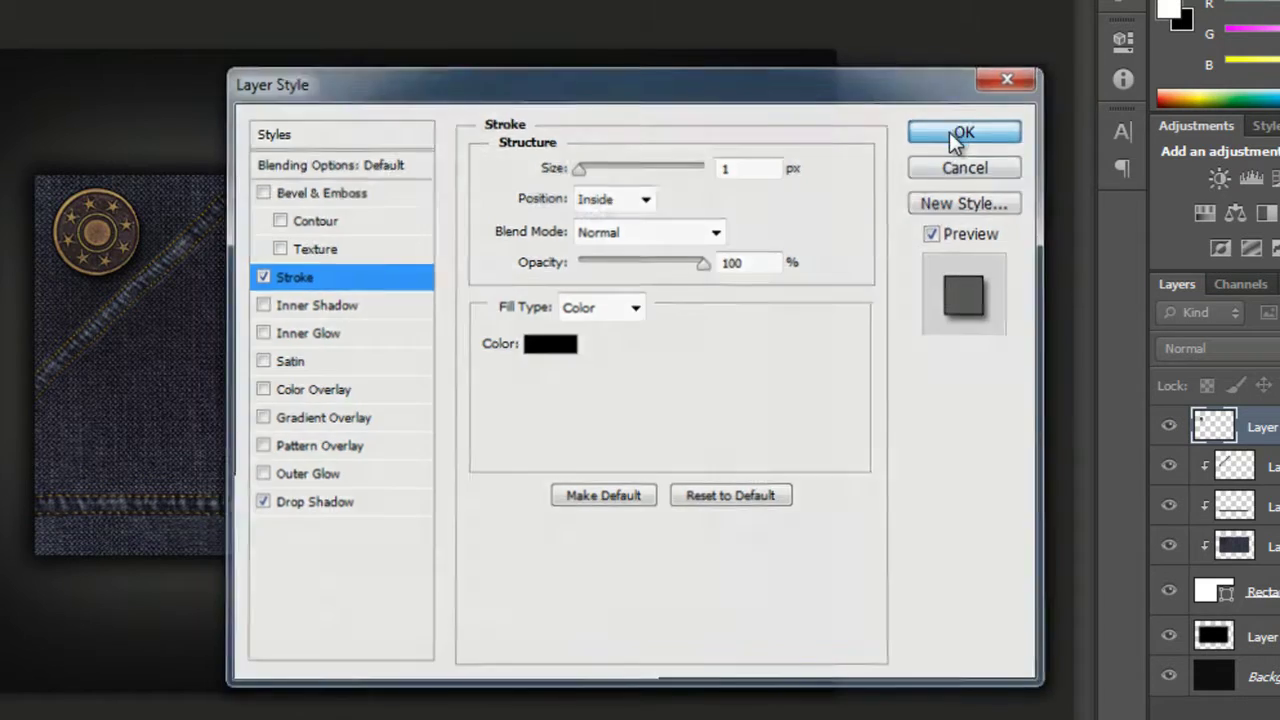
{"action": "left_click", "coordinate": [952, 135]}
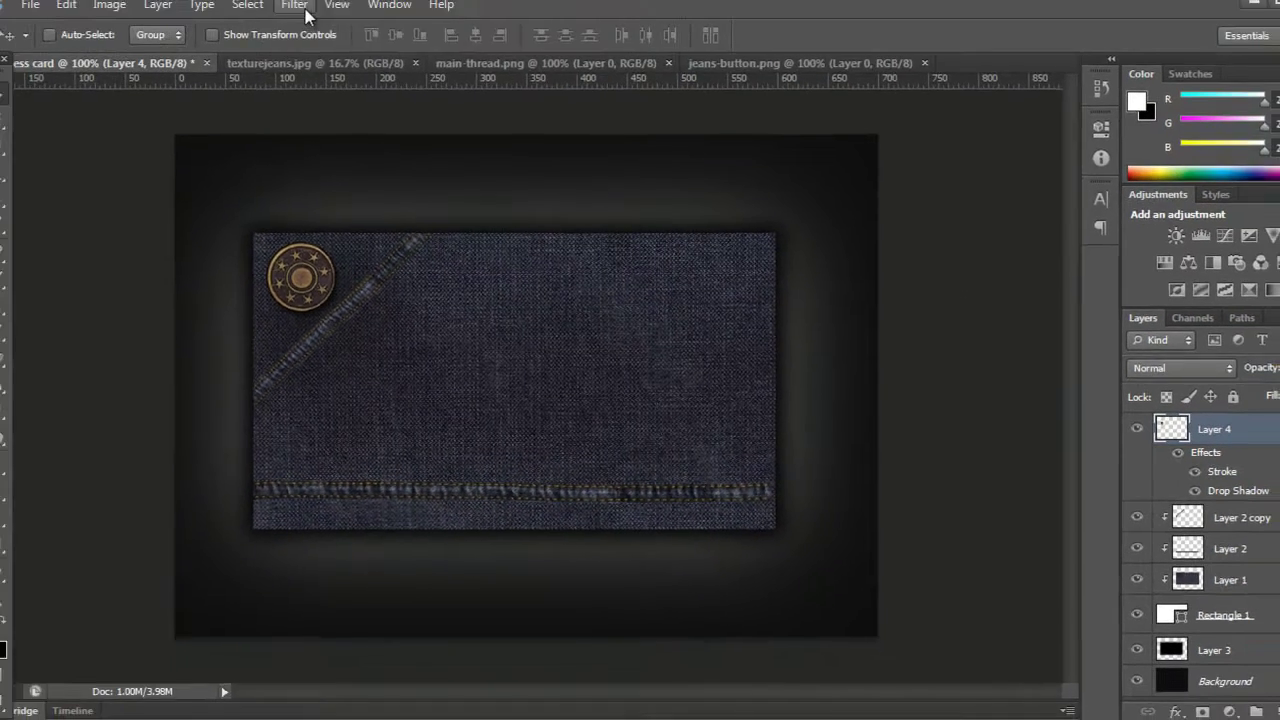
{"action": "left_click", "coordinate": [306, 10]}
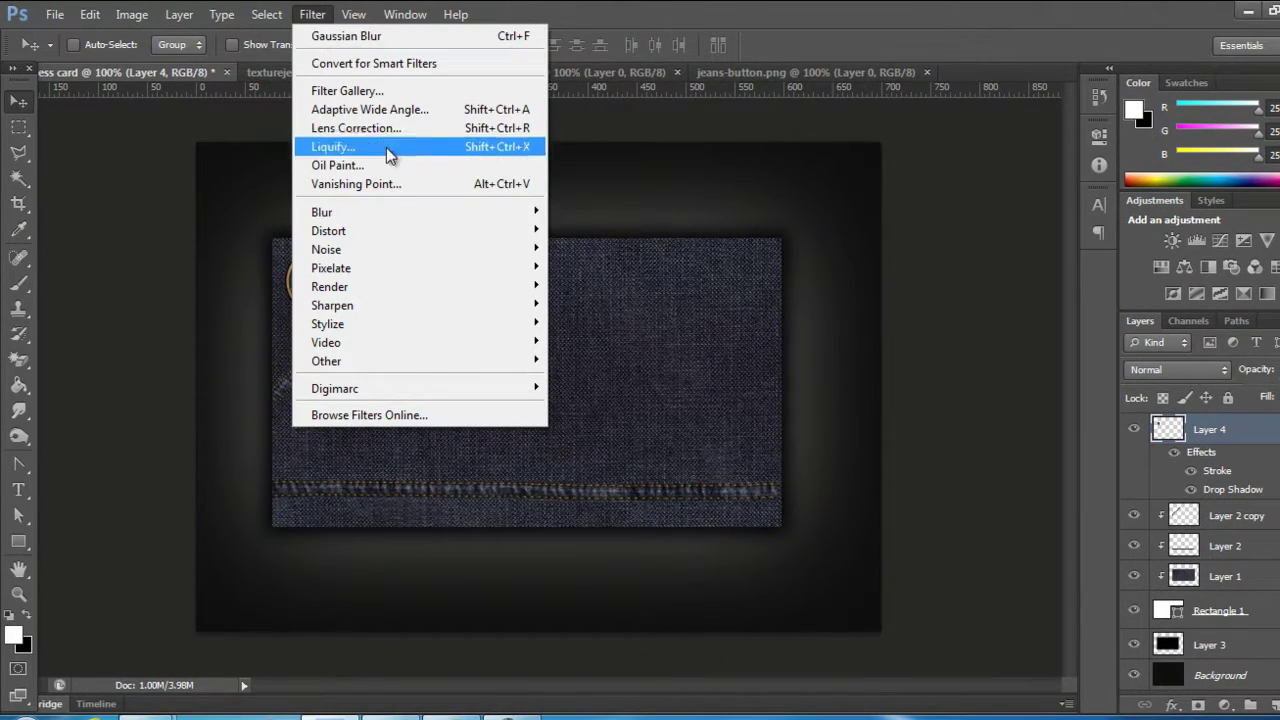
{"action": "mouse_move", "coordinate": [332, 305]}
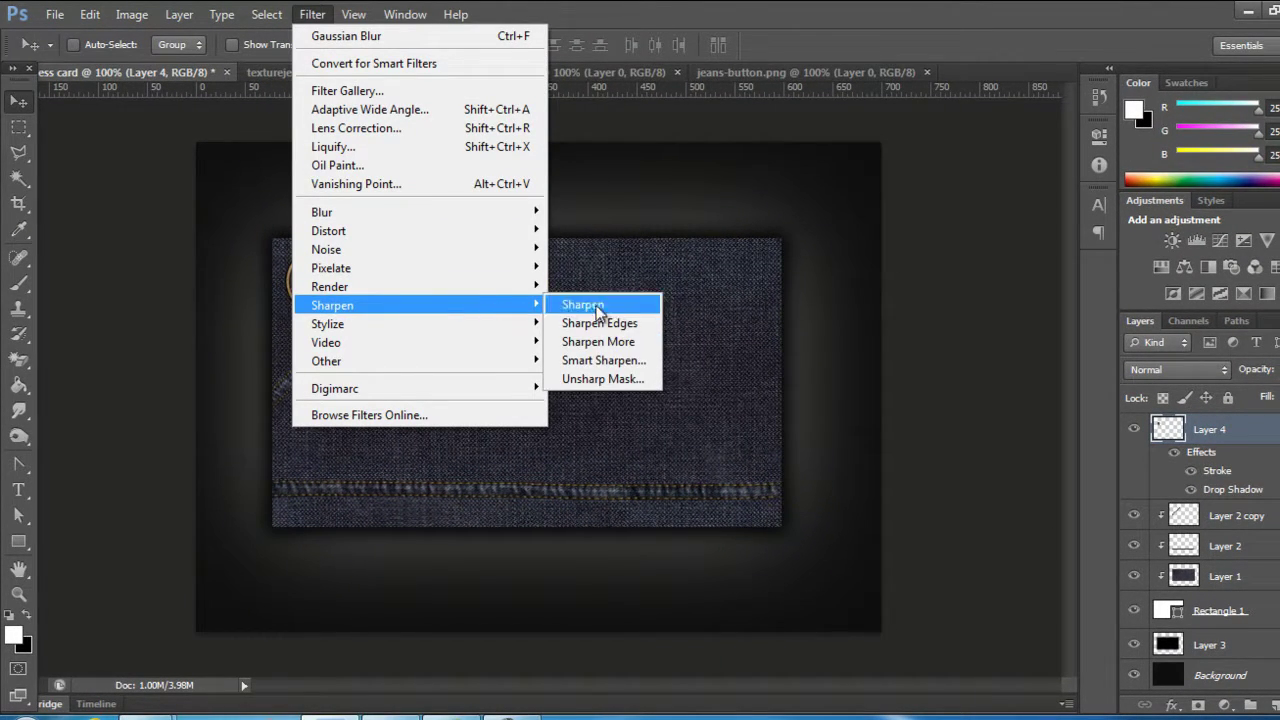
Apply Smart Sharpen to the button with Amount 1% and Radius 0.1 px
{"action": "left_click", "coordinate": [622, 362]}
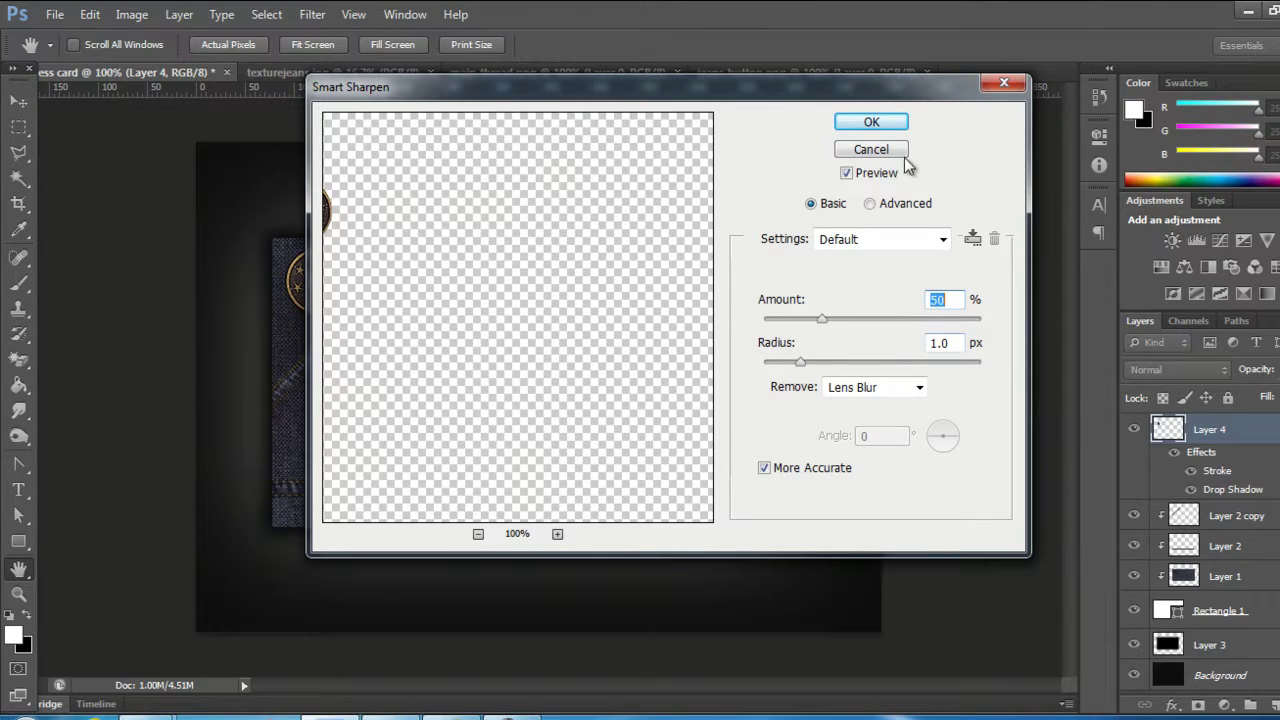
{"action": "left_click_drag", "start_coordinate": [806, 97], "coordinate": [936, 140]}
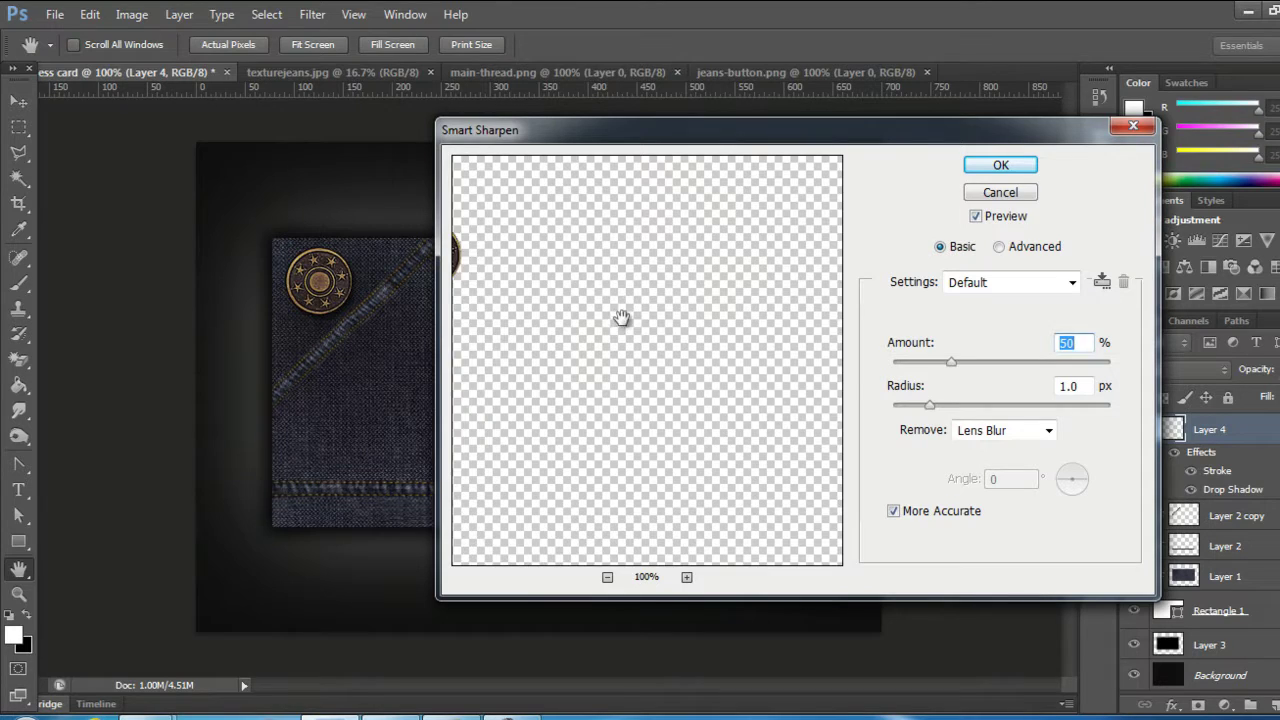
{"action": "left_click_drag", "start_coordinate": [621, 318], "coordinate": [760, 334]}
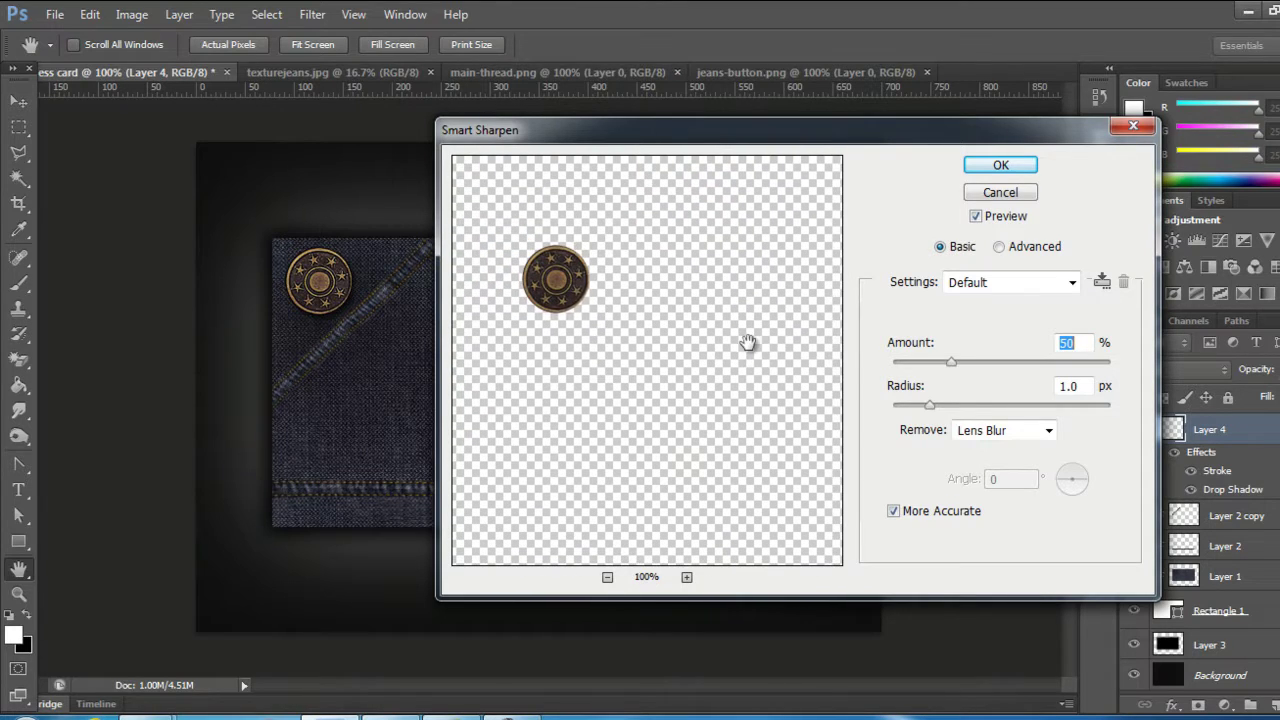
{"action": "left_click_drag", "start_coordinate": [971, 364], "coordinate": [929, 366]}
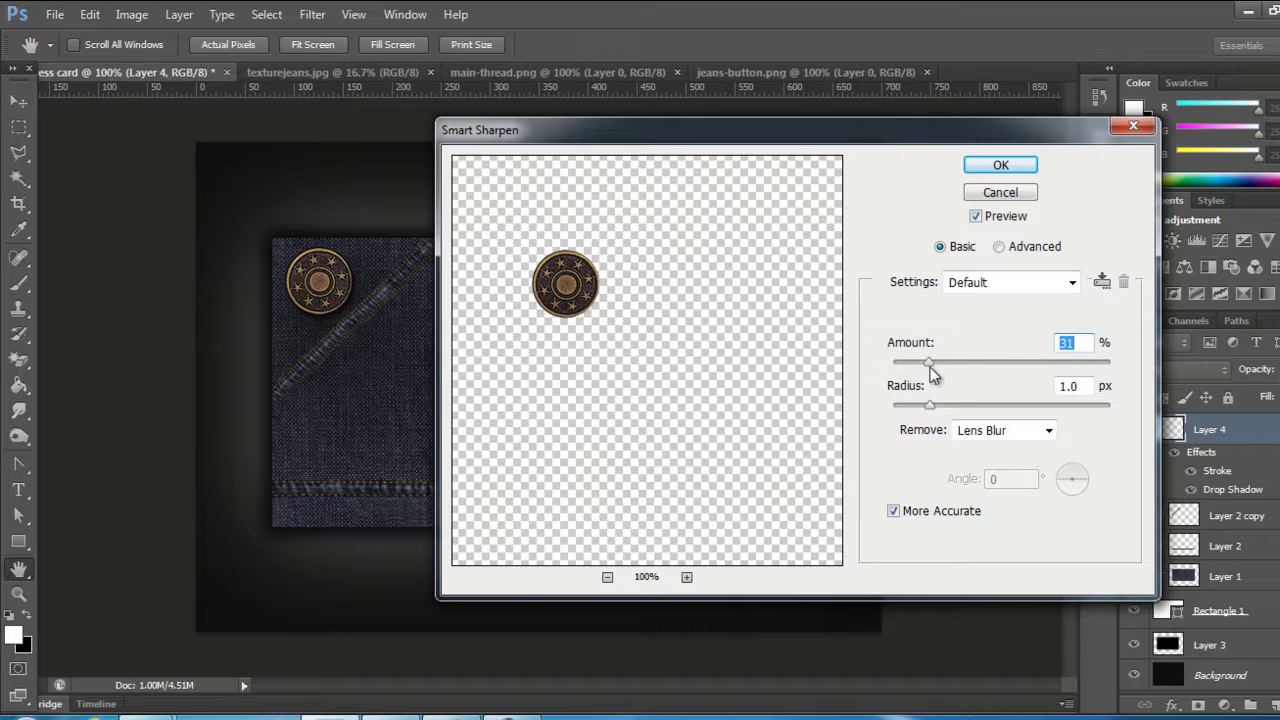
{"action": "left_click_drag", "start_coordinate": [929, 364], "coordinate": [888, 366]}
{"action": "left_click_drag", "start_coordinate": [929, 406], "coordinate": [888, 408]}
{"action": "left_click", "coordinate": [1000, 165]}
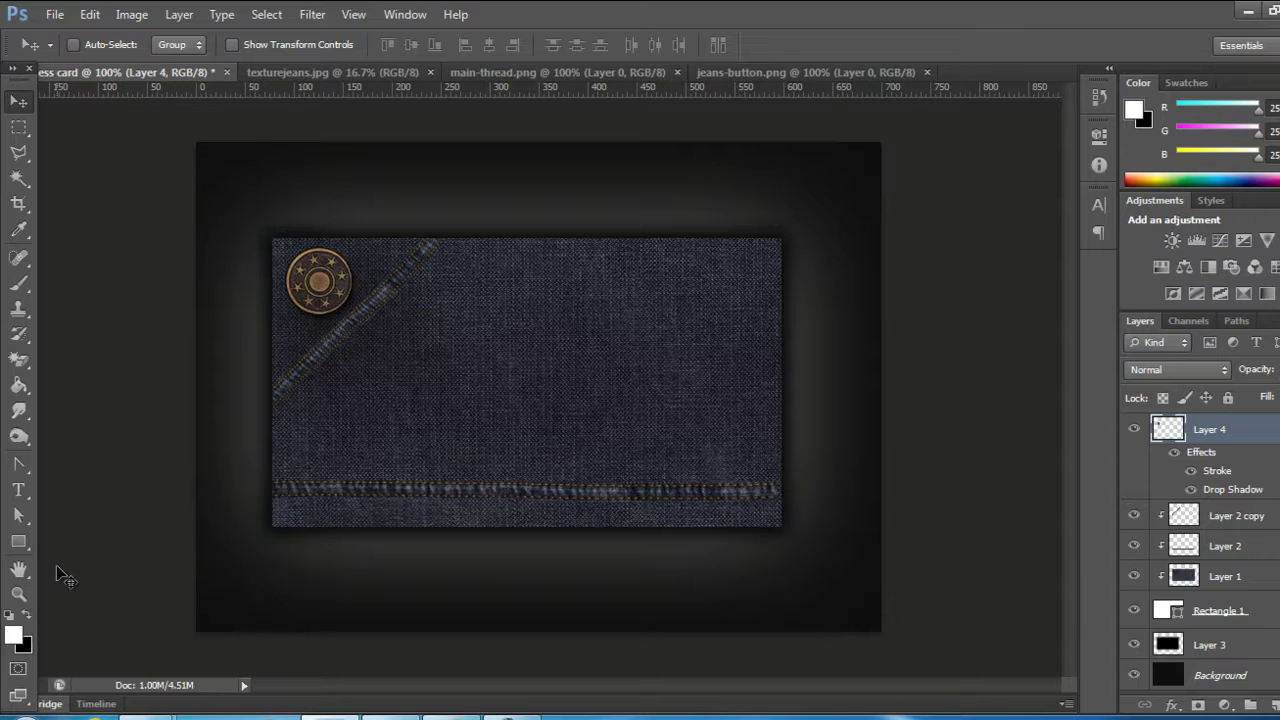
Draw a black 237 × 149 px shape rectangle in the card's upper-right area
{"action": "key", "text": "x"}
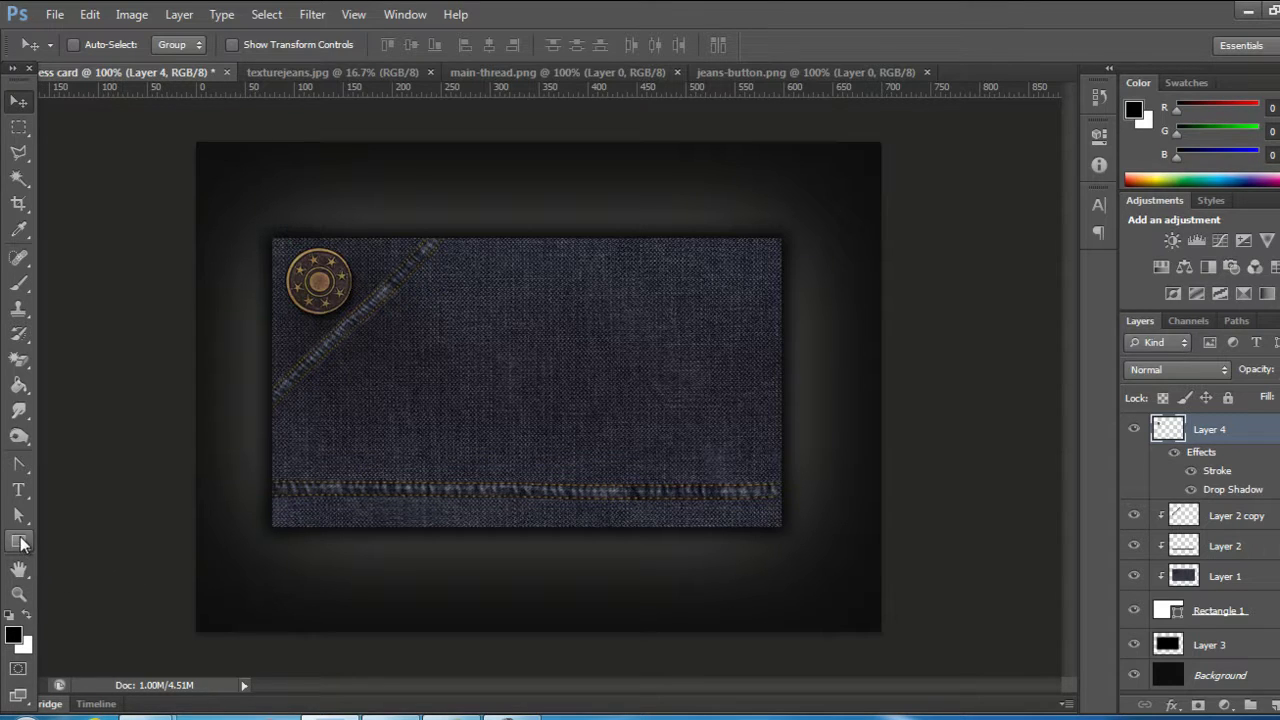
{"action": "left_click", "coordinate": [20, 542]}
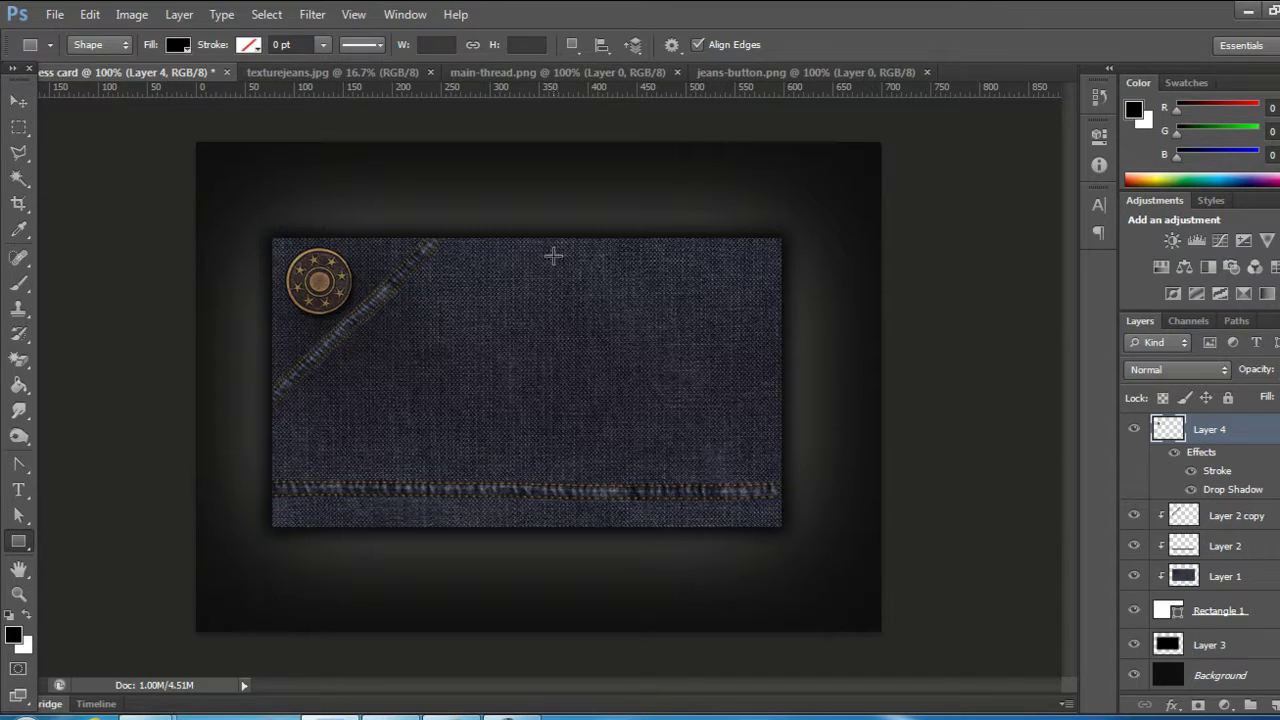
{"action": "mouse_move", "coordinate": [533, 254]}
{"action": "left_mouse_down"}
{"action": "mouse_move", "coordinate": [765, 377]}
{"action": "mouse_move", "coordinate": [767, 406]}
{"action": "mouse_move", "coordinate": [767, 387]}
{"action": "left_mouse_up"}
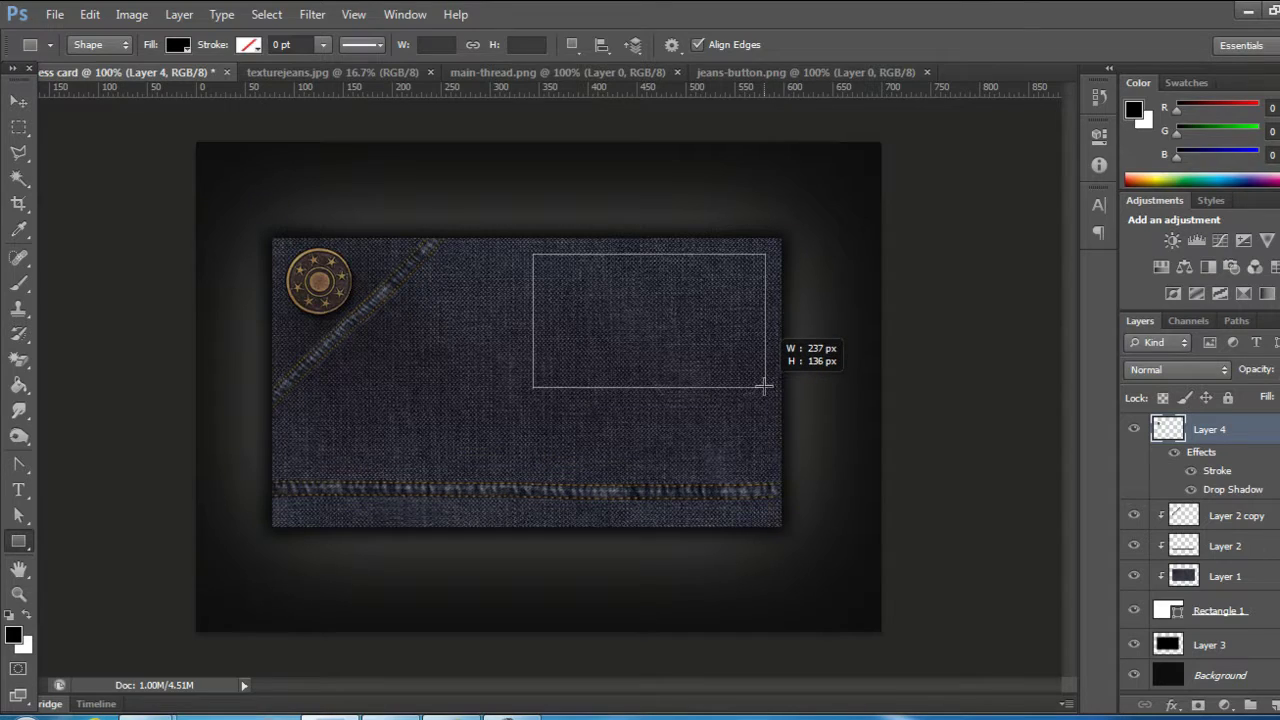
{"action": "left_click_drag", "start_coordinate": [767, 386], "coordinate": [764, 399]}
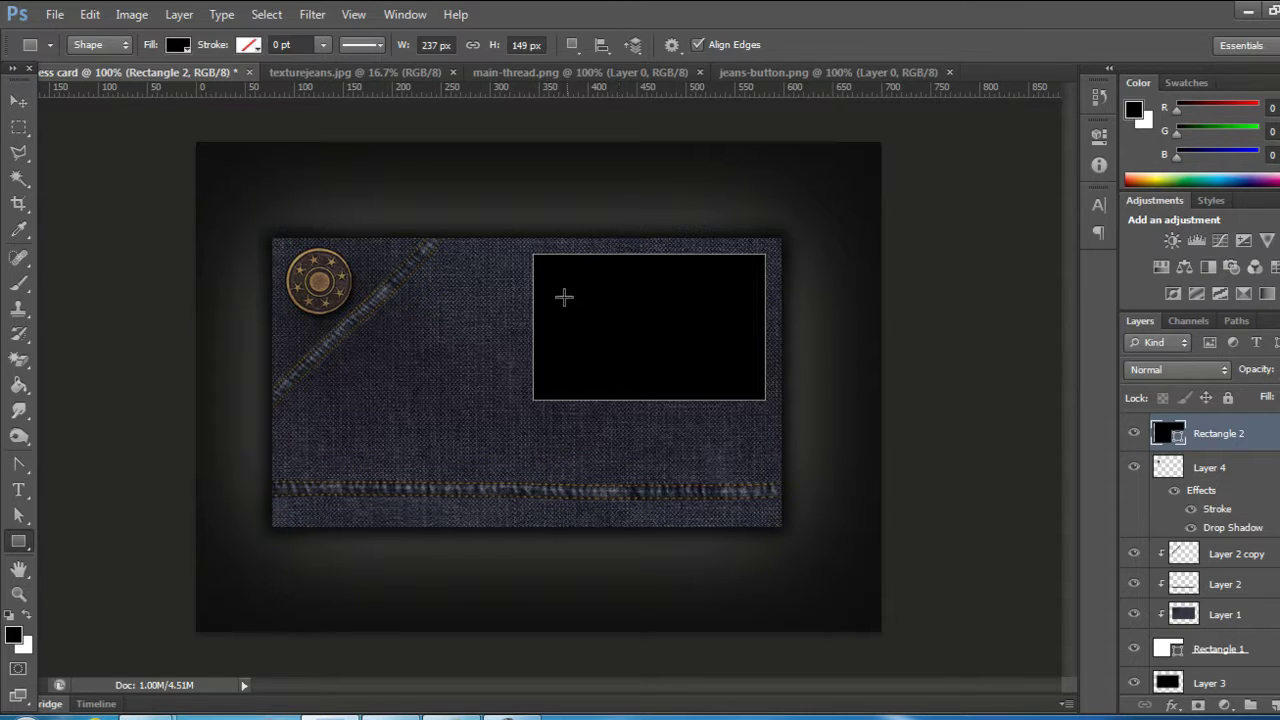
Rasterize the black rectangle and blur it with an 8.0 px Gaussian Blur
{"action": "key", "text": "v"}
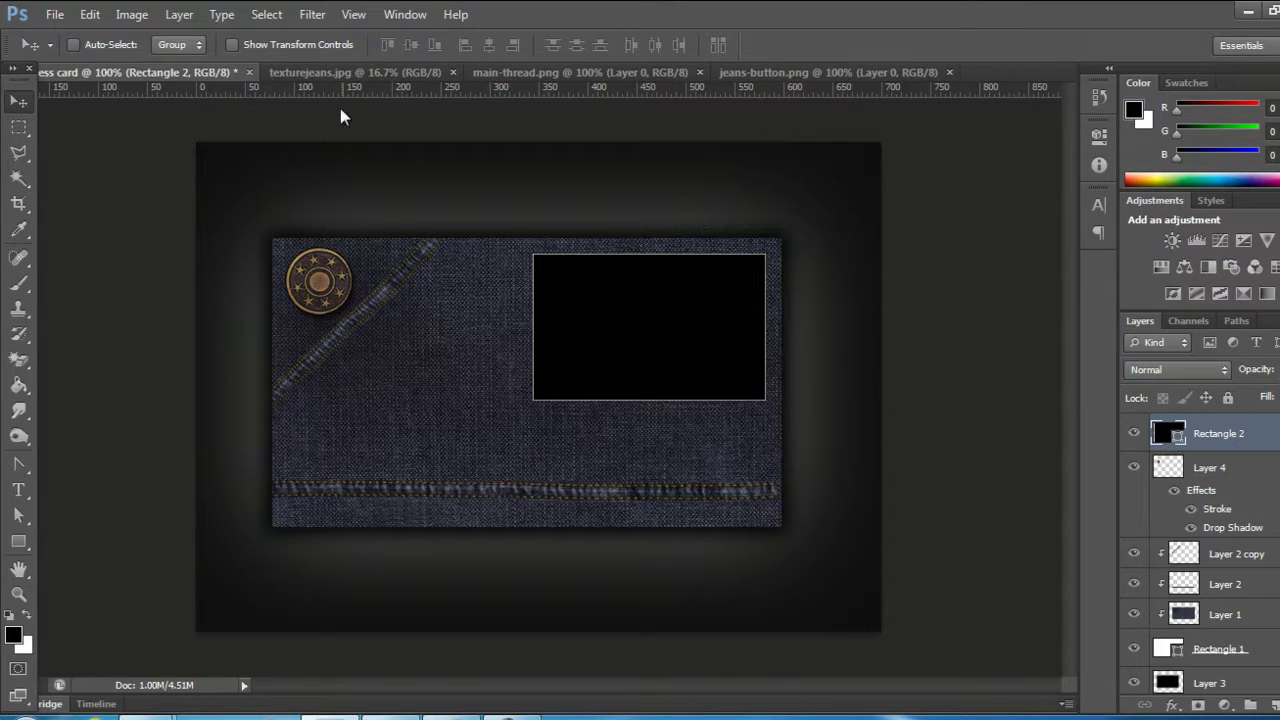
{"action": "left_click", "coordinate": [312, 14]}
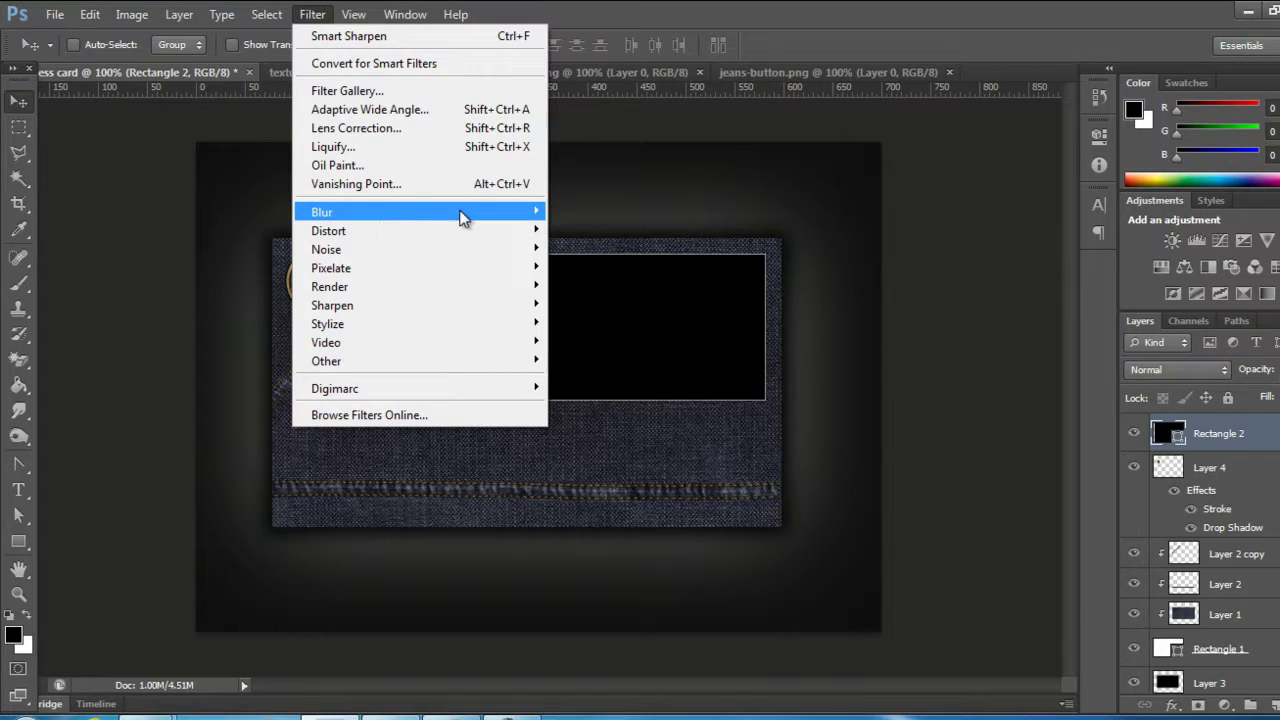
{"action": "mouse_move", "coordinate": [420, 212]}
{"action": "left_click", "coordinate": [615, 350]}
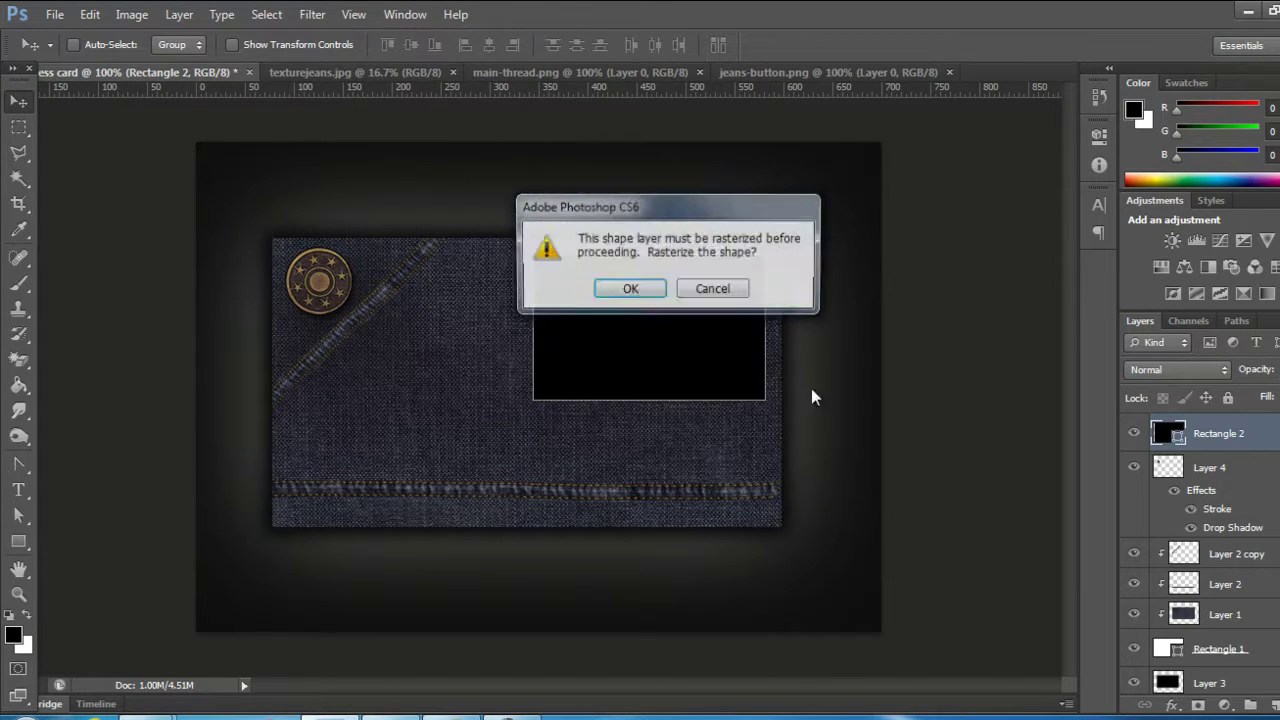
{"action": "left_click", "coordinate": [625, 290]}
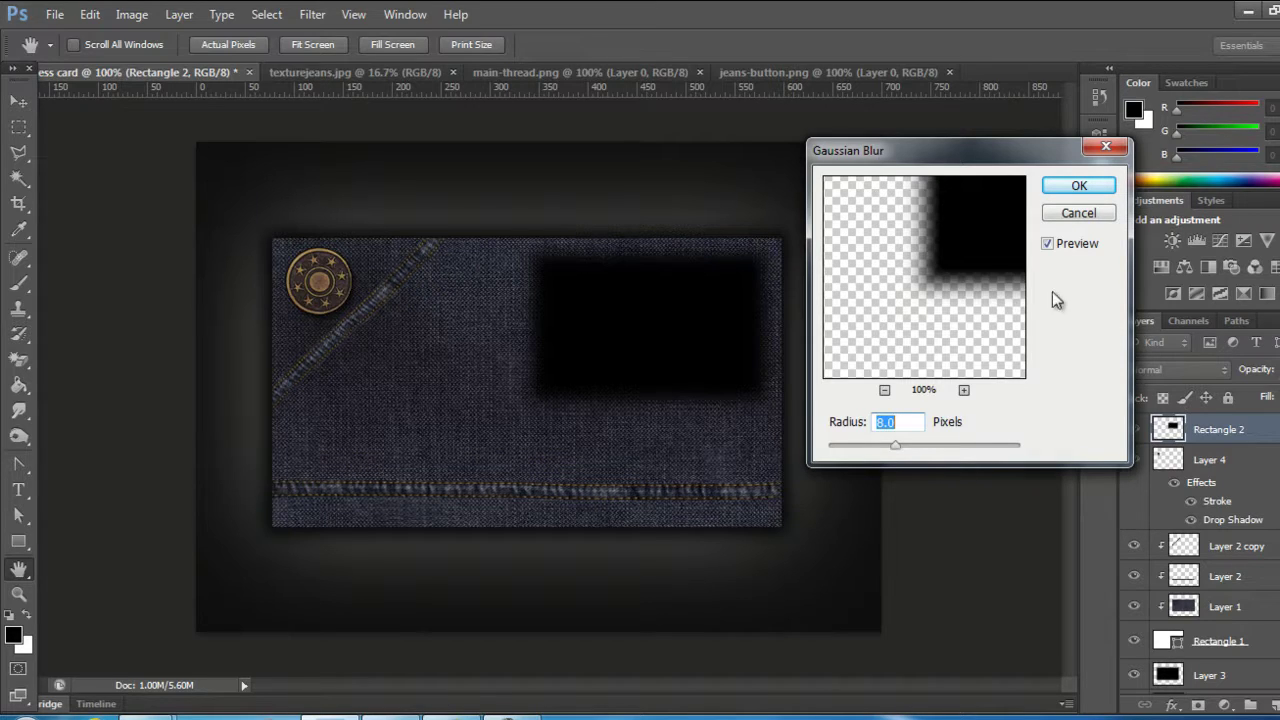
{"action": "left_click", "coordinate": [1079, 185]}
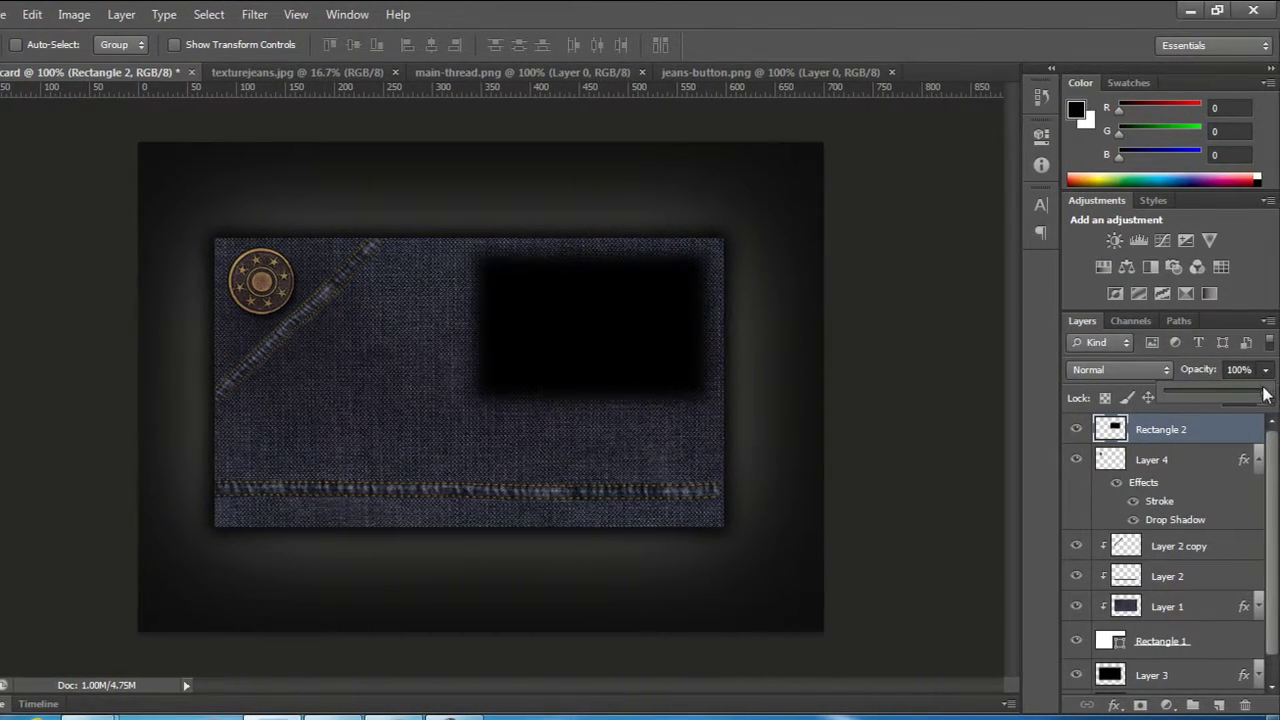
Lower the Rectangle 2 layer opacity to 60%
{"action": "left_click_drag", "start_coordinate": [1261, 396], "coordinate": [1242, 398]}
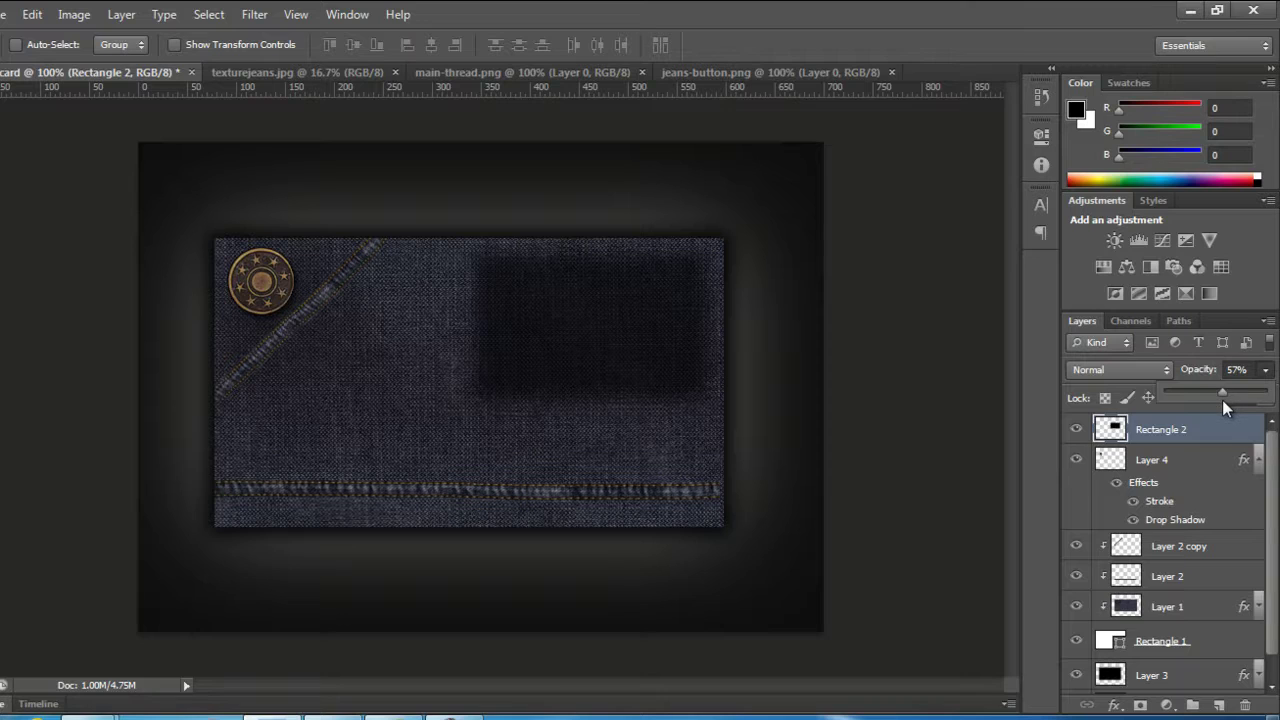
{"action": "left_click", "coordinate": [1033, 368]}
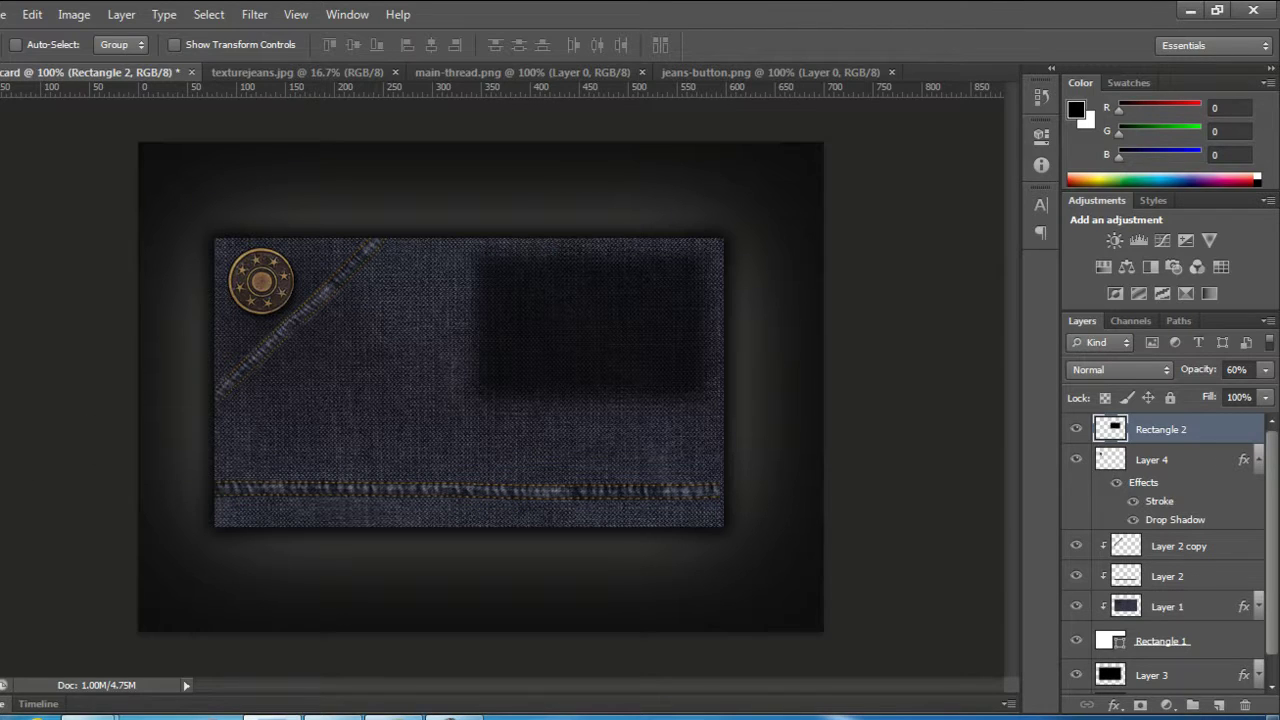
{"action": "key", "text": "t"}
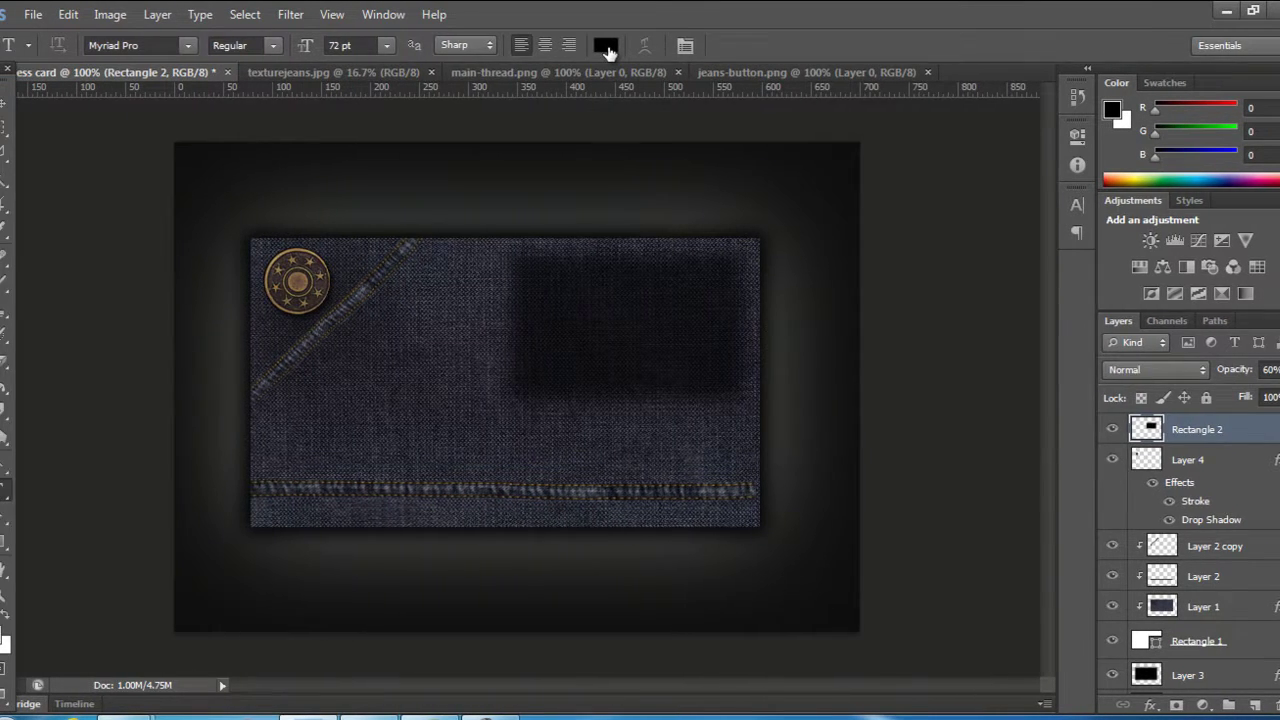
{"action": "left_click", "coordinate": [569, 49]}
{"action": "left_click_drag", "start_coordinate": [824, 278], "coordinate": [829, 272]}
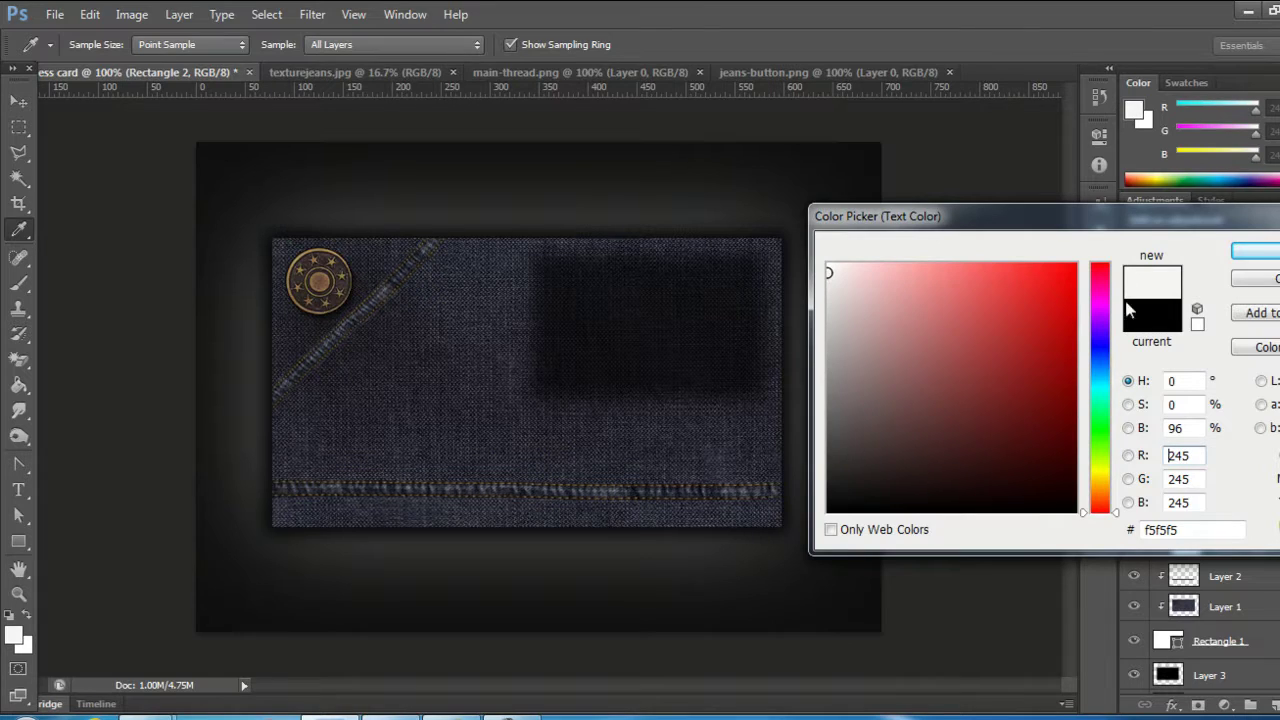
{"action": "key", "text": "Return"}
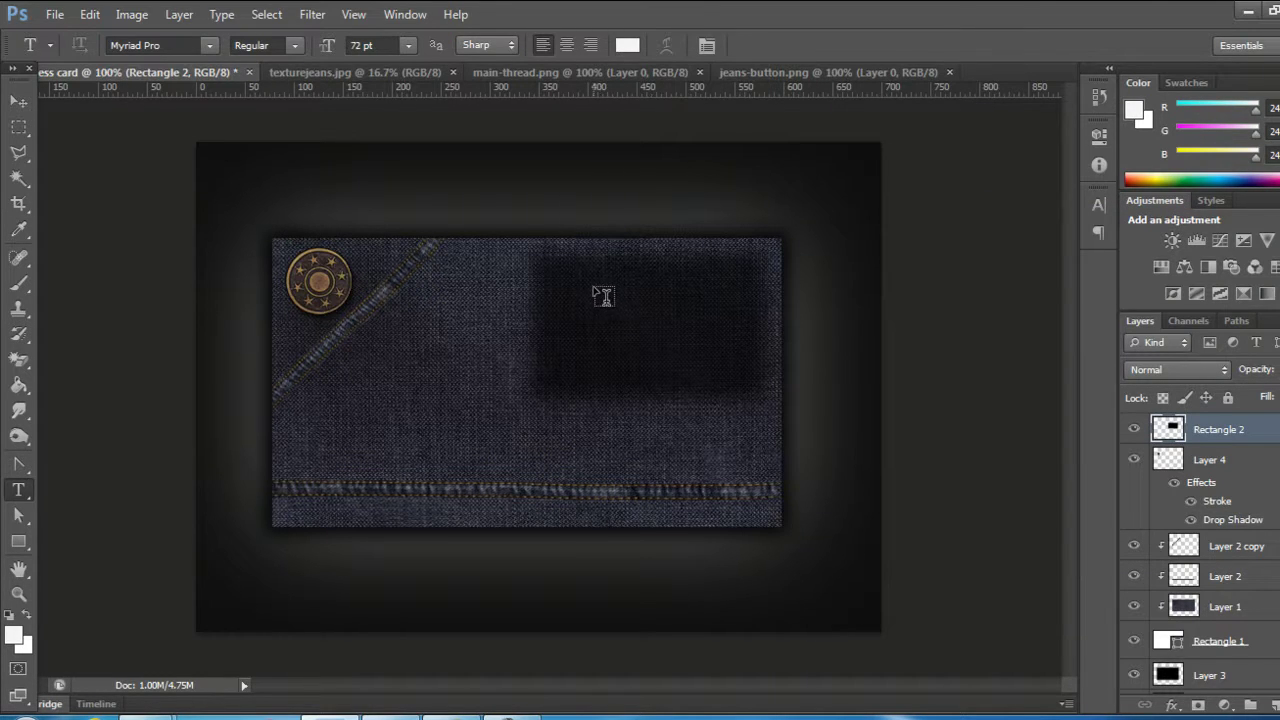
{"action": "left_click", "coordinate": [409, 47]}
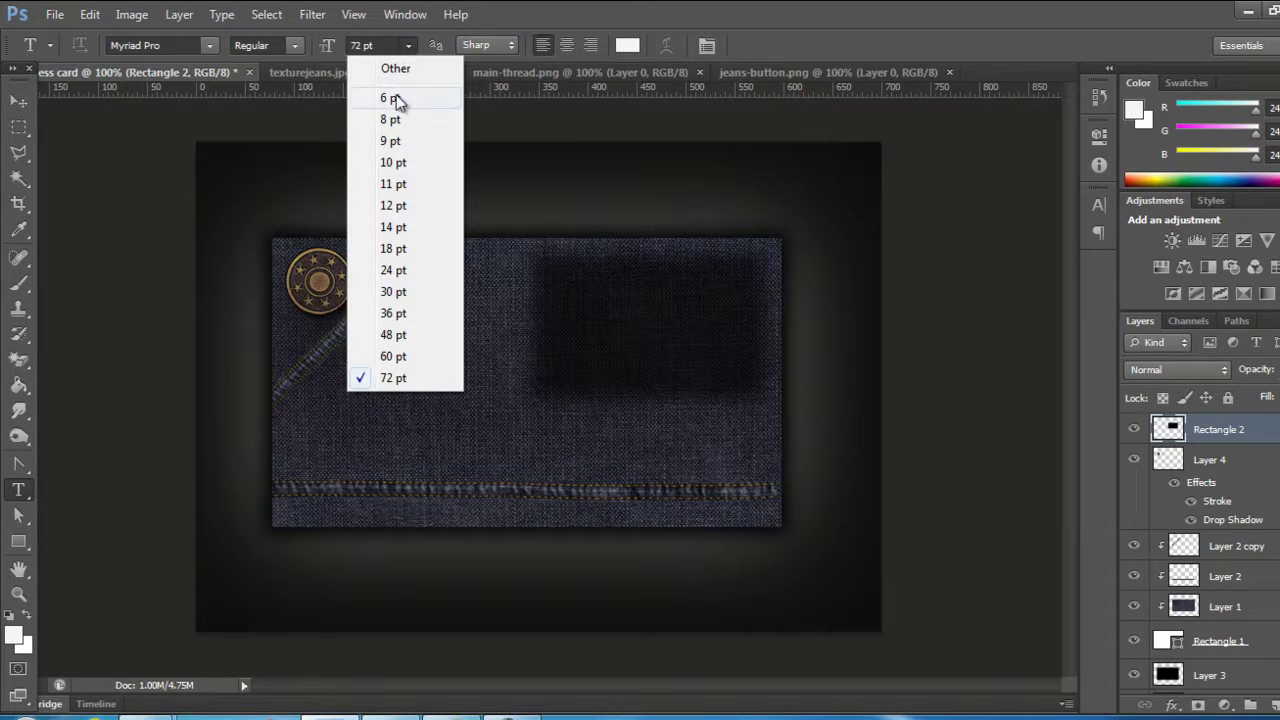
{"action": "left_click", "coordinate": [397, 254]}
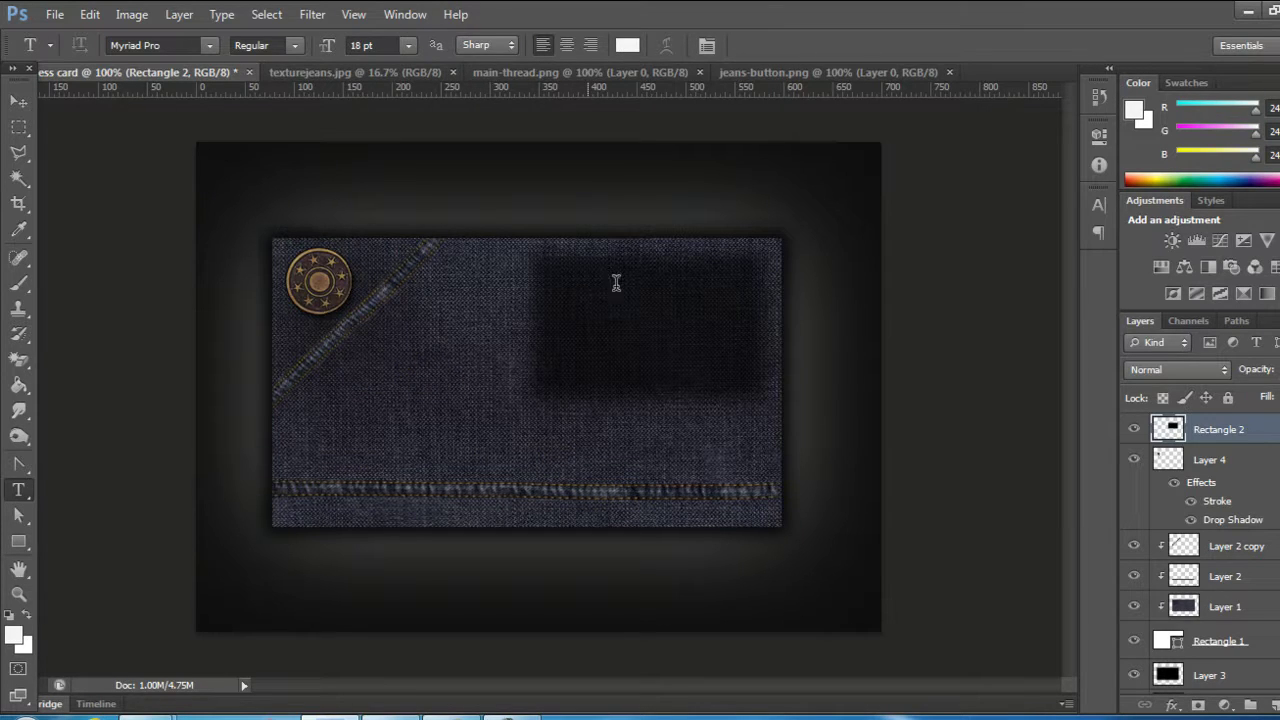
{"action": "left_click", "coordinate": [587, 268]}
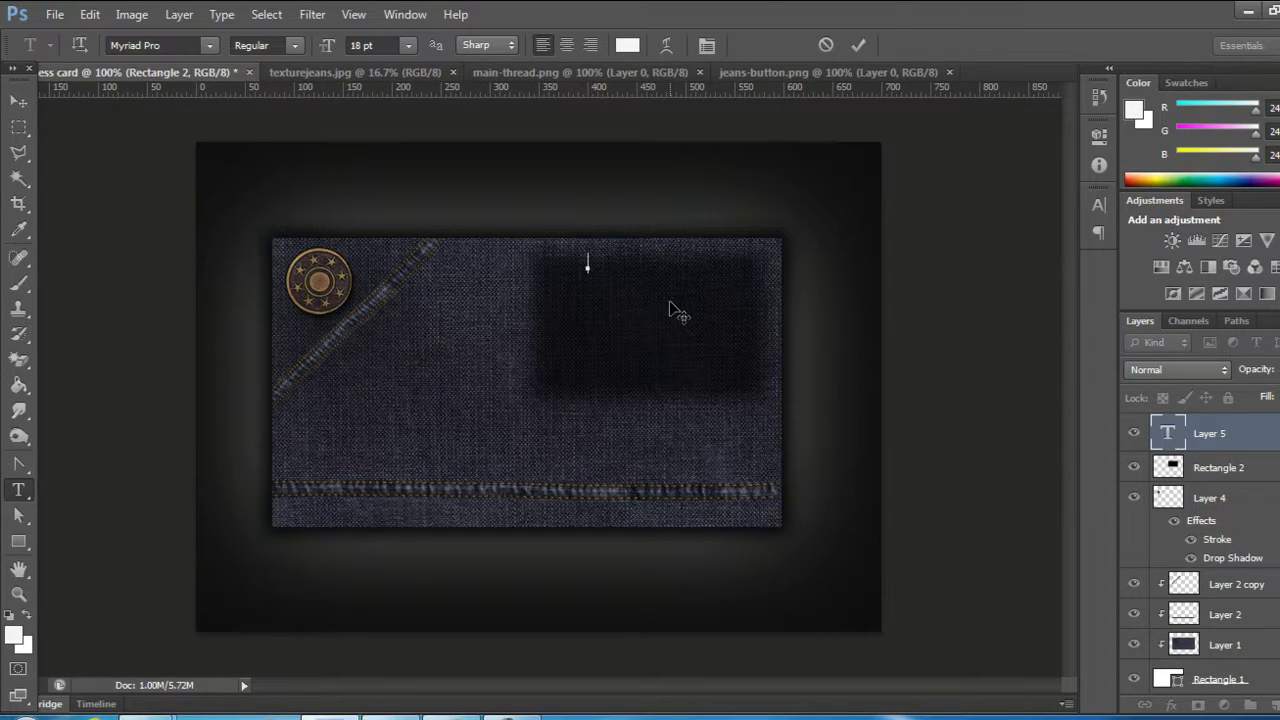
{"action": "type", "text": "Www"}
{"action": "type", "text": ".psdtuts"}
{"action": "type", "text": "76.com"}
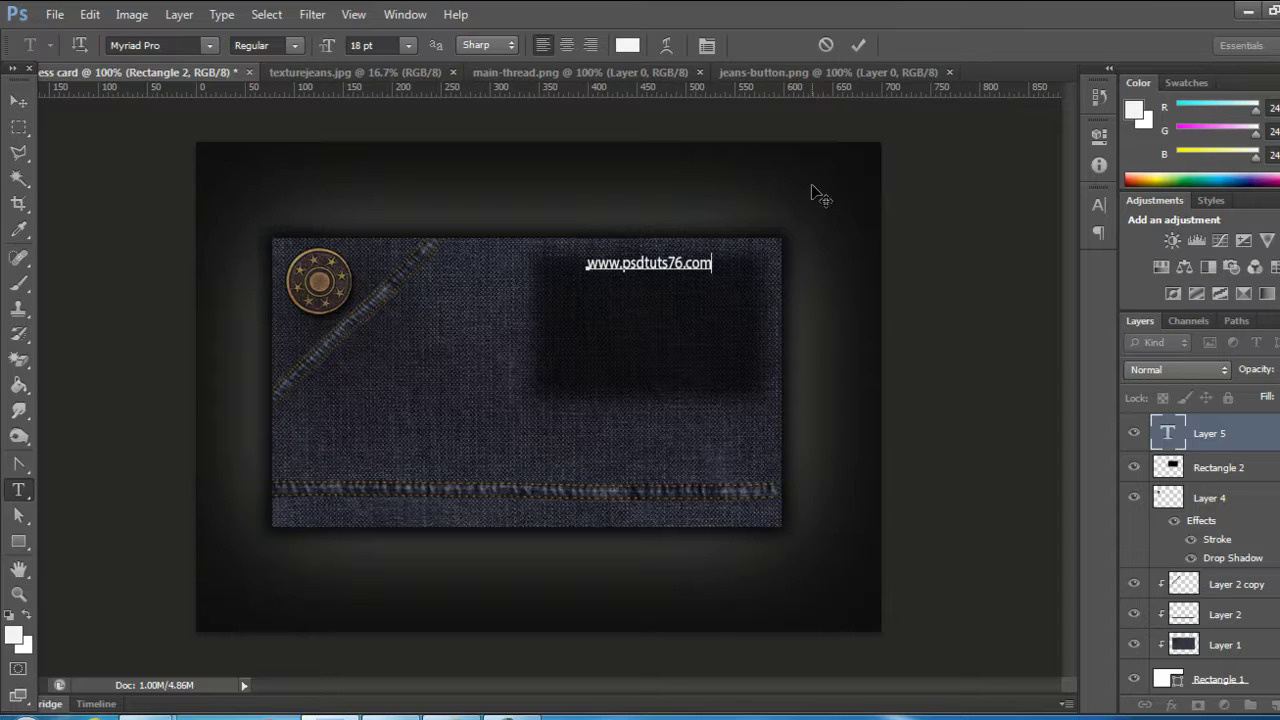
{"action": "left_click", "coordinate": [852, 47]}
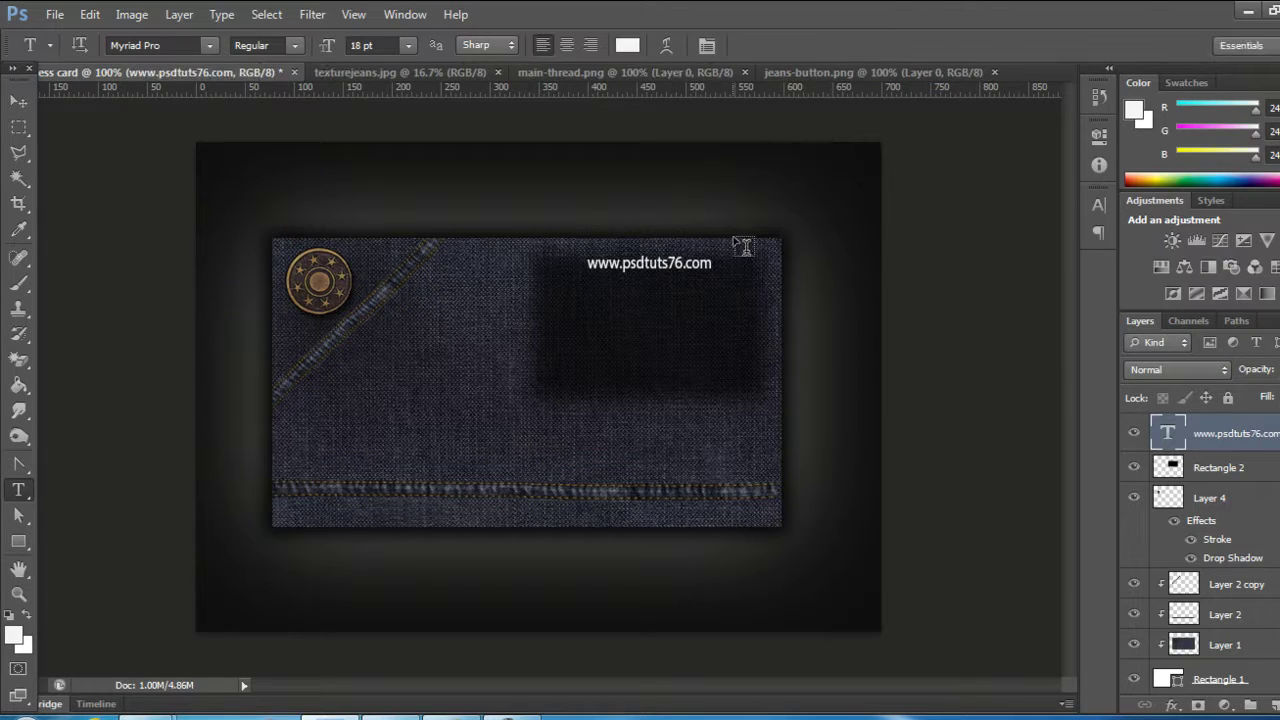
Set the website text's horizontal scale to 100% in the Character panel
{"action": "left_click", "coordinate": [405, 14]}
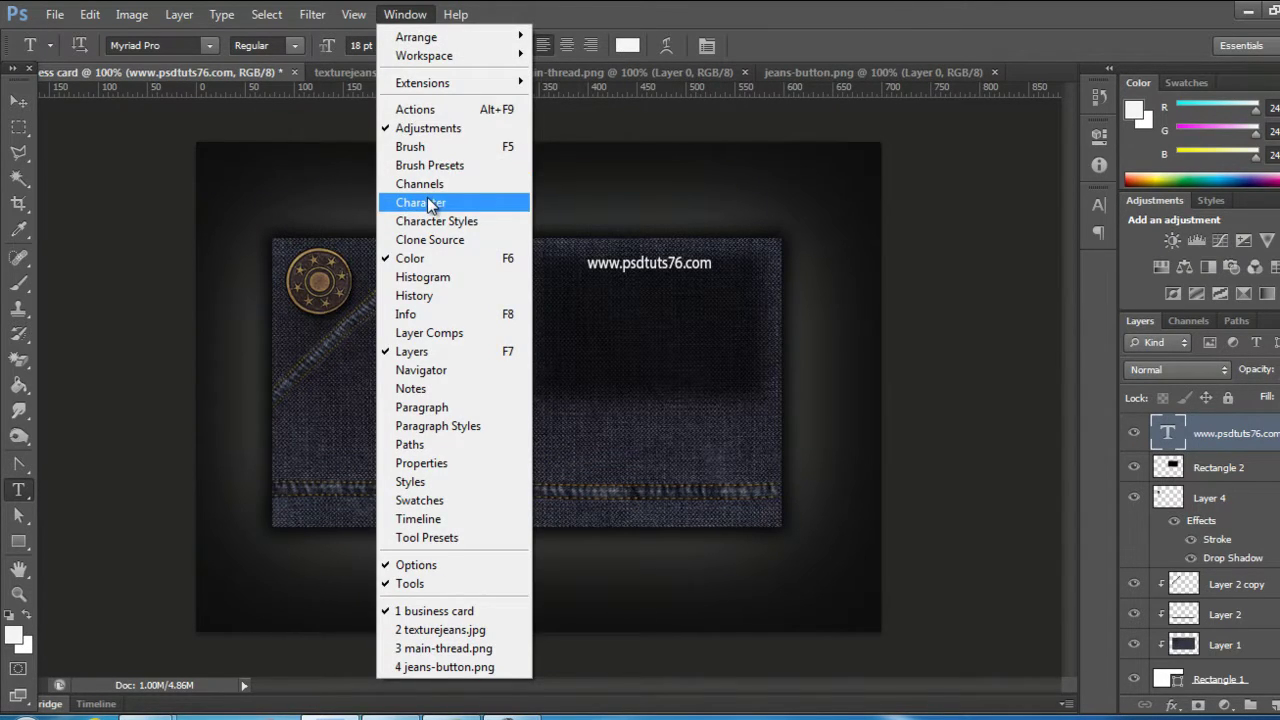
{"action": "left_click", "coordinate": [427, 202]}
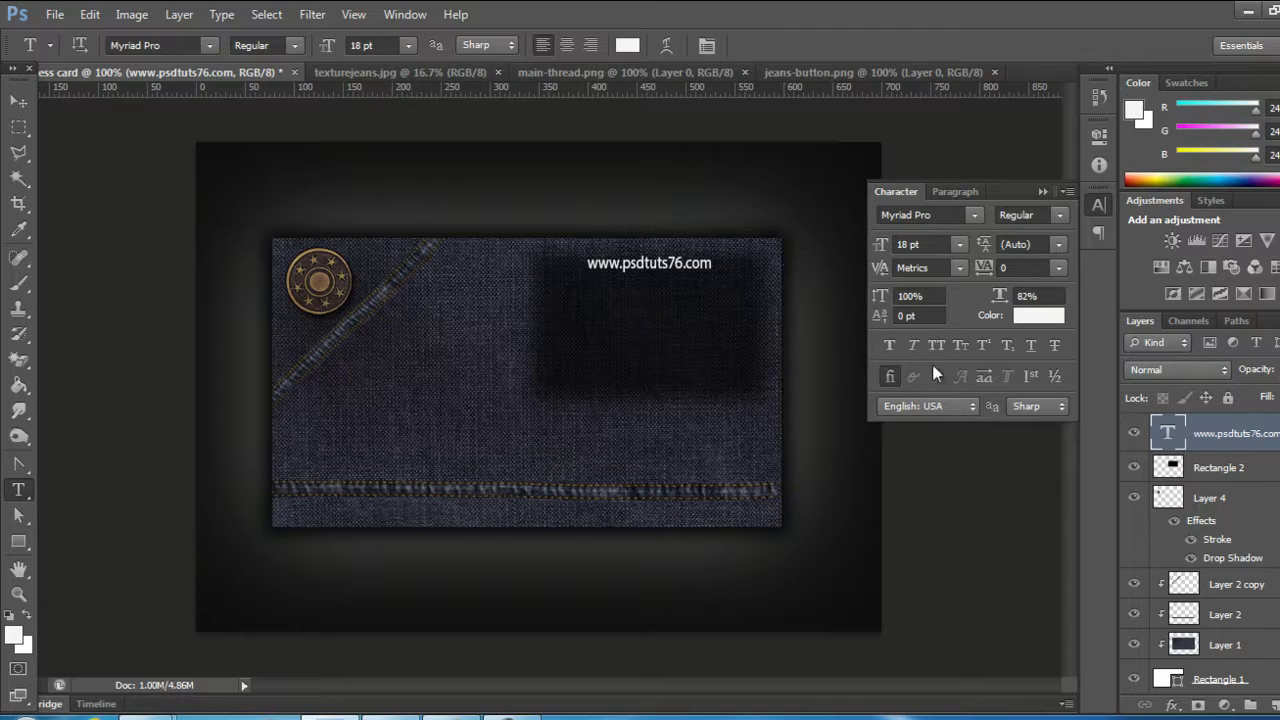
{"action": "left_click", "coordinate": [1002, 300]}
{"action": "type", "text": "92"}
{"action": "key", "text": "Return"}
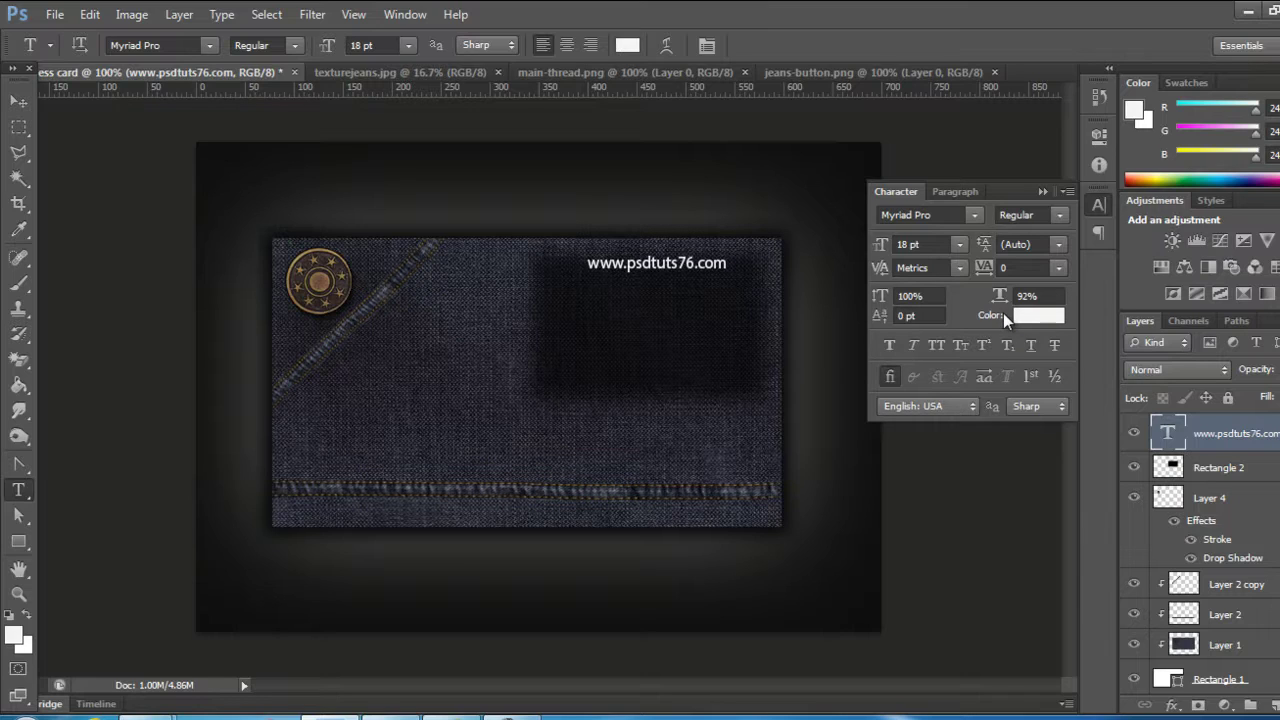
{"action": "left_click_drag", "start_coordinate": [1002, 300], "coordinate": [1006, 303]}
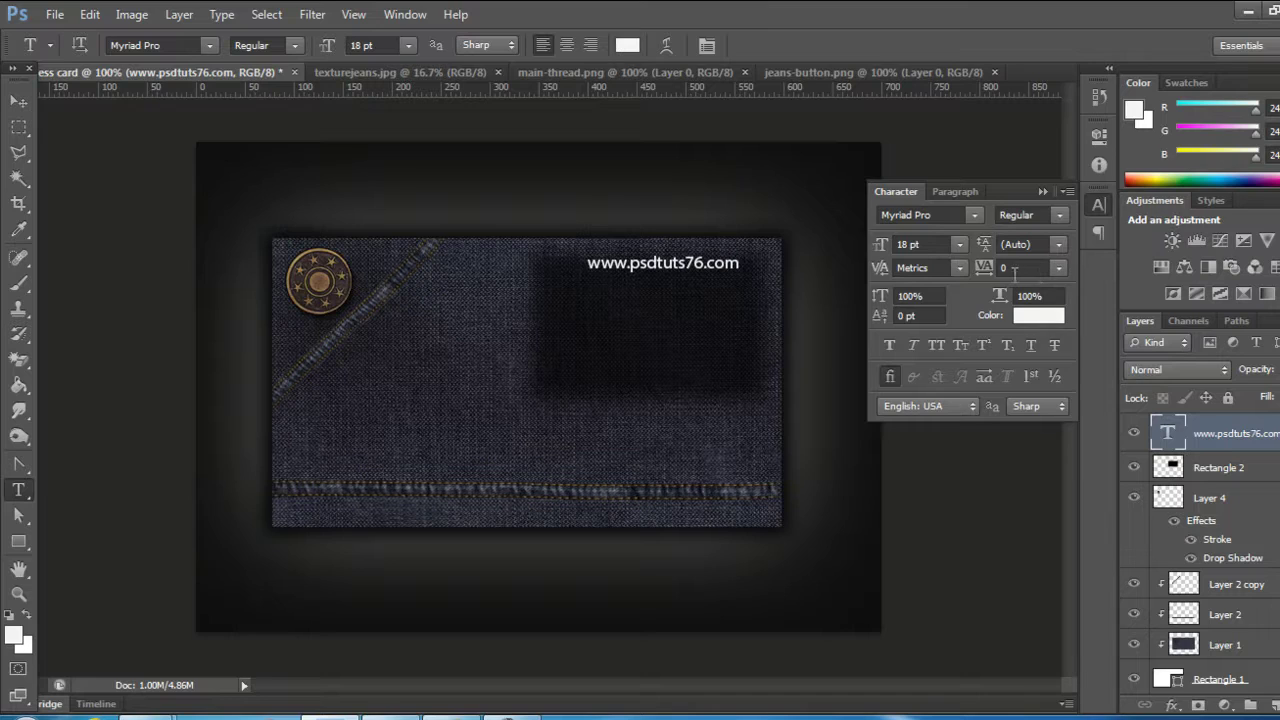
Set the website text's tracking to 10
{"action": "left_click_drag", "start_coordinate": [990, 267], "coordinate": [1006, 276]}
{"action": "type", "text": "340"}
{"action": "key", "text": "Return"}
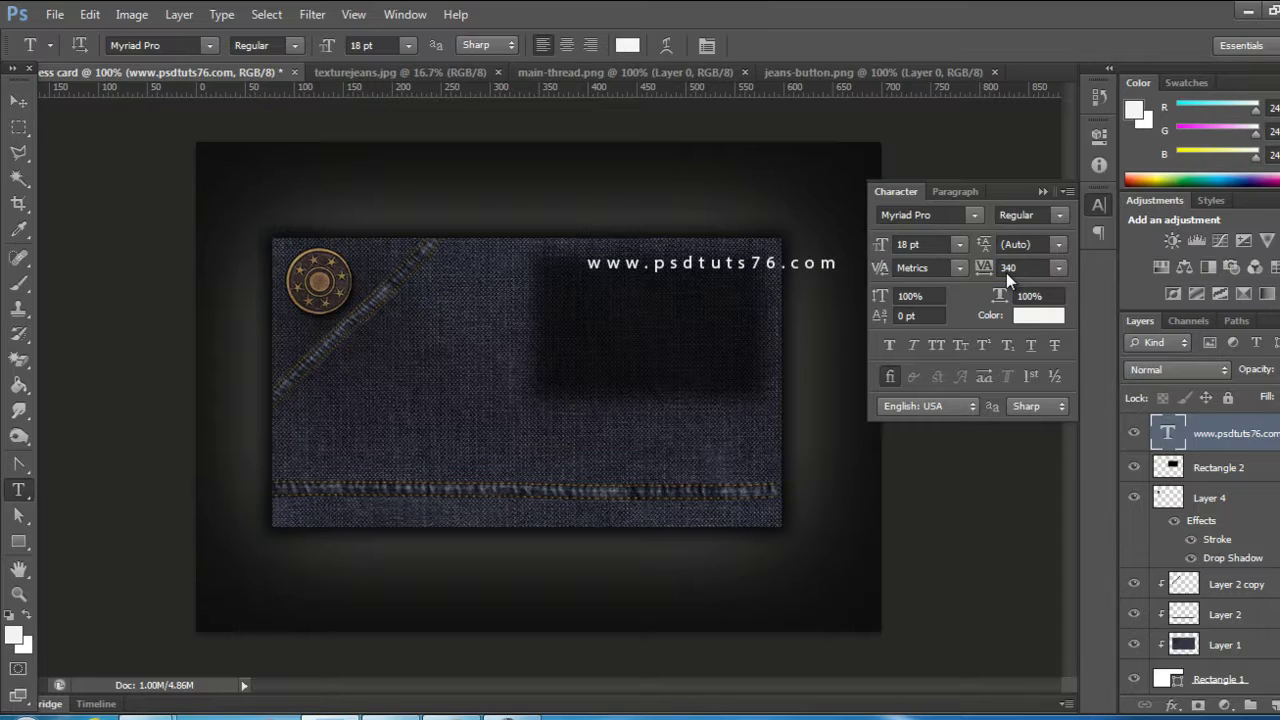
{"action": "left_click", "coordinate": [984, 270]}
{"action": "type", "text": "-20"}
{"action": "key", "text": "Return"}
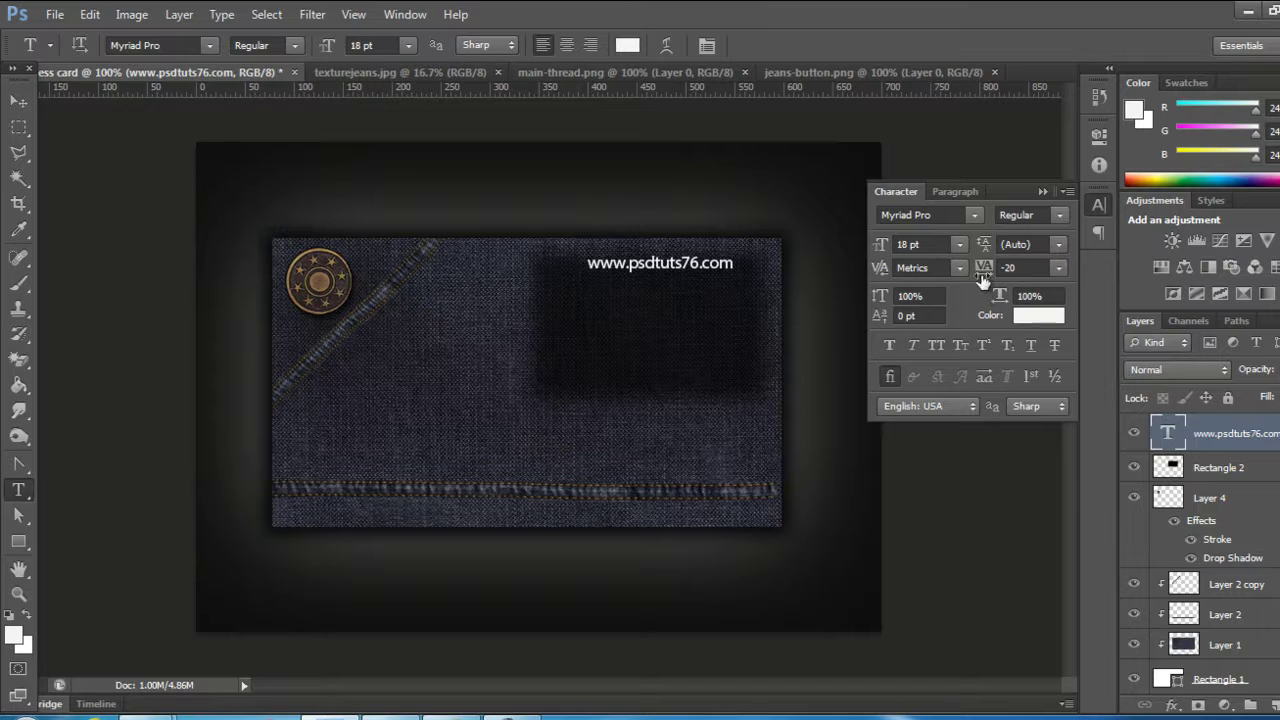
{"action": "left_click", "coordinate": [1057, 267]}
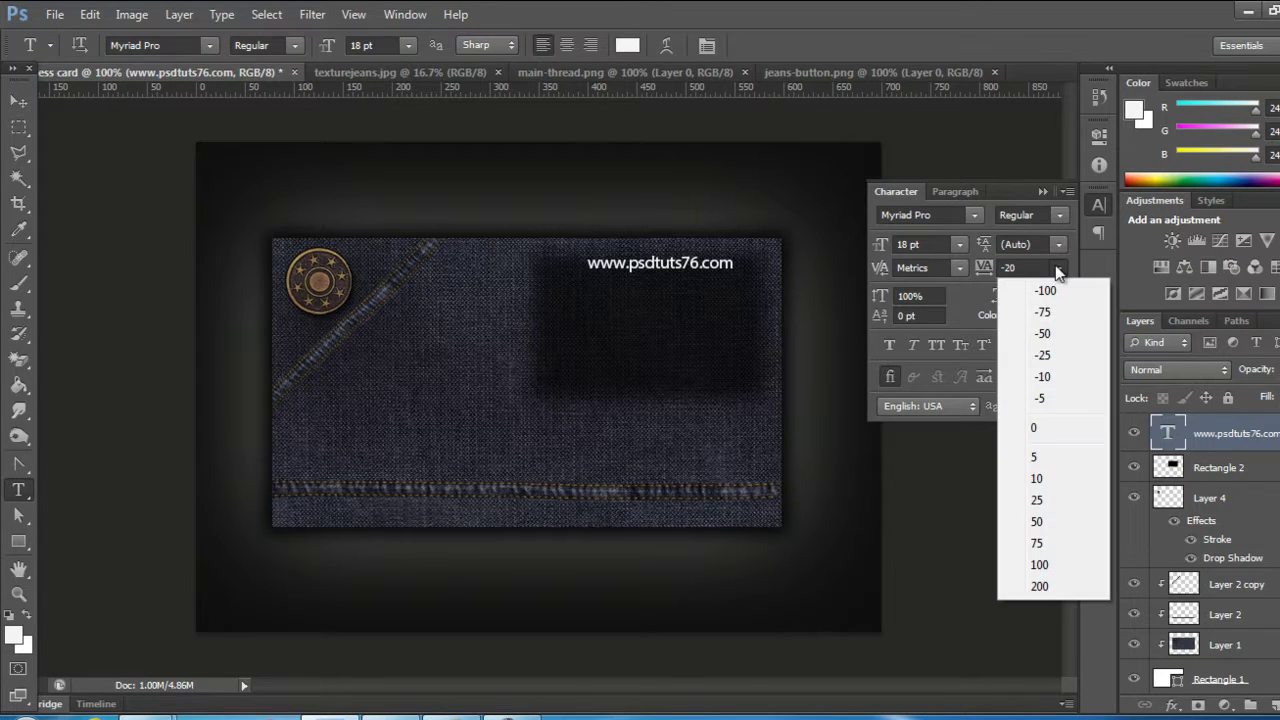
{"action": "left_click", "coordinate": [1050, 460]}
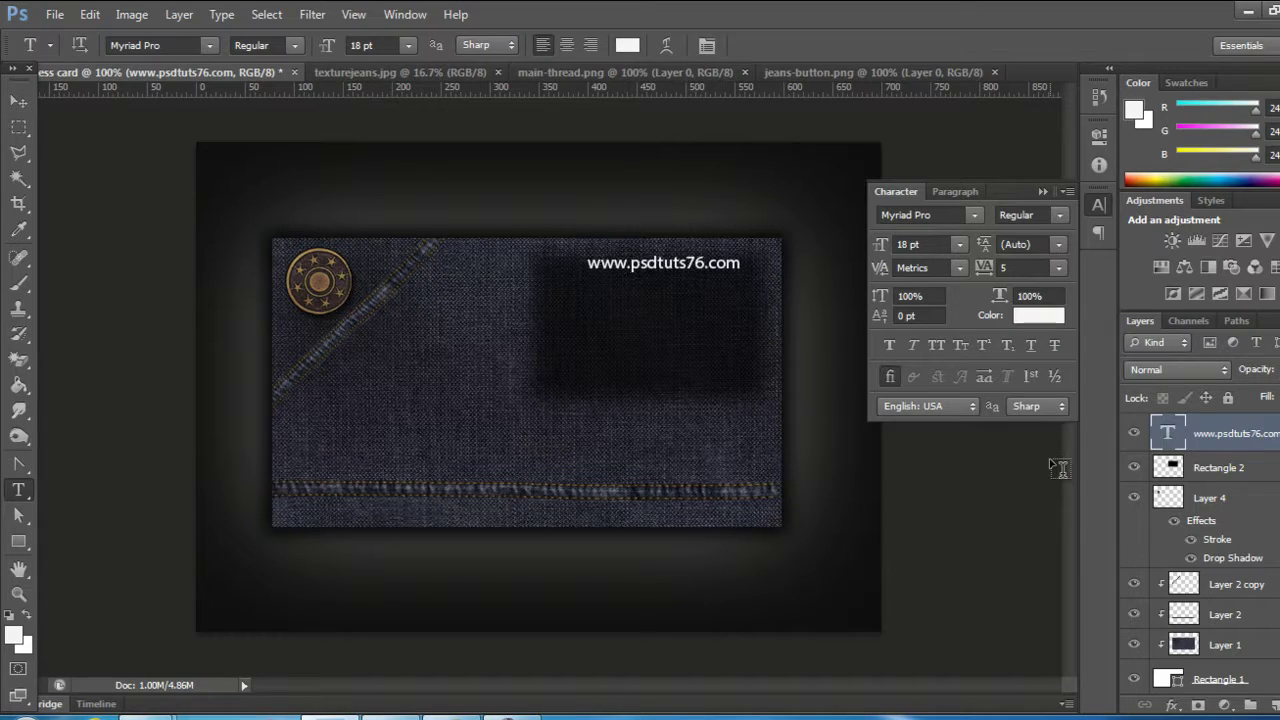
{"action": "left_click", "coordinate": [1058, 267]}
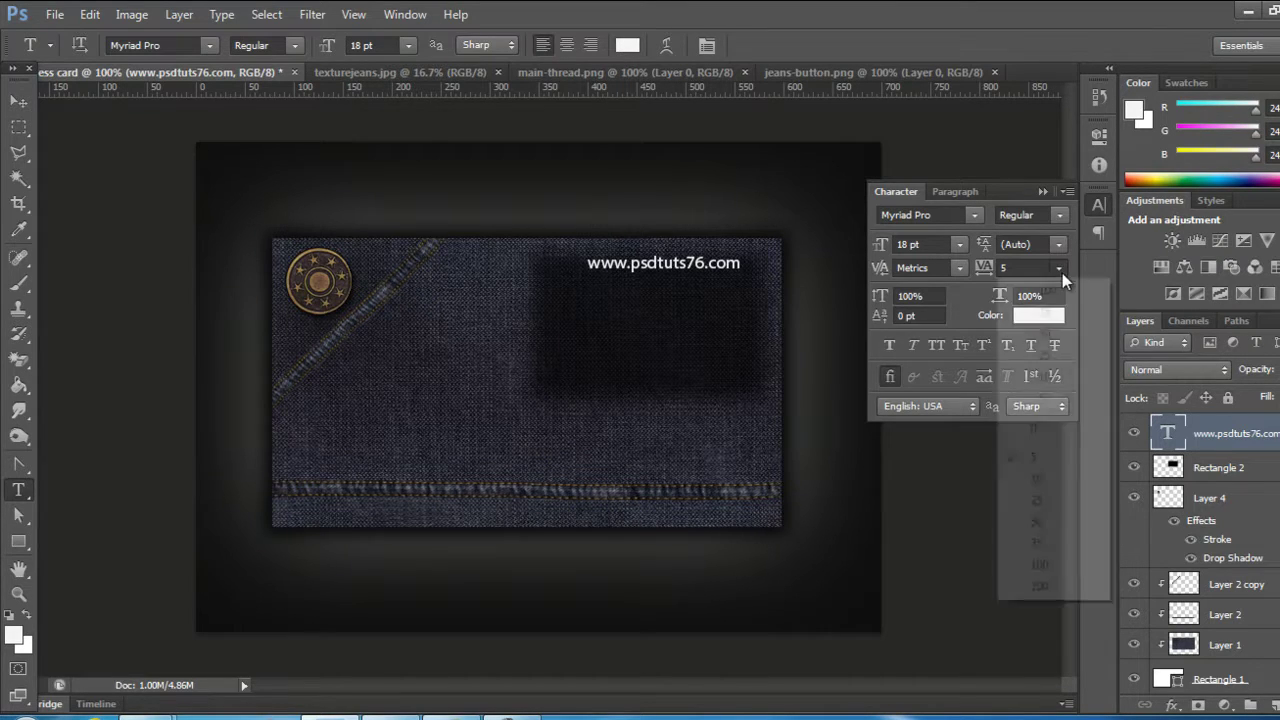
{"action": "left_click", "coordinate": [1047, 477]}
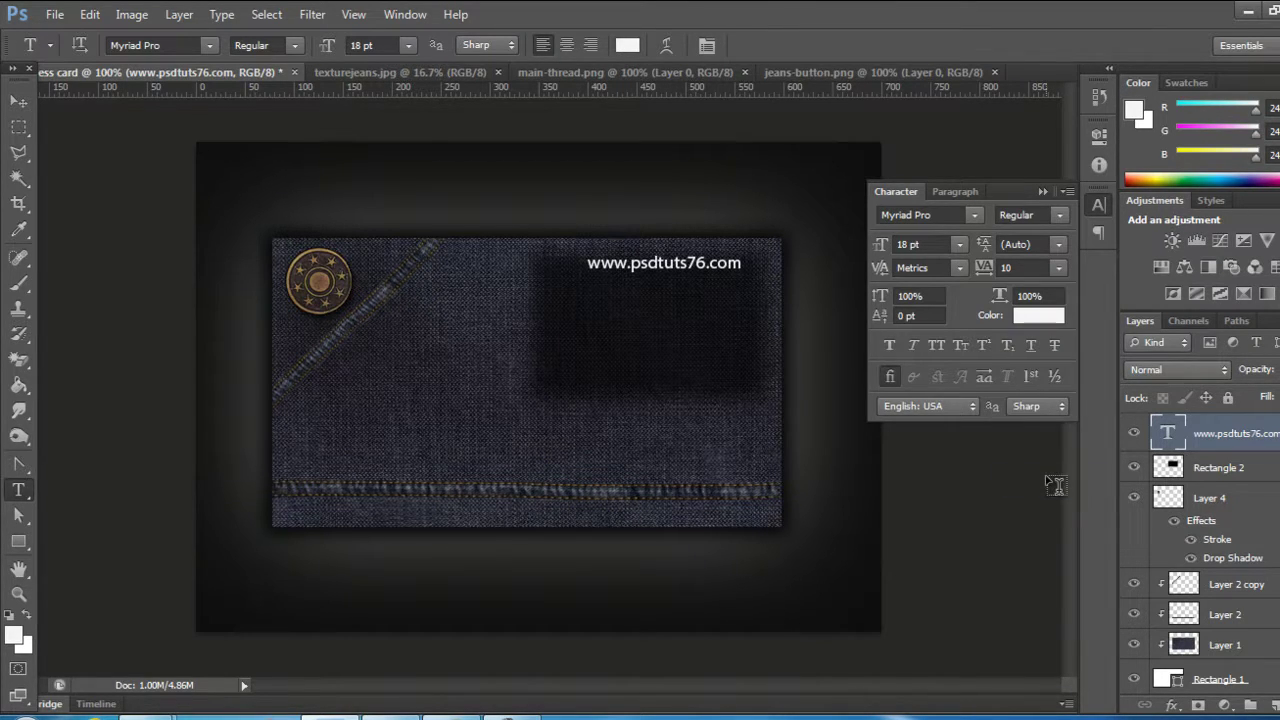
{"action": "left_click", "coordinate": [1043, 192]}
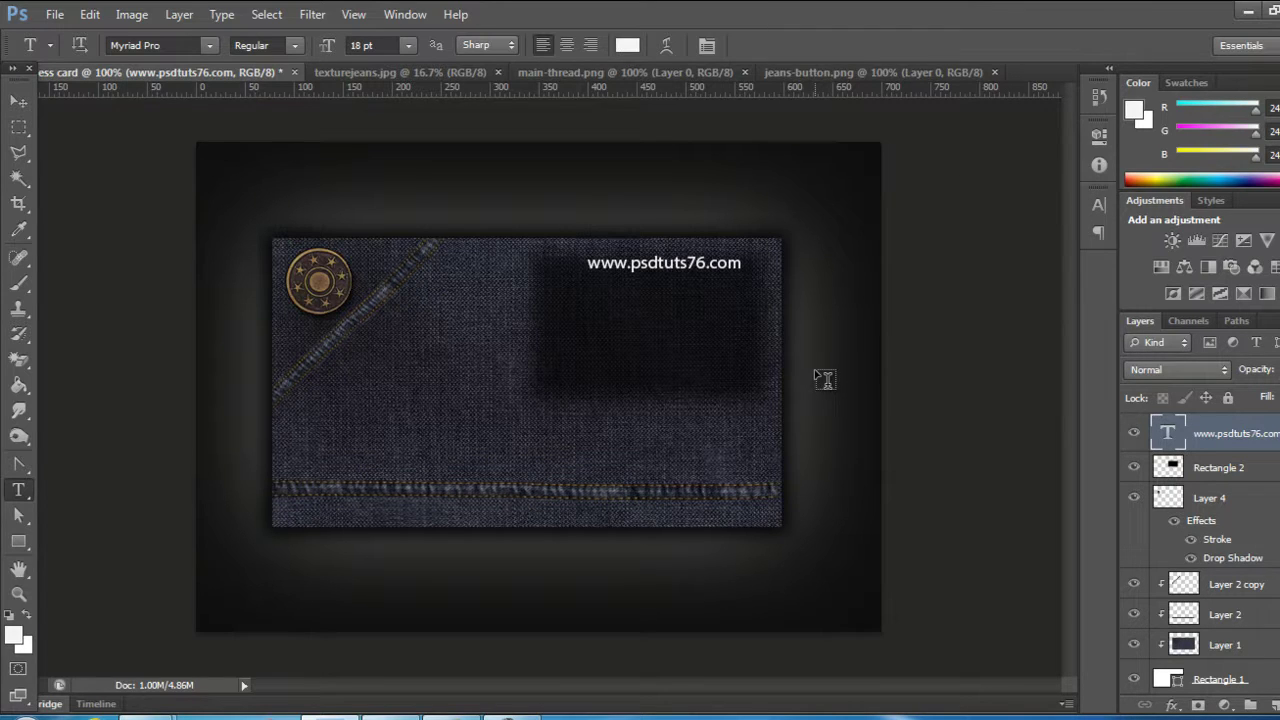
Move the website text slightly lower on the dark panel
{"action": "key", "text": "v"}
{"action": "left_click_drag", "start_coordinate": [648, 269], "coordinate": [646, 284]}
{"action": "key", "text": "Down"}
{"action": "key", "text": "Down"}
{"action": "key", "text": "Down"}
{"action": "key", "text": "Down"}
{"action": "key", "text": "Down"}
{"action": "key", "text": "Down"}
{"action": "key", "text": "Down"}
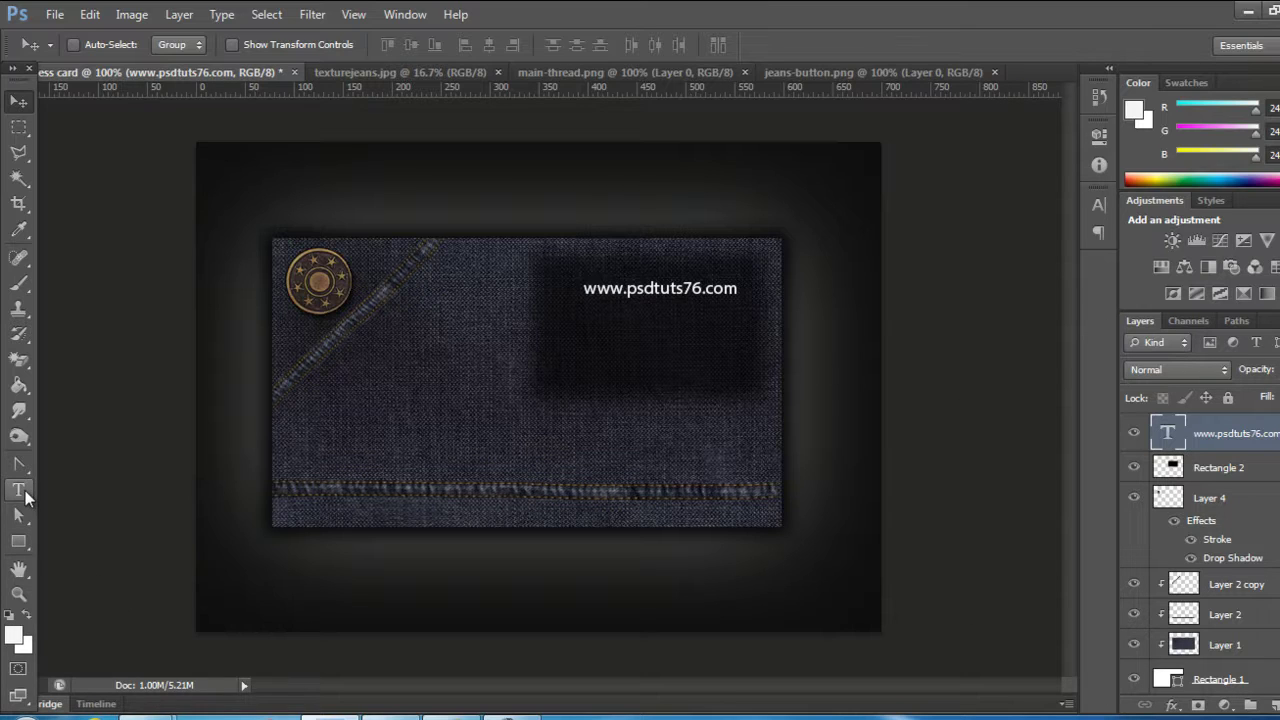
Type the contact e-mail address as a new text line below the website text
{"action": "left_click", "coordinate": [22, 492]}
{"action": "left_click", "coordinate": [593, 334]}
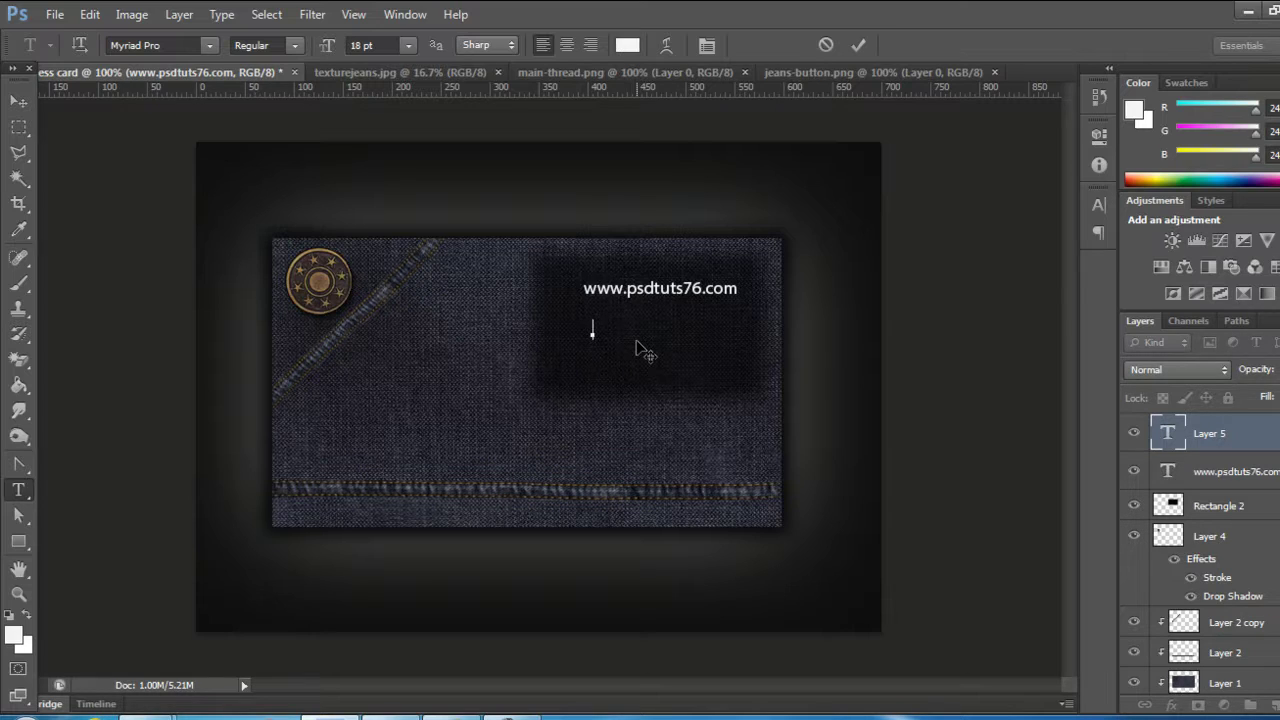
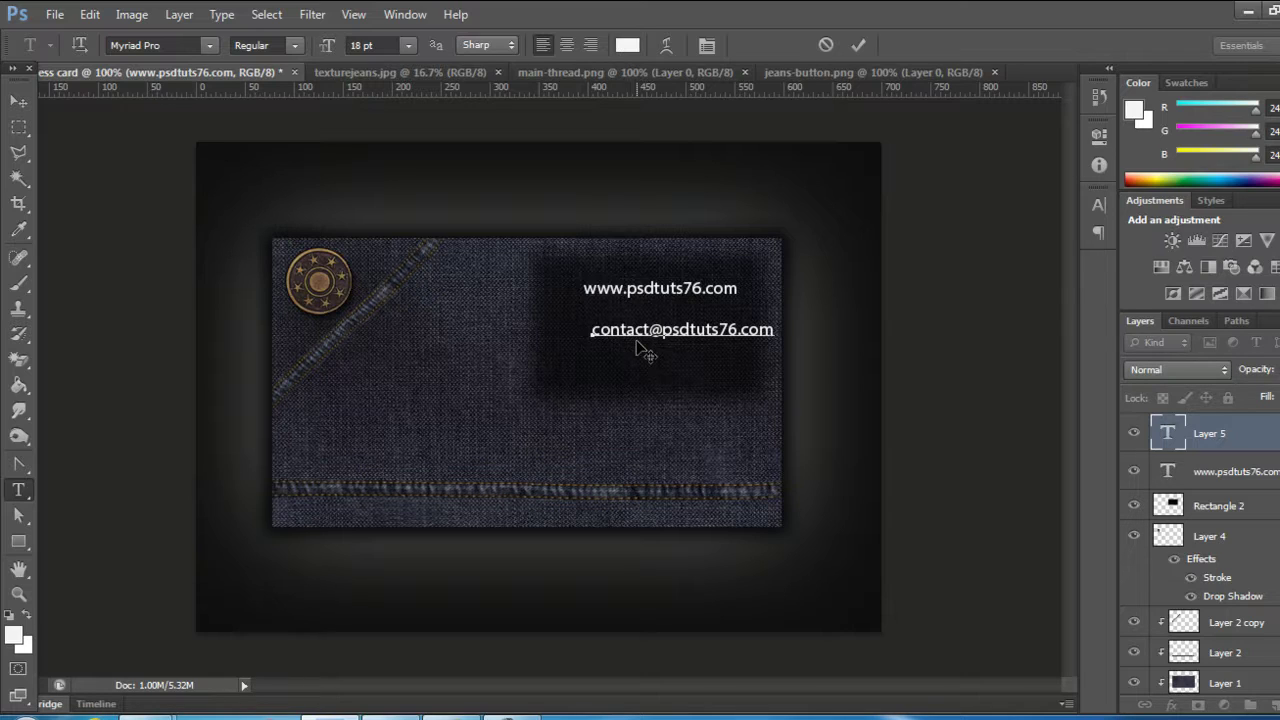
{"action": "left_click", "coordinate": [859, 45]}
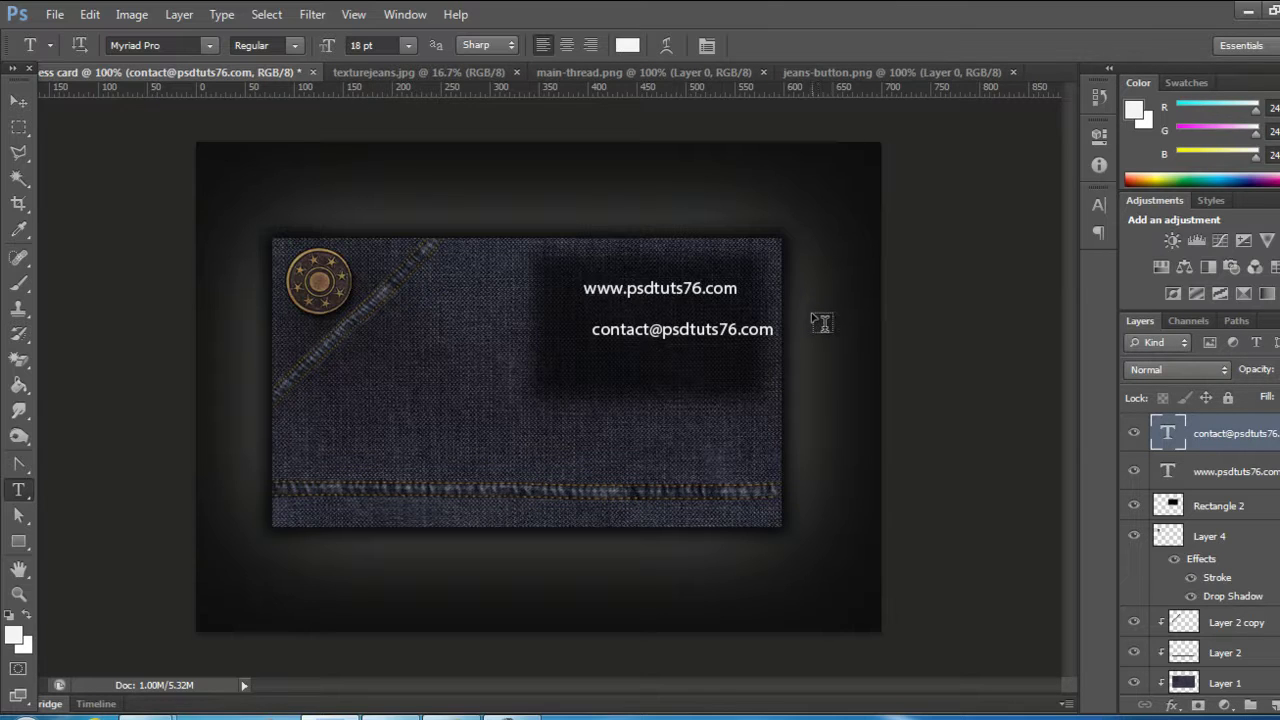
Align the e-mail line under the website text, nudging it up and left
{"action": "key", "text": "v"}
{"action": "left_click_drag", "start_coordinate": [713, 334], "coordinate": [690, 338]}
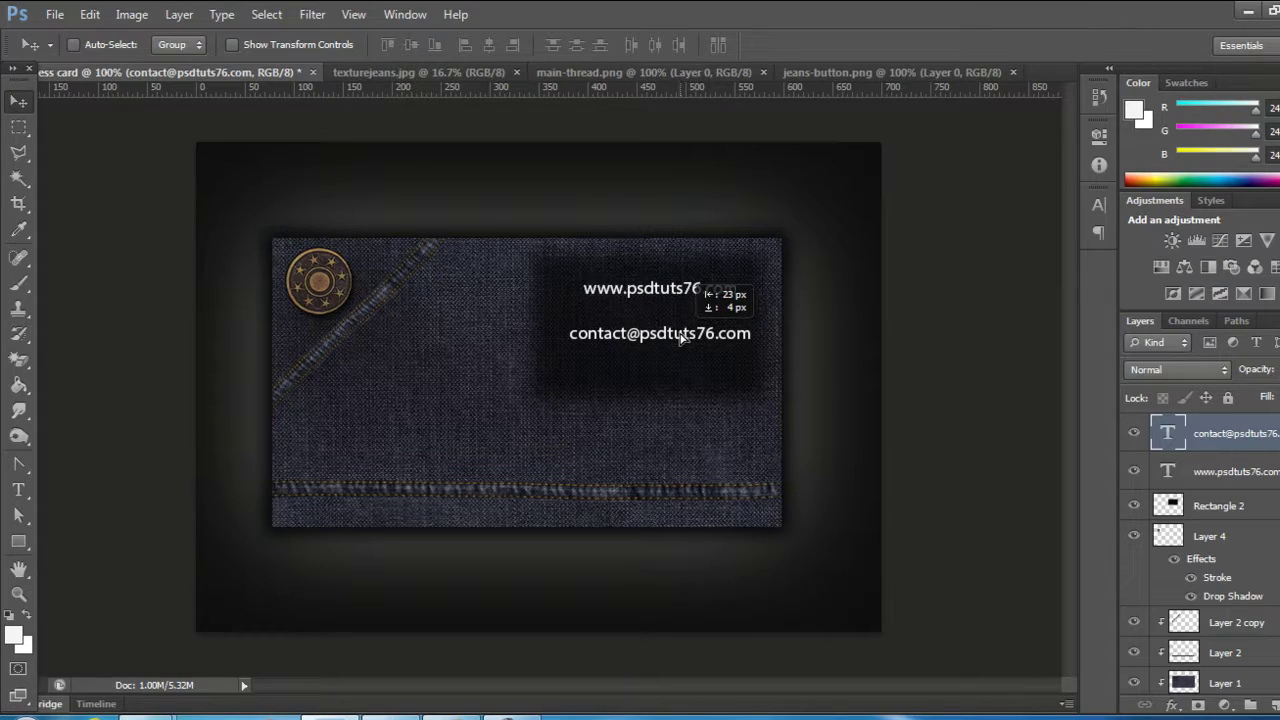
{"action": "left_click_drag", "start_coordinate": [690, 338], "coordinate": [678, 341]}
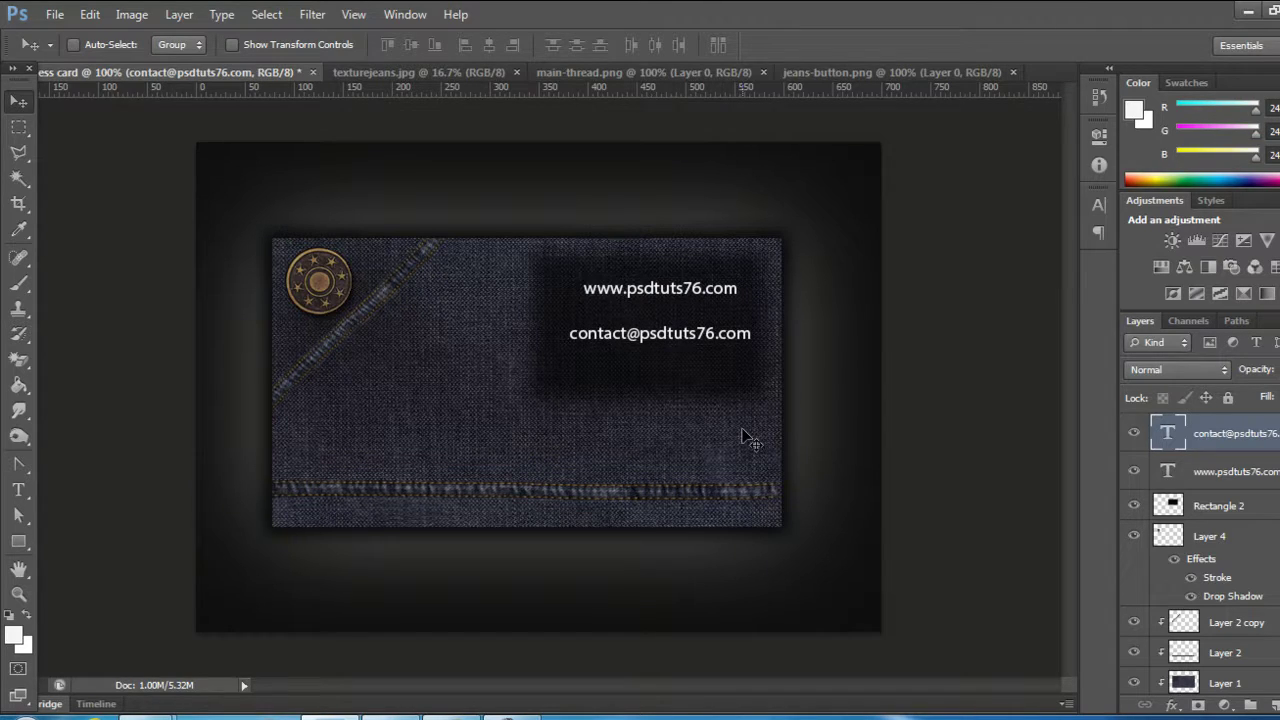
{"action": "key", "text": "Left"}
{"action": "key", "text": "Left"}
{"action": "key", "text": "Left"}
{"action": "key", "text": "Left"}
{"action": "key", "text": "Up"}
{"action": "key", "text": "Up"}
{"action": "key", "text": "Up"}
{"action": "key", "text": "Up"}
{"action": "key", "text": "Up"}
{"action": "key", "text": "Up"}
{"action": "key", "text": "Up"}
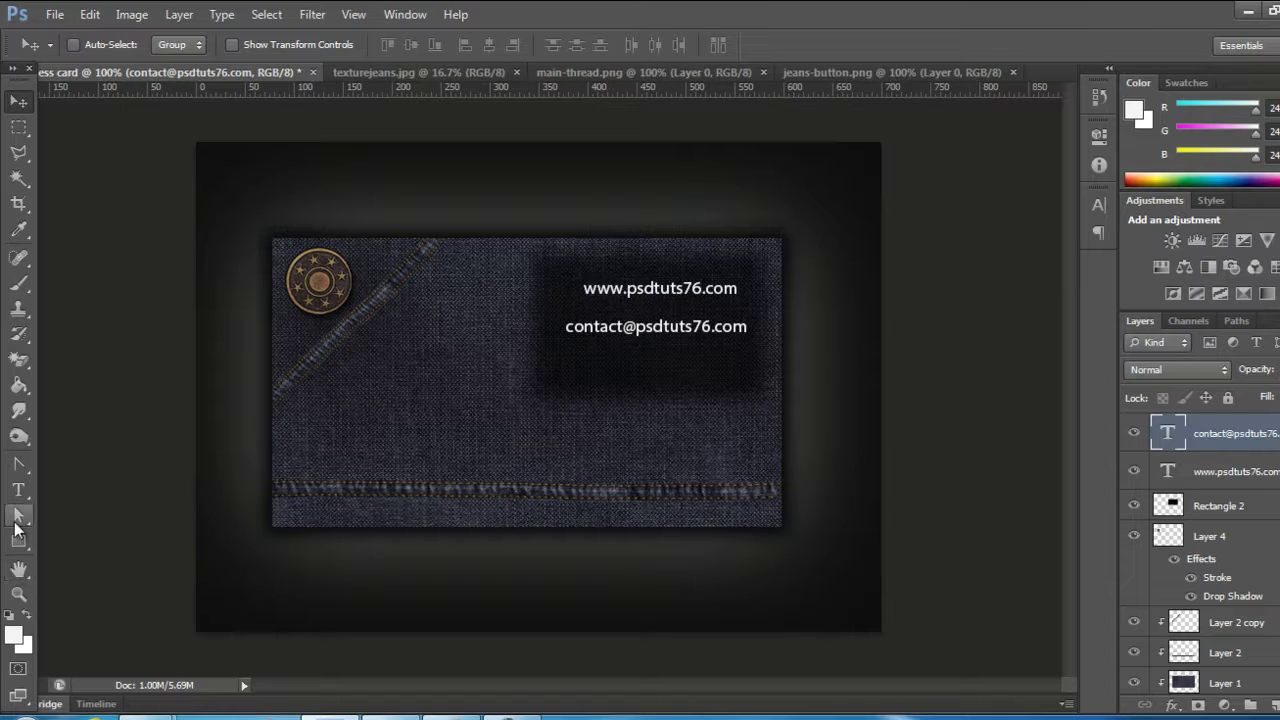
Add the phone number as a white text line beneath the e-mail address
{"action": "left_click", "coordinate": [18, 491]}
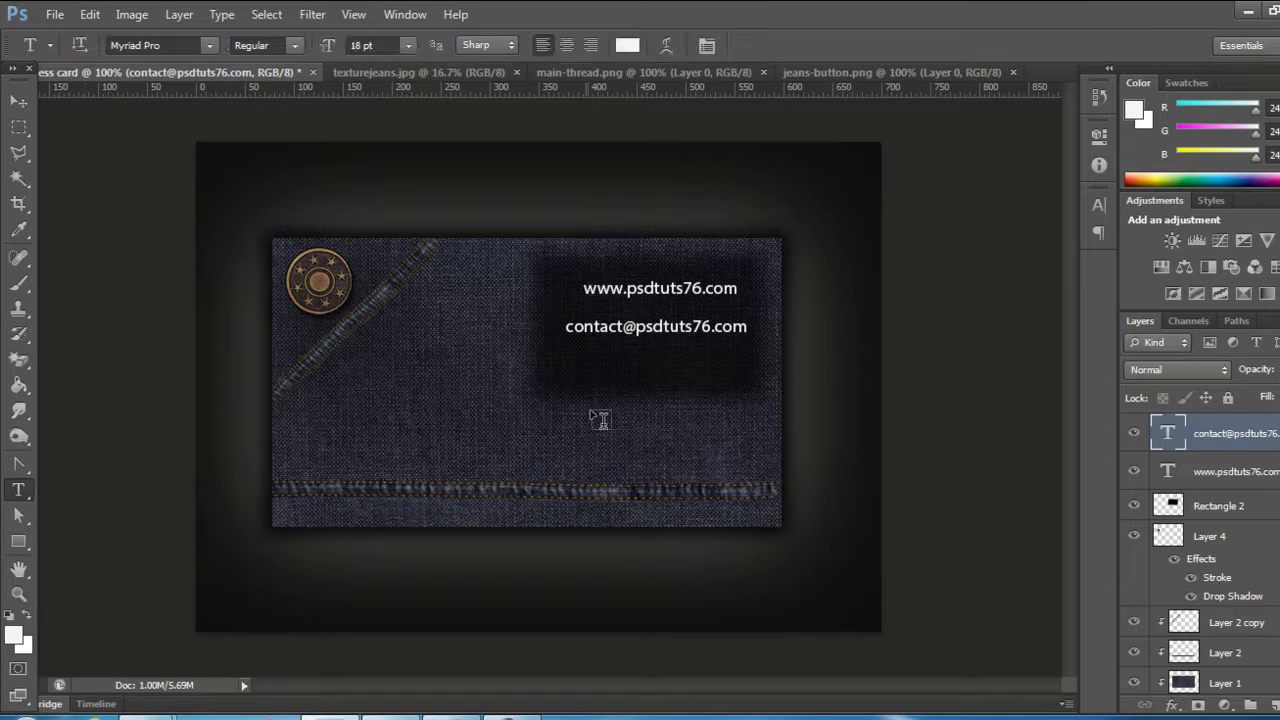
{"action": "left_click", "coordinate": [569, 362]}
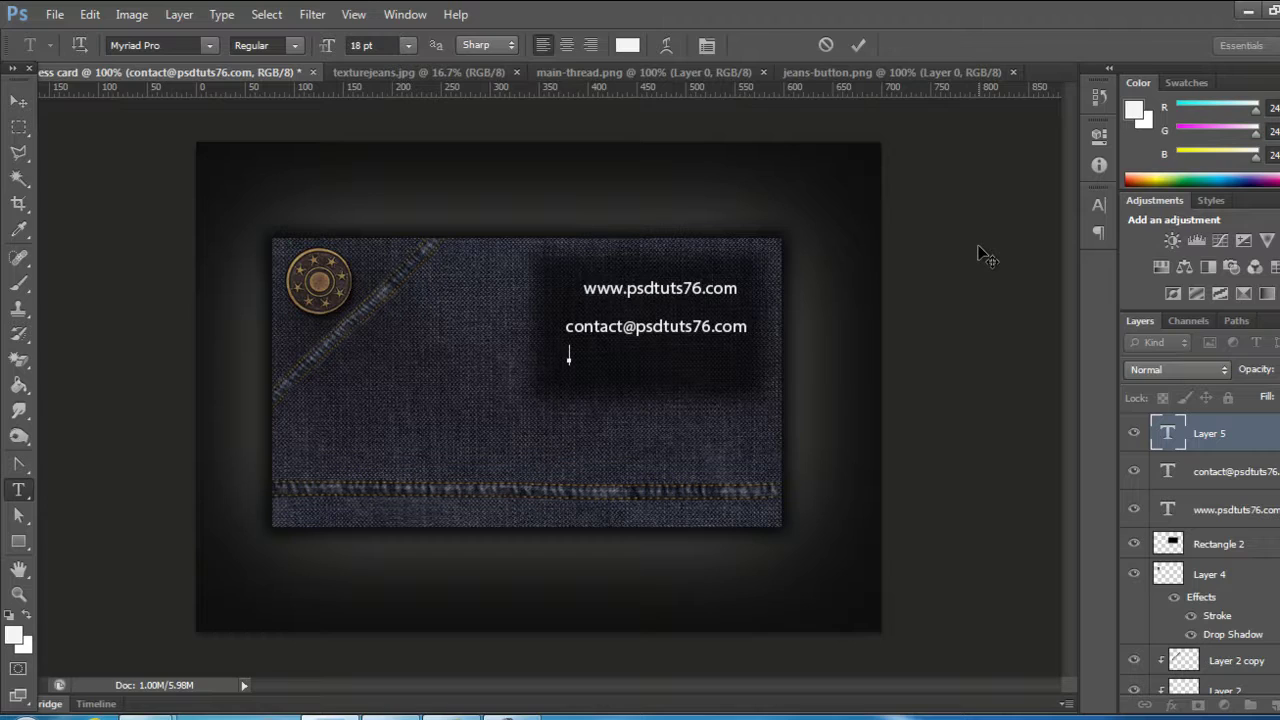
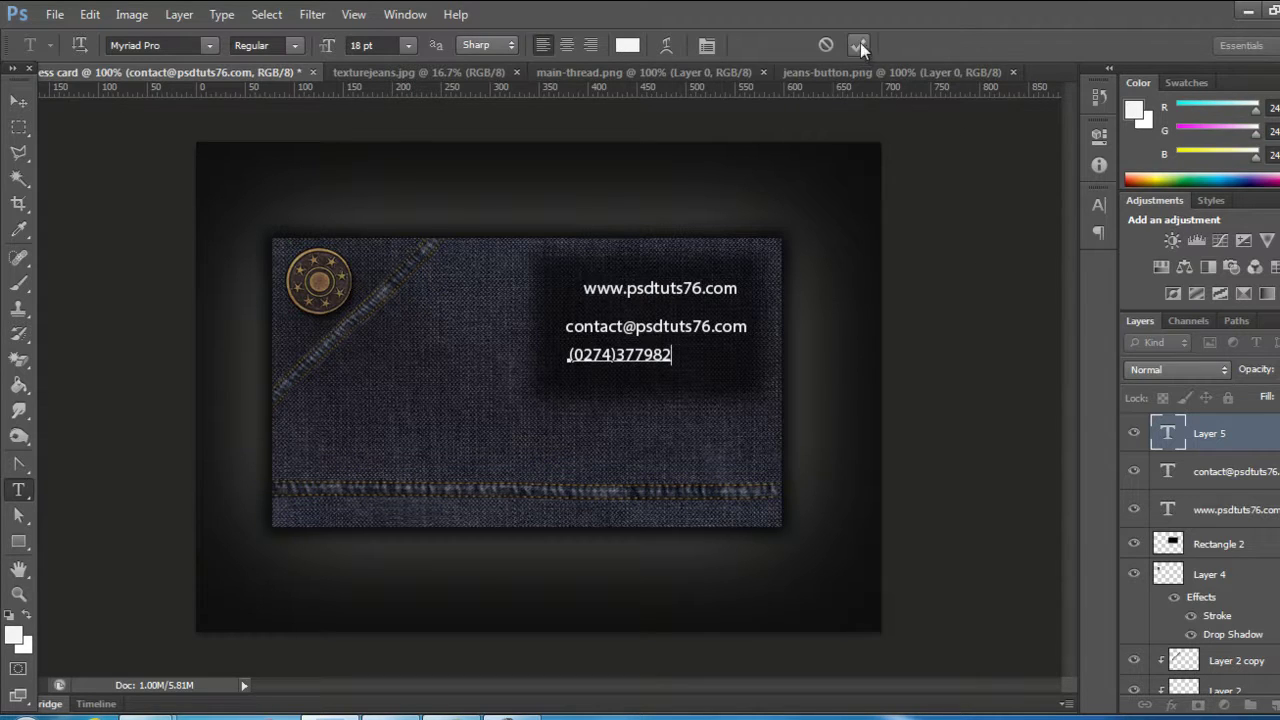
{"action": "left_click", "coordinate": [858, 45]}
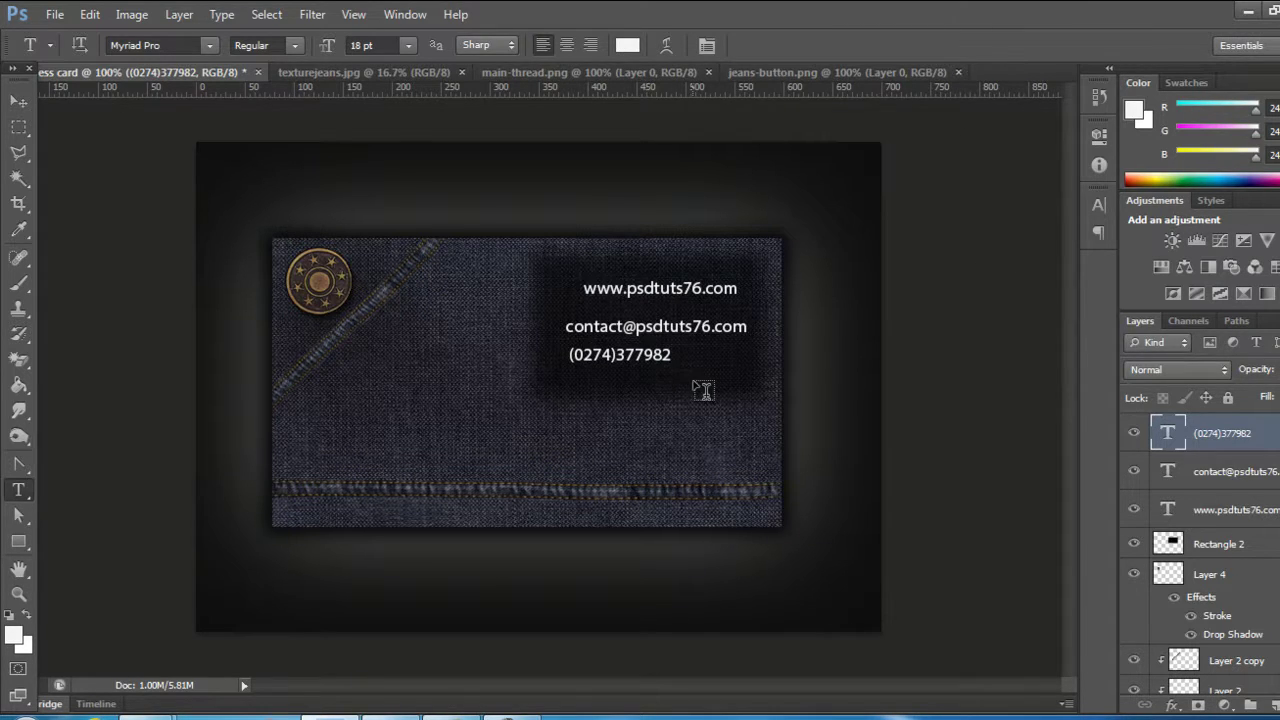
{"action": "left_click", "coordinate": [1246, 552]}
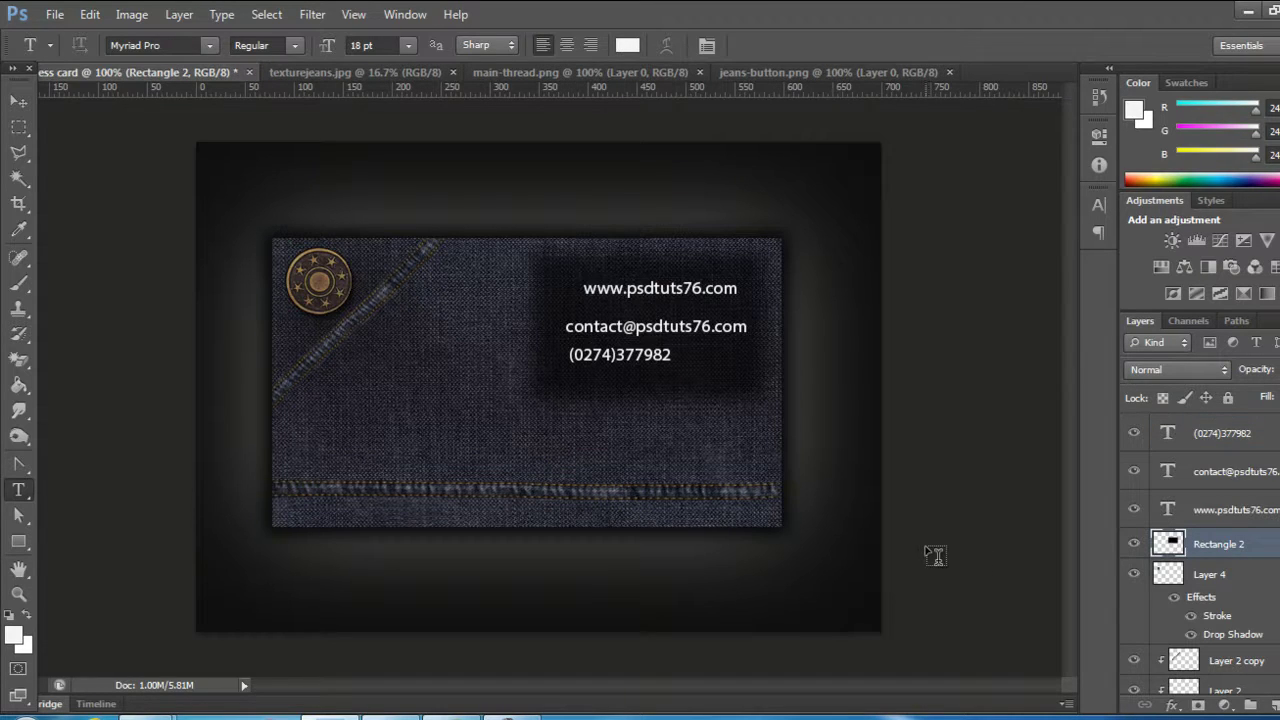
Stretch the Rectangle 2 panel leftward to about 100.72% width behind the contact lines
{"action": "key", "text": "ctrl+t"}
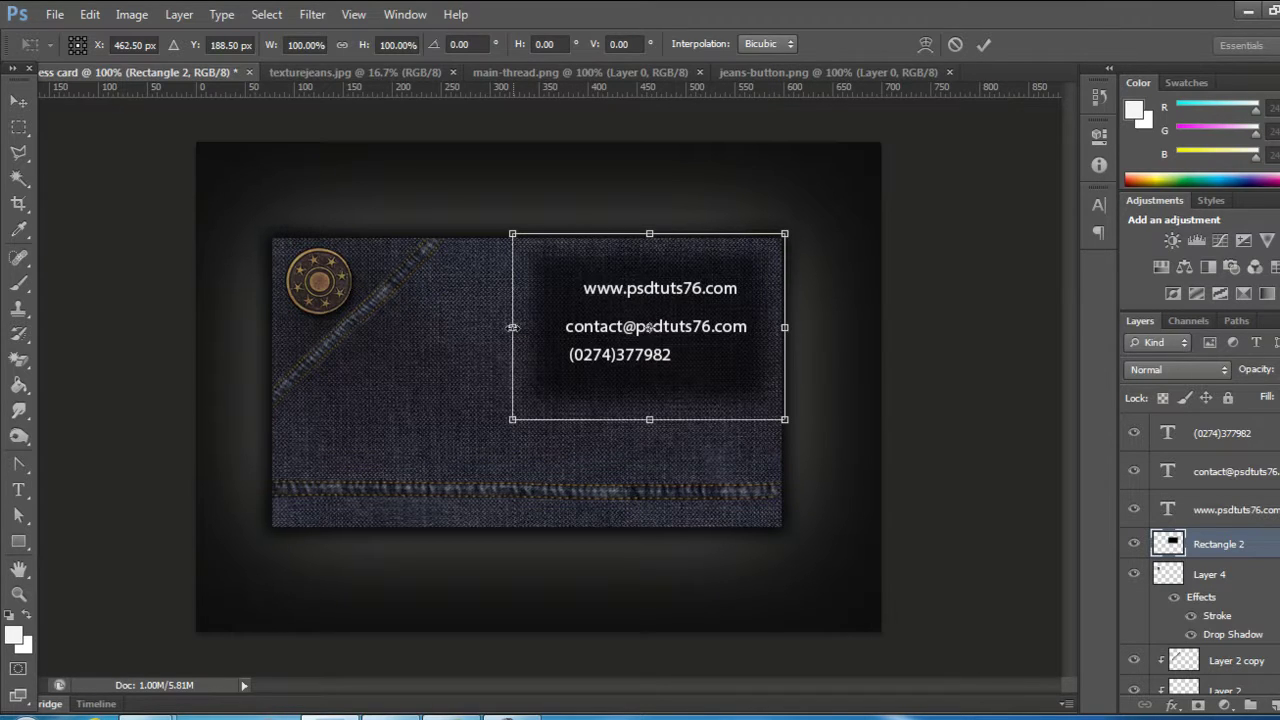
{"action": "mouse_move", "coordinate": [512, 327]}
{"action": "left_mouse_down"}
{"action": "mouse_move", "coordinate": [496, 327]}
{"action": "mouse_move", "coordinate": [511, 328]}
{"action": "left_mouse_up"}
{"action": "left_click", "coordinate": [985, 44]}
{"action": "key", "text": "t"}
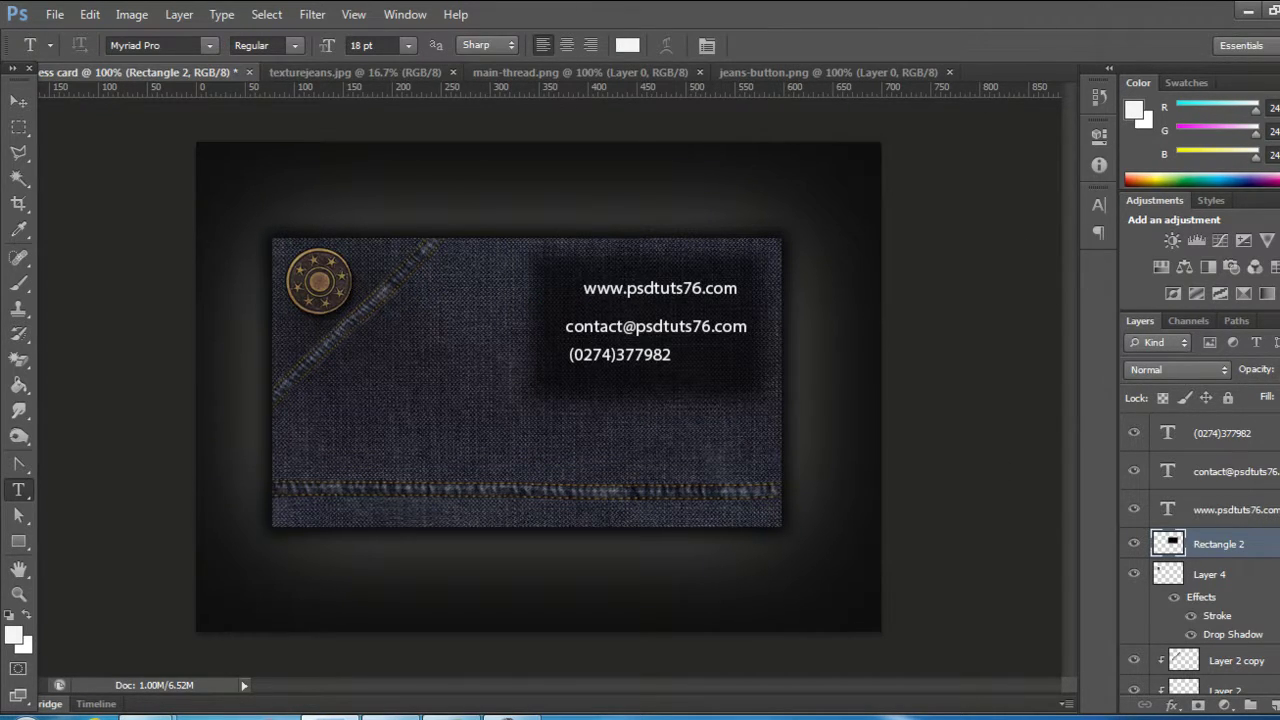
{"action": "left_click", "coordinate": [1237, 444]}
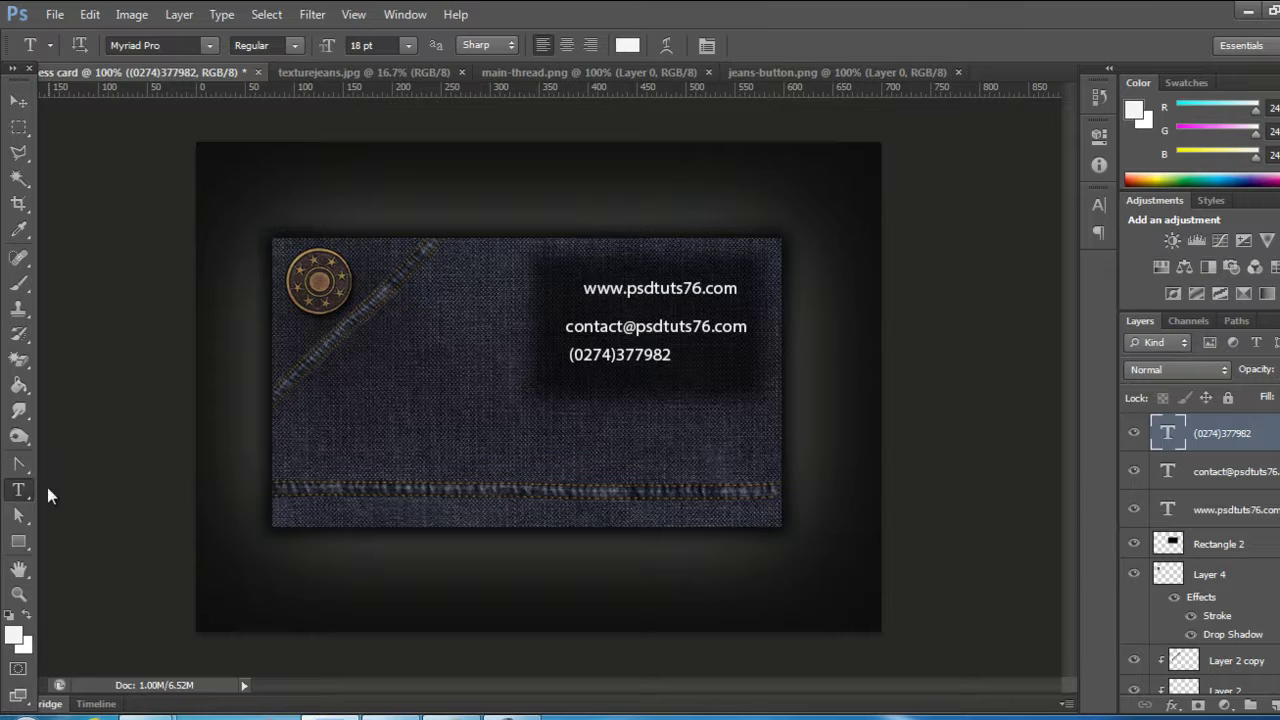
Switch to the Custom Shape tool and open the custom shape library
{"action": "left_click", "coordinate": [18, 541]}
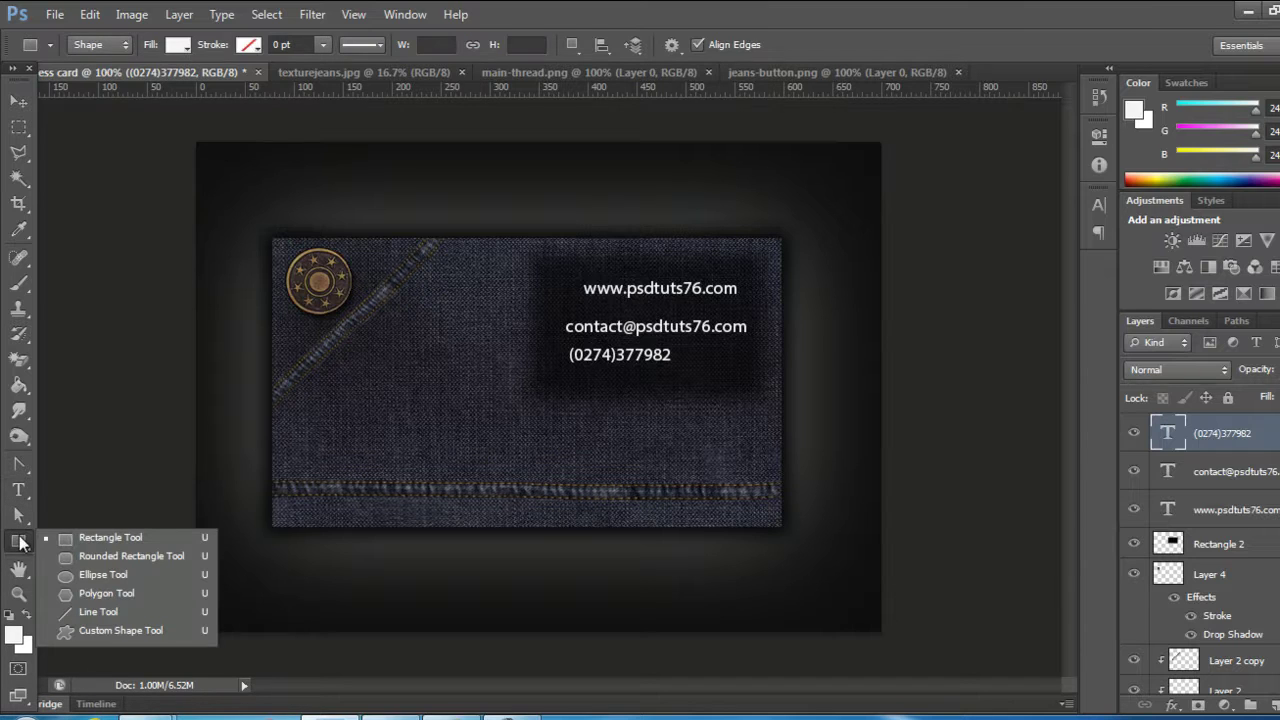
{"action": "left_click", "coordinate": [108, 630]}
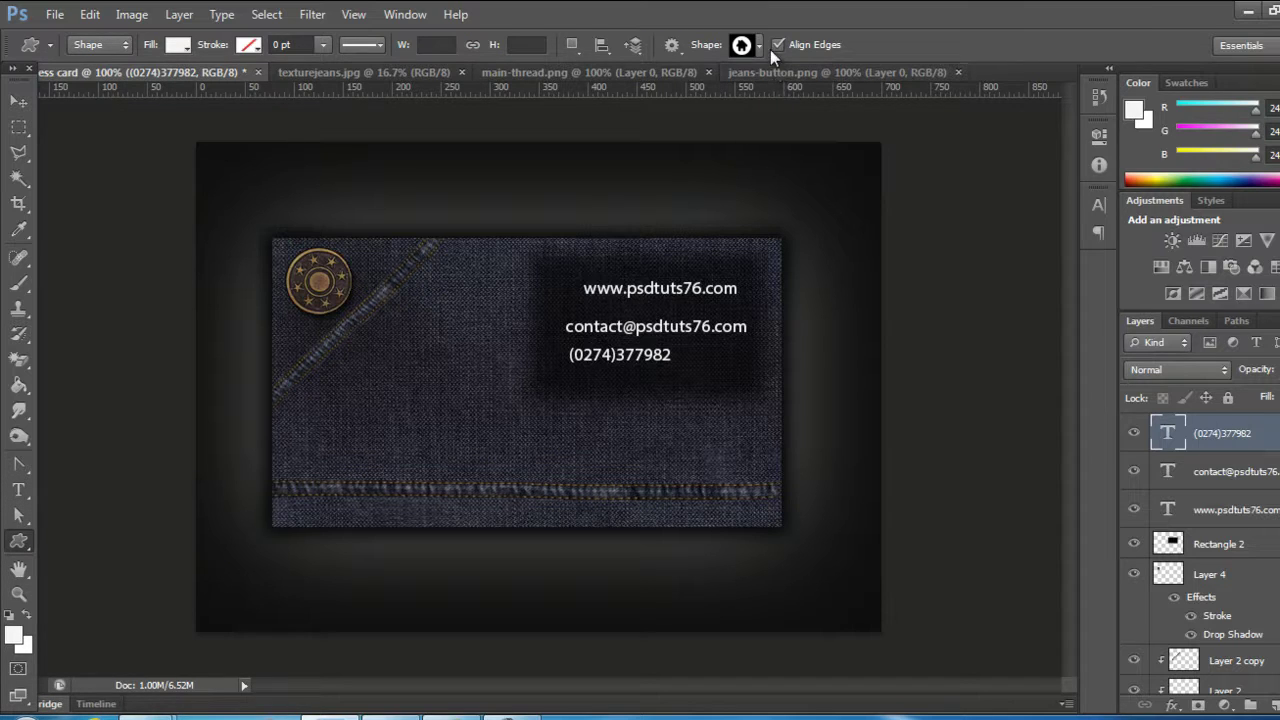
{"action": "left_click", "coordinate": [759, 44]}
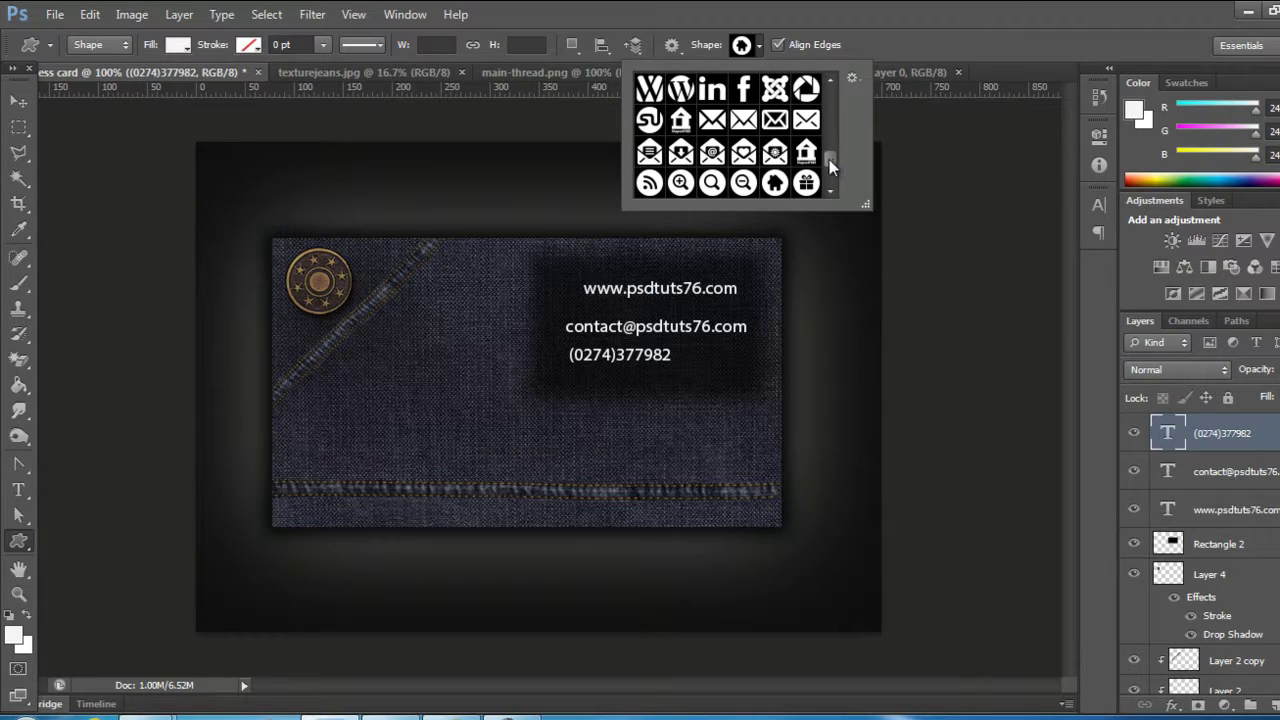
{"action": "left_click_drag", "start_coordinate": [829, 158], "coordinate": [830, 174]}
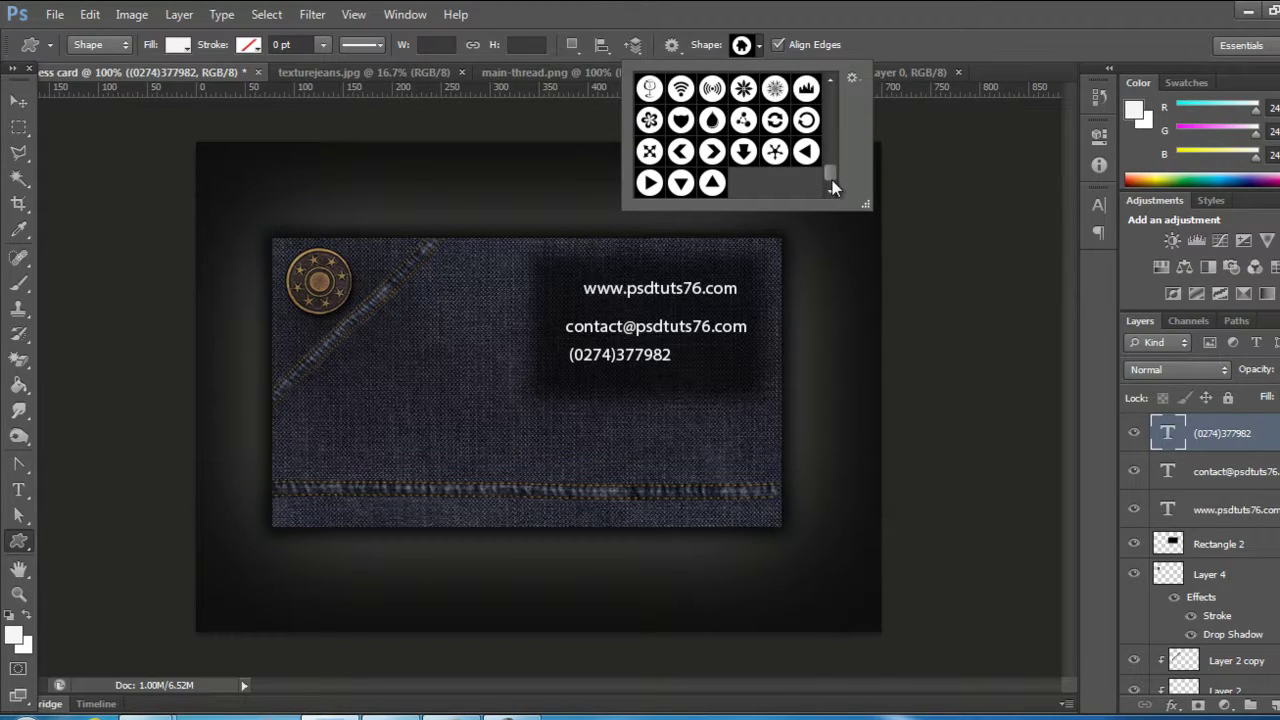
Scroll to the phone icons, choose the Mobile shape and place it on the card
{"action": "scroll", "coordinate": [794, 161], "scroll_direction": "up", "scroll_amount": 1}
{"action": "scroll", "coordinate": [794, 168], "scroll_direction": "up", "scroll_amount": 1}
{"action": "scroll", "coordinate": [794, 168], "scroll_direction": "up", "scroll_amount": 1}
{"action": "scroll", "coordinate": [794, 168], "scroll_direction": "up", "scroll_amount": 1}
{"action": "scroll", "coordinate": [794, 168], "scroll_direction": "up", "scroll_amount": 1}
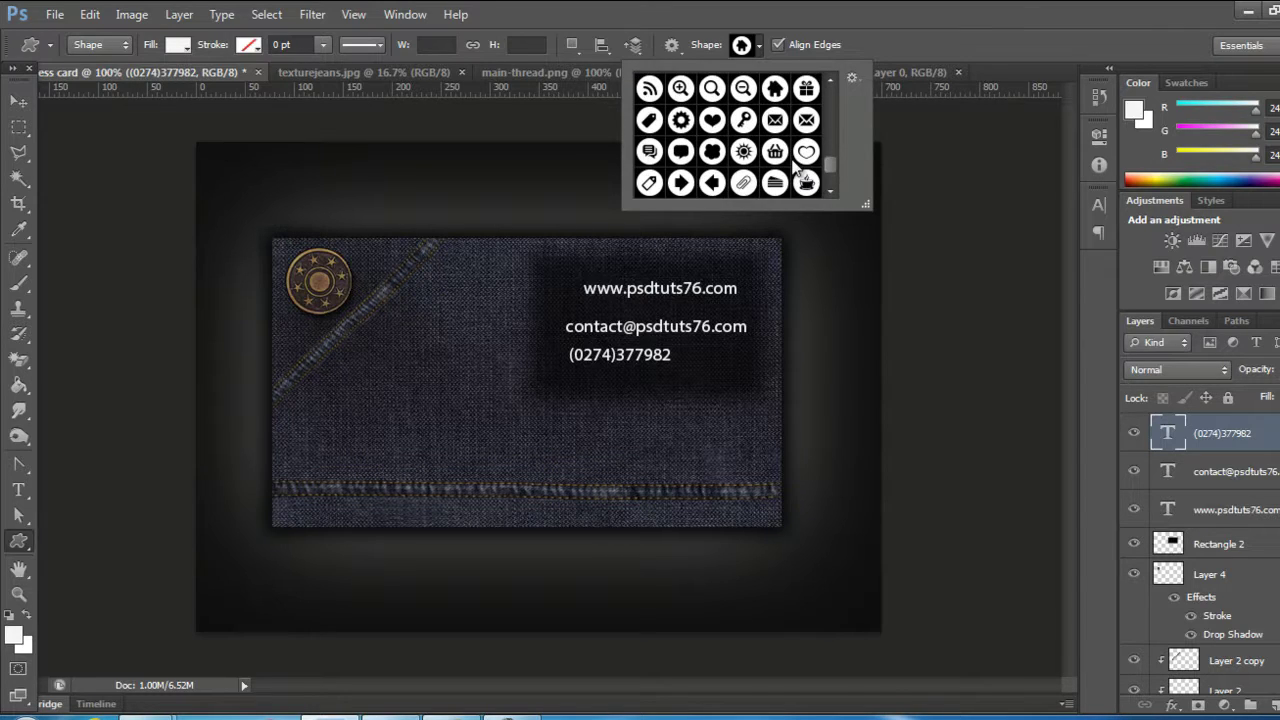
{"action": "scroll", "coordinate": [790, 165], "scroll_direction": "up", "scroll_amount": 1}
{"action": "scroll", "coordinate": [780, 158], "scroll_direction": "up", "scroll_amount": 2}
{"action": "scroll", "coordinate": [779, 158], "scroll_direction": "up", "scroll_amount": 1}
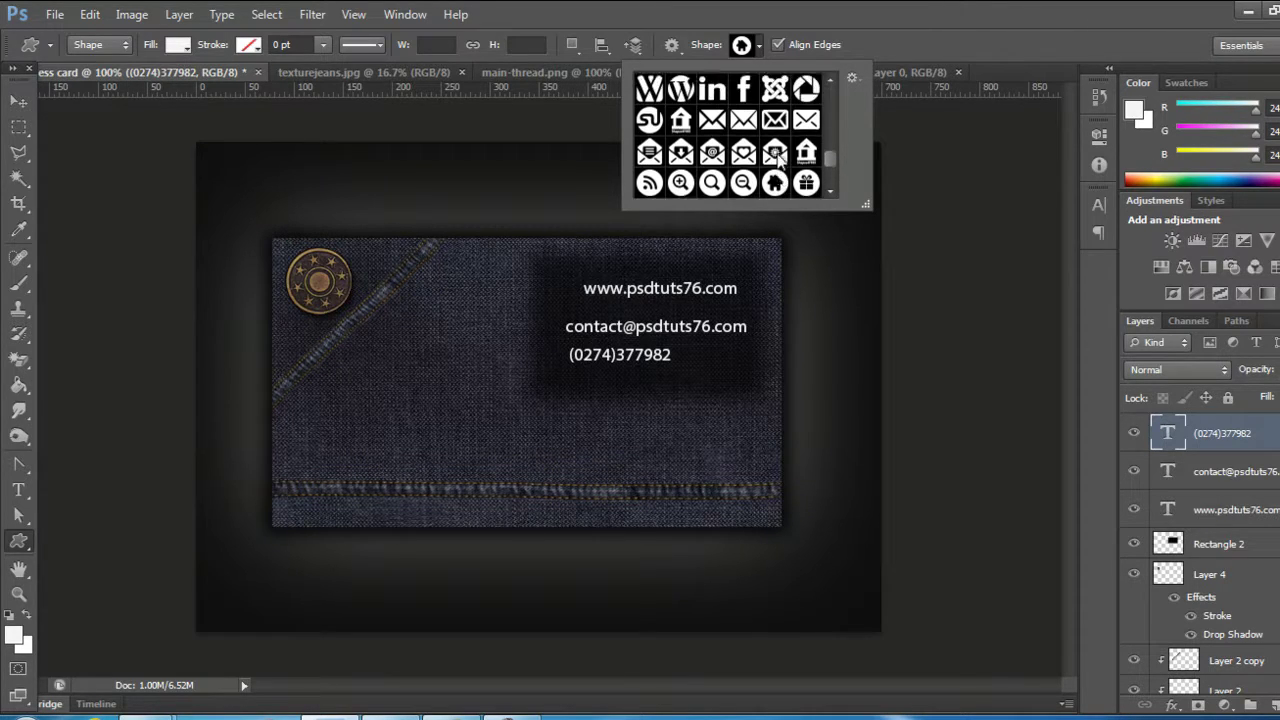
{"action": "scroll", "coordinate": [779, 160], "scroll_direction": "up", "scroll_amount": 1}
{"action": "scroll", "coordinate": [778, 158], "scroll_direction": "up", "scroll_amount": 1}
{"action": "scroll", "coordinate": [778, 158], "scroll_direction": "up", "scroll_amount": 1}
{"action": "scroll", "coordinate": [778, 158], "scroll_direction": "up", "scroll_amount": 1}
{"action": "scroll", "coordinate": [778, 158], "scroll_direction": "up", "scroll_amount": 1}
{"action": "scroll", "coordinate": [778, 158], "scroll_direction": "up", "scroll_amount": 1}
{"action": "scroll", "coordinate": [778, 160], "scroll_direction": "up", "scroll_amount": 1}
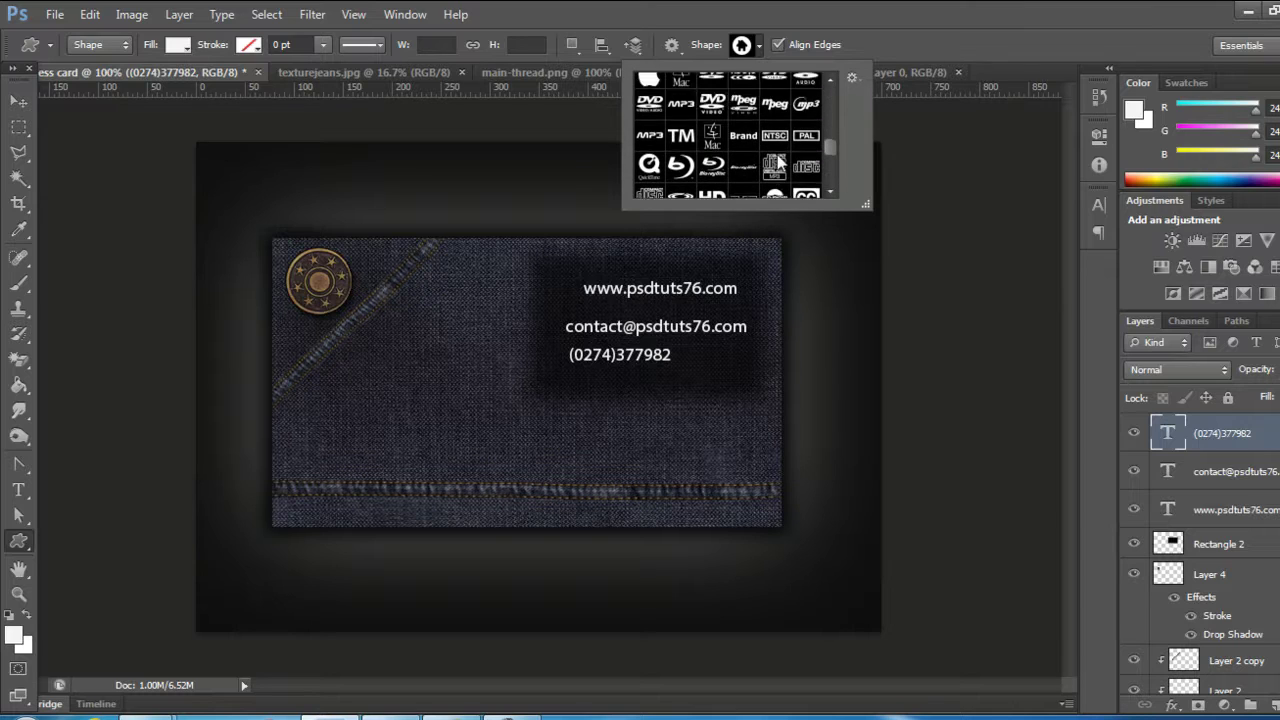
{"action": "scroll", "coordinate": [777, 162], "scroll_direction": "up", "scroll_amount": 2}
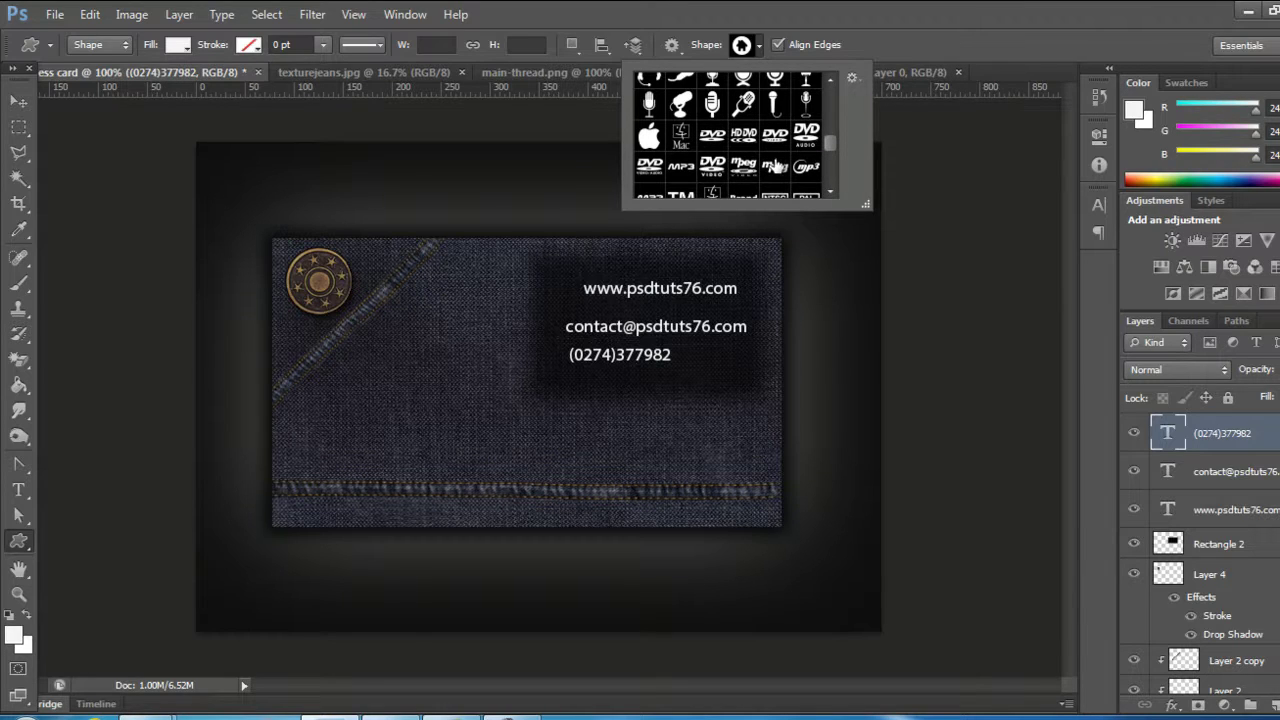
{"action": "scroll", "coordinate": [775, 172], "scroll_direction": "up", "scroll_amount": 2}
{"action": "scroll", "coordinate": [775, 170], "scroll_direction": "up", "scroll_amount": 1}
{"action": "scroll", "coordinate": [775, 170], "scroll_direction": "up", "scroll_amount": 2}
{"action": "scroll", "coordinate": [775, 168], "scroll_direction": "up", "scroll_amount": 1}
{"action": "scroll", "coordinate": [775, 168], "scroll_direction": "up", "scroll_amount": 1}
{"action": "scroll", "coordinate": [776, 164], "scroll_direction": "up", "scroll_amount": 1}
{"action": "scroll", "coordinate": [777, 160], "scroll_direction": "up", "scroll_amount": 1}
{"action": "scroll", "coordinate": [777, 160], "scroll_direction": "up", "scroll_amount": 1}
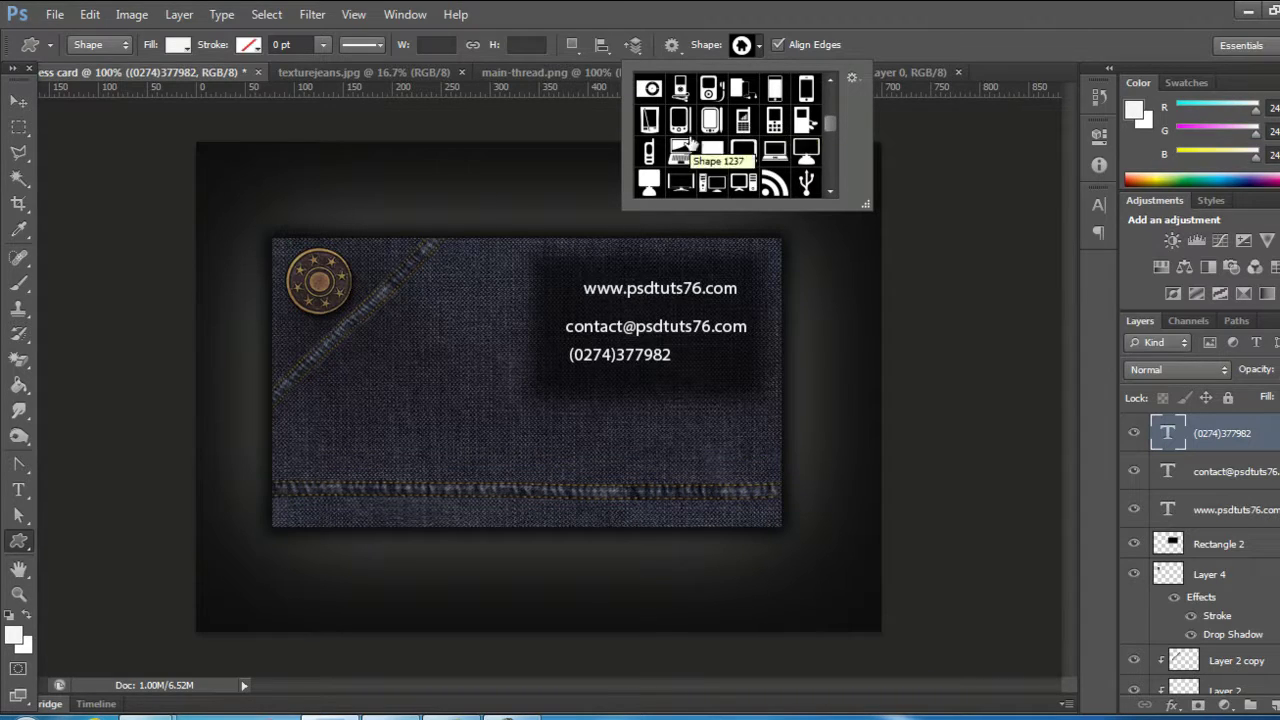
{"action": "left_click", "coordinate": [776, 122]}
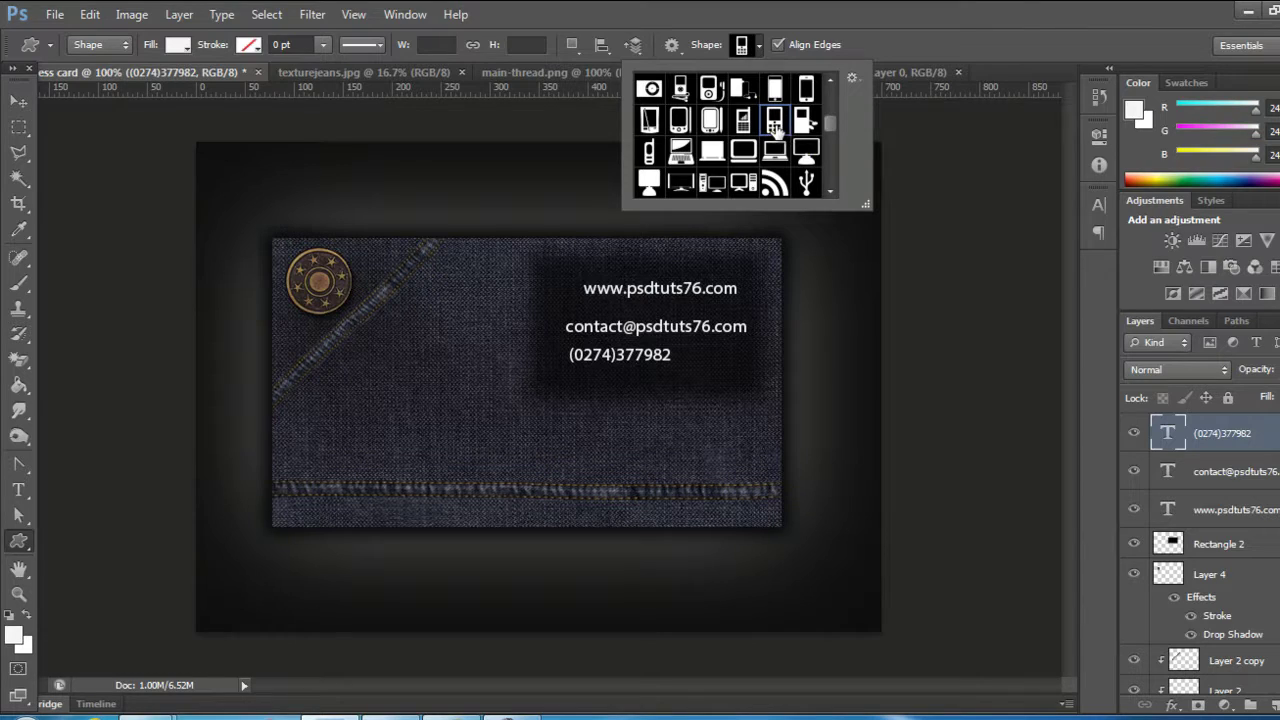
{"action": "left_click", "coordinate": [565, 322]}
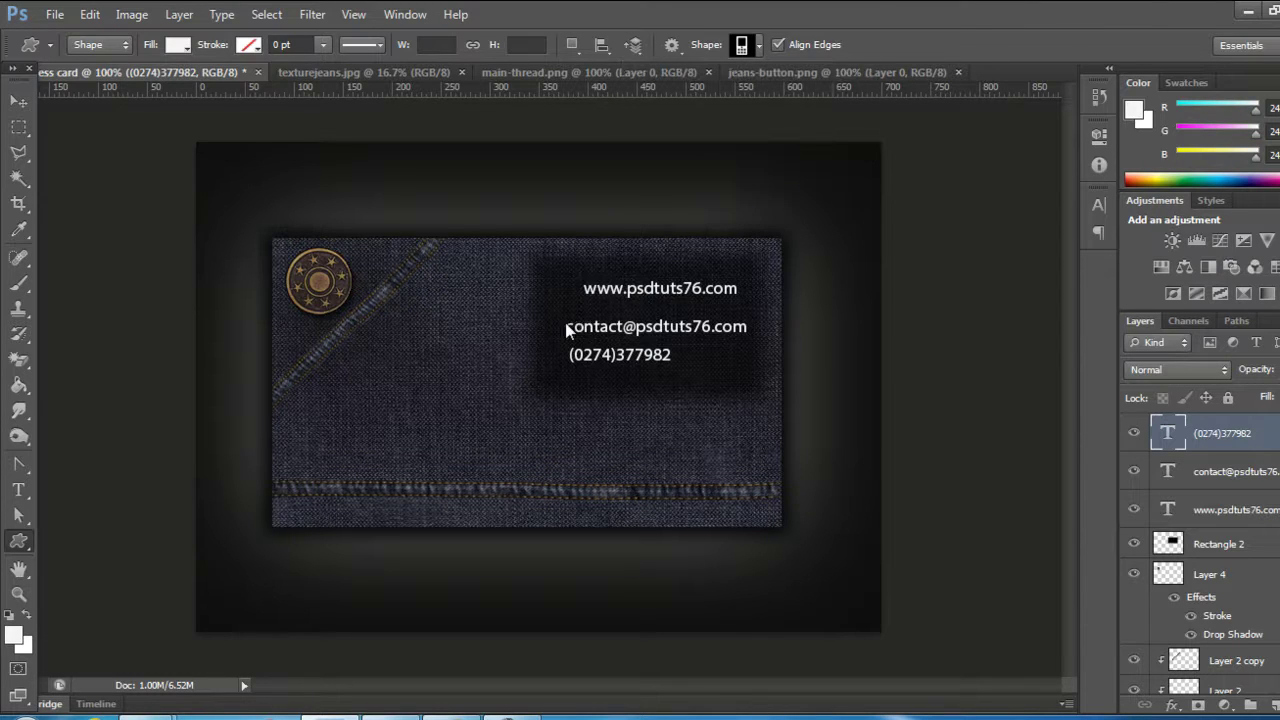
Create a 100 x 100 px mobile phone shape filled white
{"action": "left_click", "coordinate": [729, 317]}
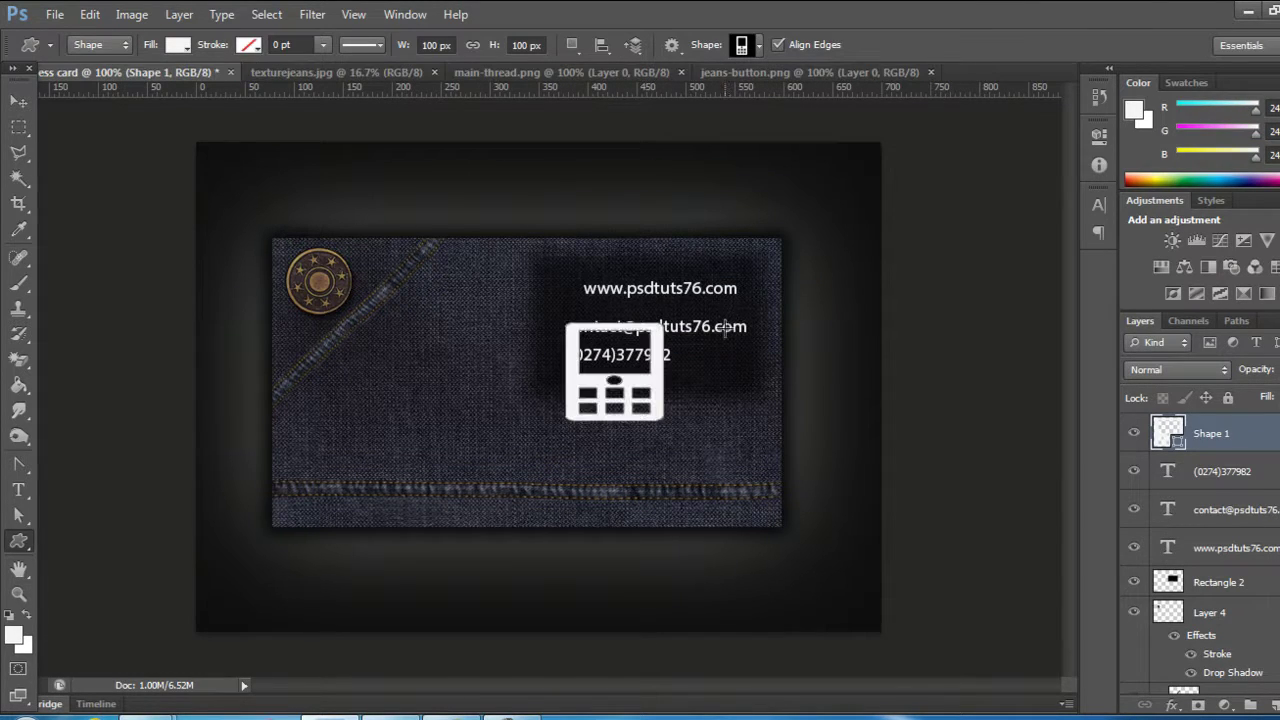
{"action": "left_click", "coordinate": [188, 46]}
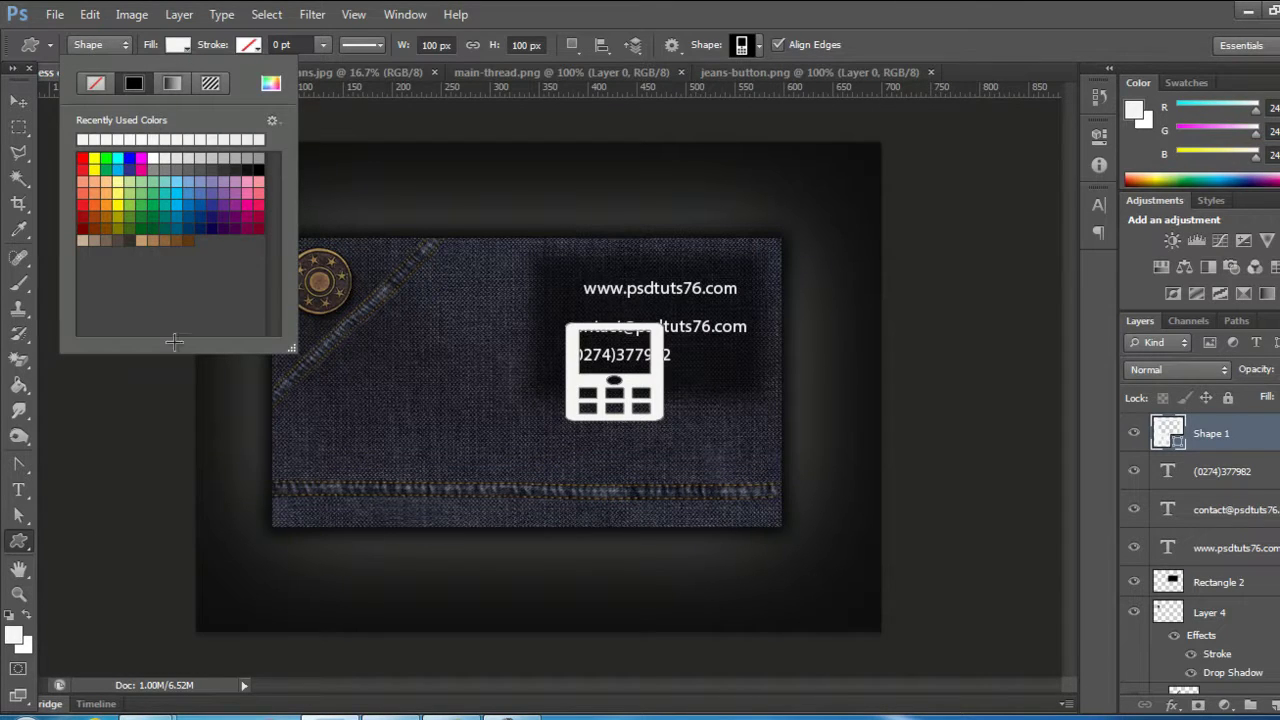
{"action": "key", "text": "Escape"}
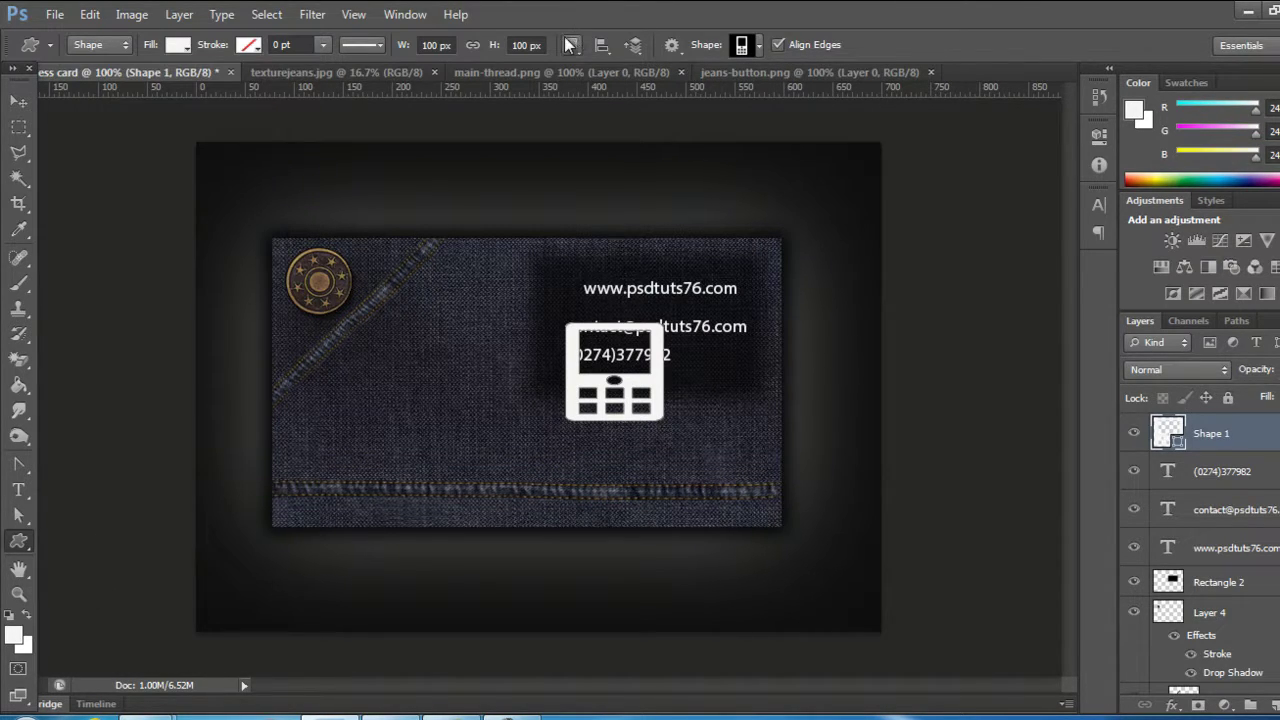
{"action": "key", "text": "d"}
{"action": "key", "text": "x"}
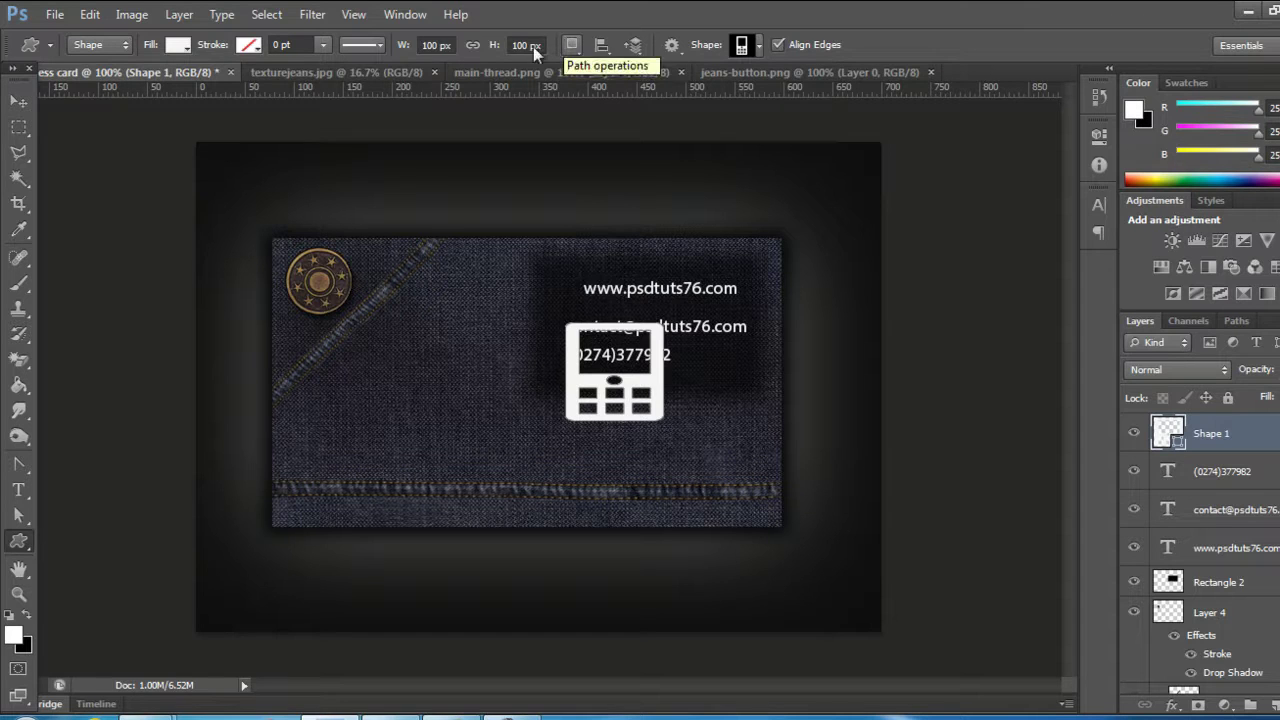
{"action": "left_click", "coordinate": [184, 46]}
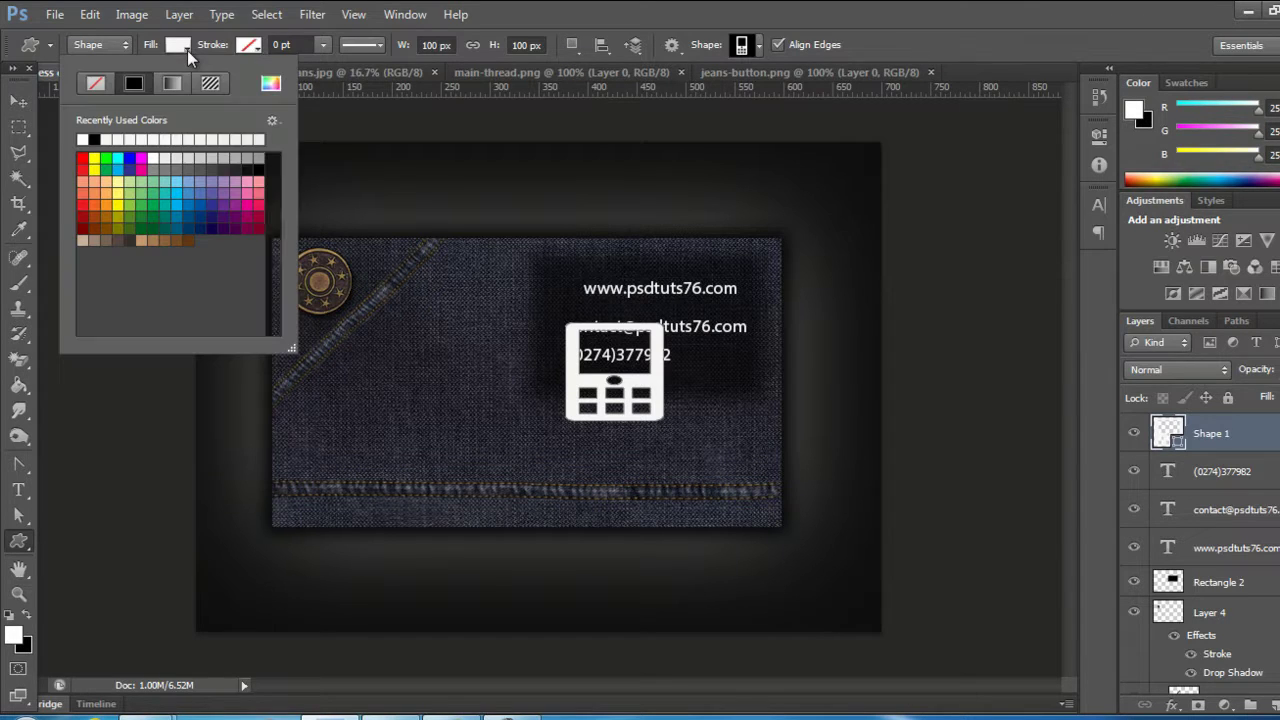
{"action": "left_click", "coordinate": [84, 138]}
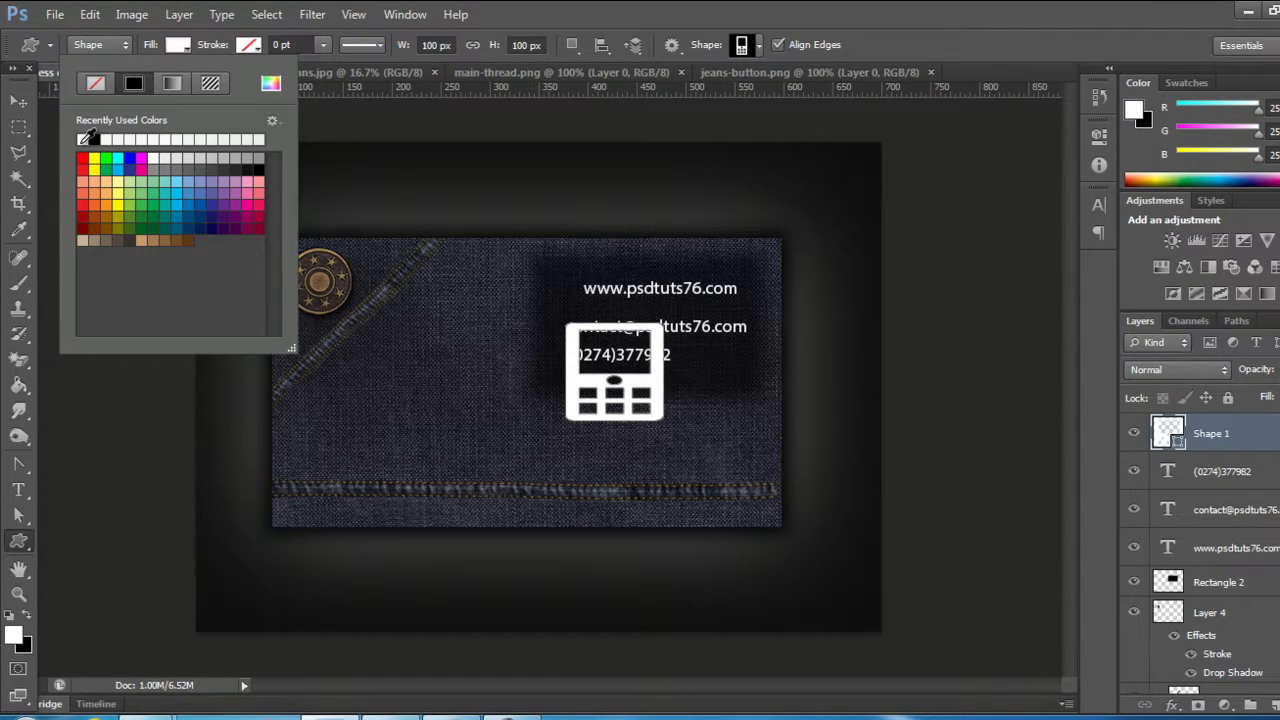
{"action": "left_click", "coordinate": [884, 14]}
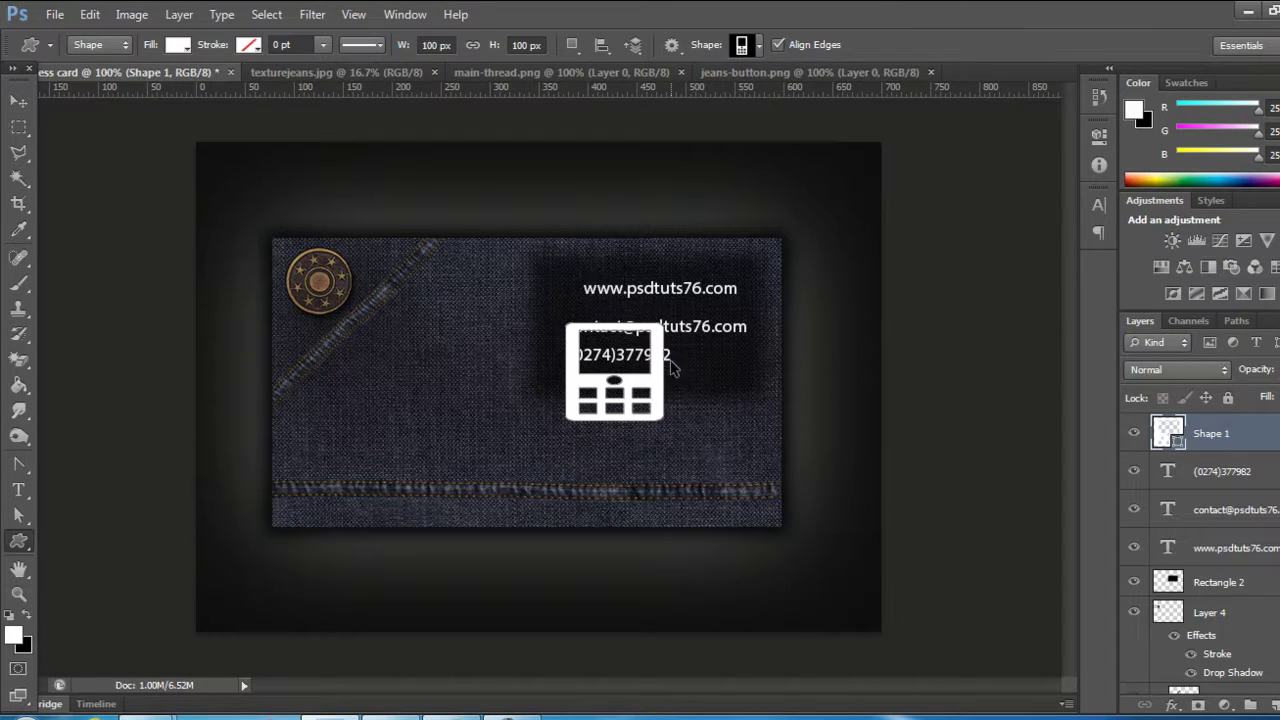
Shrink the phone icon, move it beside the phone number, and scale it to 76%
{"action": "key", "text": "ctrl+t"}
{"action": "left_click_drag", "start_coordinate": [662, 323], "coordinate": [592, 393]}
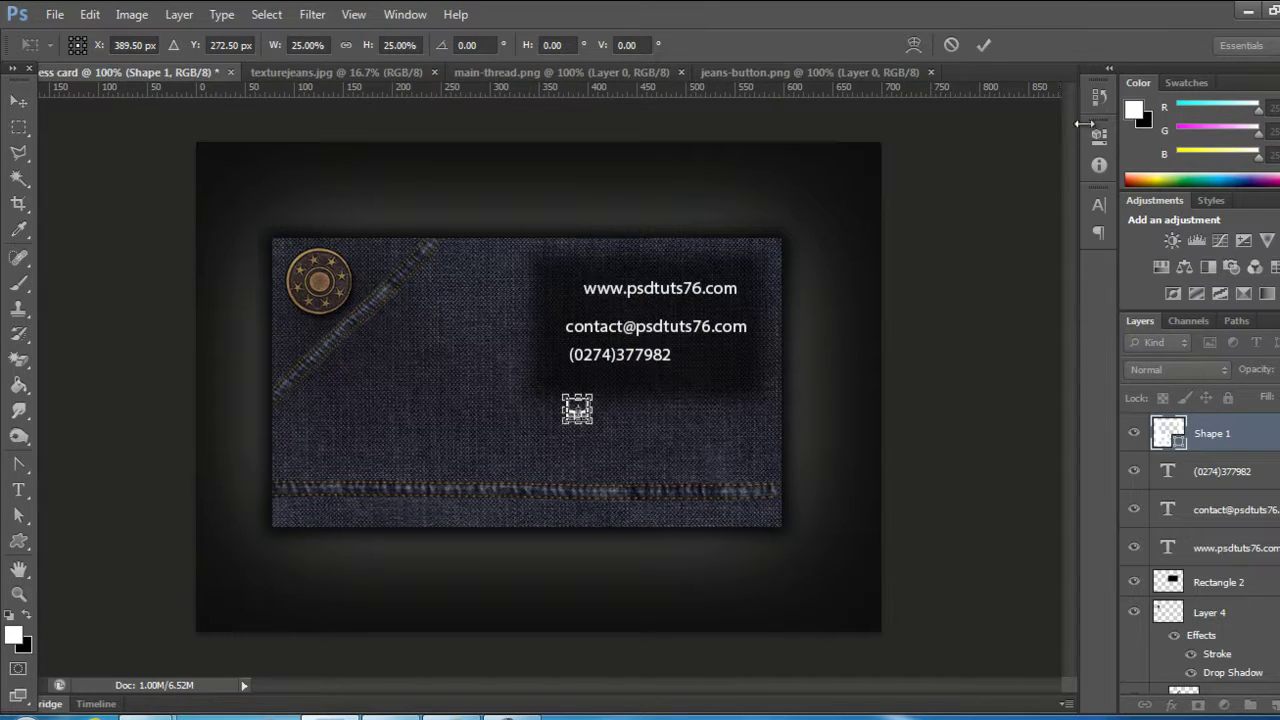
{"action": "left_click", "coordinate": [984, 44]}
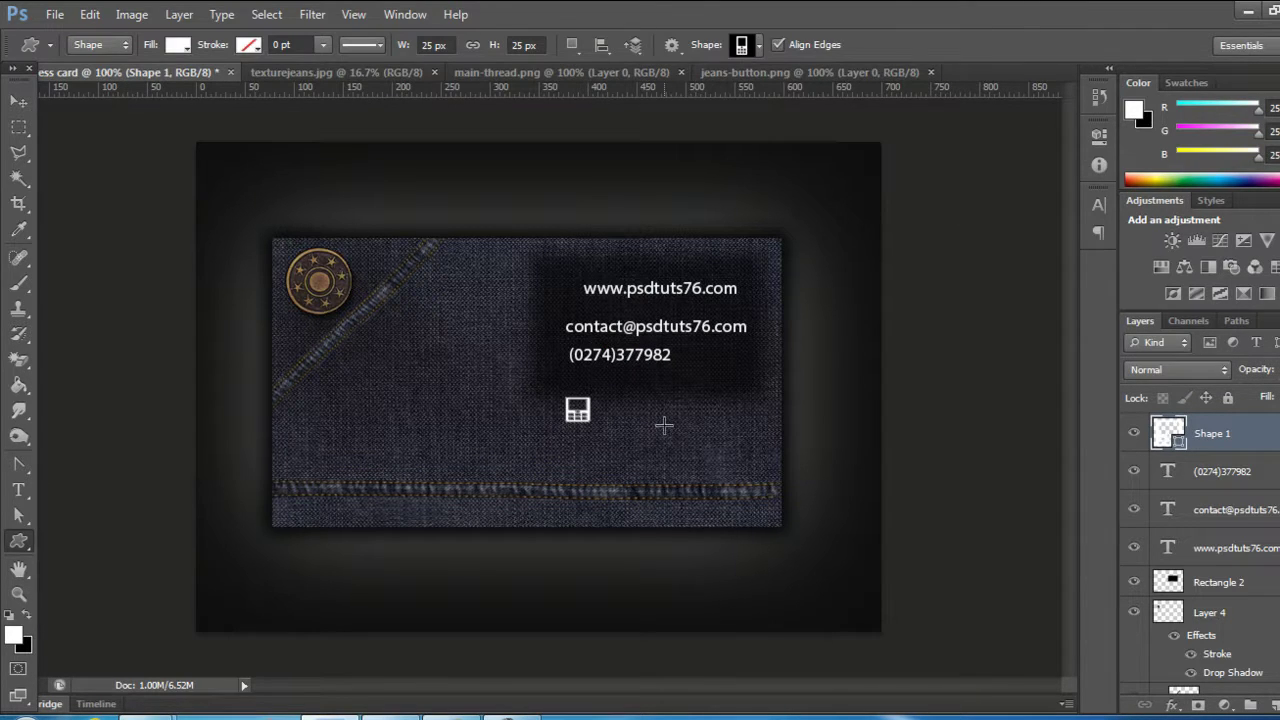
{"action": "key", "text": "v"}
{"action": "left_click_drag", "start_coordinate": [582, 416], "coordinate": [558, 362]}
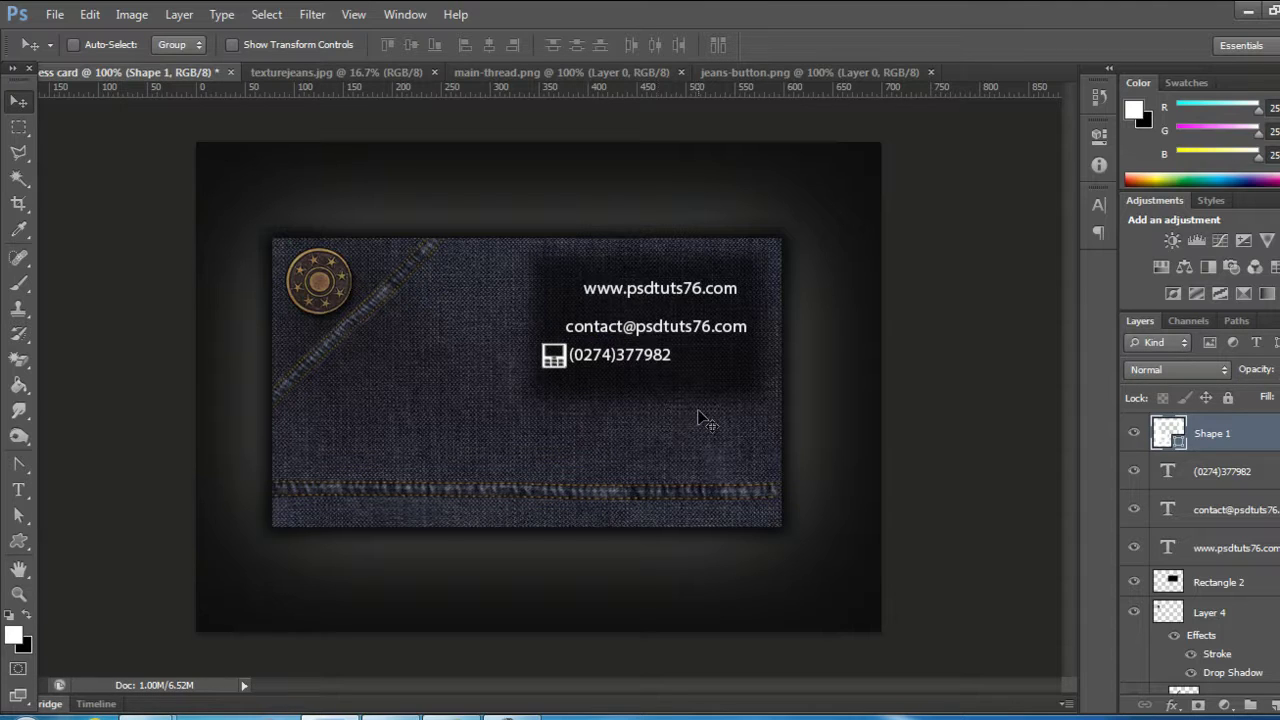
{"action": "key", "text": "ctrl+t"}
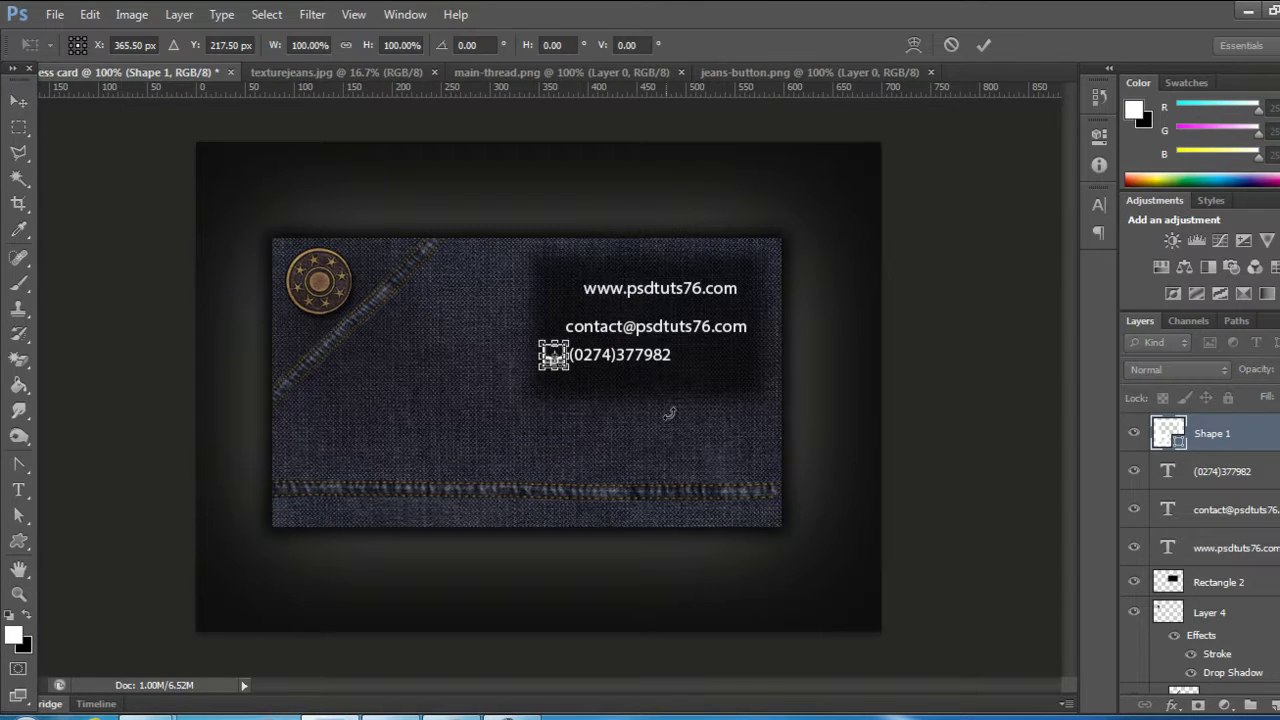
{"action": "left_click_drag", "start_coordinate": [569, 341], "coordinate": [563, 347]}
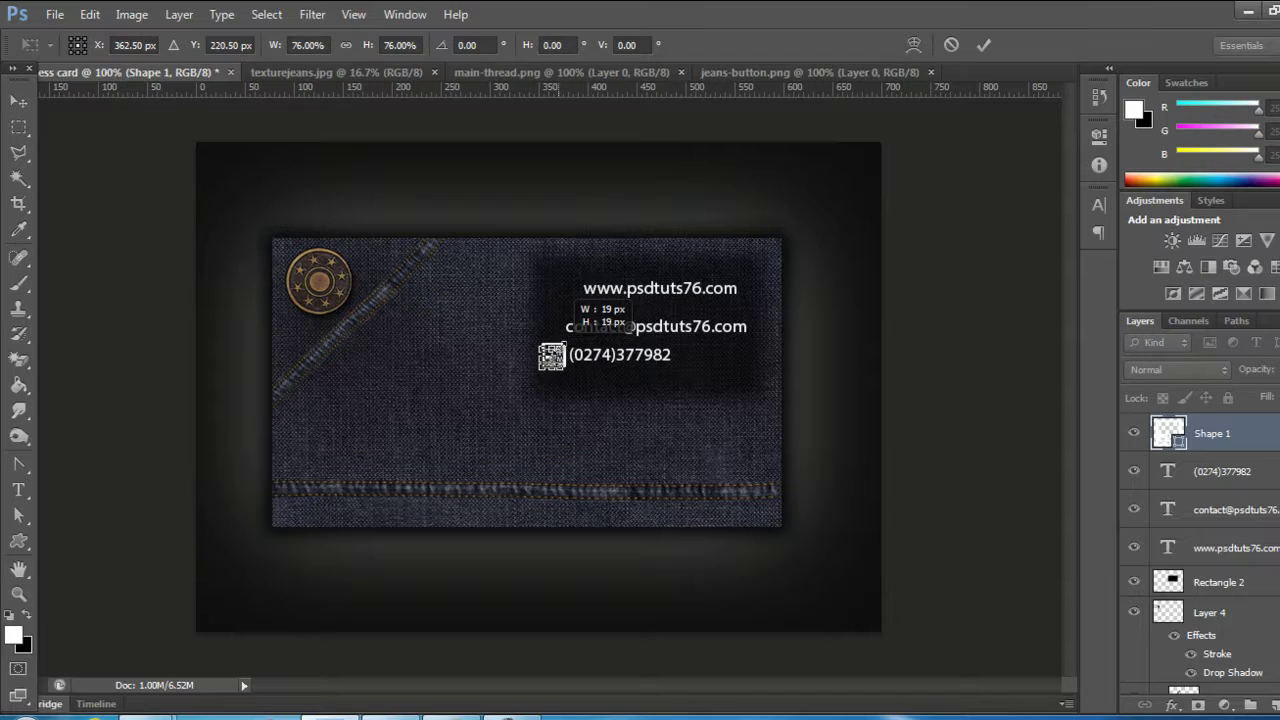
{"action": "left_click", "coordinate": [985, 45]}
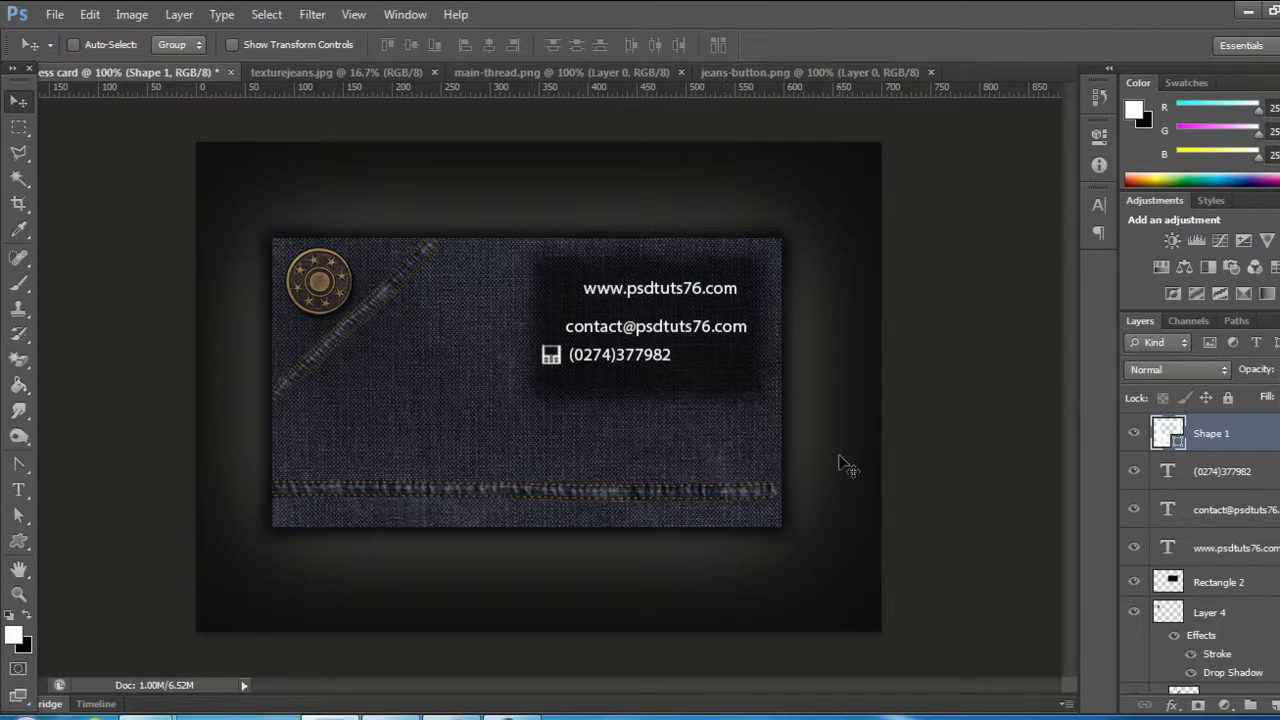
{"action": "left_click", "coordinate": [1235, 515]}
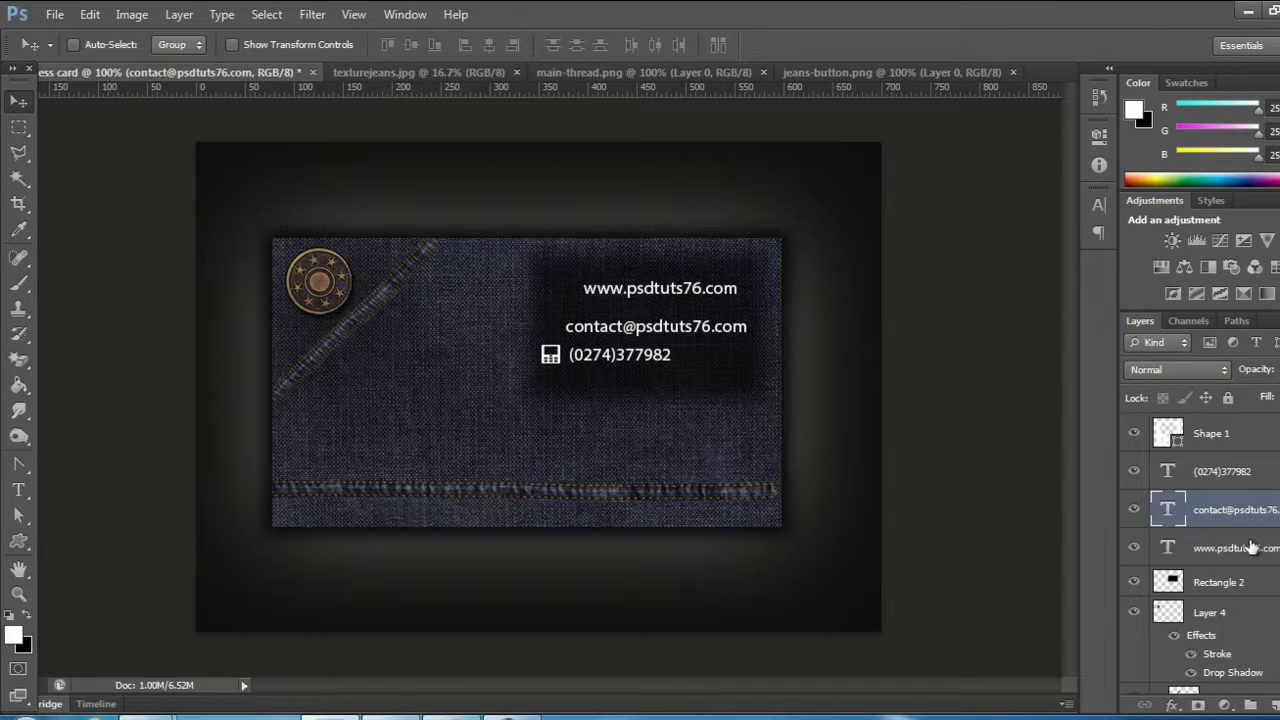
{"action": "key", "text": "Right"}
{"action": "key", "text": "Right"}
{"action": "key", "text": "Right"}
{"action": "key", "text": "Right"}
{"action": "key", "text": "Right"}
{"action": "key", "text": "Right"}
{"action": "key", "text": "Left"}
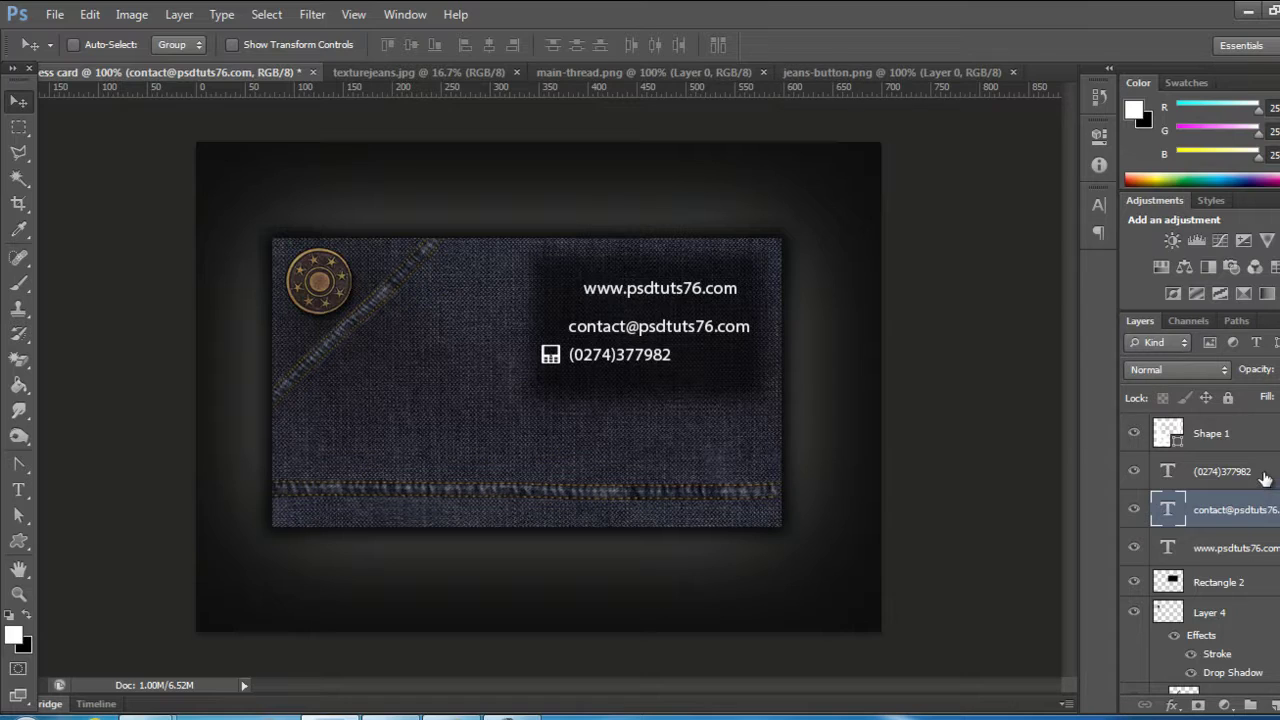
{"action": "left_click", "coordinate": [1219, 434]}
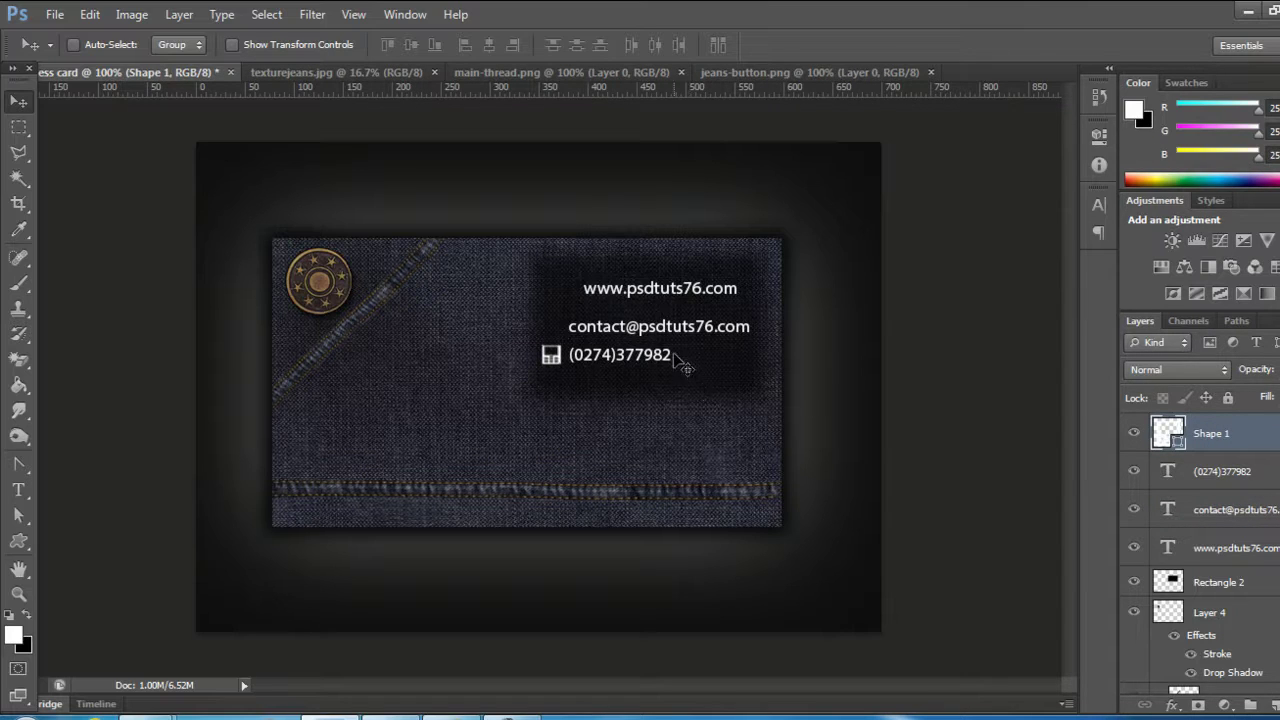
{"action": "left_click", "coordinate": [1232, 512]}
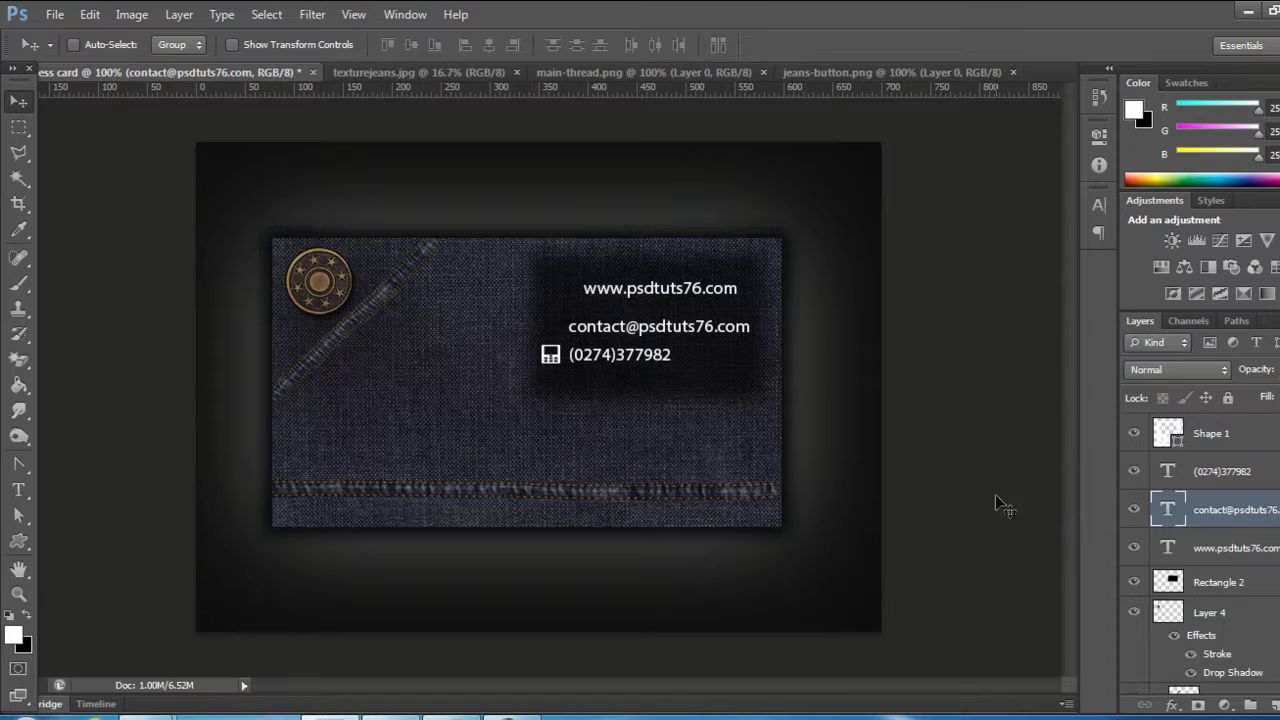
{"action": "key", "text": "Up"}
{"action": "key", "text": "Up"}
{"action": "key", "text": "Up"}
{"action": "key", "text": "Up"}
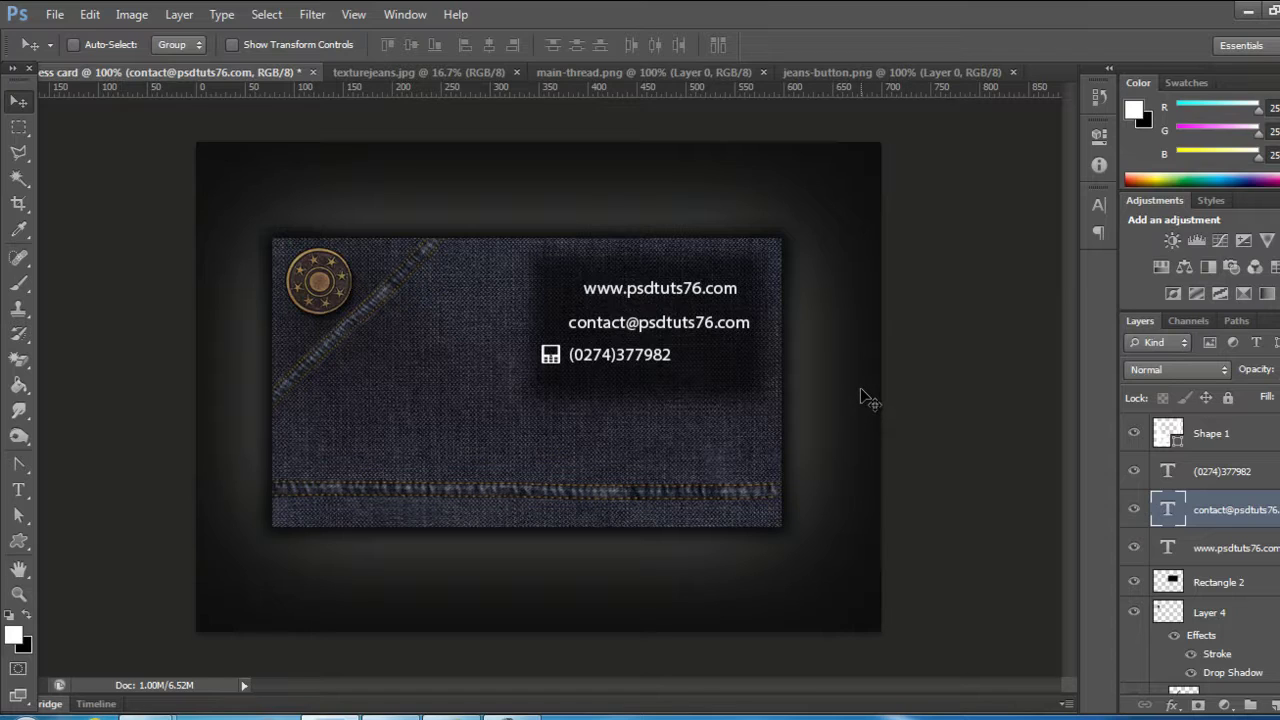
{"action": "left_click", "coordinate": [20, 542]}
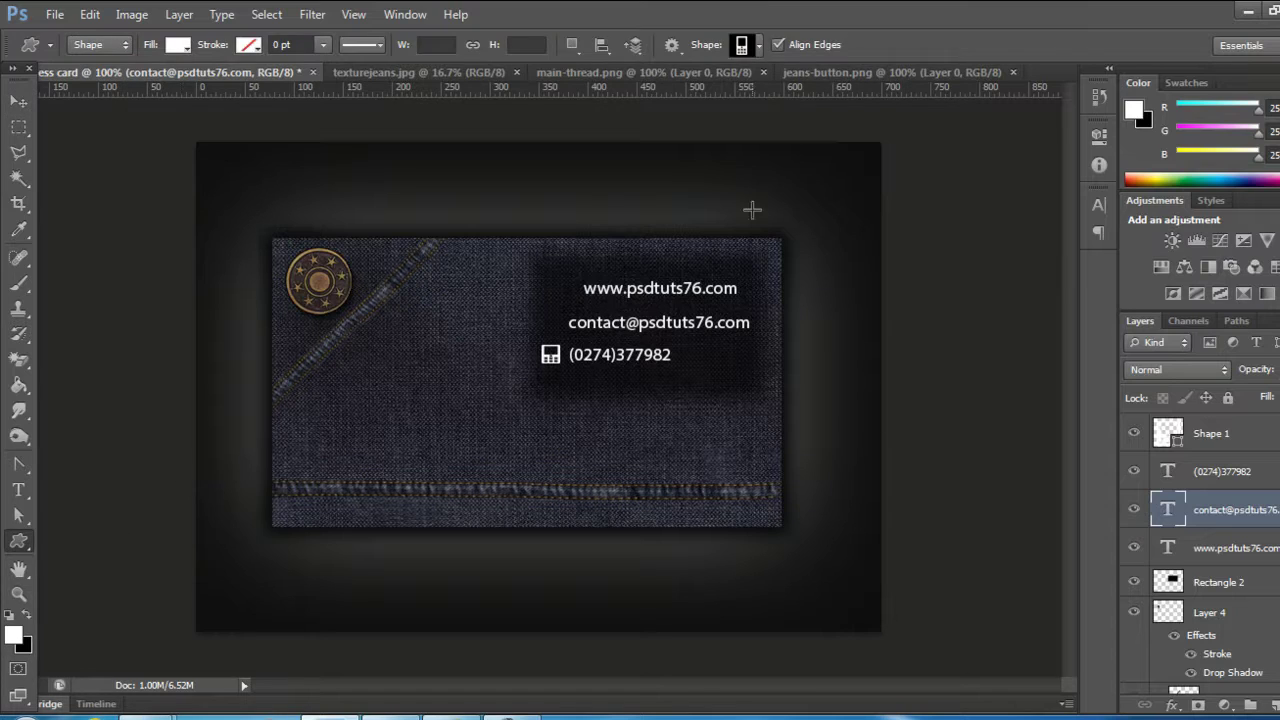
Choose the envelope custom shape and create it at 100 px on the card
{"action": "left_click", "coordinate": [759, 46]}
{"action": "left_click_drag", "start_coordinate": [827, 120], "coordinate": [827, 155]}
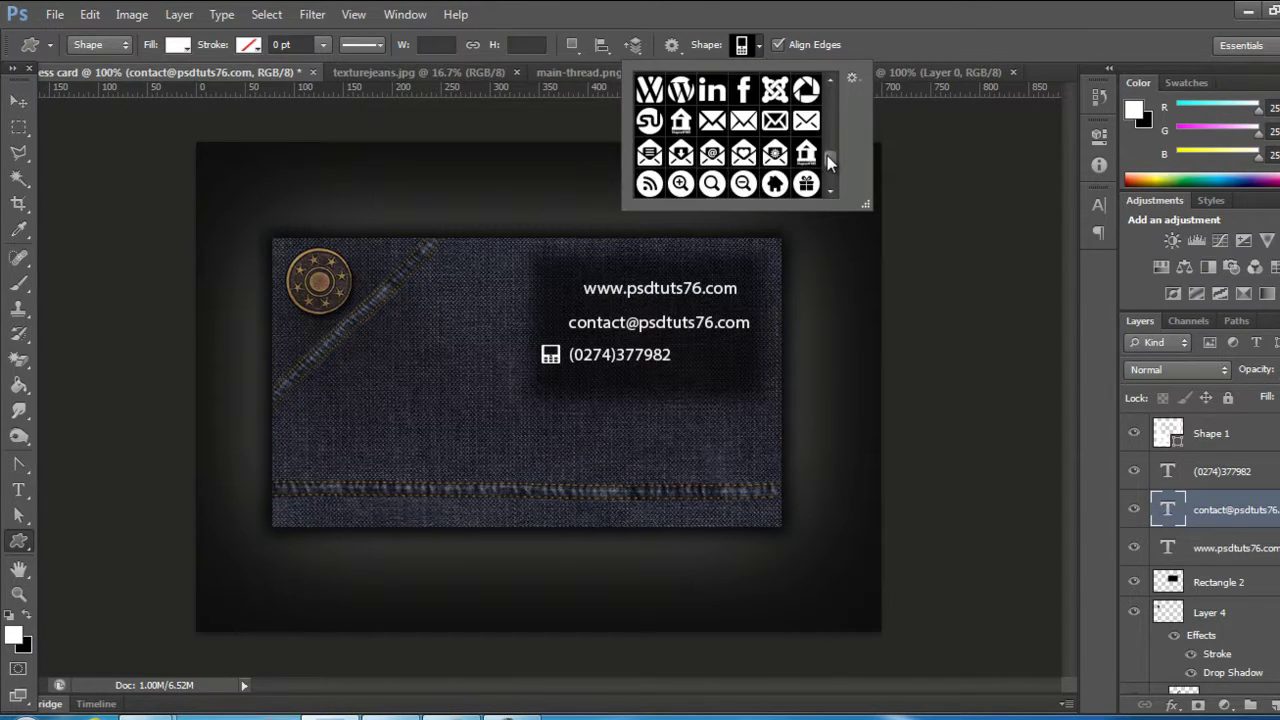
{"action": "left_click", "coordinate": [744, 124]}
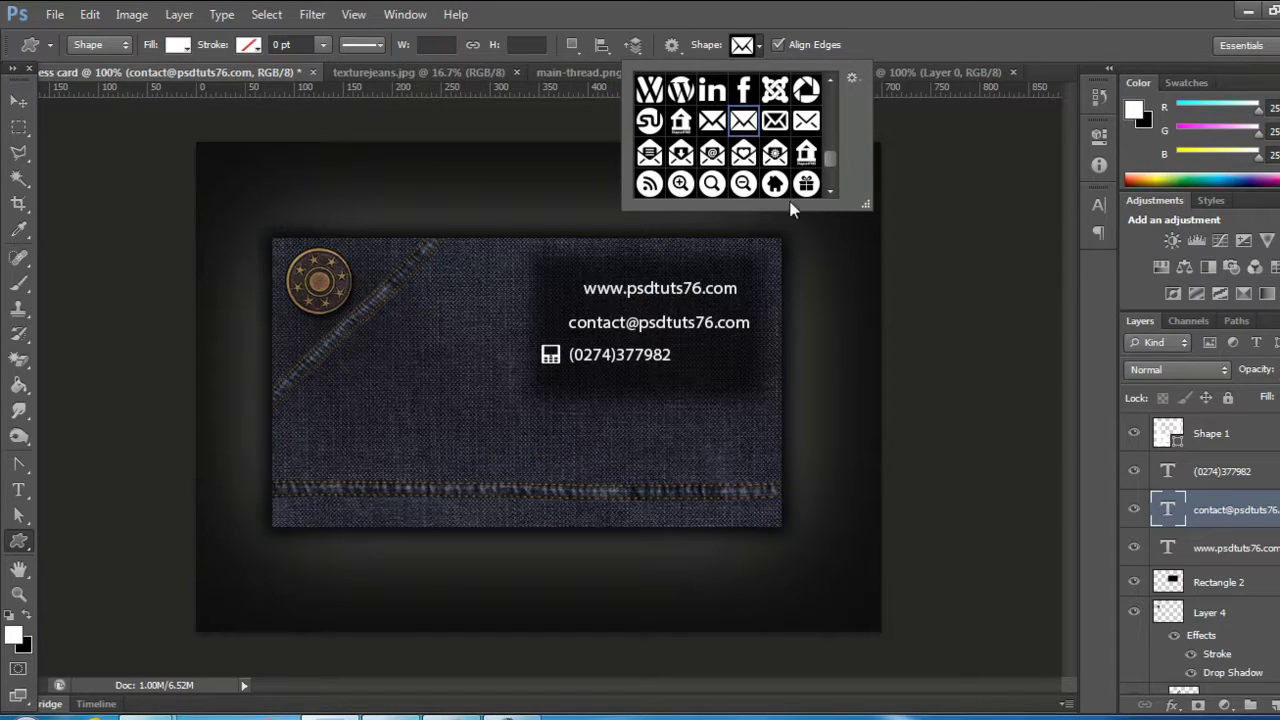
{"action": "left_click", "coordinate": [560, 313]}
{"action": "left_click", "coordinate": [735, 320]}
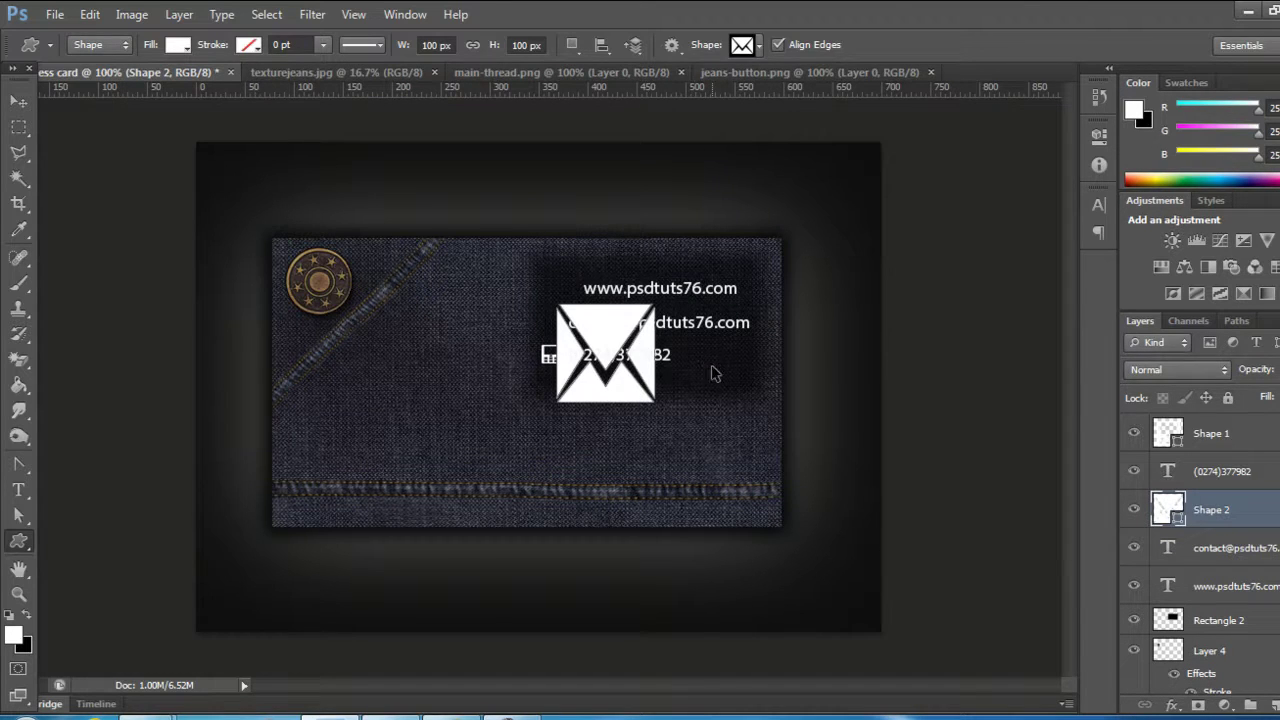
Scale the envelope down to 21% and place it just left of the email line
{"action": "key", "text": "ctrl+t"}
{"action": "left_click_drag", "start_coordinate": [655, 304], "coordinate": [578, 381]}
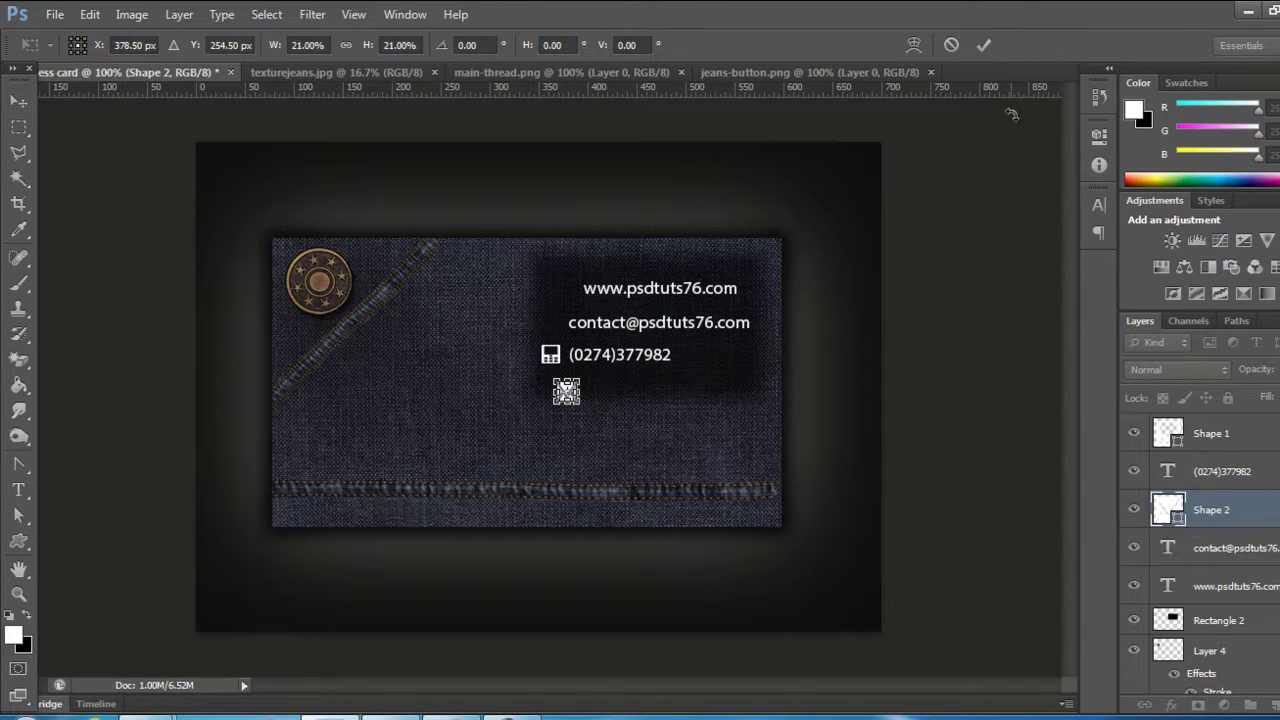
{"action": "left_click", "coordinate": [982, 45]}
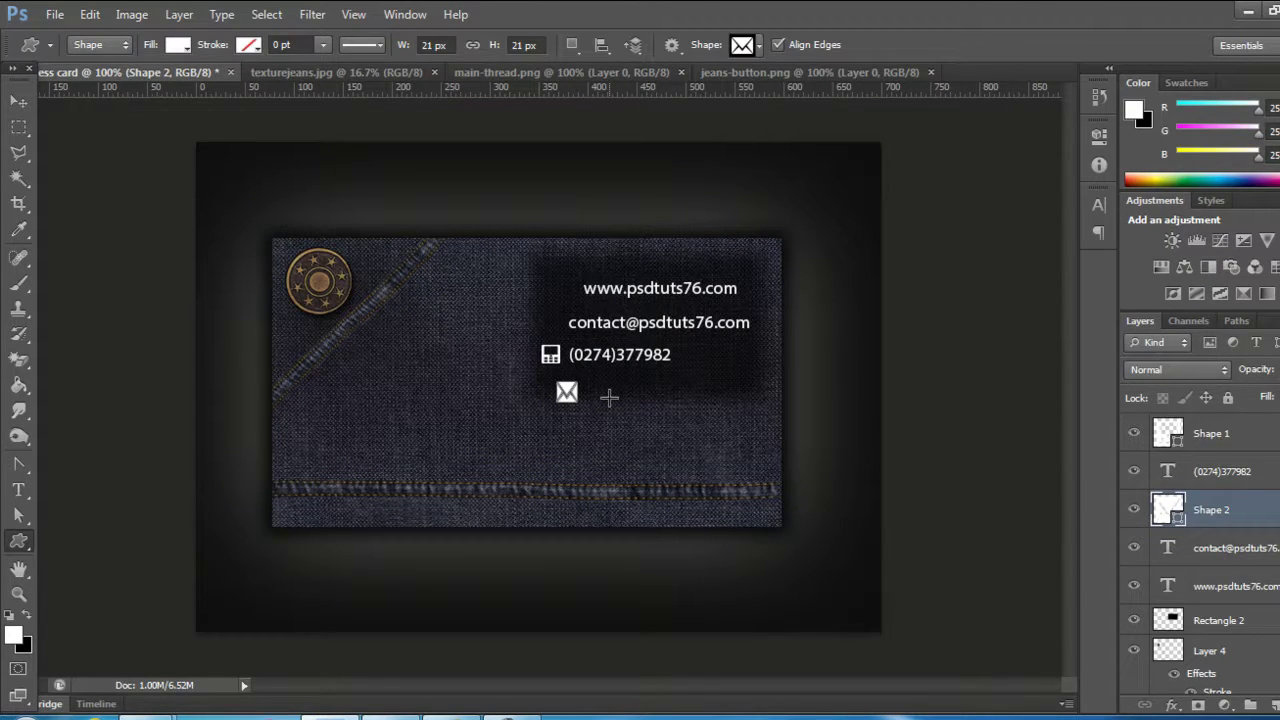
{"action": "key", "text": "v"}
{"action": "left_click_drag", "start_coordinate": [569, 395], "coordinate": [553, 325]}
{"action": "key", "text": "Left"}
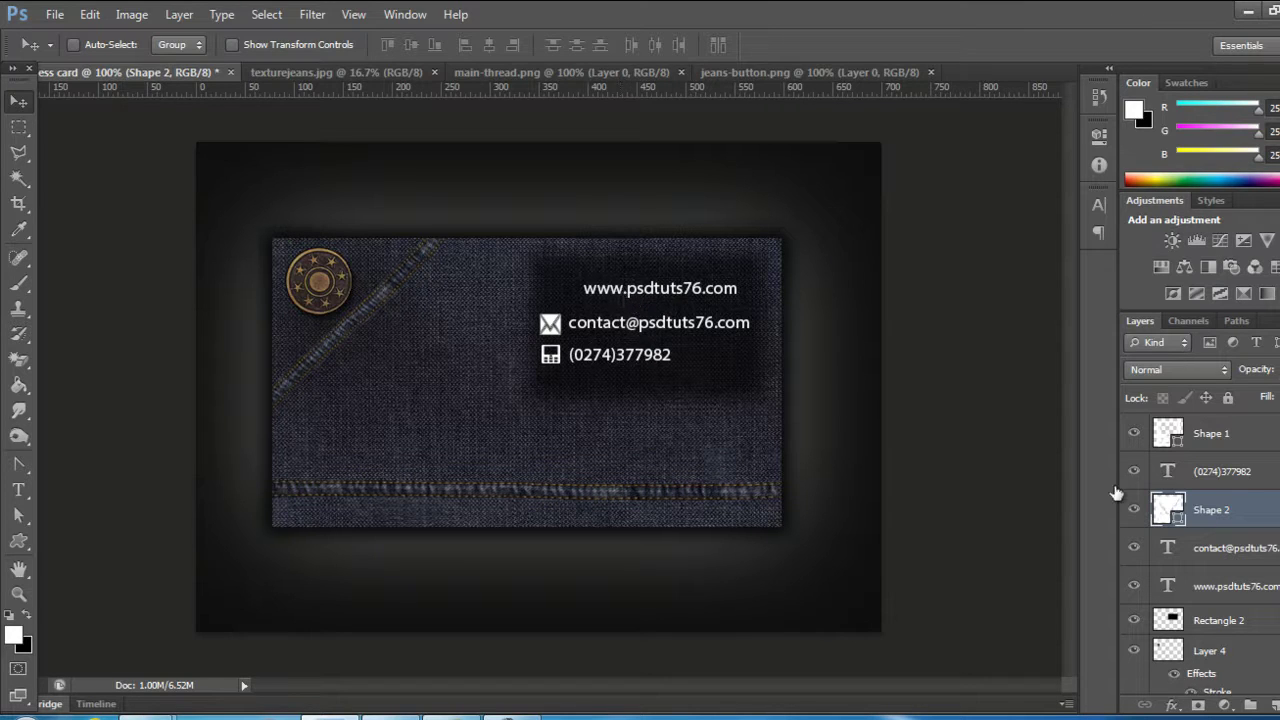
{"action": "left_click", "coordinate": [1240, 588]}
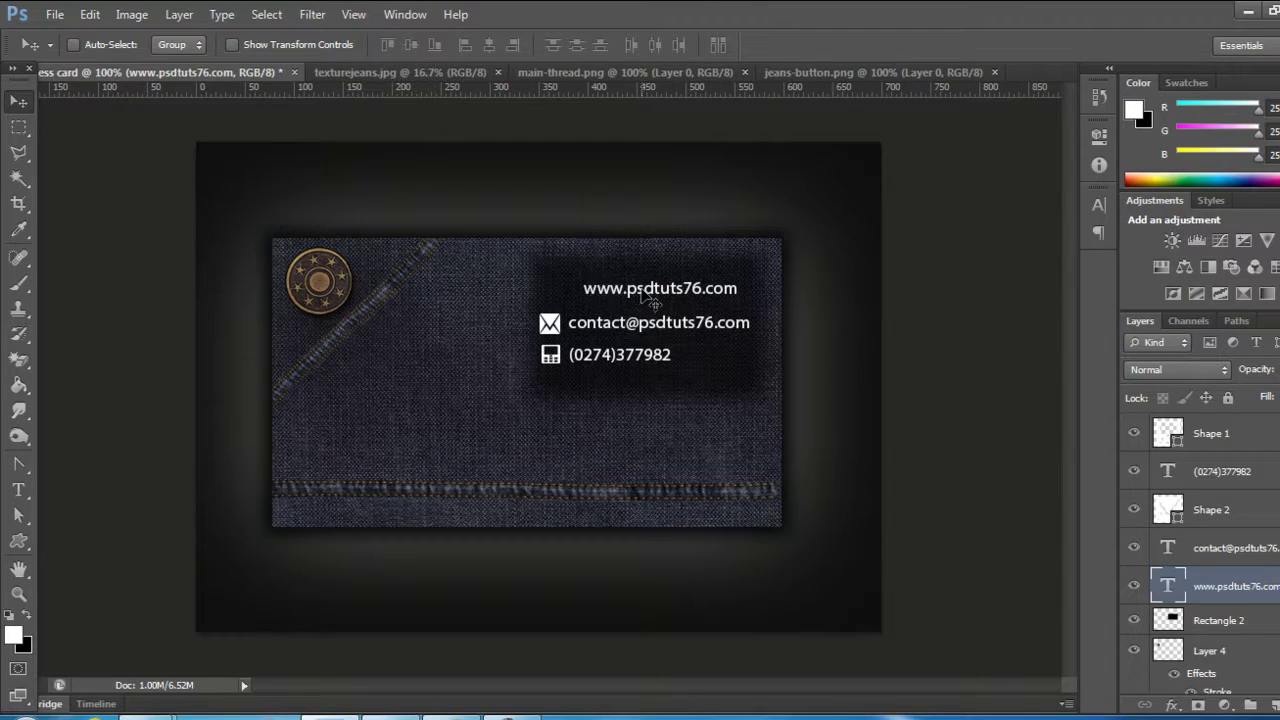
{"action": "left_click_drag", "start_coordinate": [645, 292], "coordinate": [632, 292]}
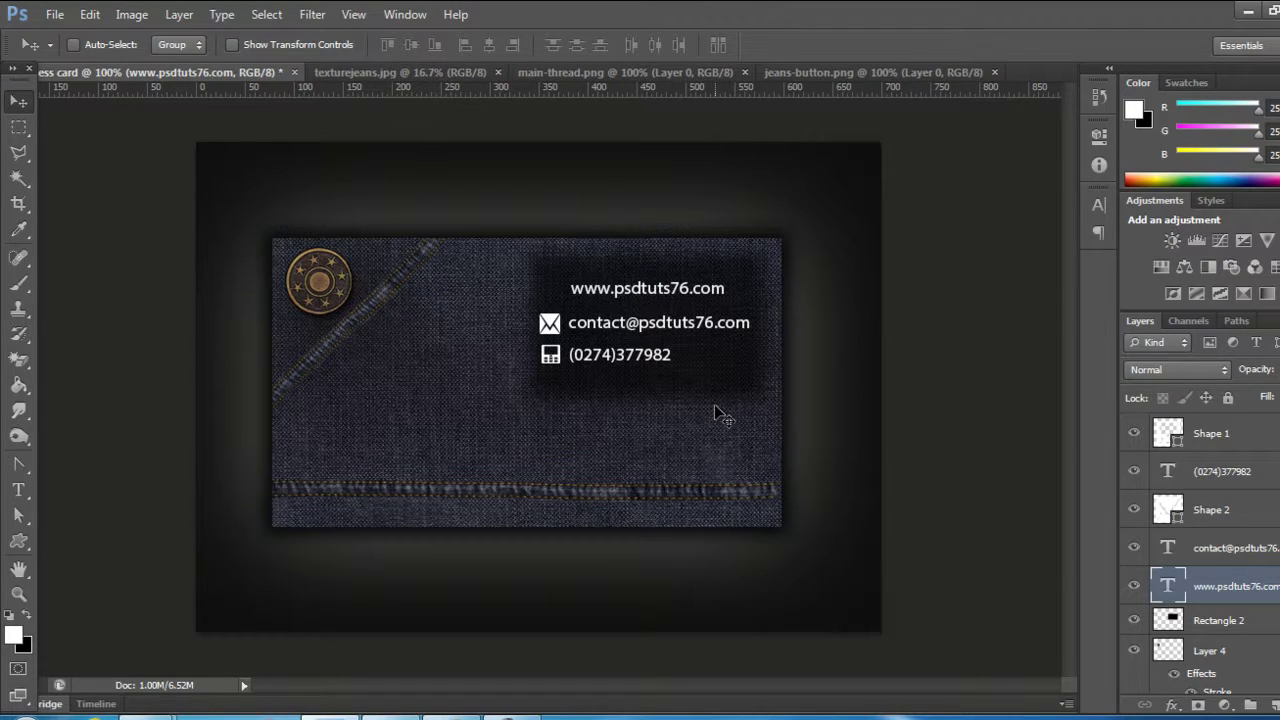
{"action": "key", "text": "Left"}
{"action": "key", "text": "Left"}
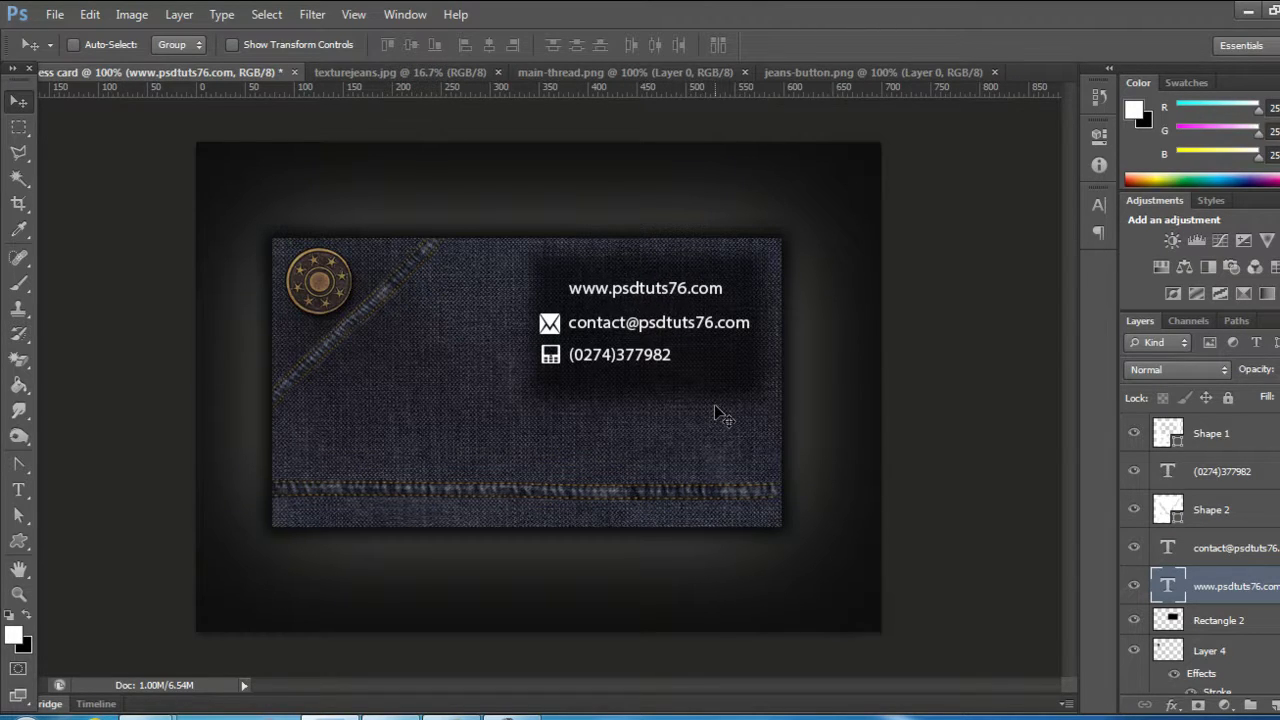
{"action": "key", "text": "Left"}
{"action": "key", "text": "Down"}
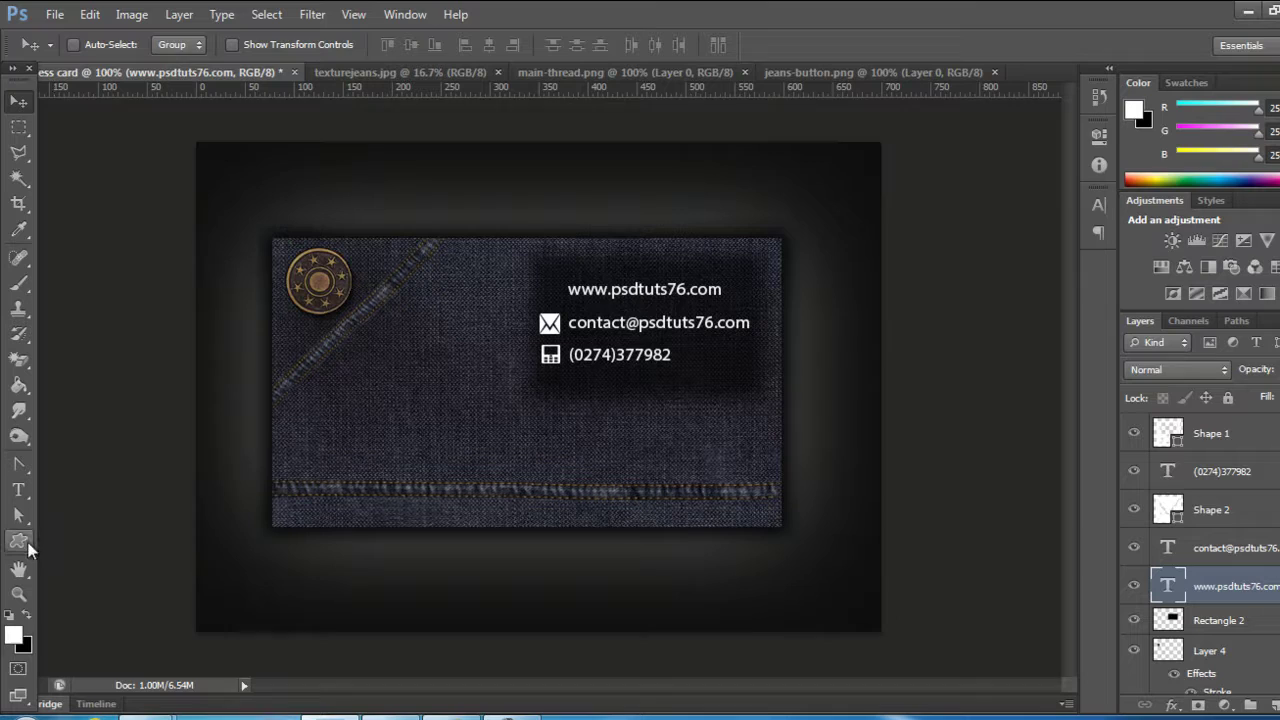
Create a house custom shape on the card
{"action": "left_click", "coordinate": [19, 541]}
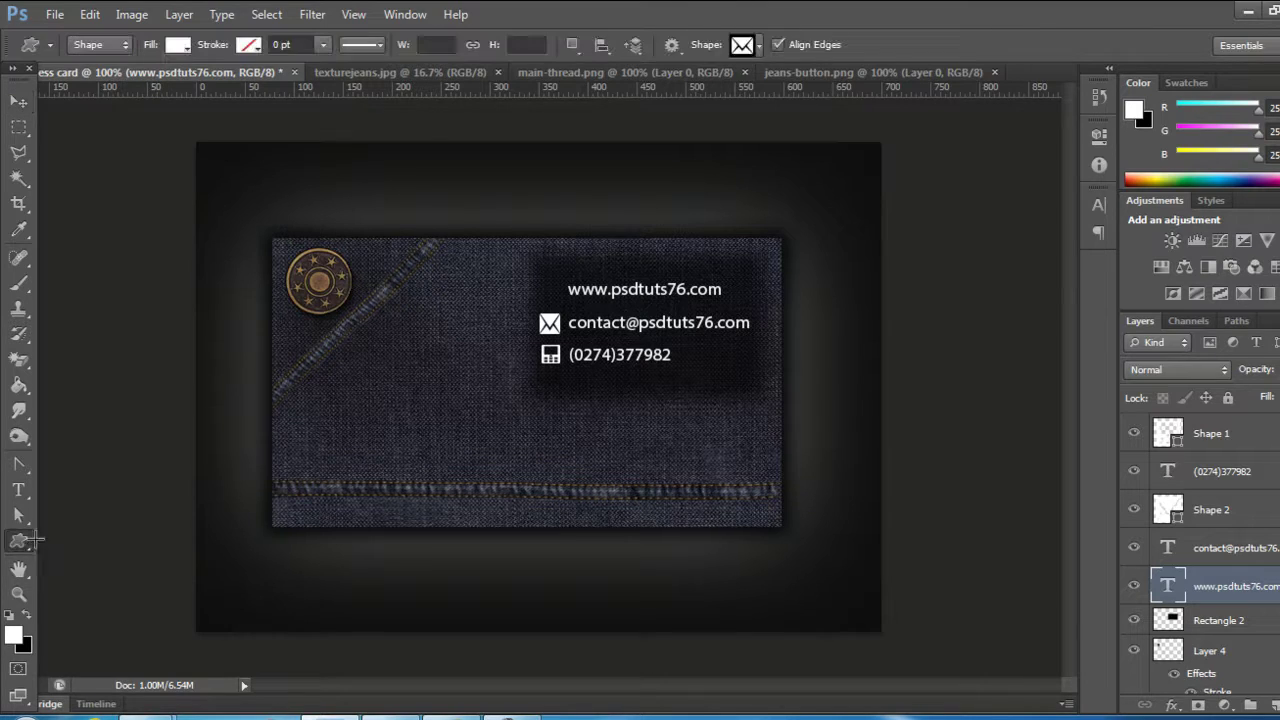
{"action": "left_click", "coordinate": [760, 45]}
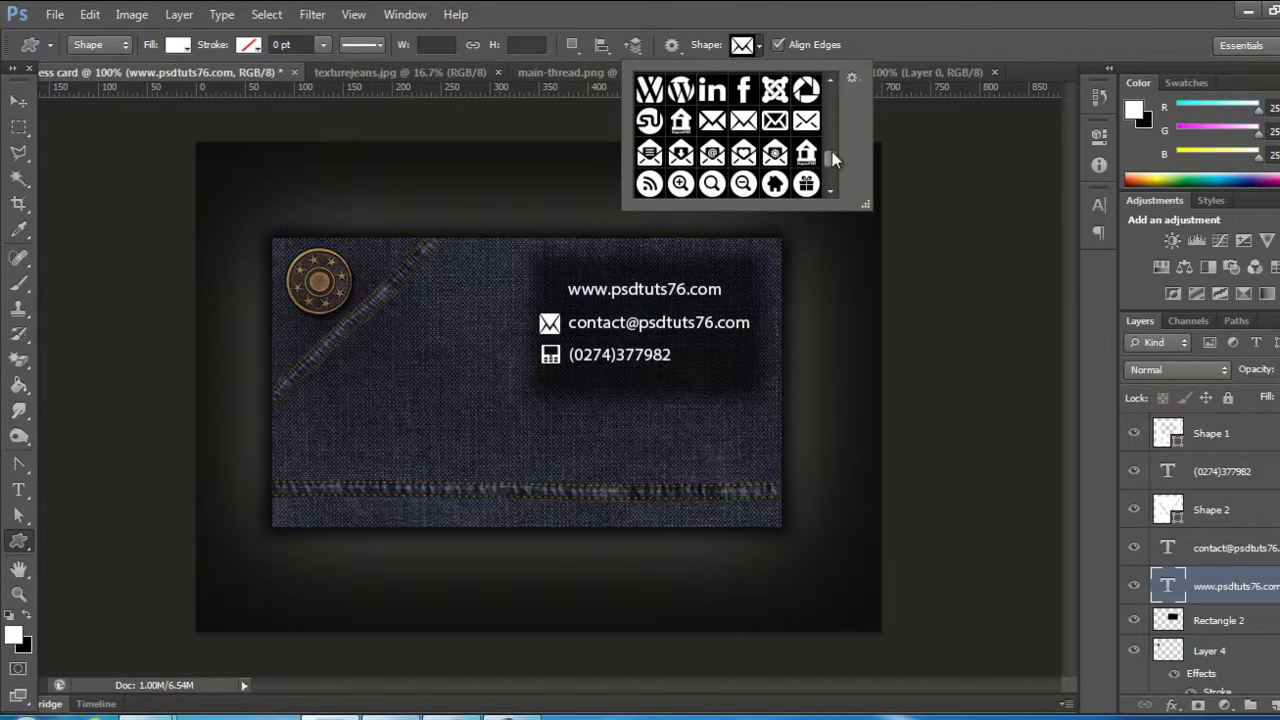
{"action": "left_click_drag", "start_coordinate": [832, 156], "coordinate": [832, 160]}
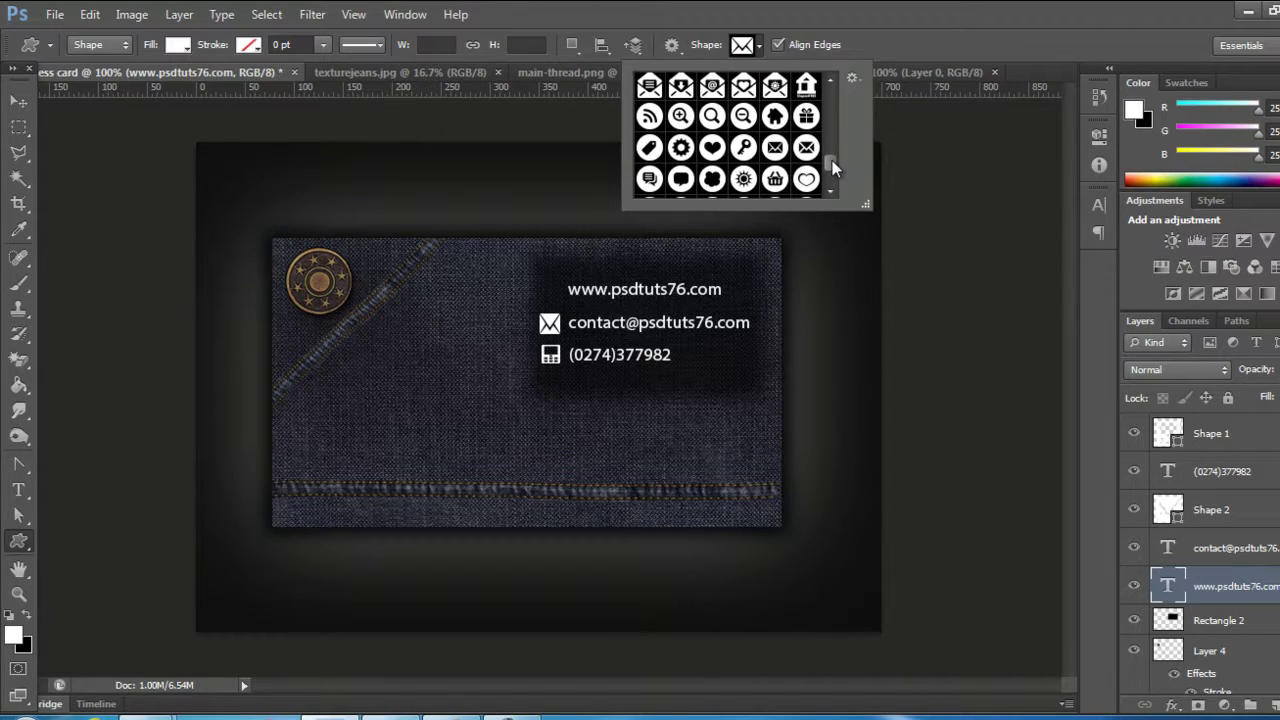
{"action": "left_click_drag", "start_coordinate": [832, 160], "coordinate": [834, 160]}
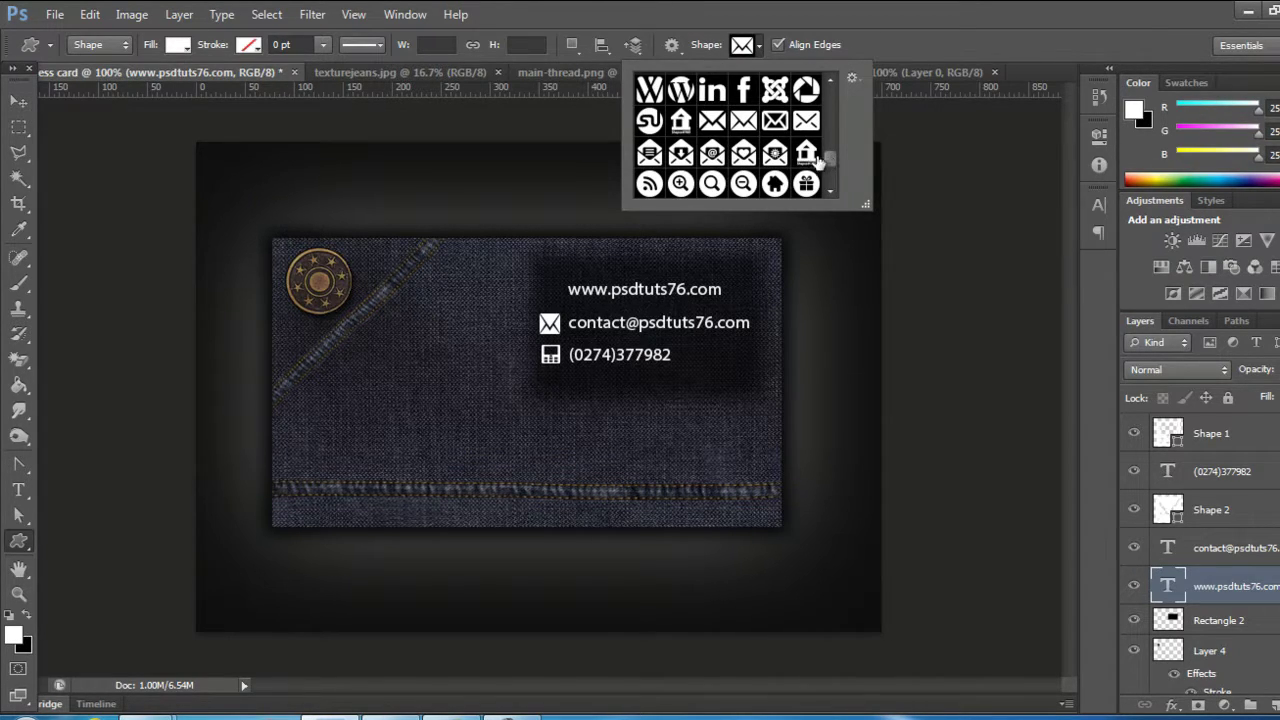
{"action": "left_click", "coordinate": [806, 153]}
{"action": "left_click", "coordinate": [540, 288]}
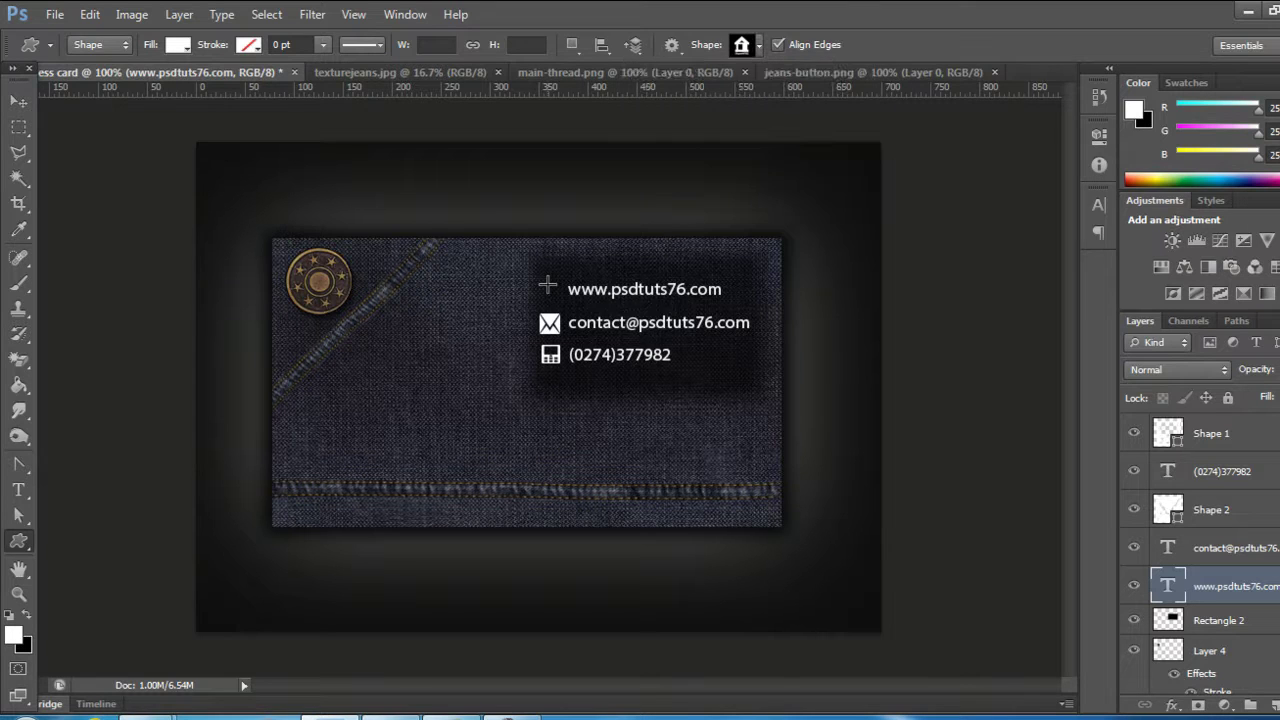
{"action": "left_click", "coordinate": [737, 323]}
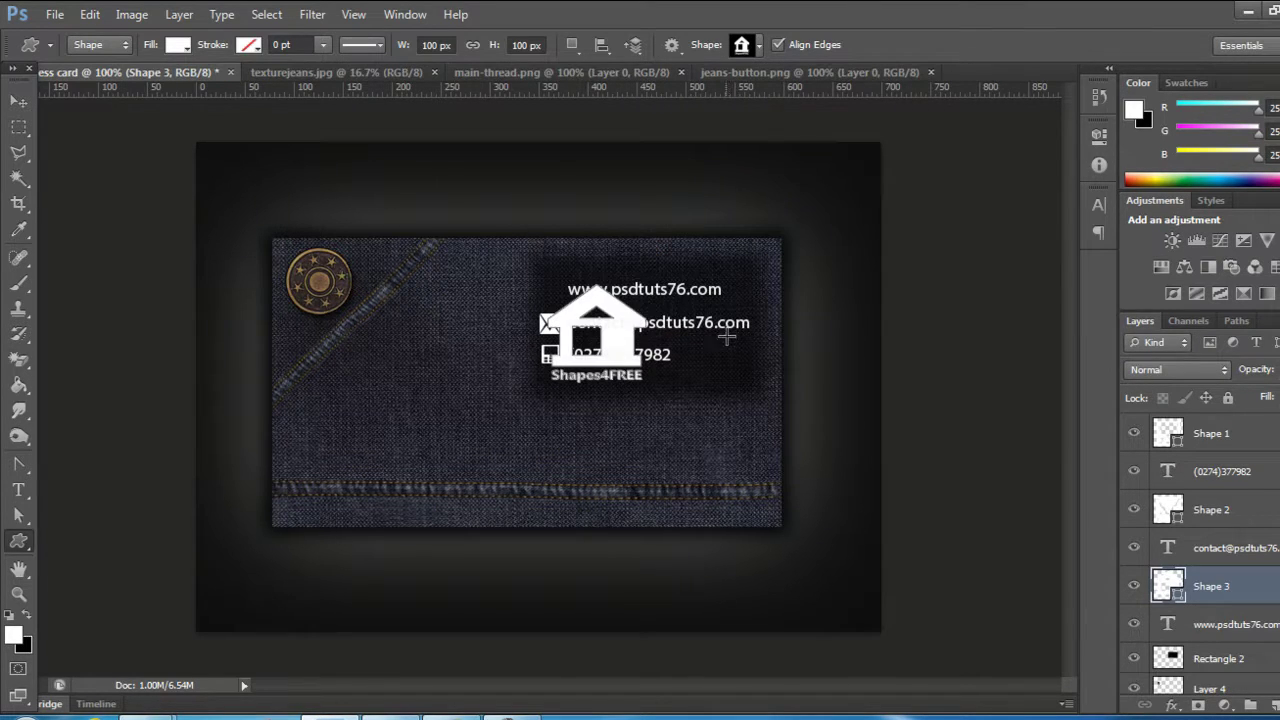
{"action": "key", "text": "ctrl+t"}
{"action": "left_click_drag", "start_coordinate": [661, 290], "coordinate": [572, 358]}
{"action": "left_click", "coordinate": [984, 45]}
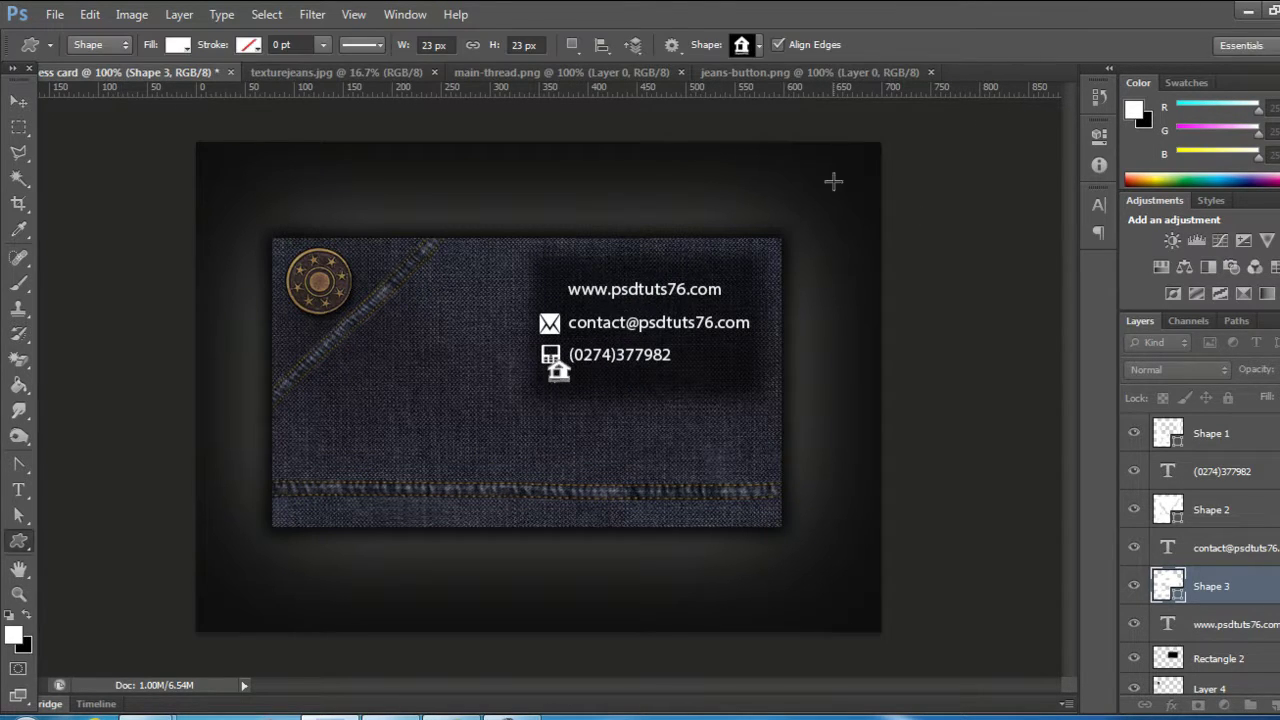
{"action": "key", "text": "v"}
{"action": "left_click_drag", "start_coordinate": [563, 376], "coordinate": [554, 294]}
{"action": "key", "text": "Up"}
{"action": "key", "text": "Down"}
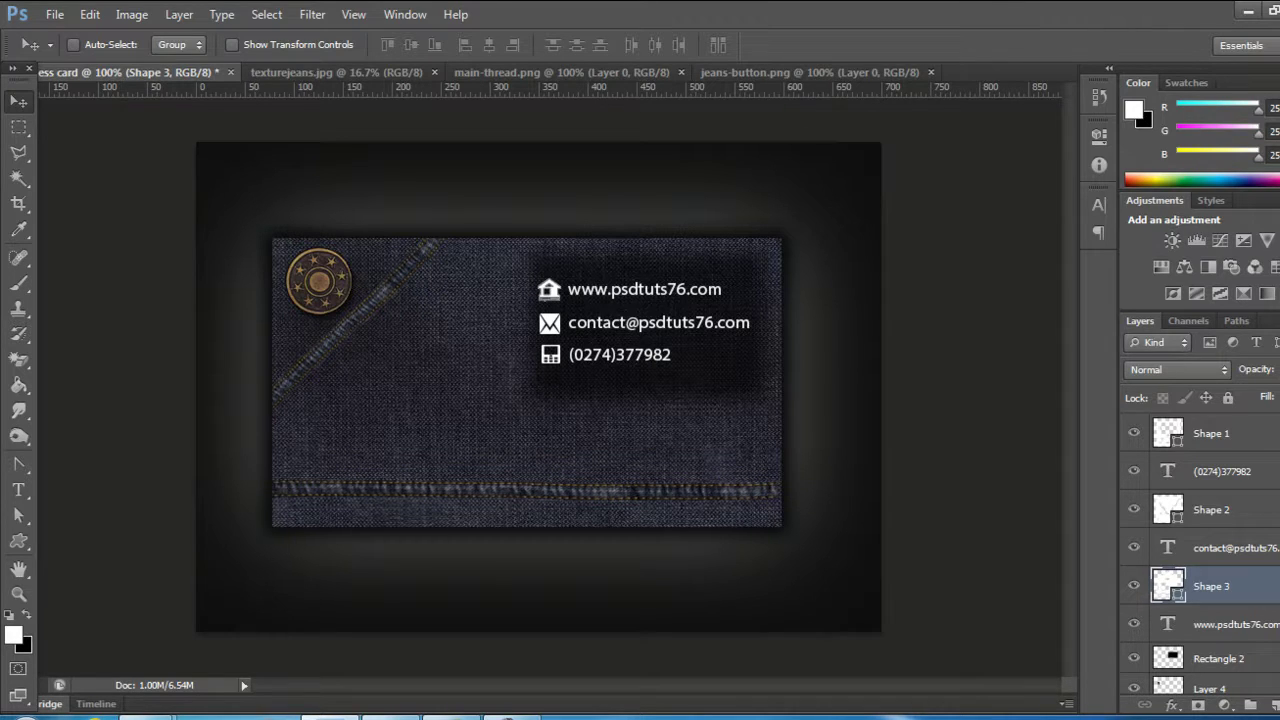
{"action": "left_click", "coordinate": [1250, 437]}
Select all contact text and icon layers and nudge them a few pixels down and right
{"action": "scroll", "coordinate": [1245, 520], "scroll_direction": "down", "scroll_amount": 2}
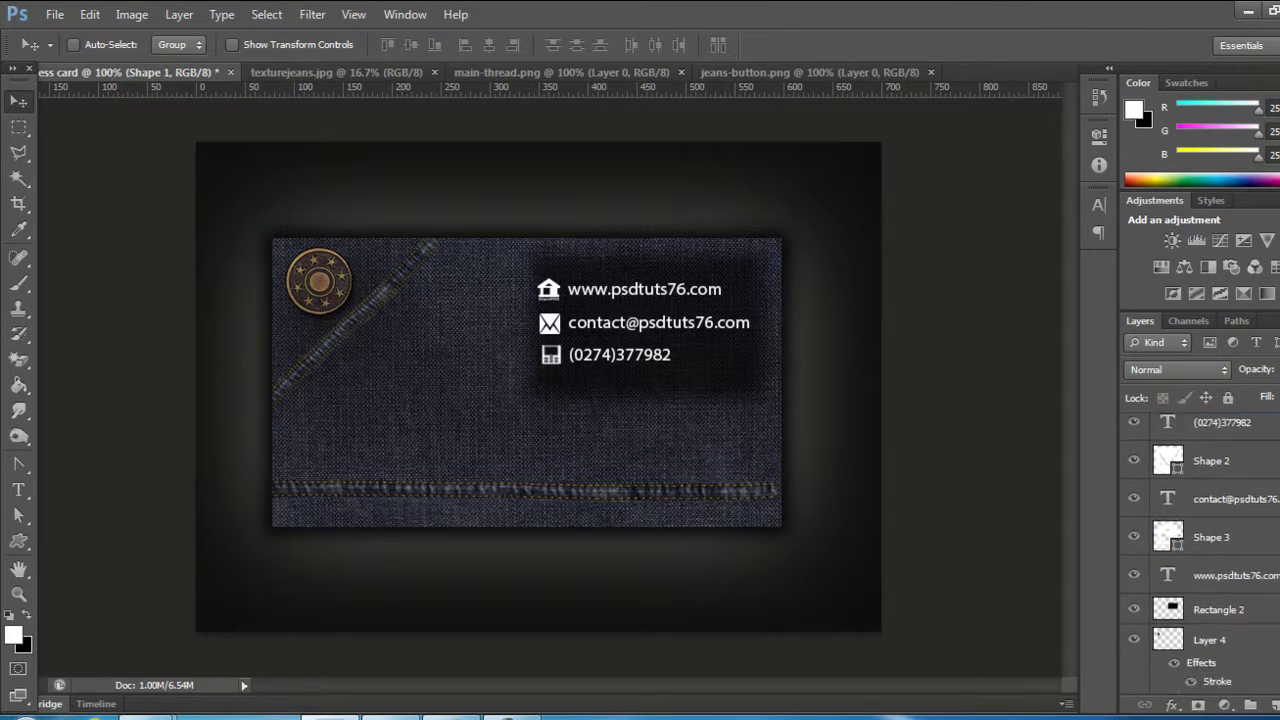
{"action": "left_click", "coordinate": [1240, 575], "text": "shift"}
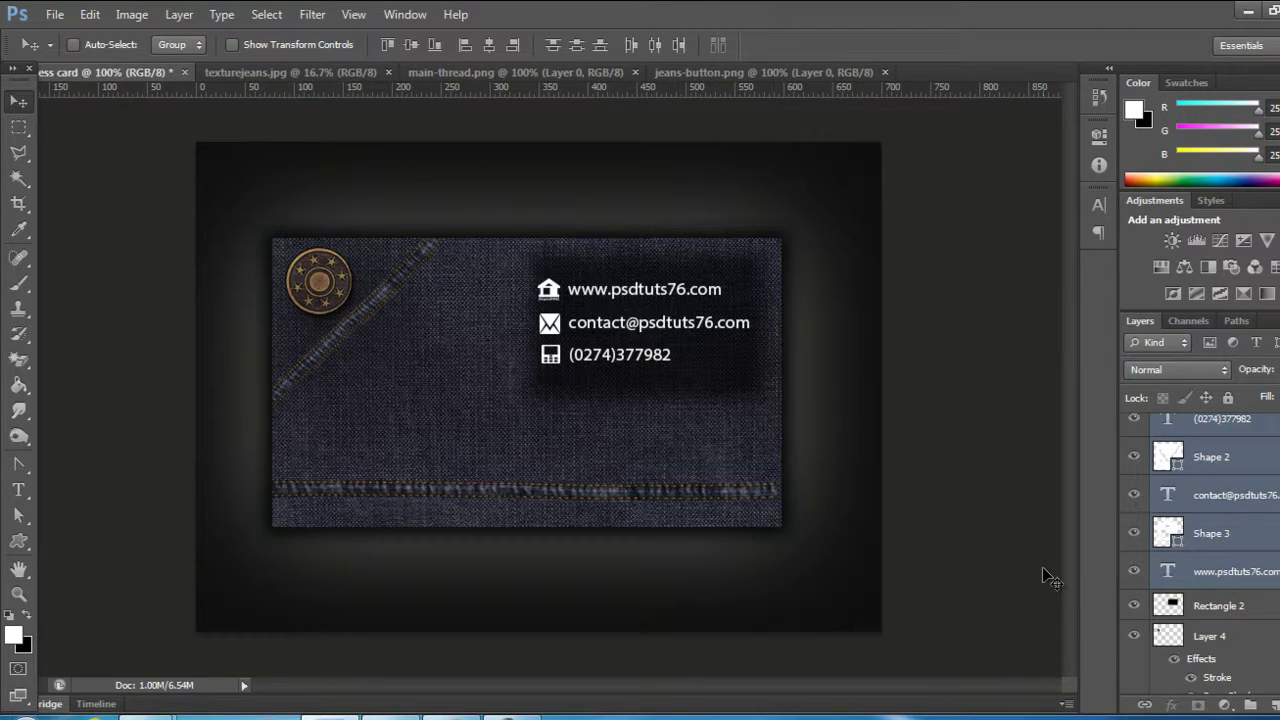
{"action": "key", "text": "Down"}
{"action": "key", "text": "Down"}
{"action": "key", "text": "Down"}
{"action": "key", "text": "Down"}
{"action": "key", "text": "Down"}
{"action": "key", "text": "Down"}
{"action": "key", "text": "Right"}
{"action": "key", "text": "Right"}
{"action": "key", "text": "Down"}
{"action": "key", "text": "Right"}
{"action": "key", "text": "Down"}
{"action": "key", "text": "Down"}
{"action": "key", "text": "Up"}
{"action": "key", "text": "Up"}
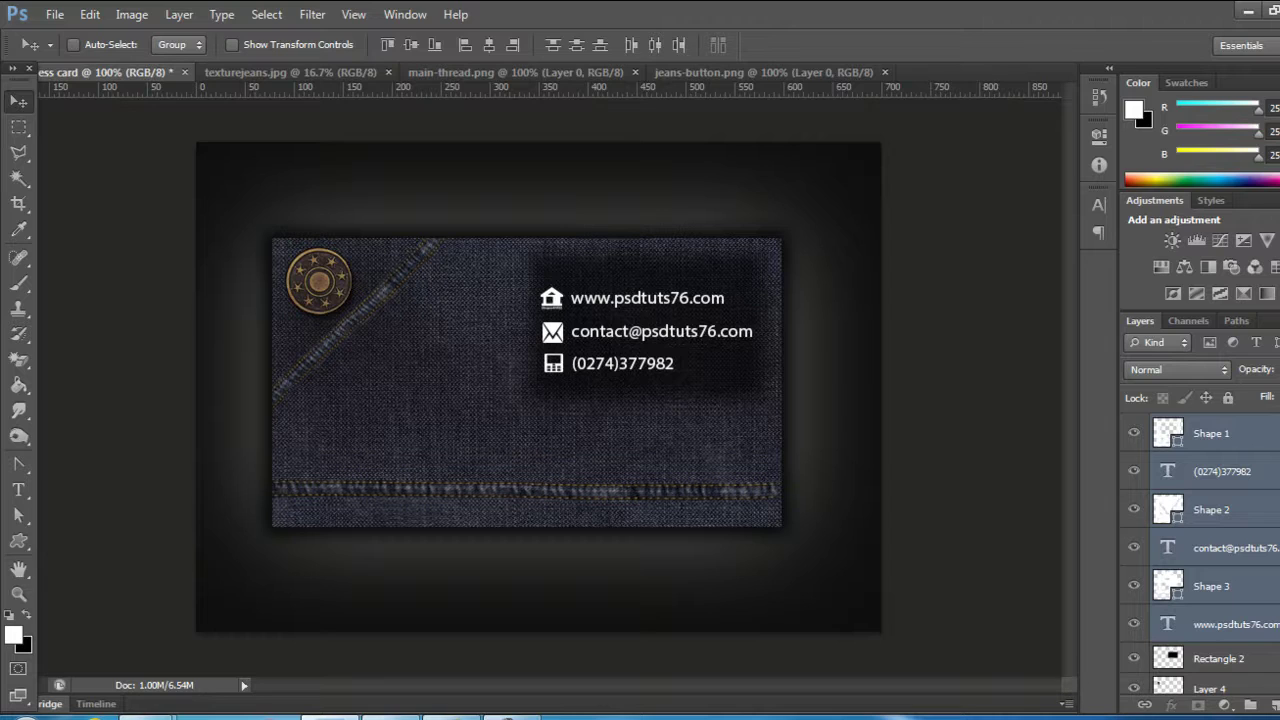
{"action": "left_click", "coordinate": [1252, 432]}
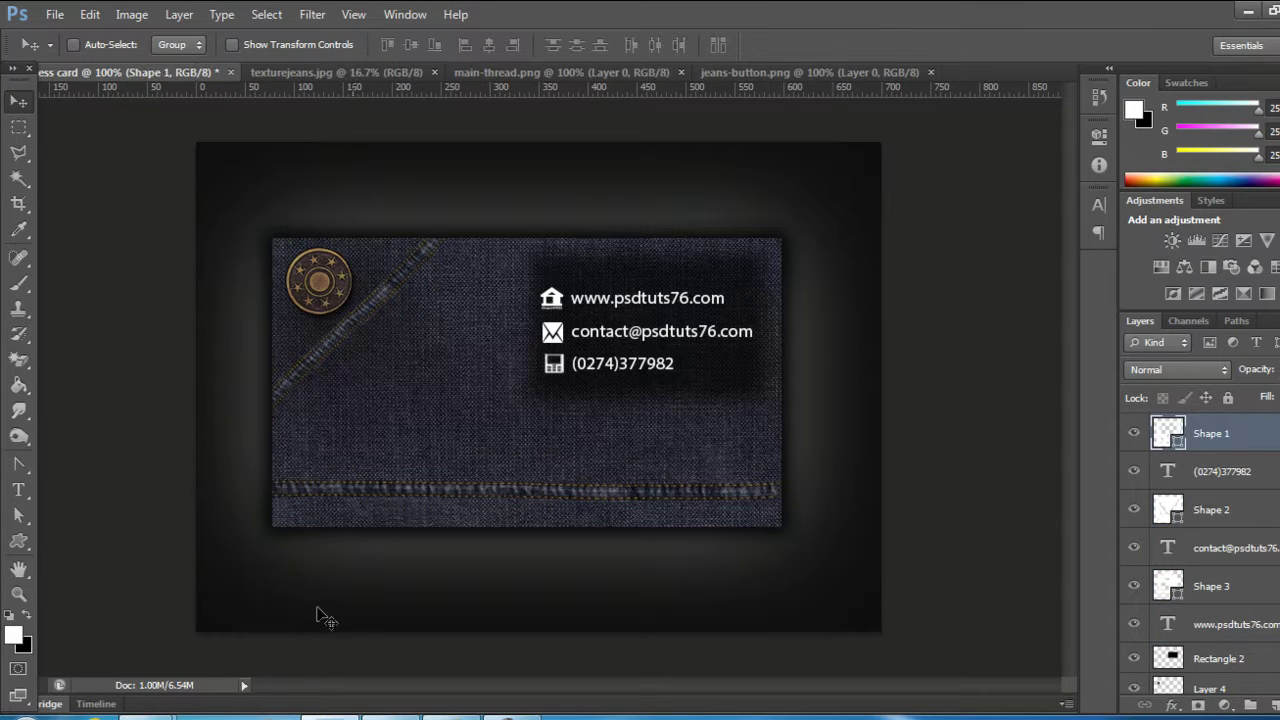
{"action": "left_click", "coordinate": [20, 491]}
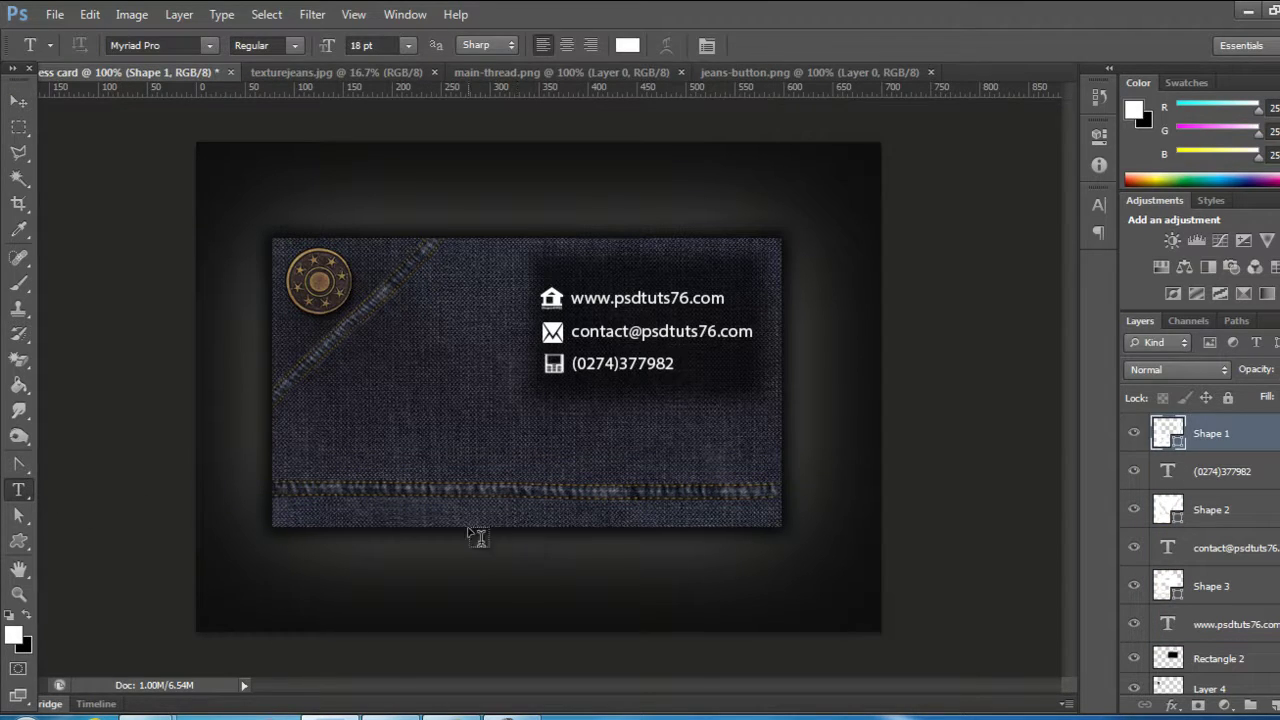
{"action": "left_click", "coordinate": [432, 513]}
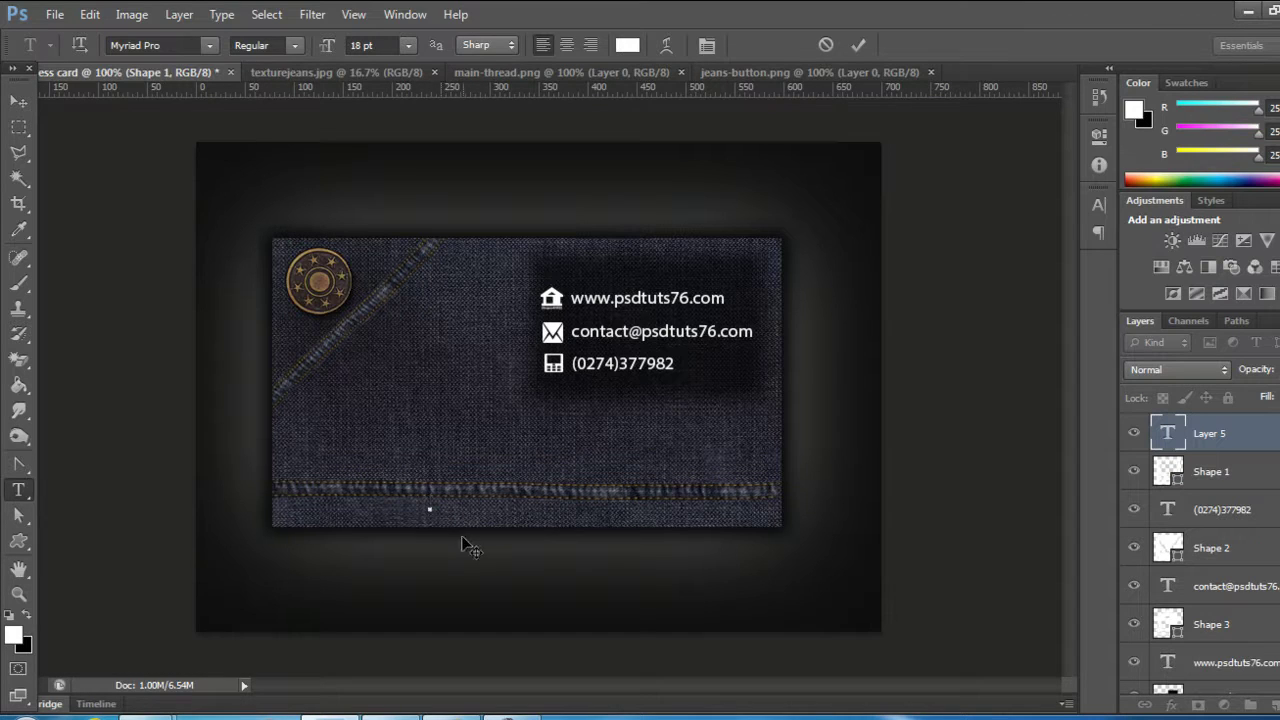
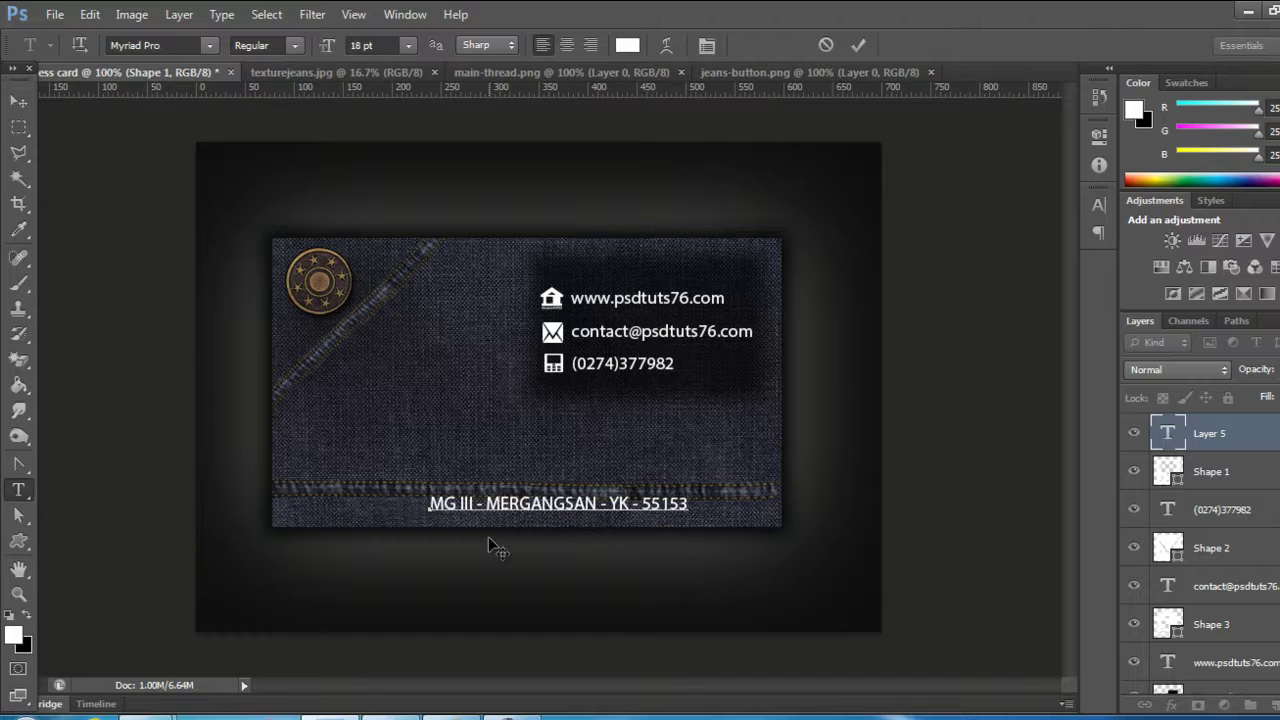
Set the address text to 14 pt and nudge it down into place along the bottom edge
{"action": "key", "text": "ctrl"}
{"action": "key", "text": "ctrl+a"}
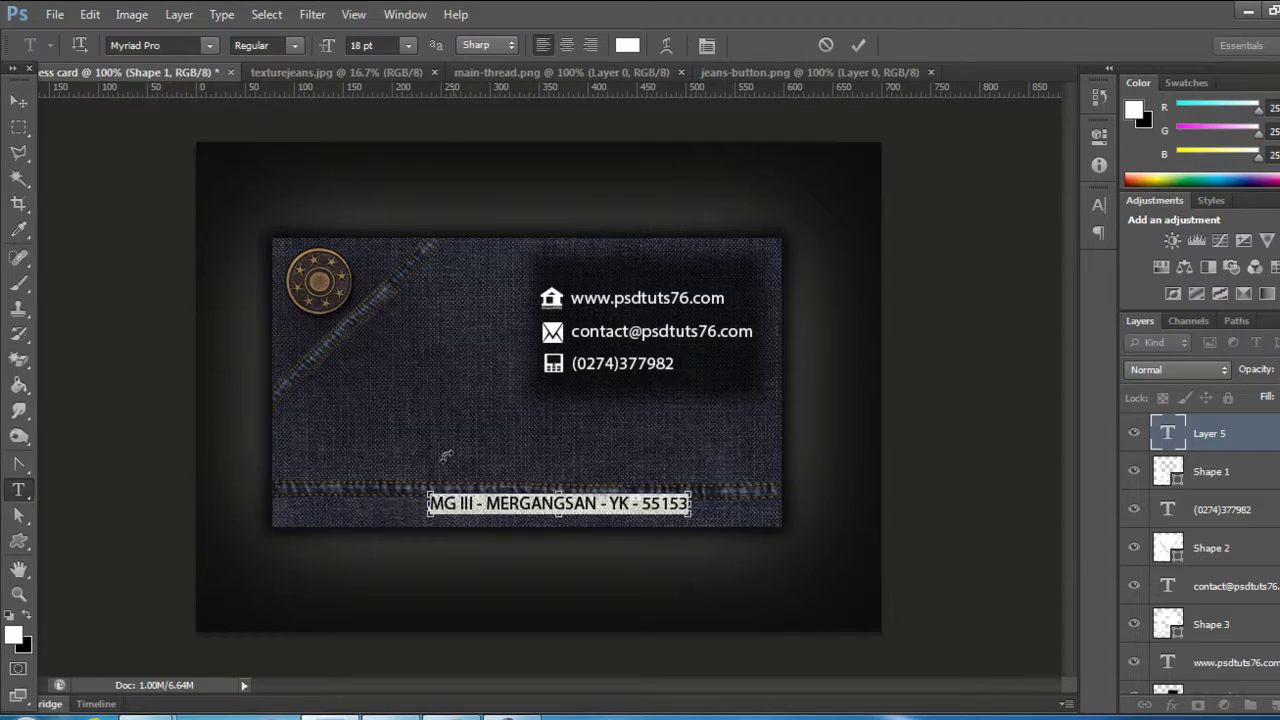
{"action": "left_click", "coordinate": [408, 47]}
{"action": "left_click", "coordinate": [396, 225]}
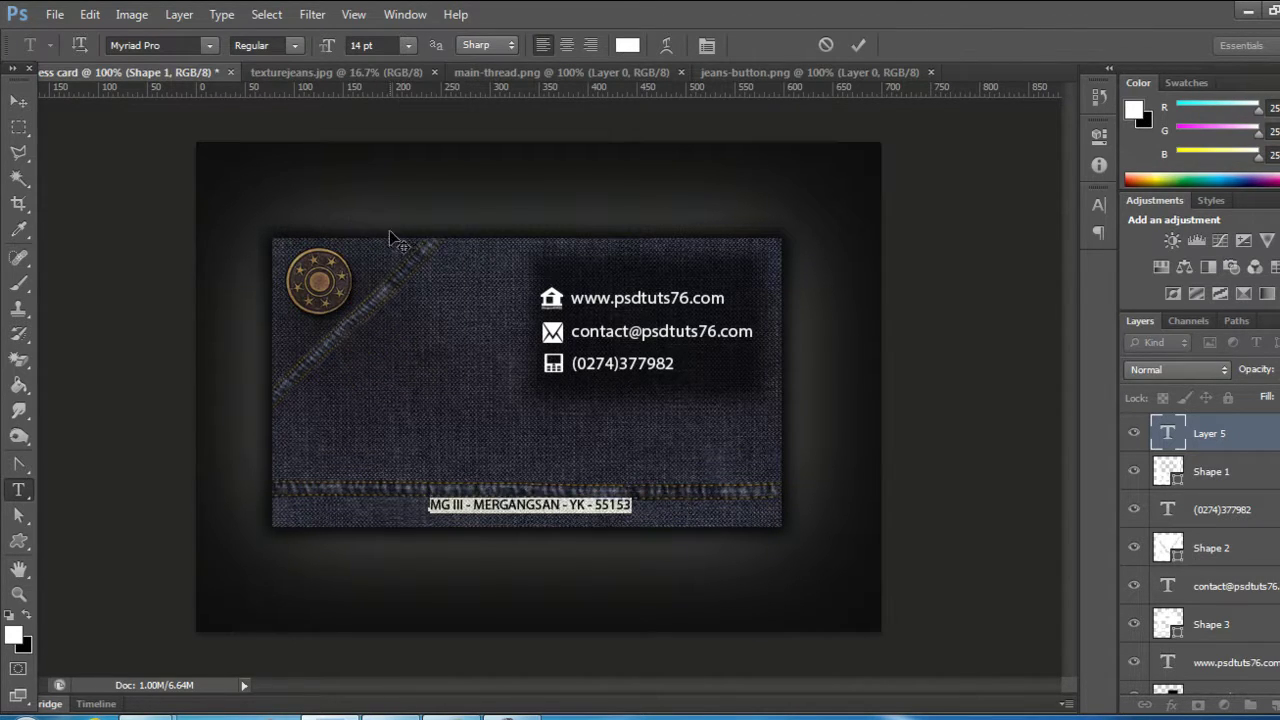
{"action": "left_click", "coordinate": [859, 46]}
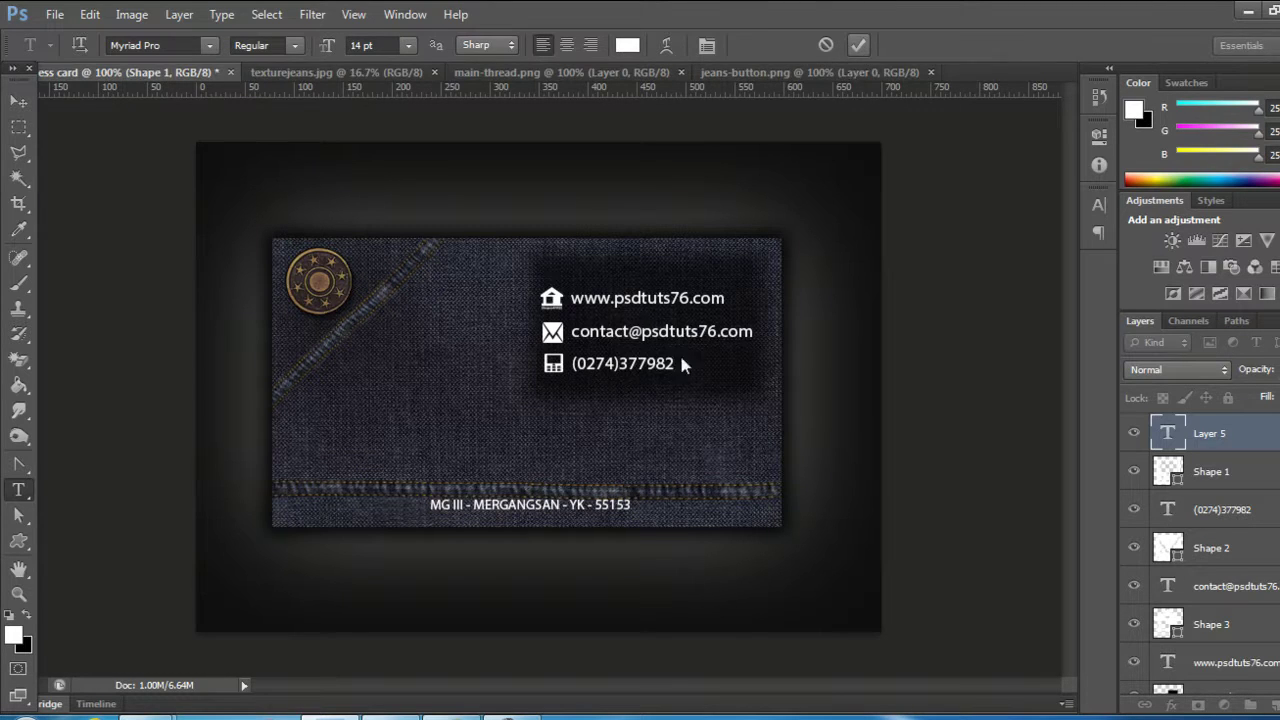
{"action": "key", "text": "v"}
{"action": "left_click_drag", "start_coordinate": [584, 514], "coordinate": [585, 521]}
{"action": "key", "text": "Down"}
{"action": "key", "text": "Down"}
{"action": "key", "text": "Down"}
{"action": "key", "text": "Down"}
{"action": "key", "text": "Down"}
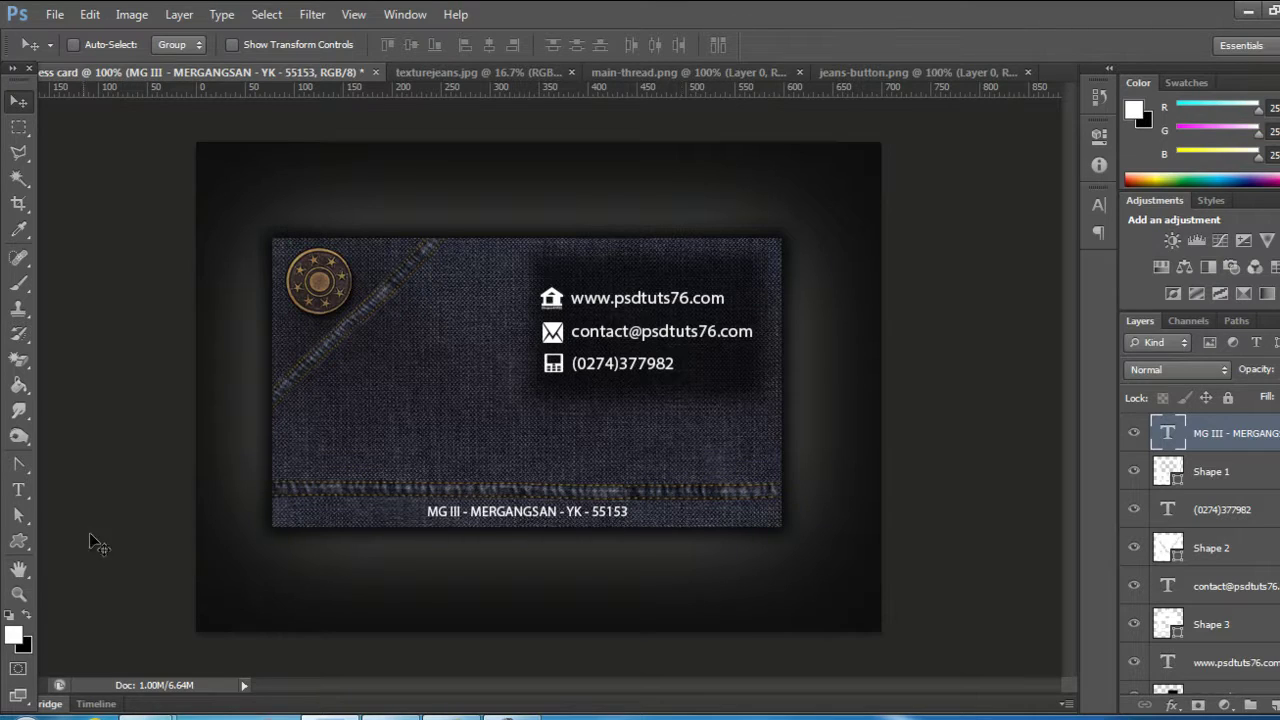
{"action": "left_click", "coordinate": [18, 490]}
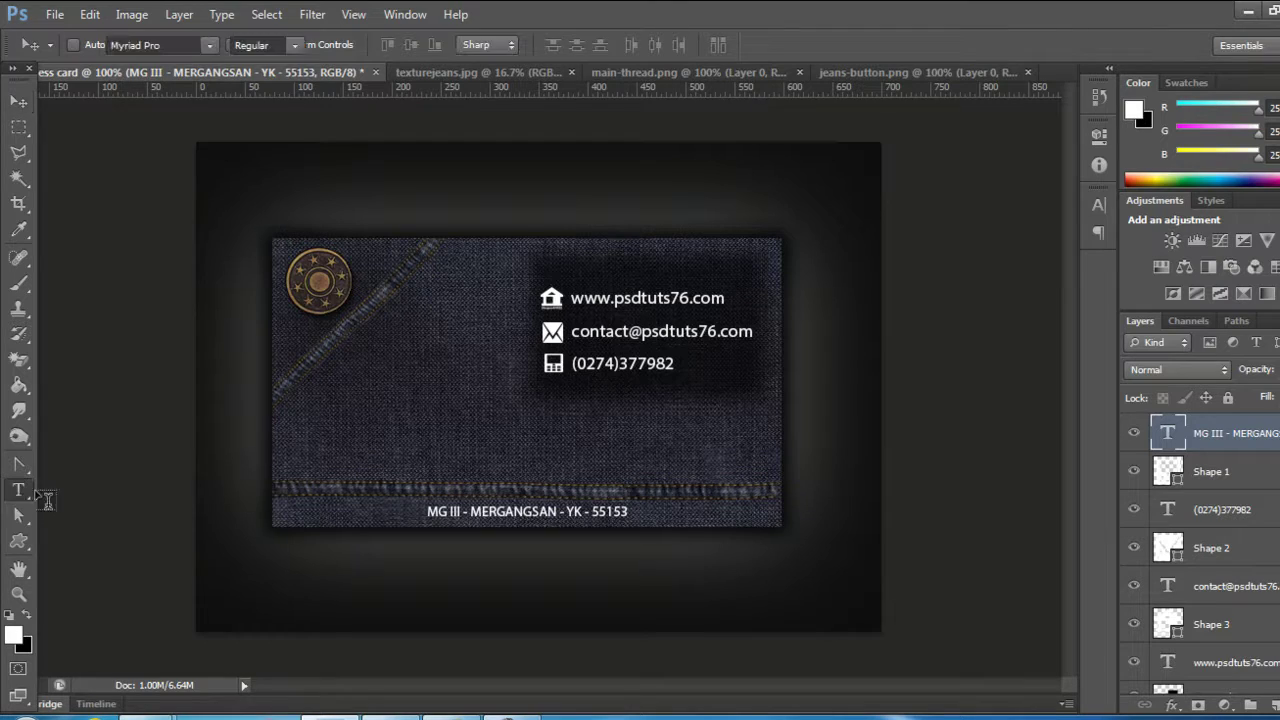
Type AZZAM at 72 pt on the card's left side and move it left and down
{"action": "left_click", "coordinate": [354, 352]}
{"action": "left_click", "coordinate": [407, 46]}
{"action": "left_click", "coordinate": [393, 378]}
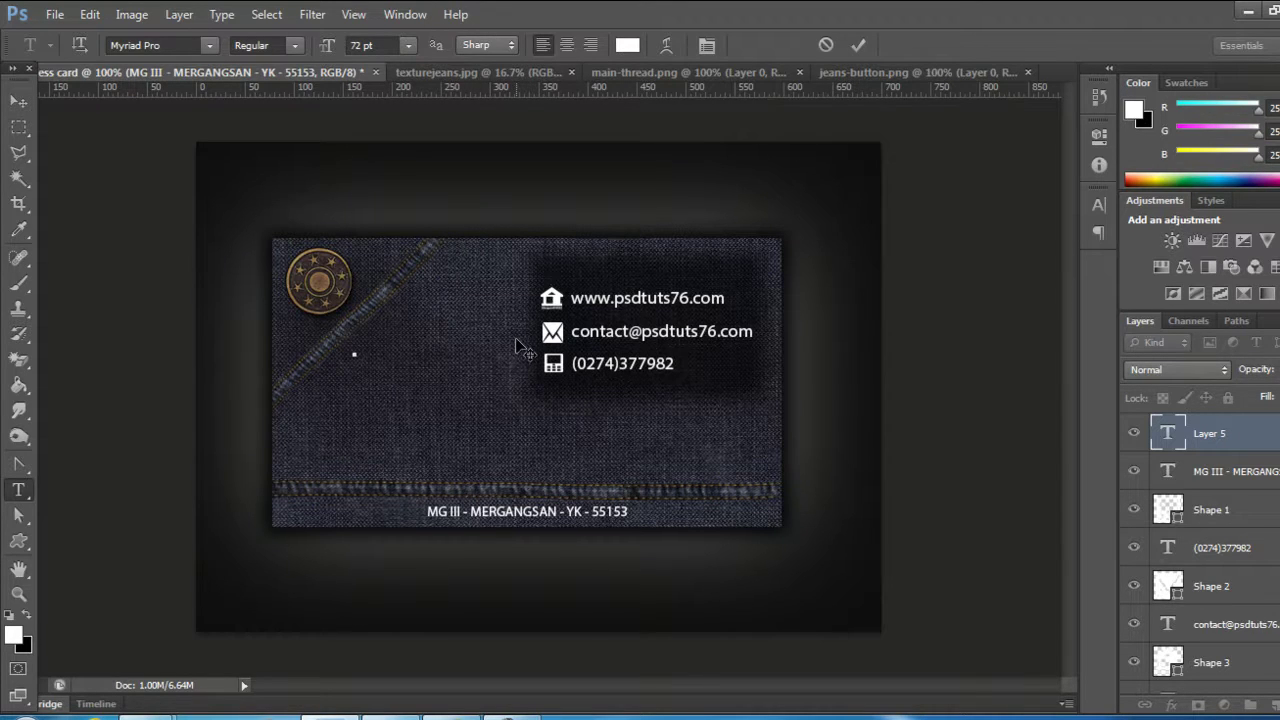
{"action": "type", "text": "A"}
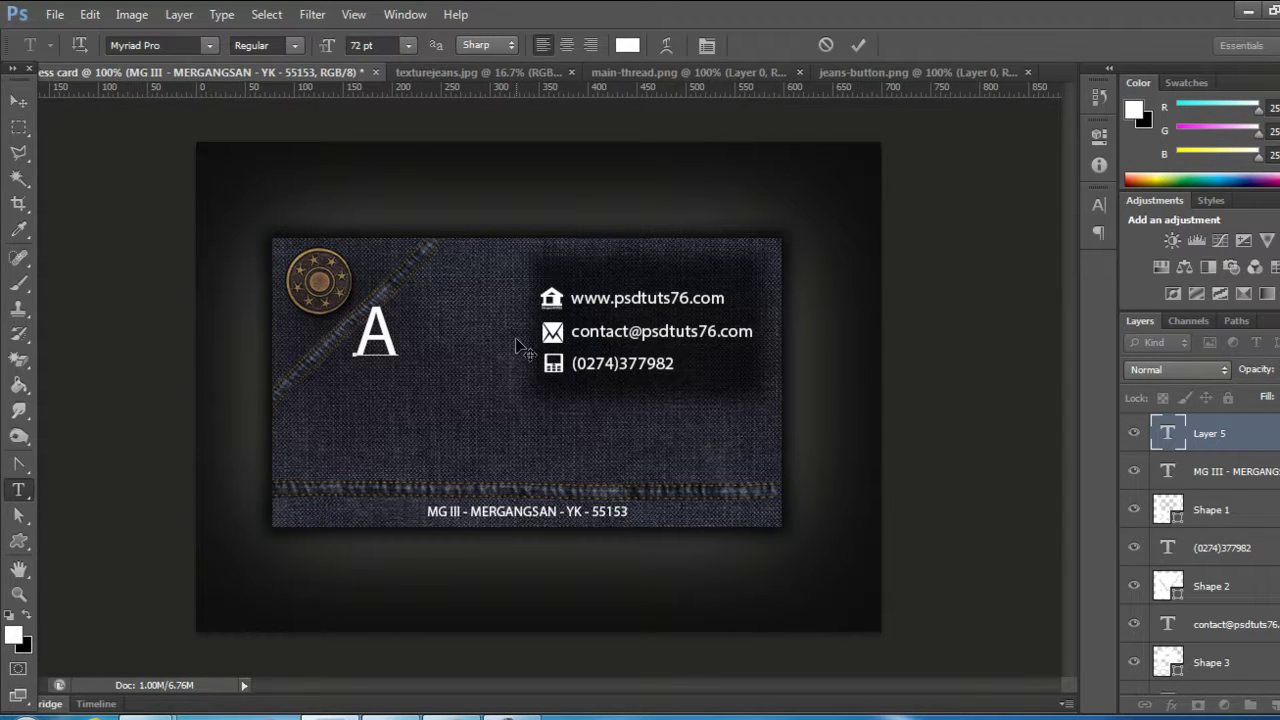
{"action": "type", "text": "ZZA"}
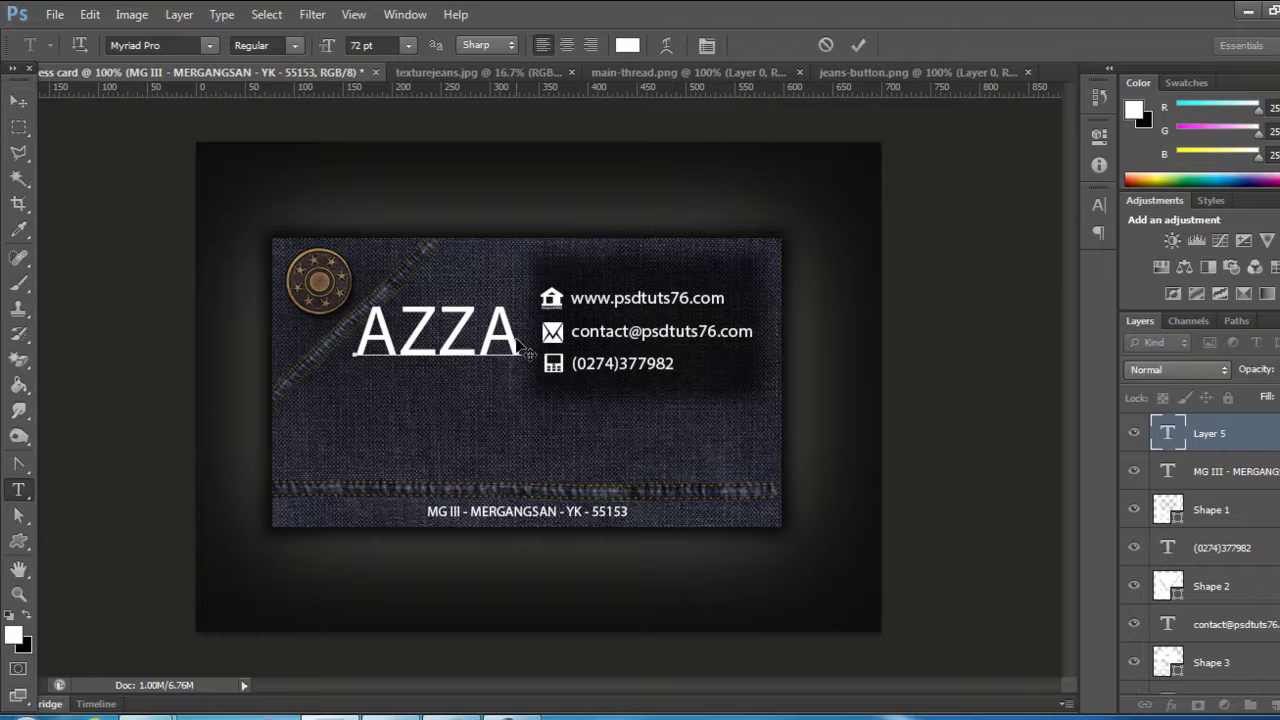
{"action": "type", "text": "M"}
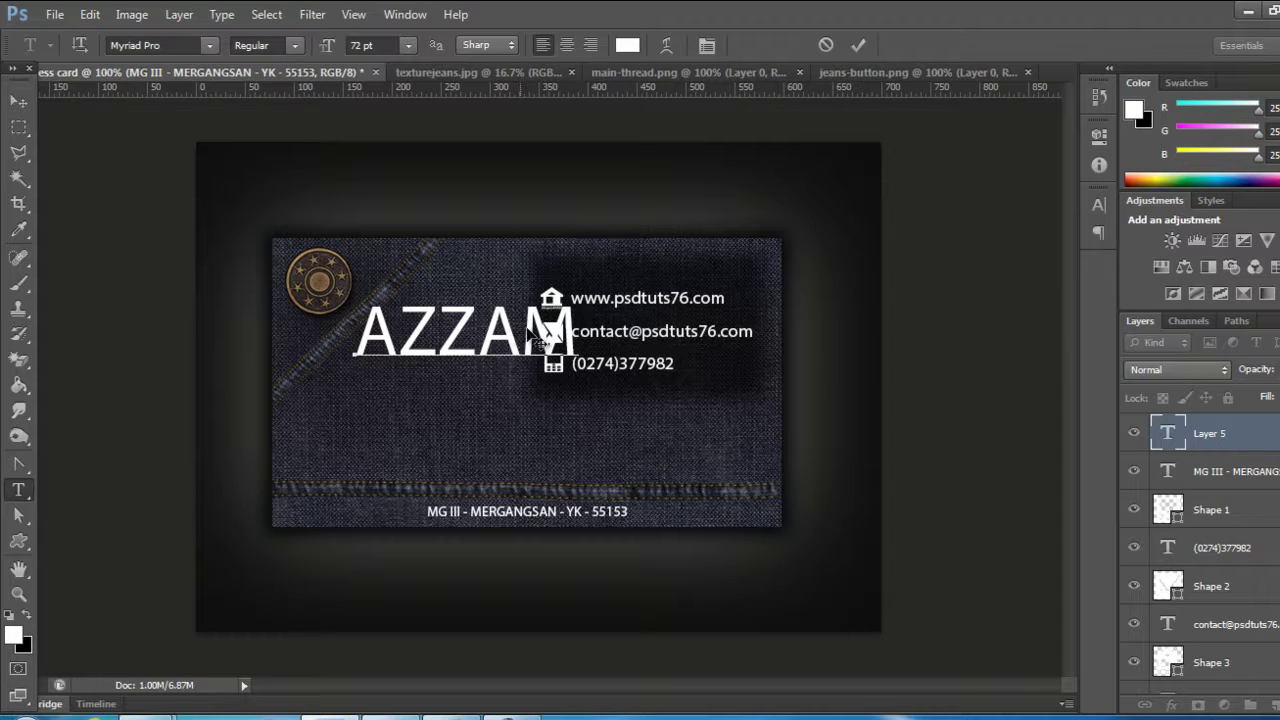
{"action": "left_click", "coordinate": [858, 45]}
{"action": "key", "text": "v"}
{"action": "left_click_drag", "start_coordinate": [448, 332], "coordinate": [414, 374]}
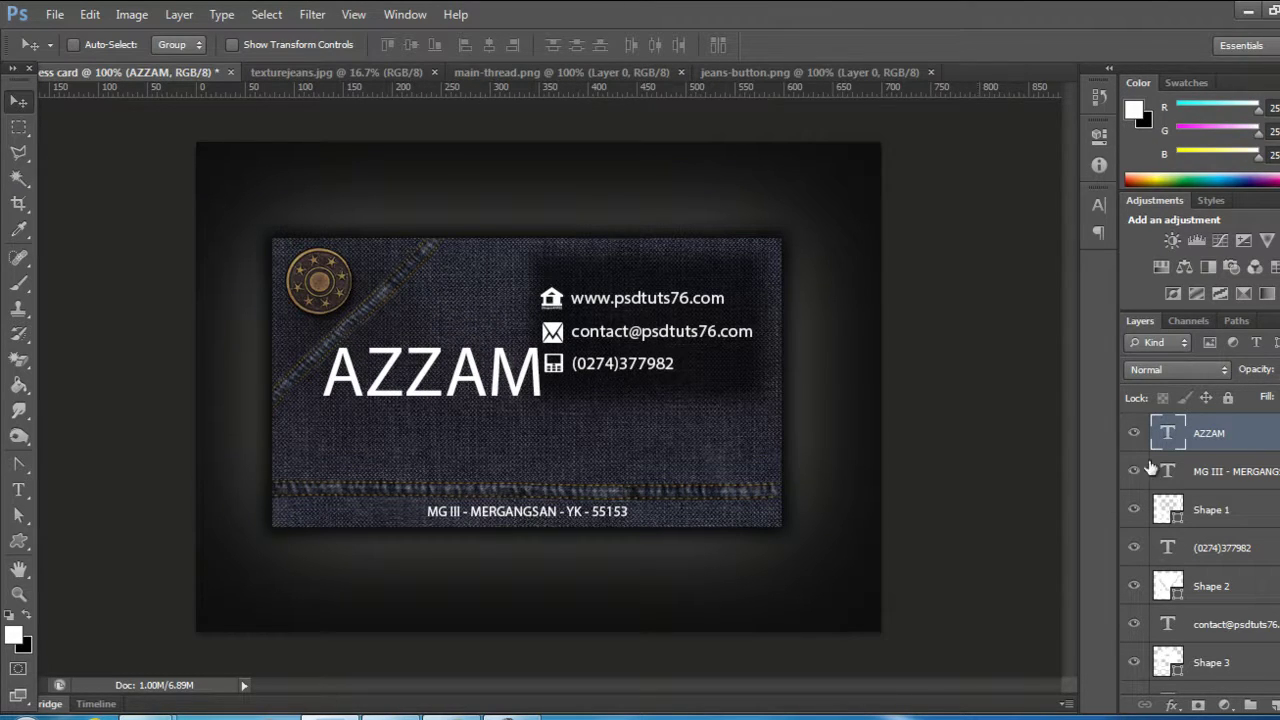
Shrink AZZAM to 60 pt and nudge it slightly right and down
{"action": "double_click", "coordinate": [1167, 432]}
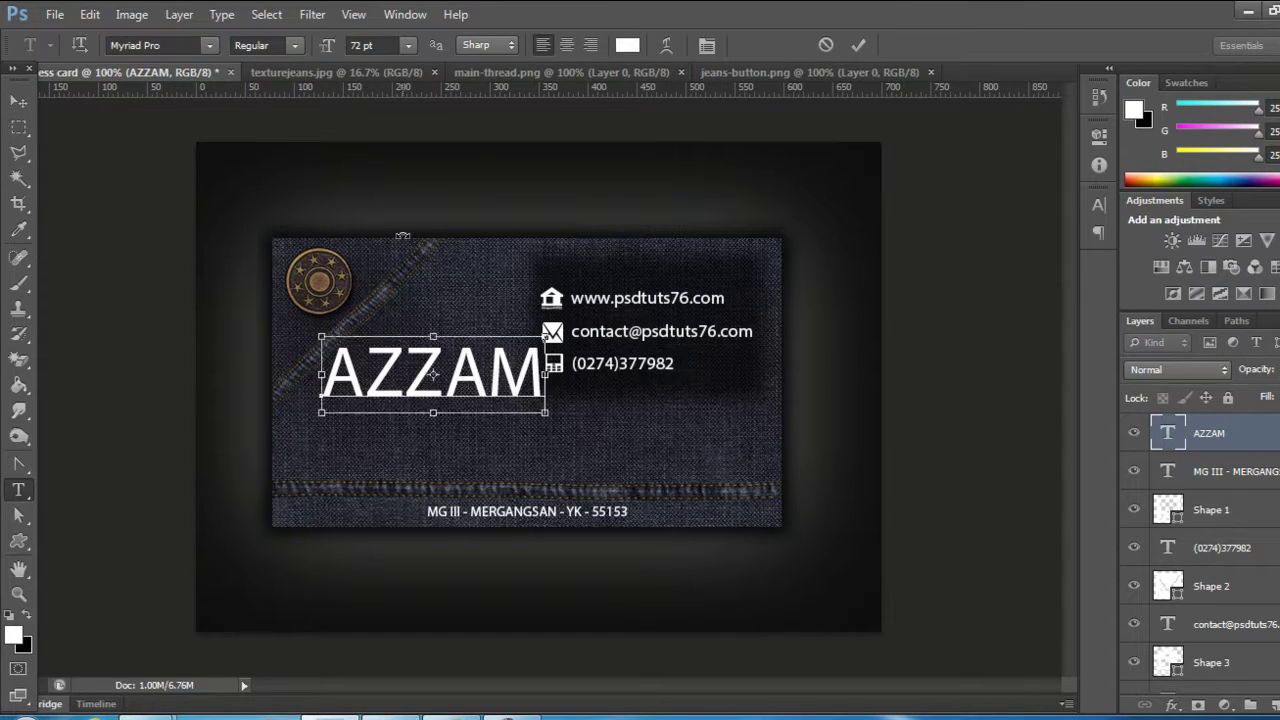
{"action": "key", "text": "ctrl+a"}
{"action": "left_click", "coordinate": [407, 46]}
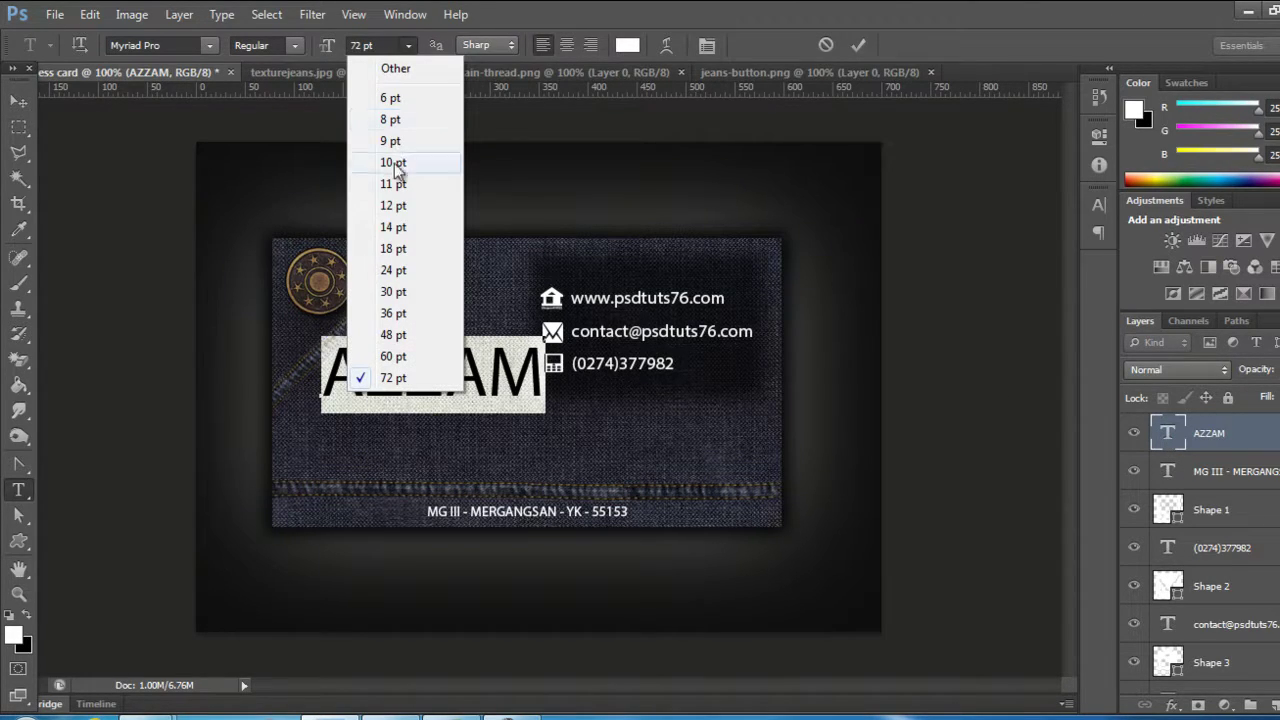
{"action": "left_click", "coordinate": [393, 357]}
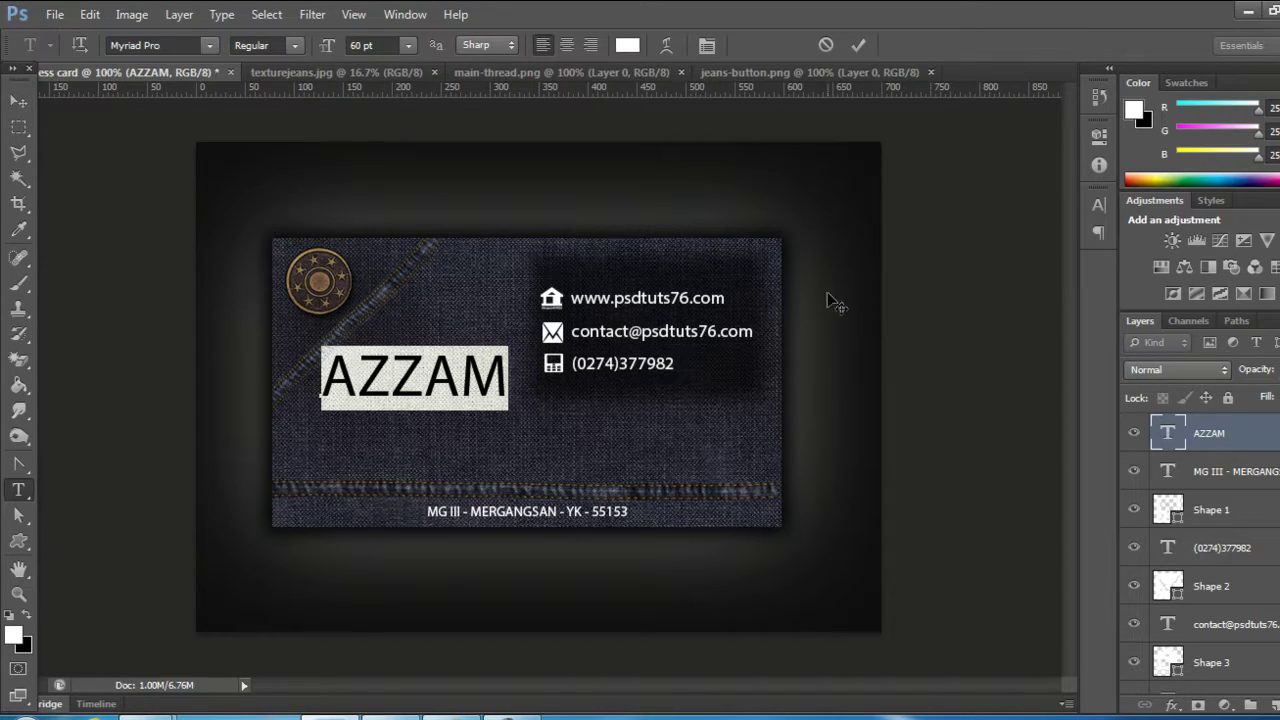
{"action": "left_click", "coordinate": [857, 45]}
{"action": "key", "text": "v"}
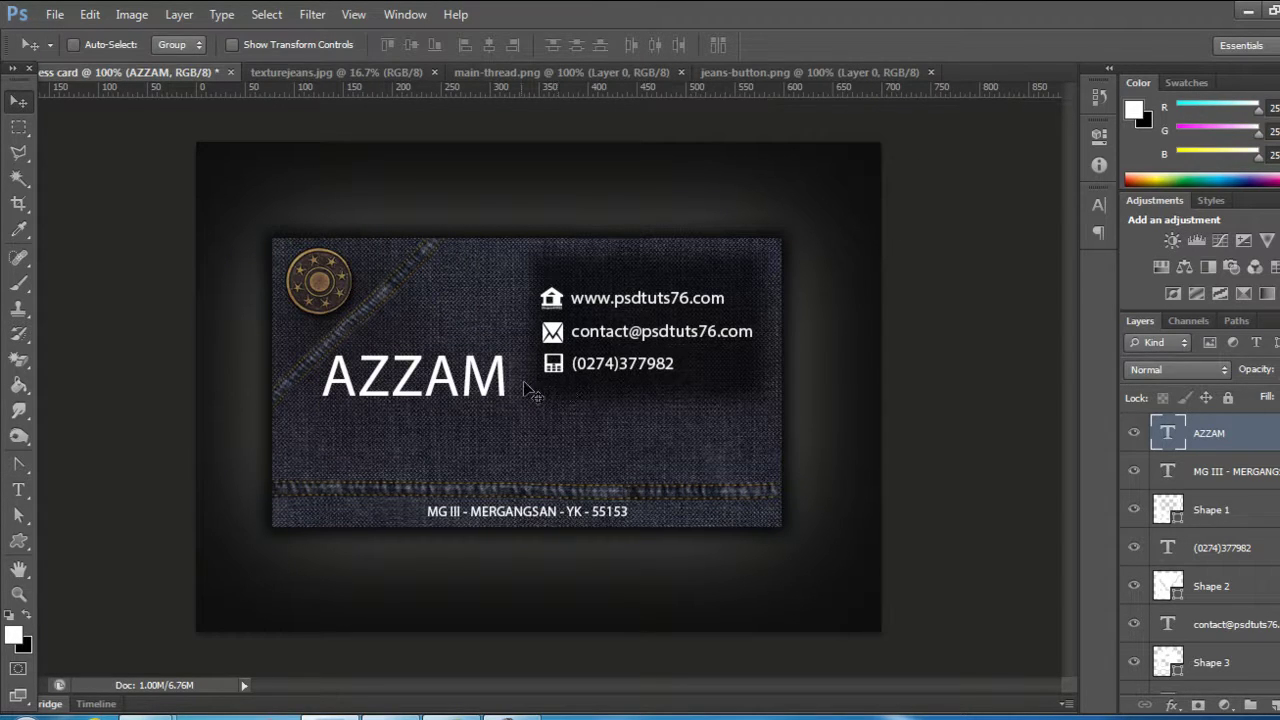
{"action": "left_click_drag", "start_coordinate": [418, 383], "coordinate": [424, 384]}
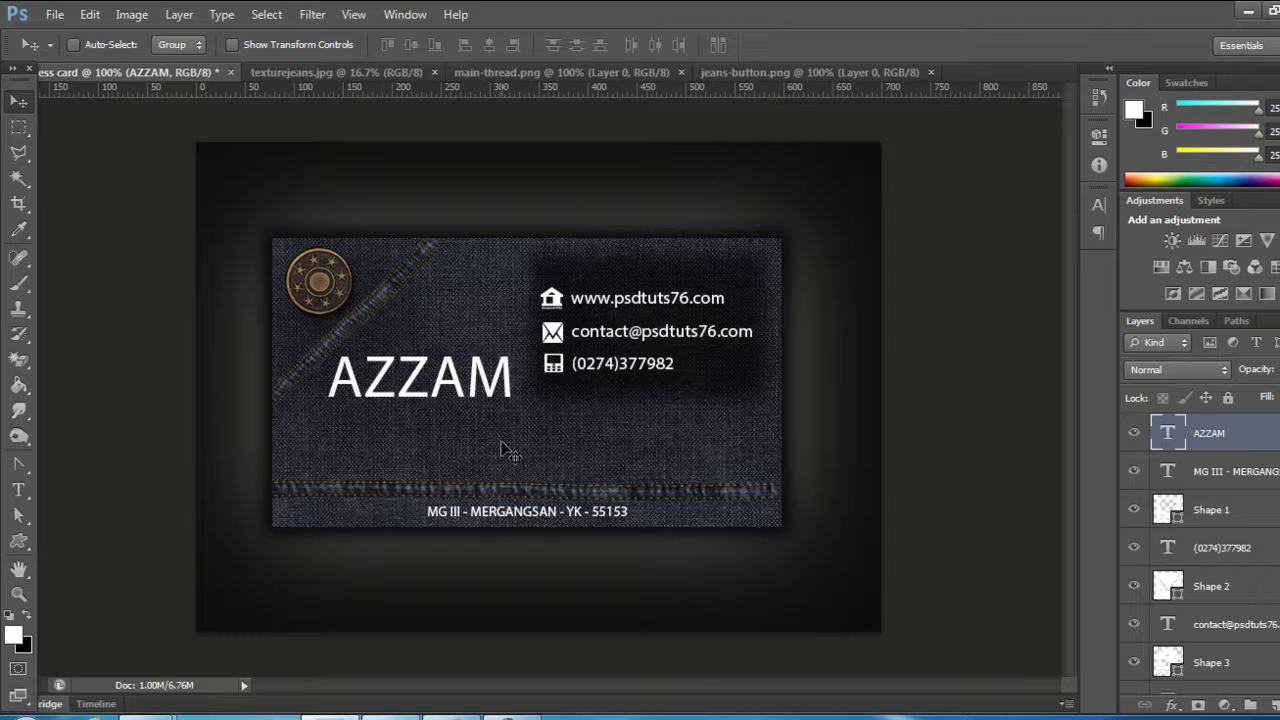
In AZZAM's Blending Options, enable Drop Shadow with opacity 95, angle 120 and distance 7
{"action": "right_click", "coordinate": [1256, 443]}
{"action": "left_click", "coordinate": [1060, 114]}
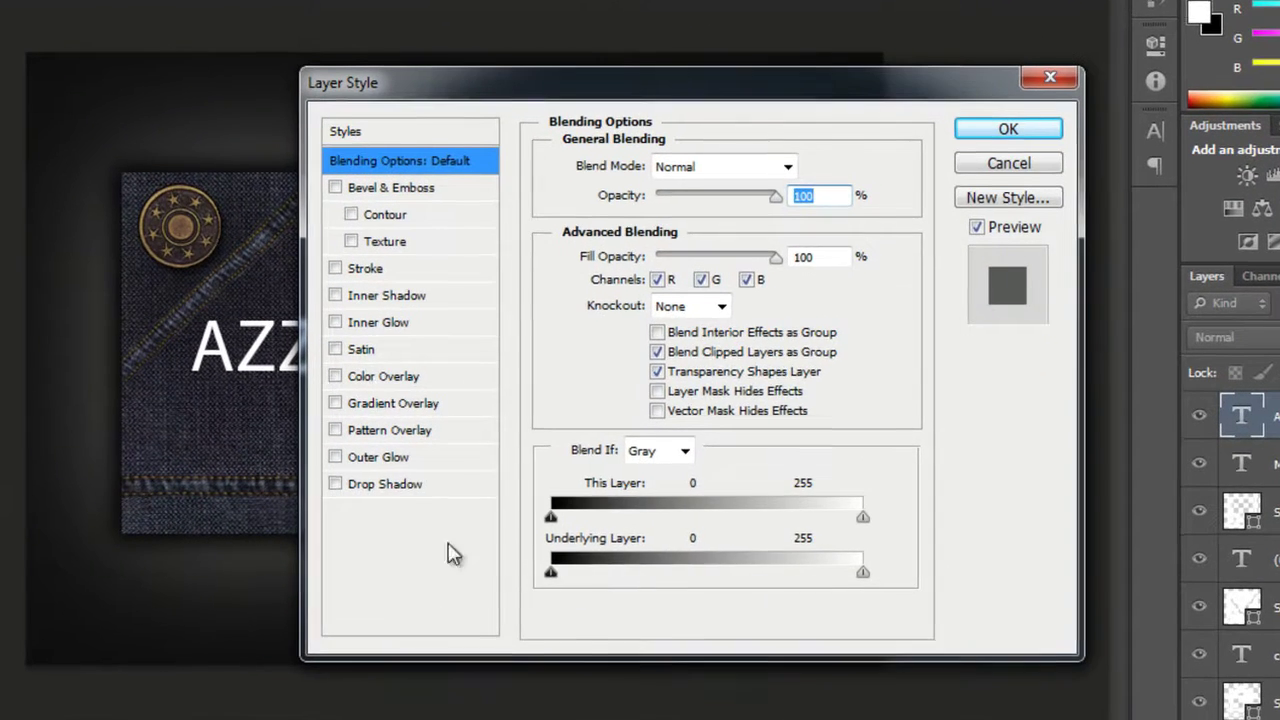
{"action": "left_click", "coordinate": [385, 486]}
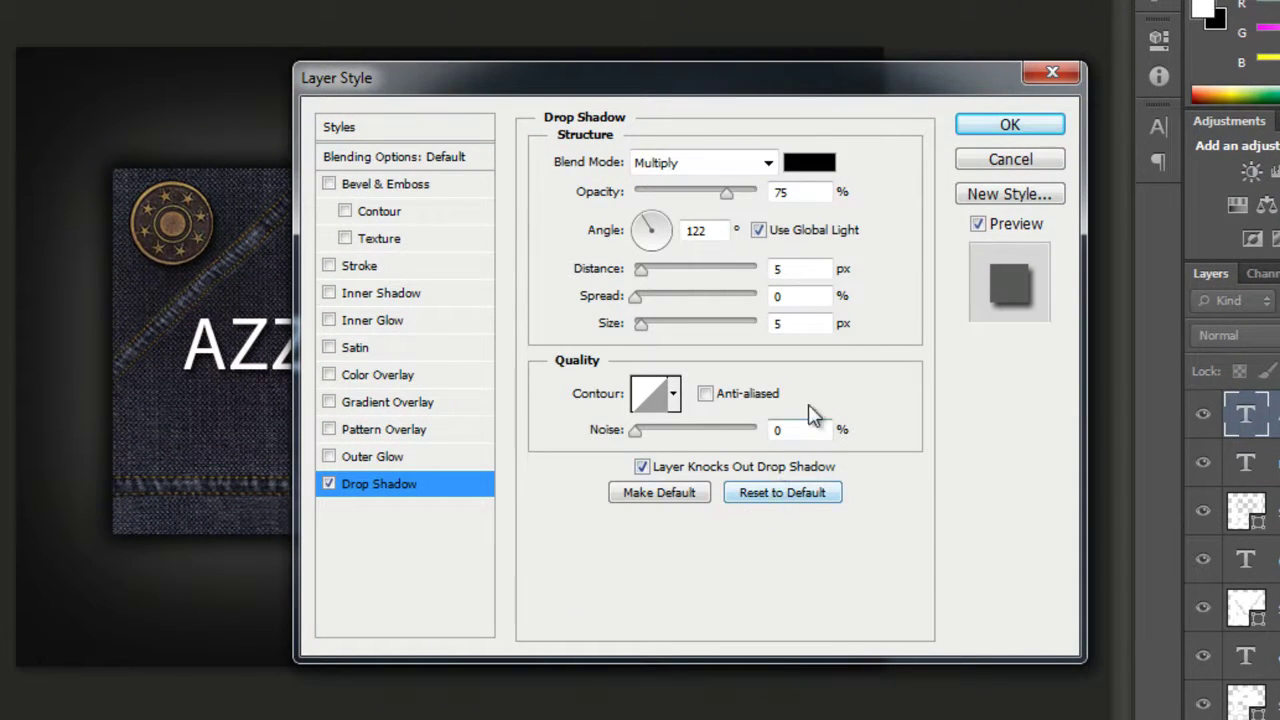
{"action": "double_click", "coordinate": [790, 192]}
{"action": "type", "text": "95"}
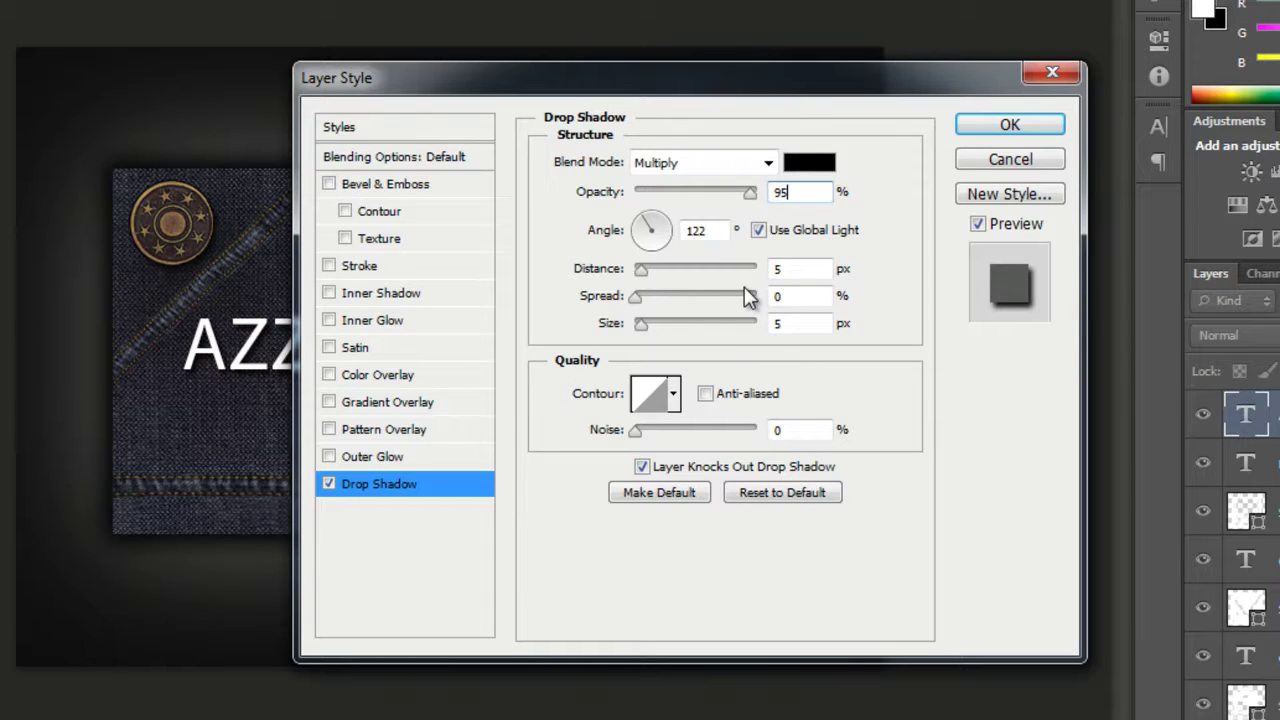
{"action": "left_click", "coordinate": [714, 231]}
{"action": "key", "text": "BackSpace"}
{"action": "type", "text": "0"}
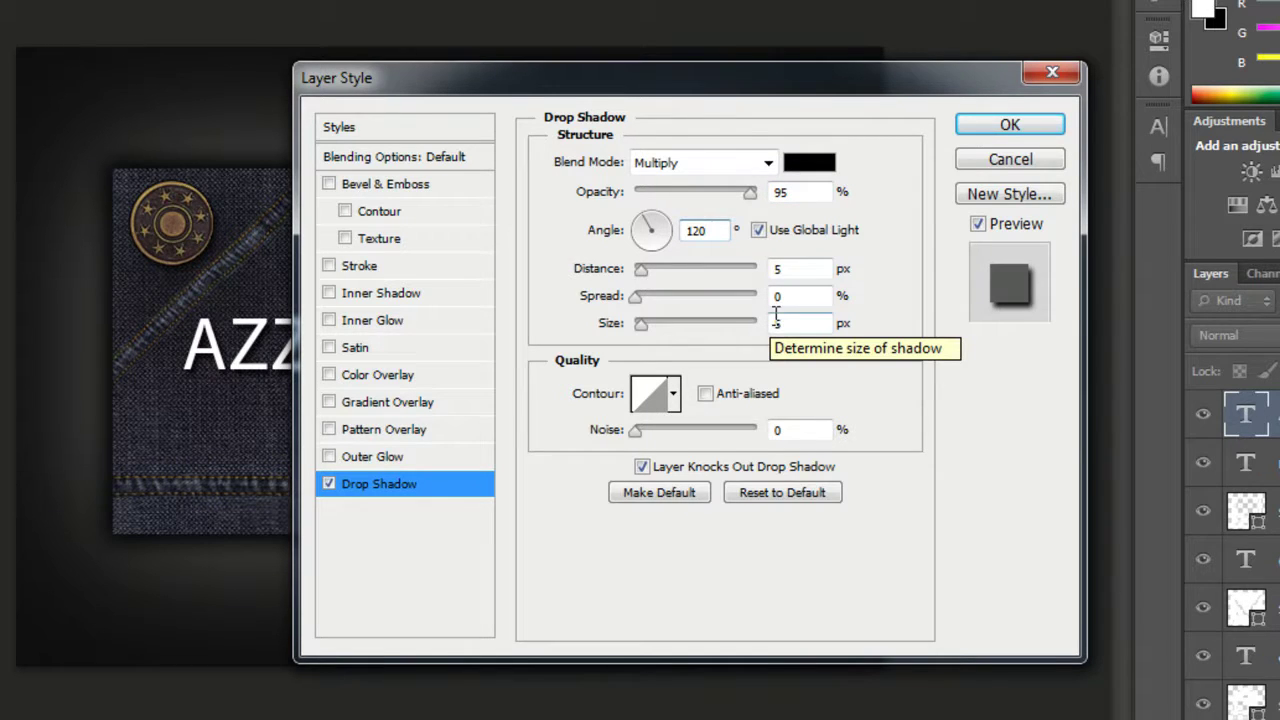
{"action": "double_click", "coordinate": [778, 270]}
{"action": "type", "text": "7"}
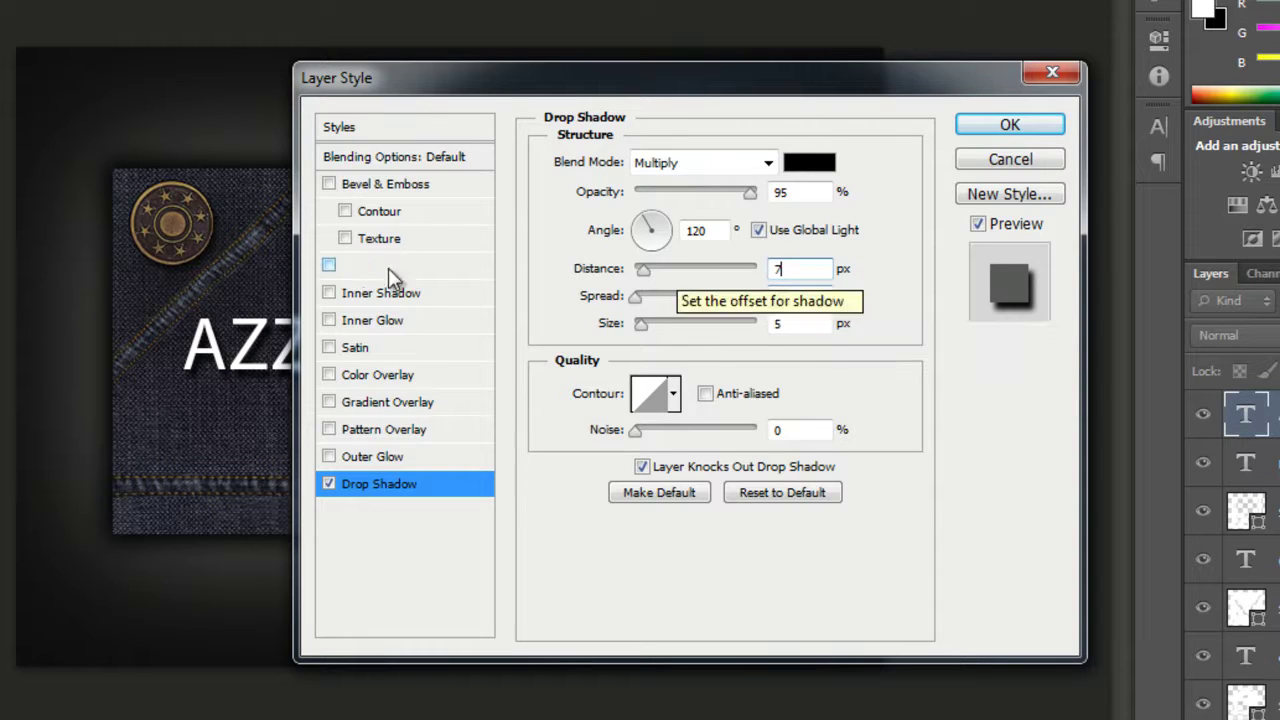
{"action": "left_click", "coordinate": [346, 269]}
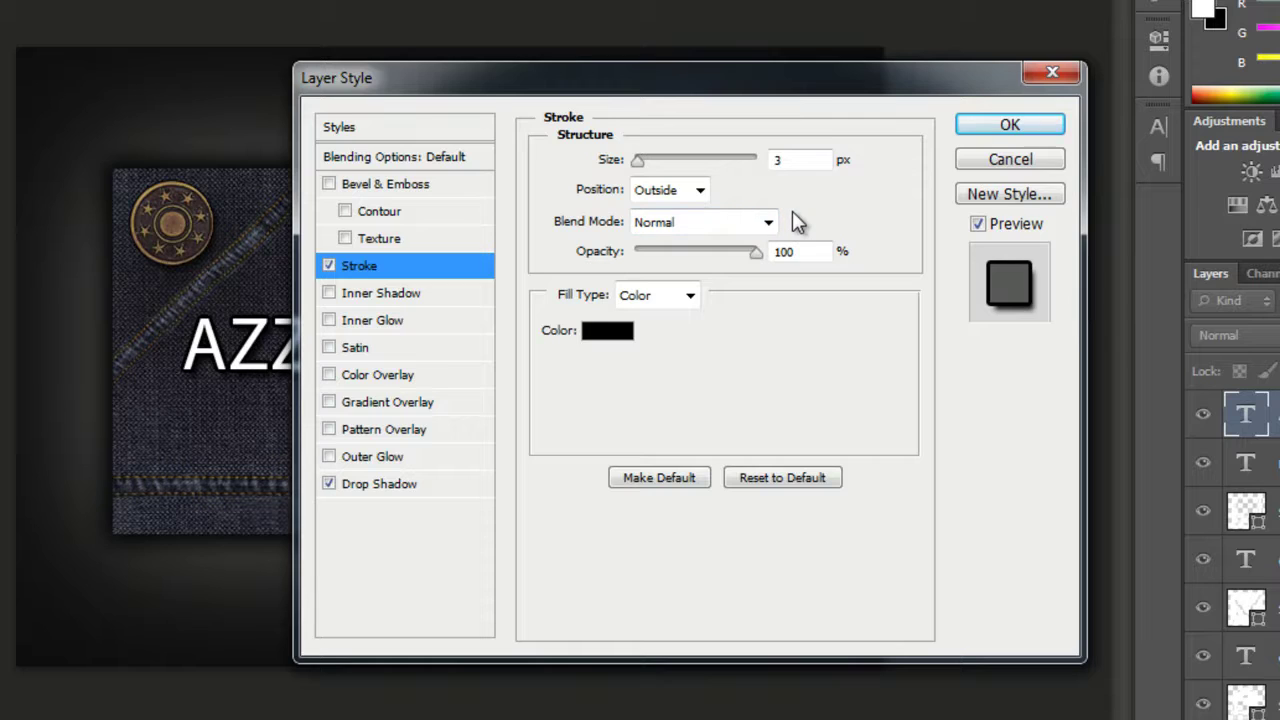
Reduce AZZAM's stroke size to 1 px
{"action": "left_click_drag", "start_coordinate": [811, 162], "coordinate": [757, 170]}
{"action": "type", "text": "1"}
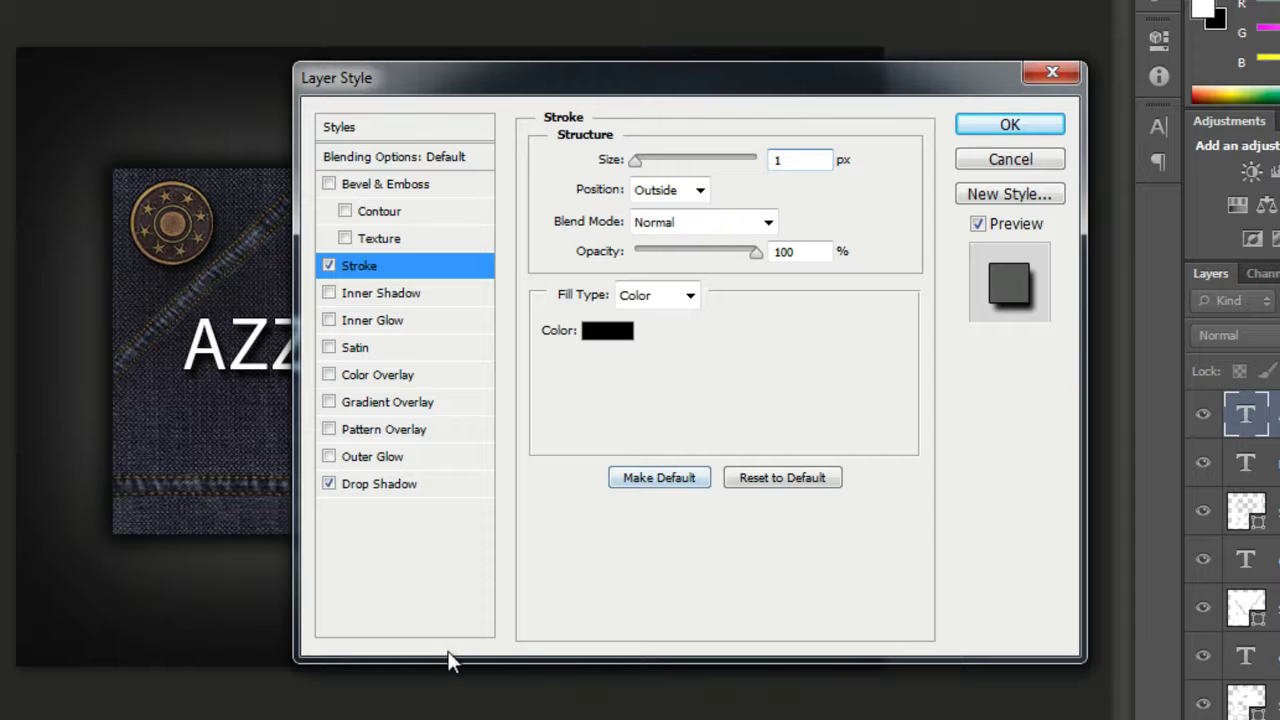
{"action": "key", "text": "F10"}
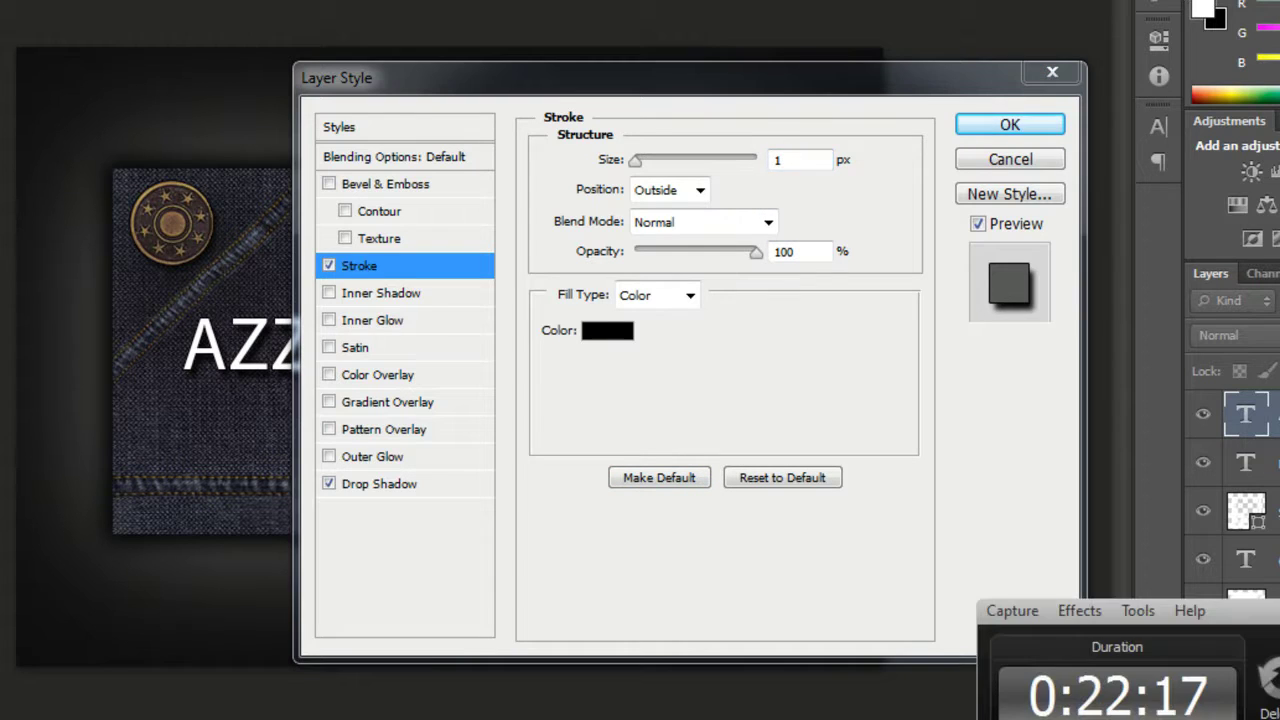
{"action": "key", "text": "Return"}
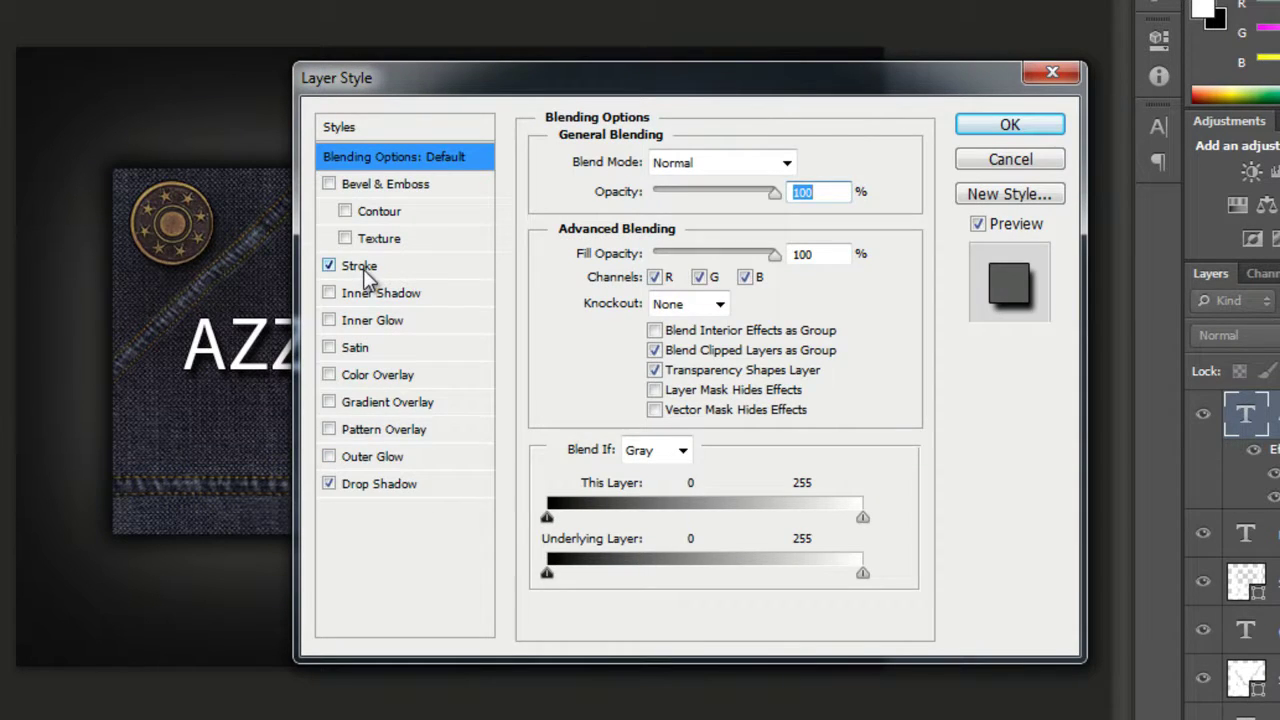
Change AZZAM's stroke colour to light grey #bebebe and apply the style
{"action": "left_click", "coordinate": [360, 268]}
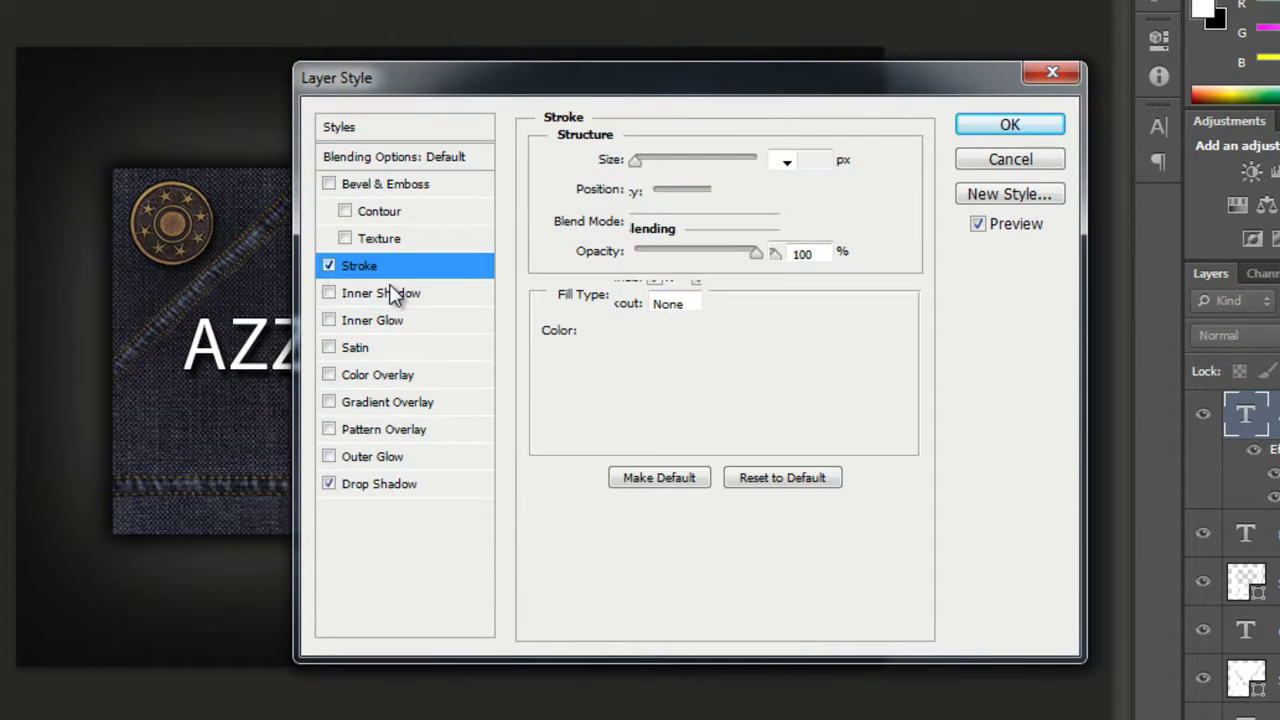
{"action": "left_click", "coordinate": [607, 330]}
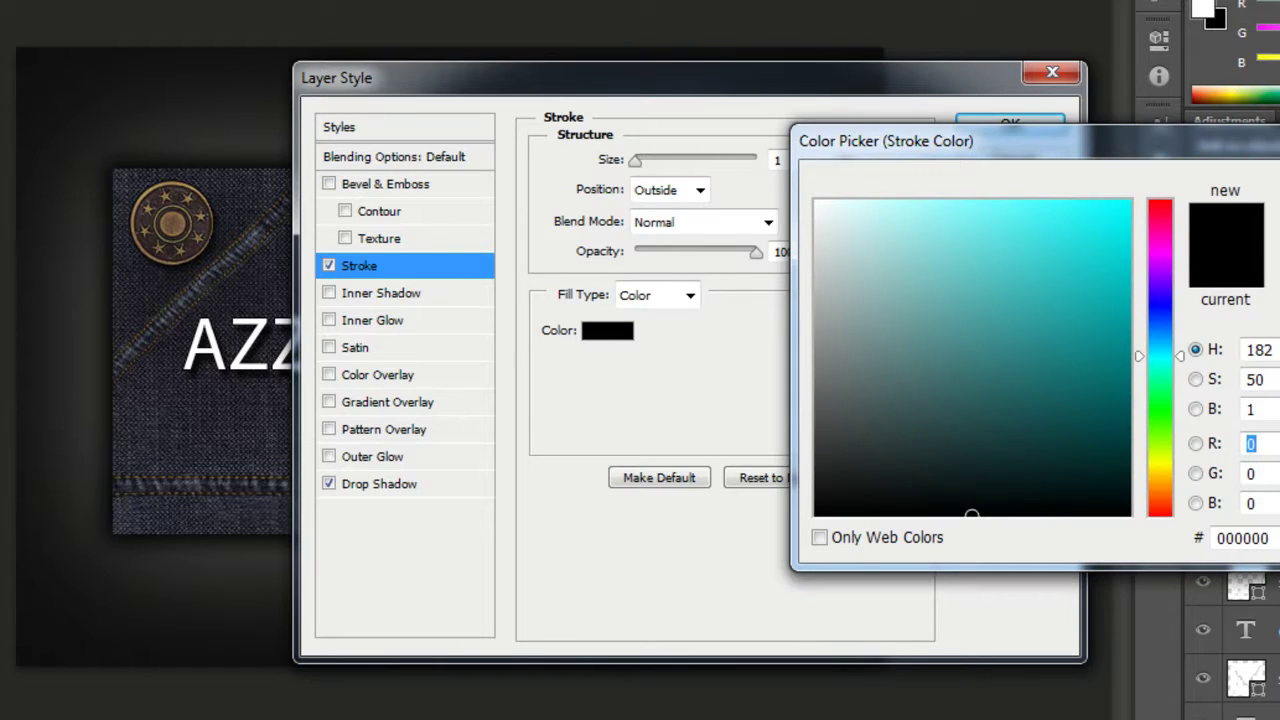
{"action": "type", "text": "bebebe"}
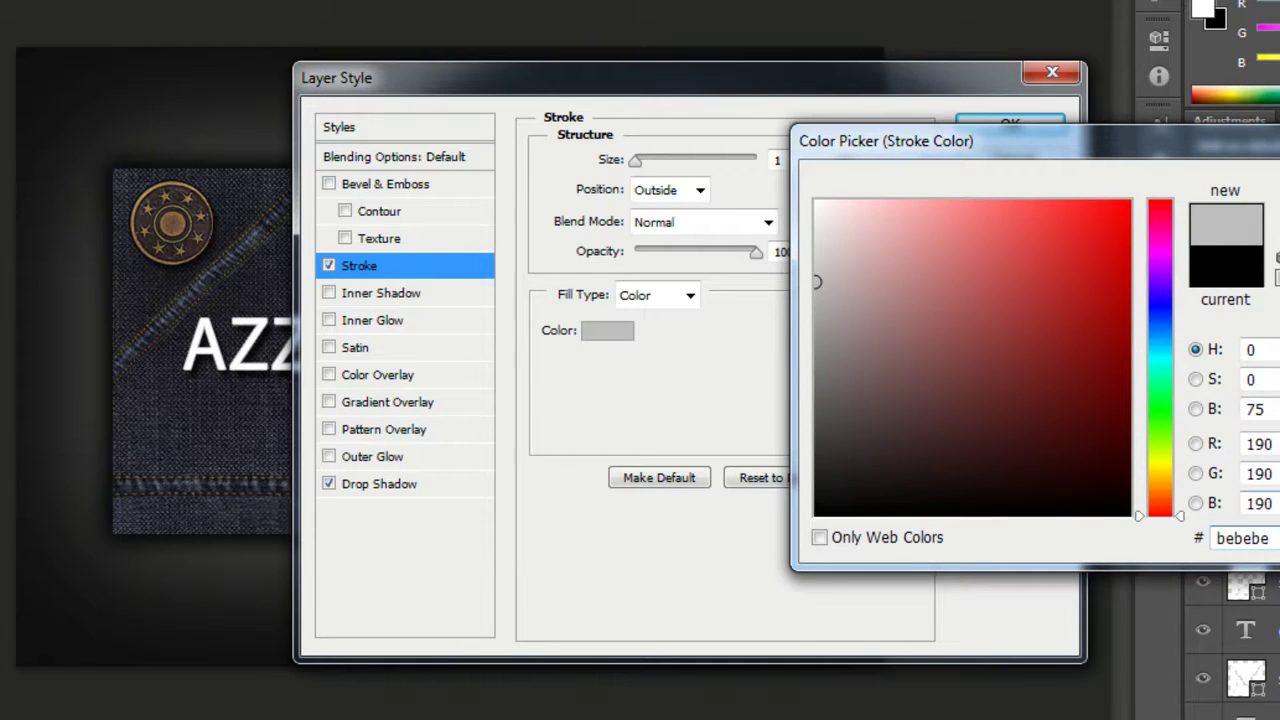
{"action": "key", "text": "Return"}
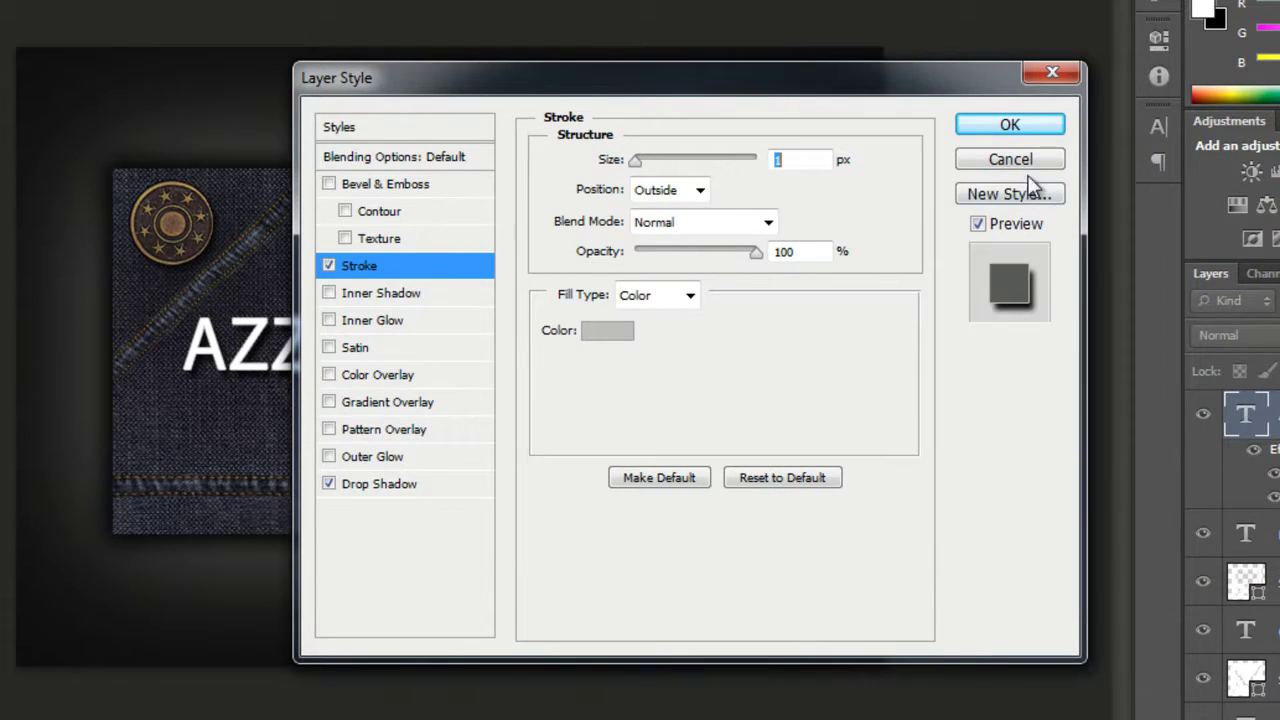
{"action": "left_click", "coordinate": [1010, 123]}
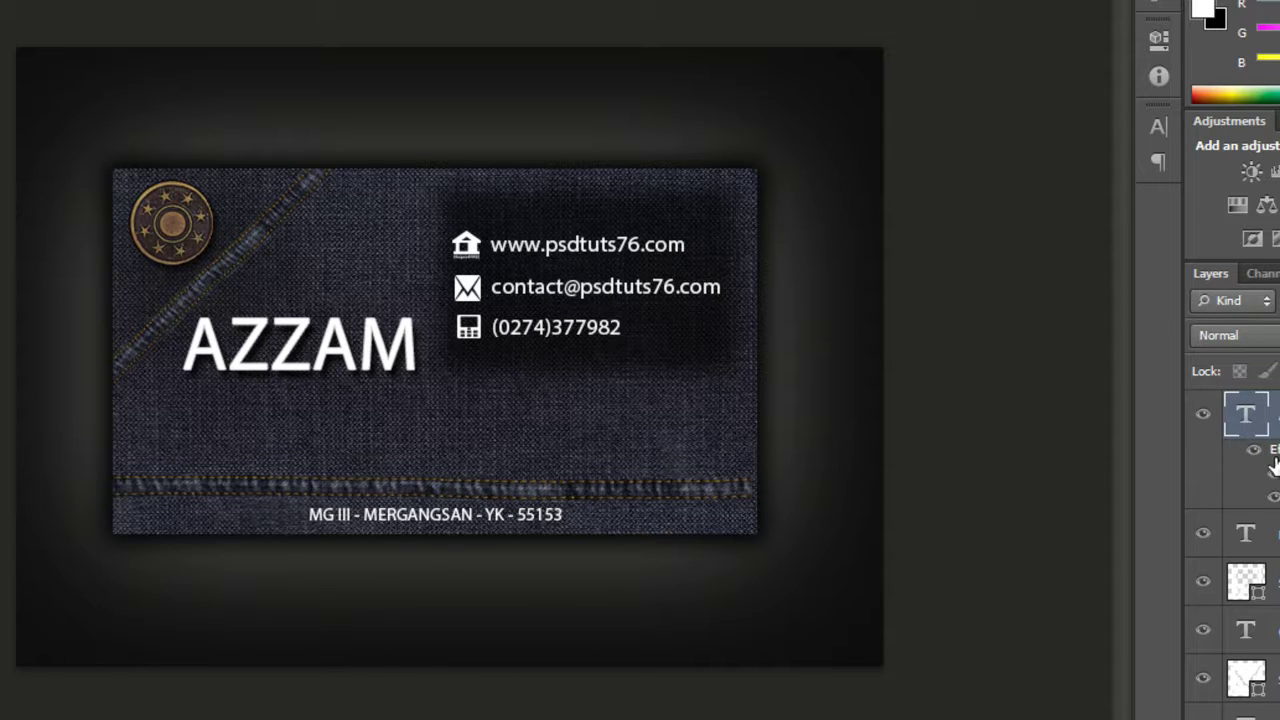
{"action": "double_click", "coordinate": [1200, 462]}
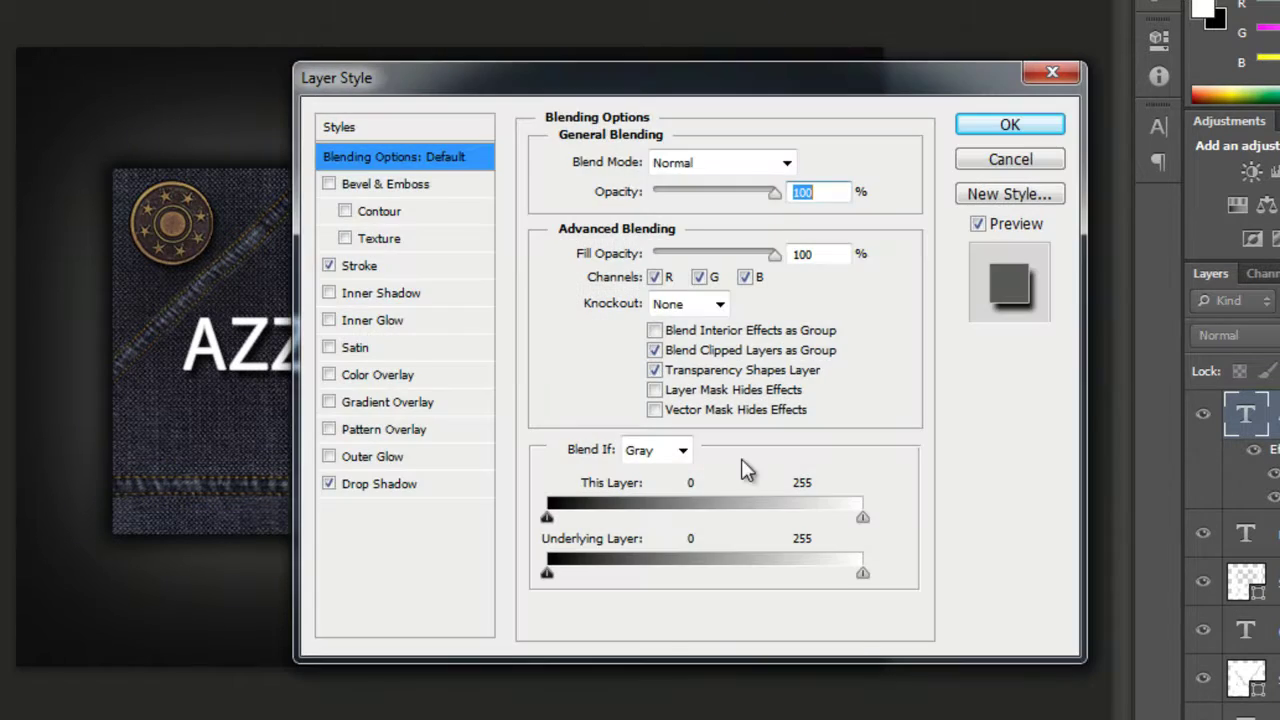
Add a reset Gradient Overlay to AZZAM and begin editing its left colour stop
{"action": "left_click", "coordinate": [412, 410]}
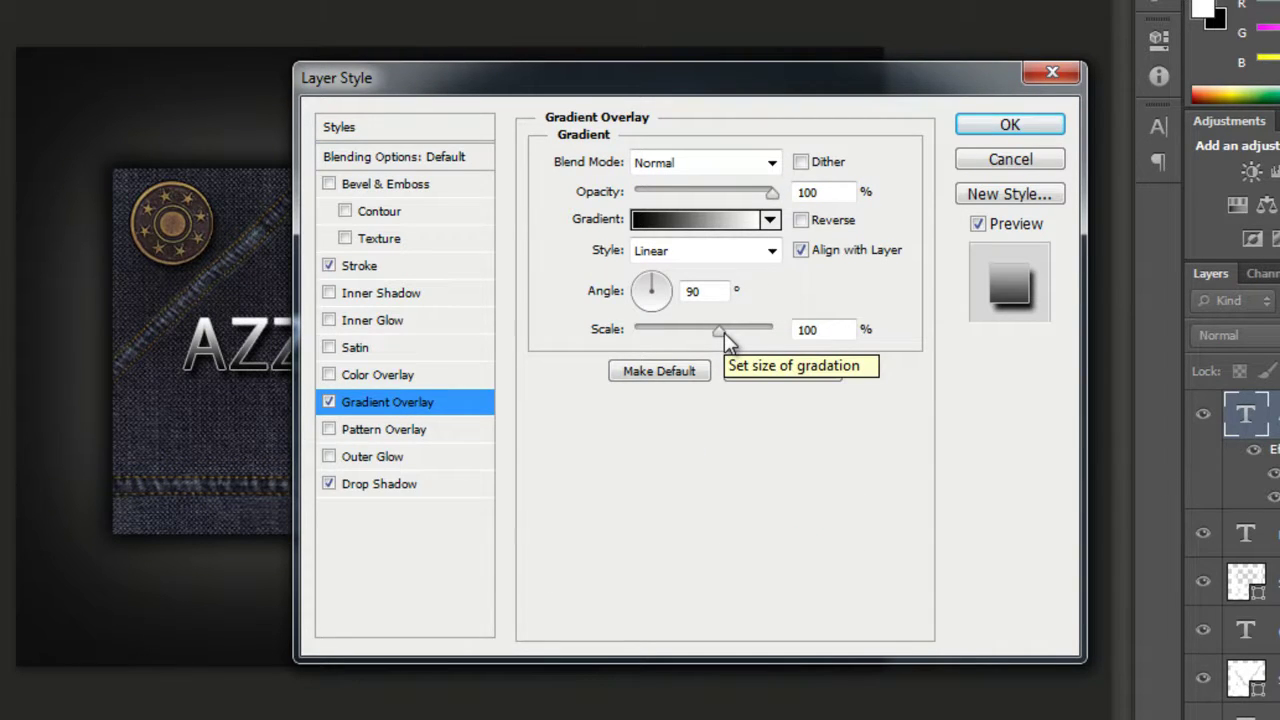
{"action": "left_click", "coordinate": [785, 375]}
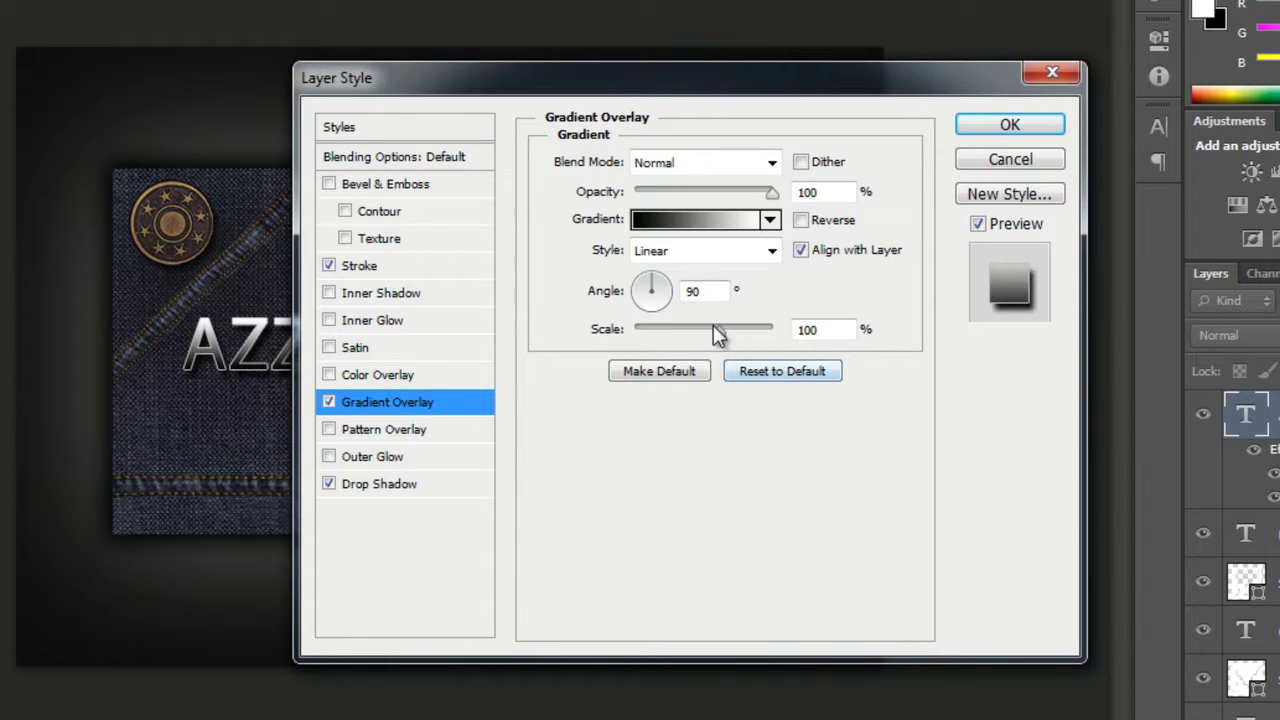
{"action": "left_click", "coordinate": [703, 220]}
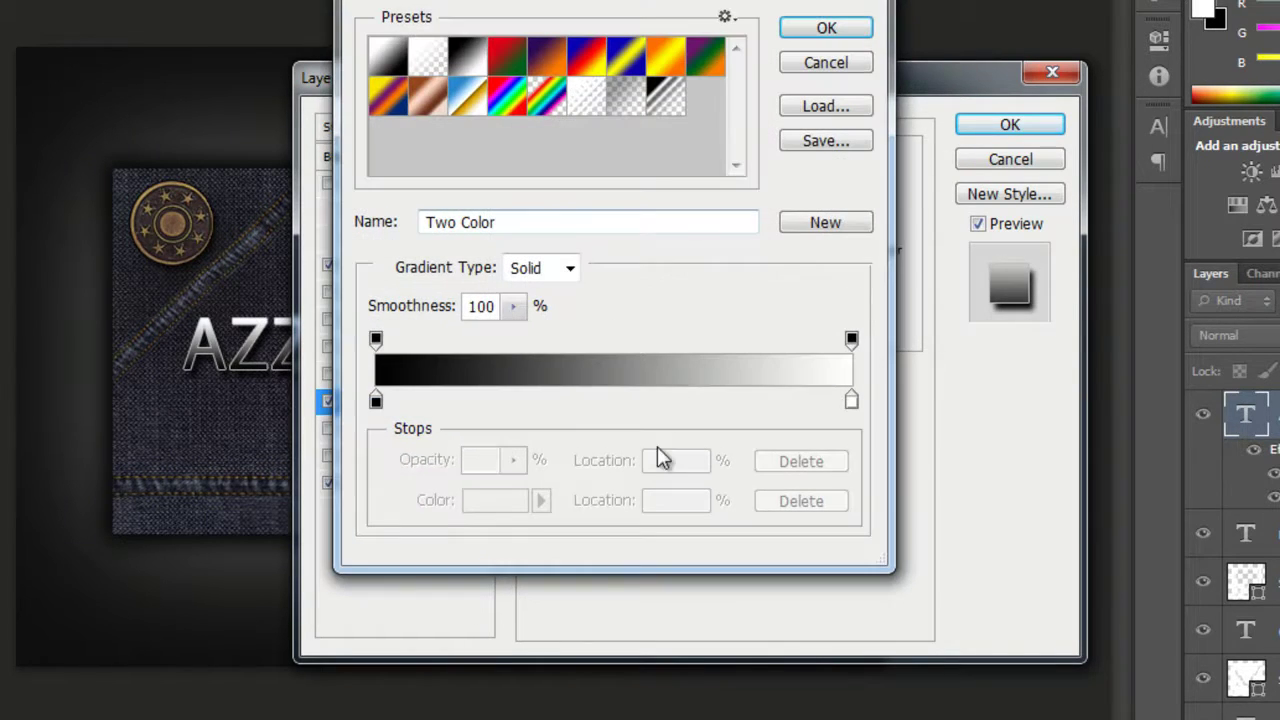
{"action": "key", "text": "alt+Tab"}
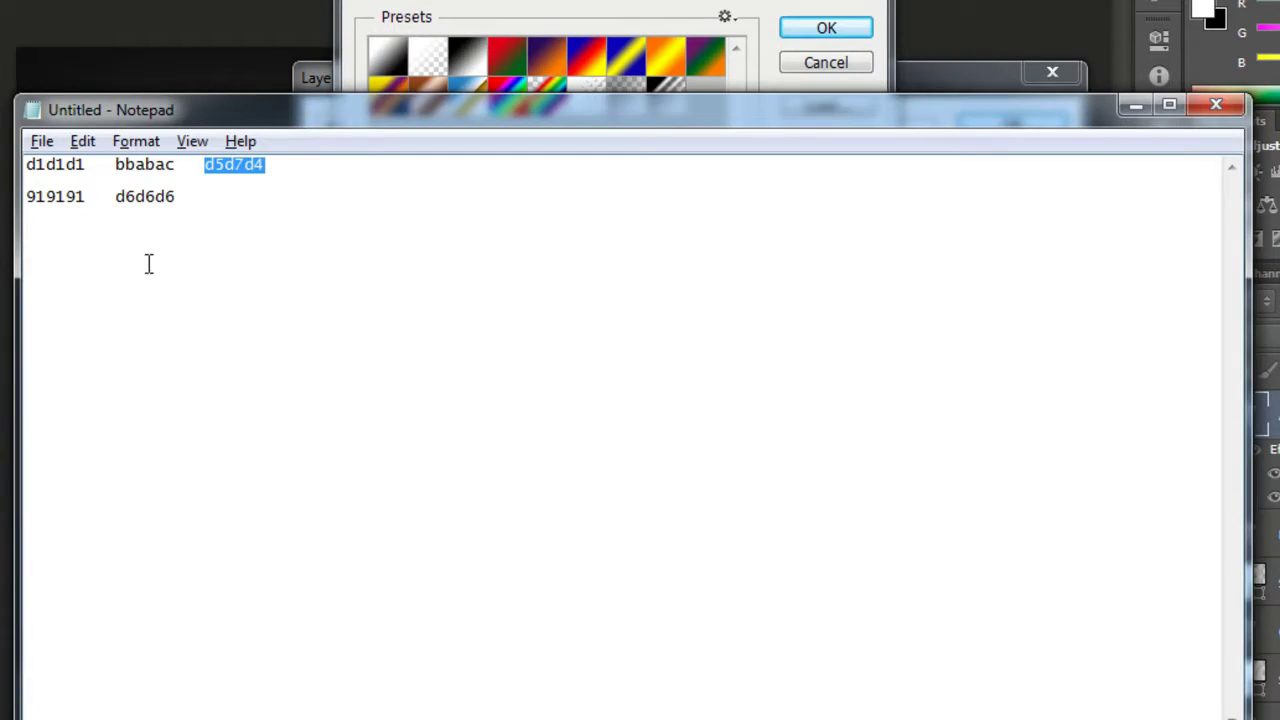
{"action": "mouse_move", "coordinate": [26, 196]}
{"action": "left_mouse_down"}
{"action": "mouse_move", "coordinate": [58, 196]}
{"action": "mouse_move", "coordinate": [8, 192]}
{"action": "left_mouse_up"}
{"action": "key", "text": "alt+Tab"}
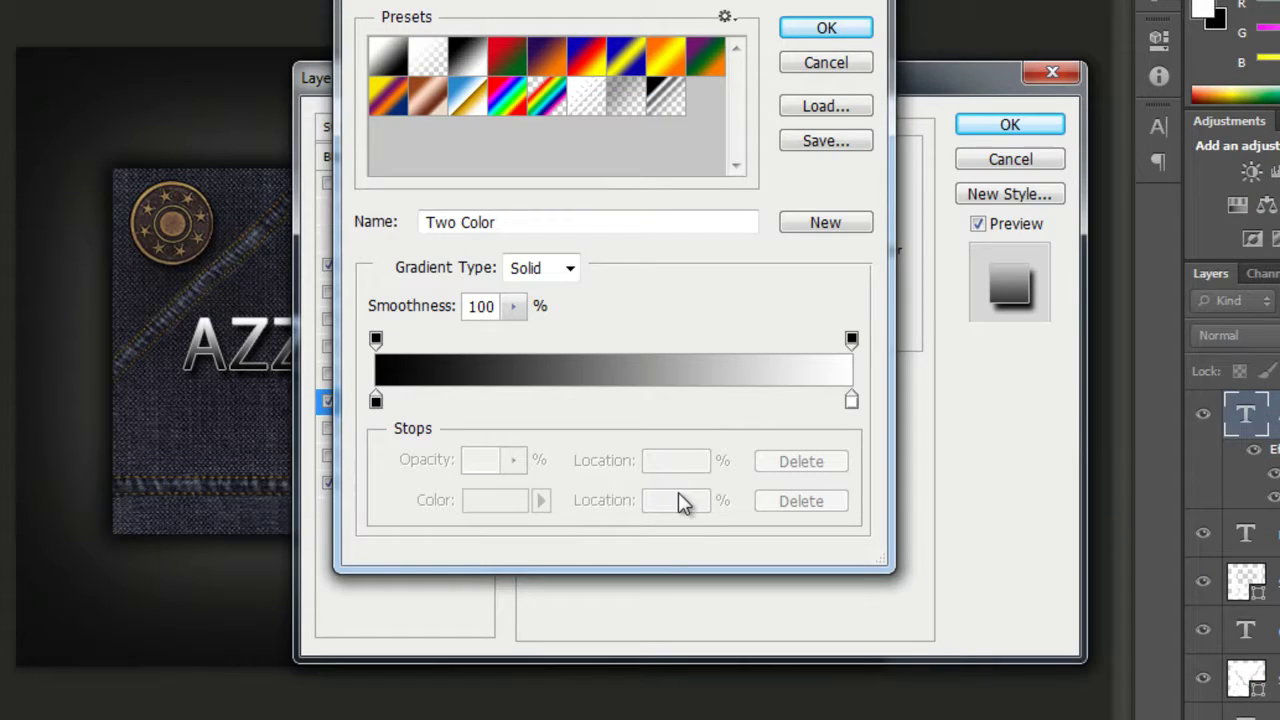
{"action": "left_click", "coordinate": [376, 401]}
{"action": "left_click", "coordinate": [483, 505]}
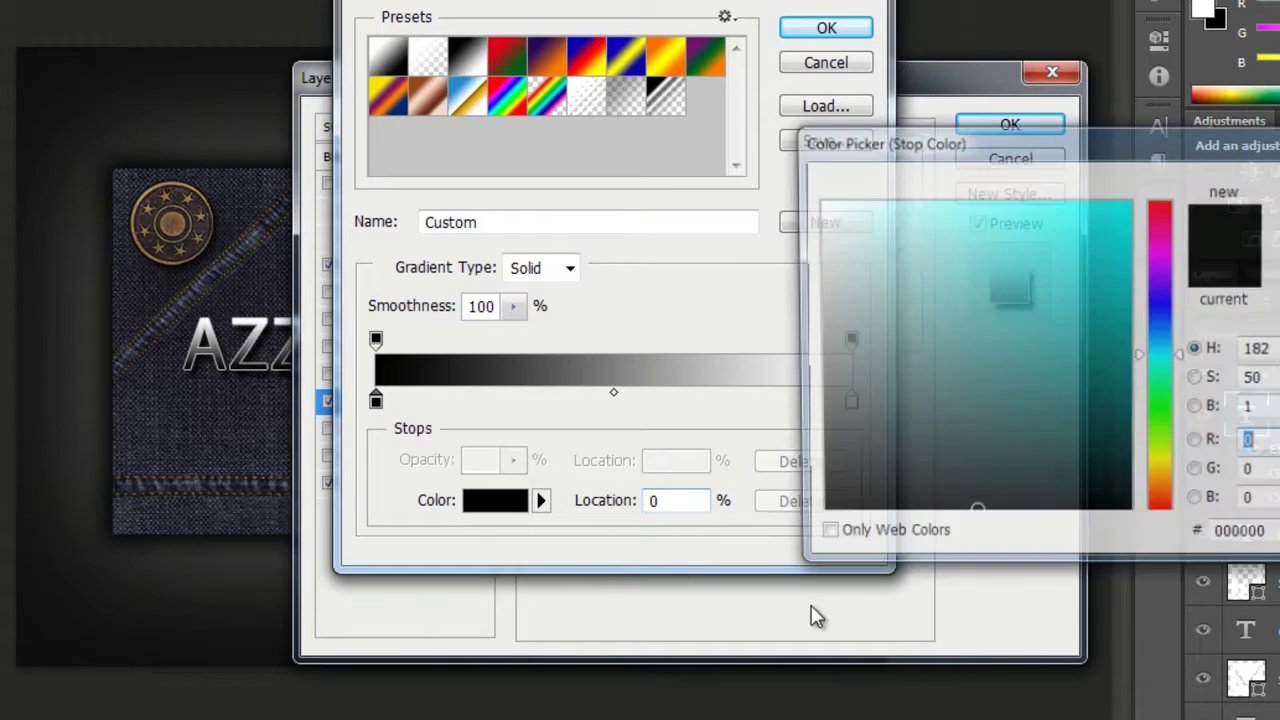
{"action": "left_click_drag", "start_coordinate": [1272, 538], "coordinate": [1109, 534]}
{"action": "key", "text": "BackSpace"}
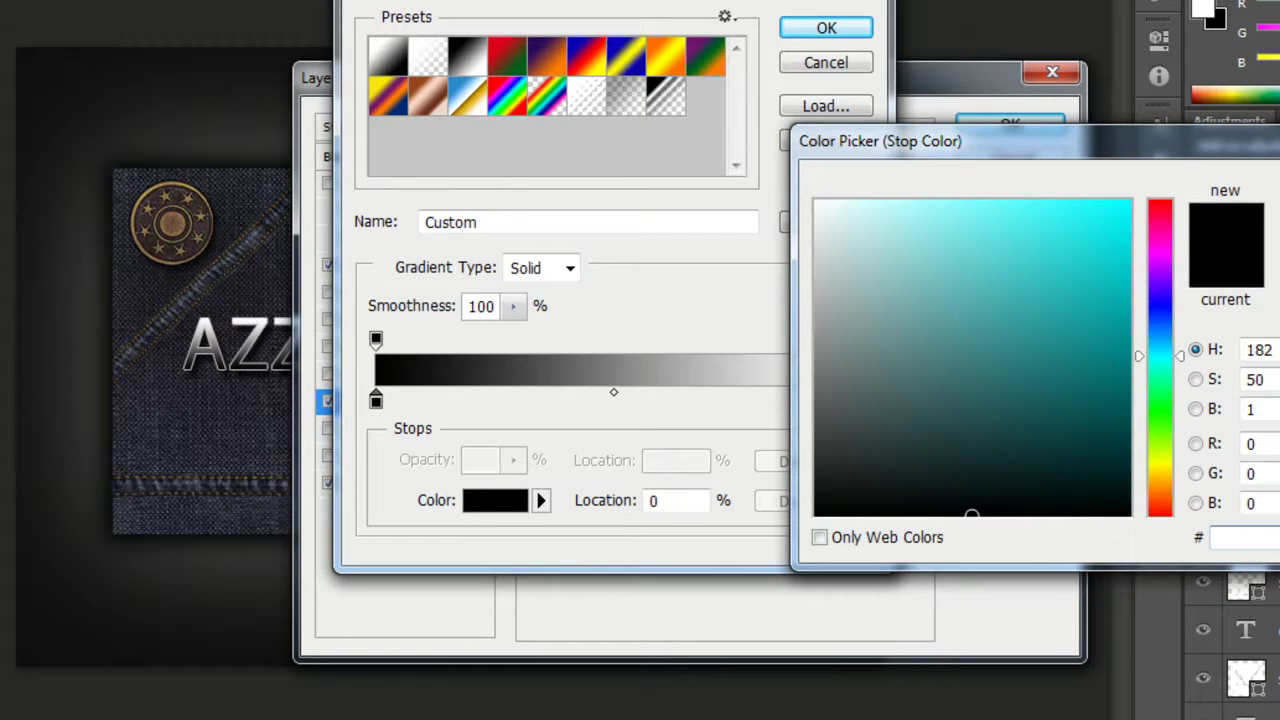
Set the gradient's left stop colour to 919191
{"action": "key", "text": "alt+Tab"}
{"action": "left_click", "coordinate": [105, 200]}
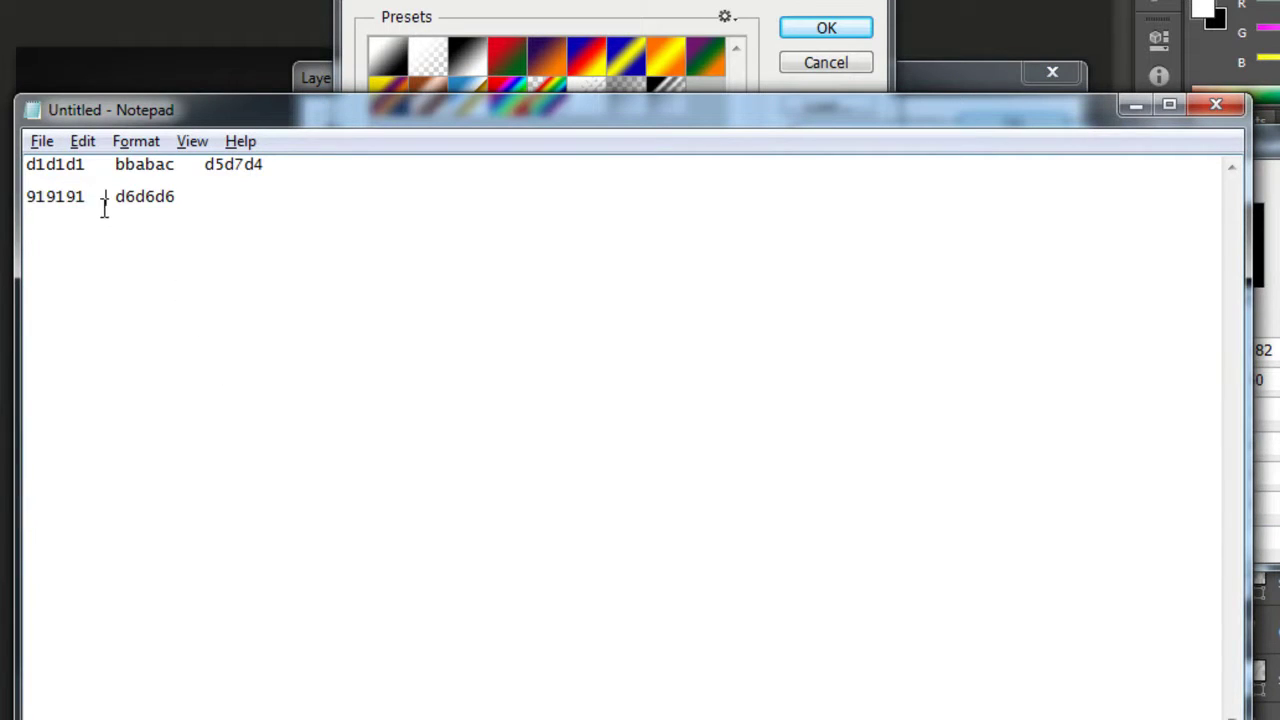
{"action": "left_click_drag", "start_coordinate": [87, 196], "coordinate": [20, 197]}
{"action": "key", "text": "alt+Tab"}
{"action": "type", "text": "919191"}
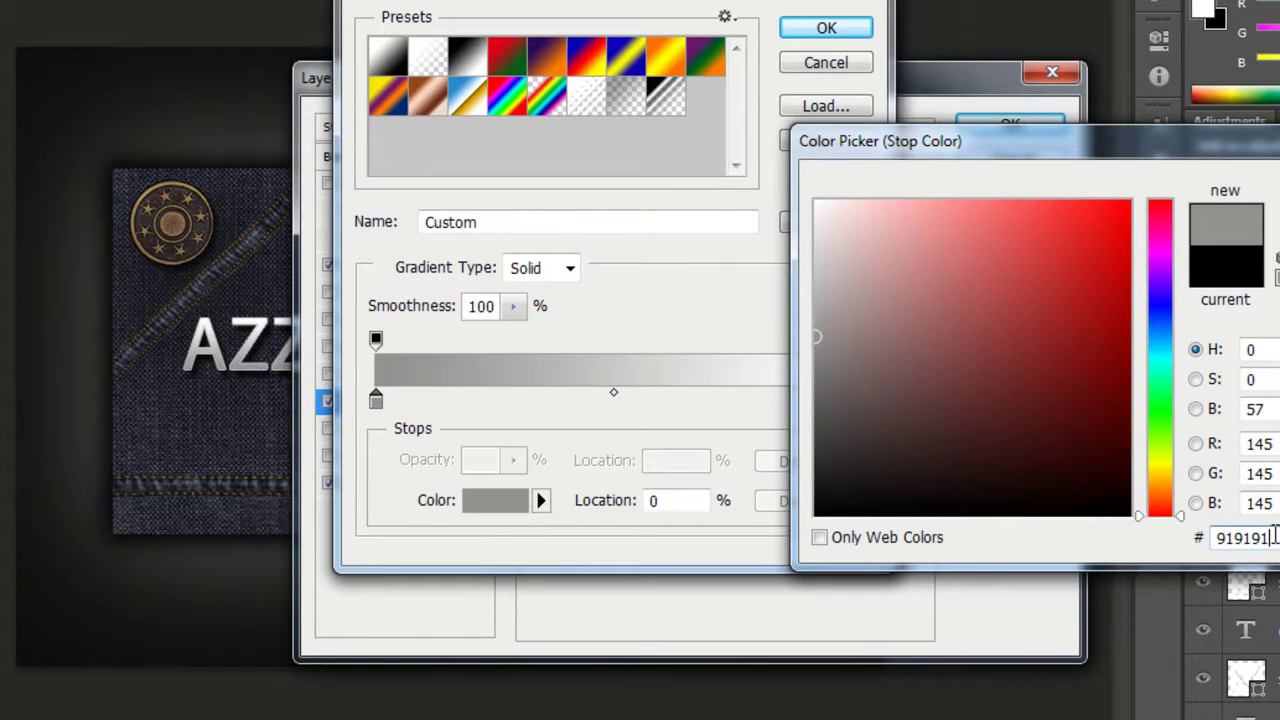
{"action": "key", "text": "Return"}
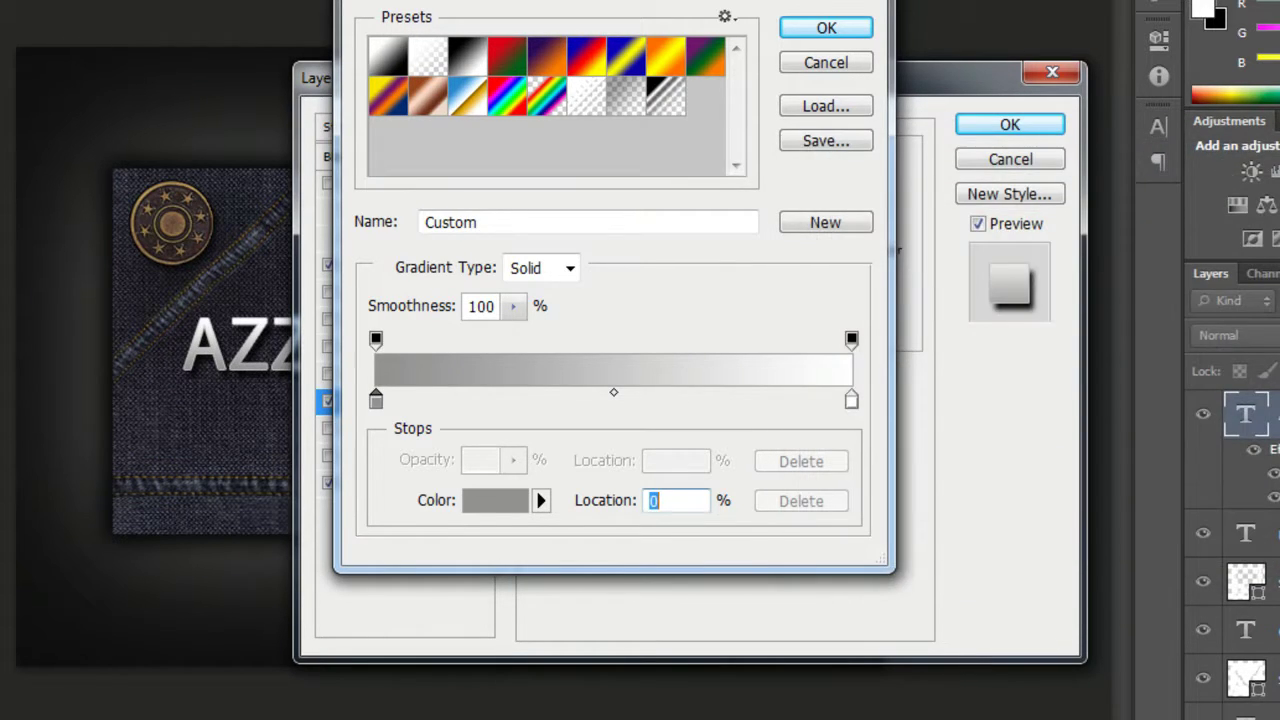
Set the right stop to d6d6d6 and apply the grey gradient overlay
{"action": "key", "text": "alt+Tab"}
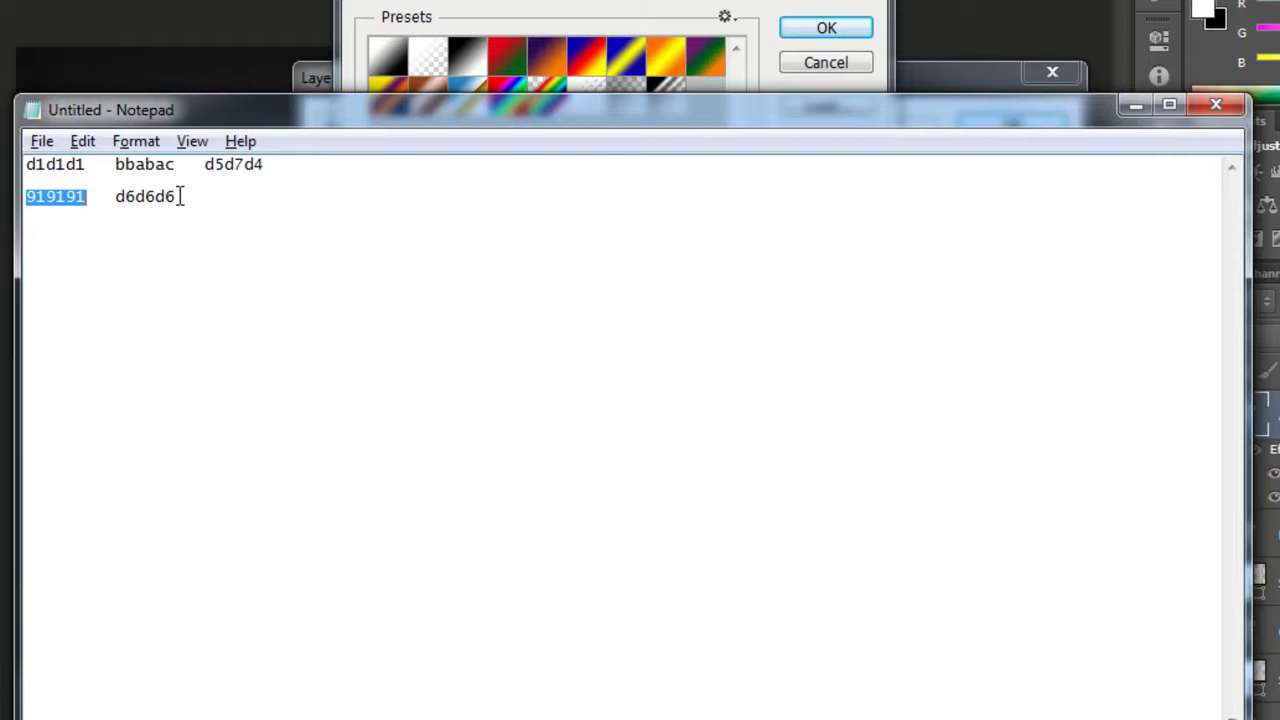
{"action": "left_click_drag", "start_coordinate": [180, 196], "coordinate": [117, 196]}
{"action": "key", "text": "ctrl+c"}
{"action": "key", "text": "alt+Tab"}
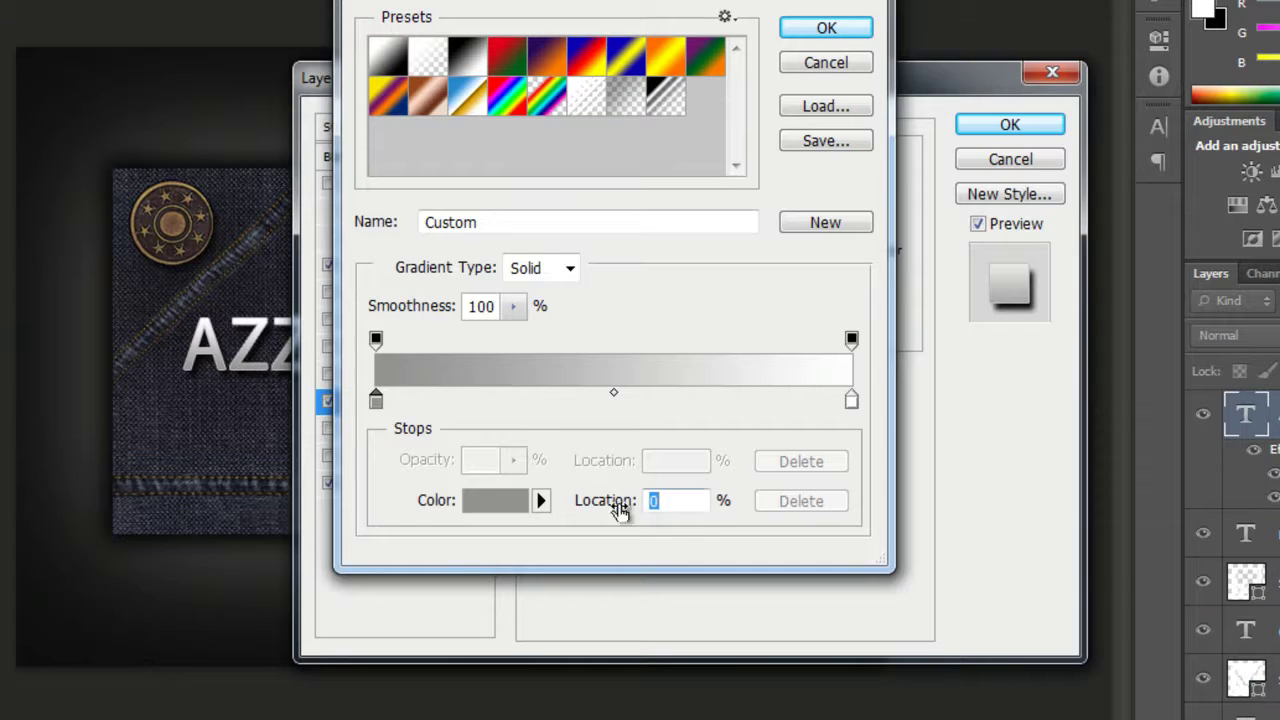
{"action": "left_click", "coordinate": [851, 402]}
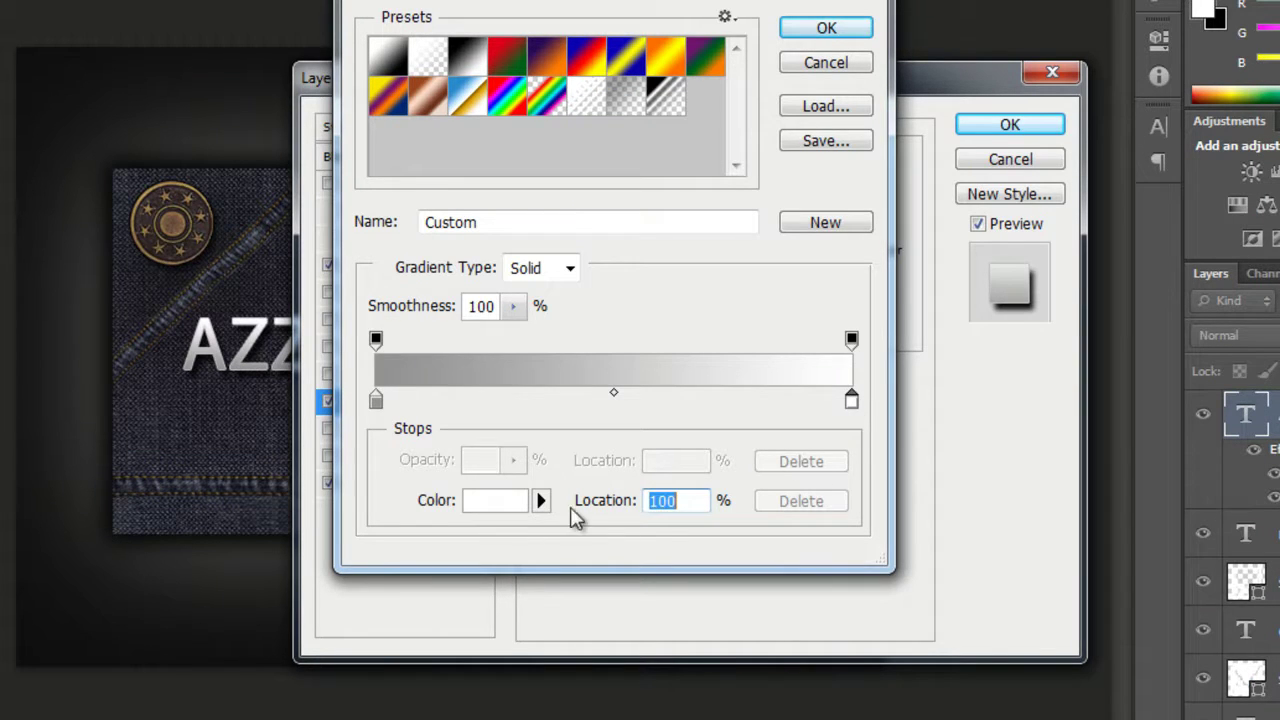
{"action": "left_click", "coordinate": [500, 505]}
{"action": "double_click", "coordinate": [1232, 538]}
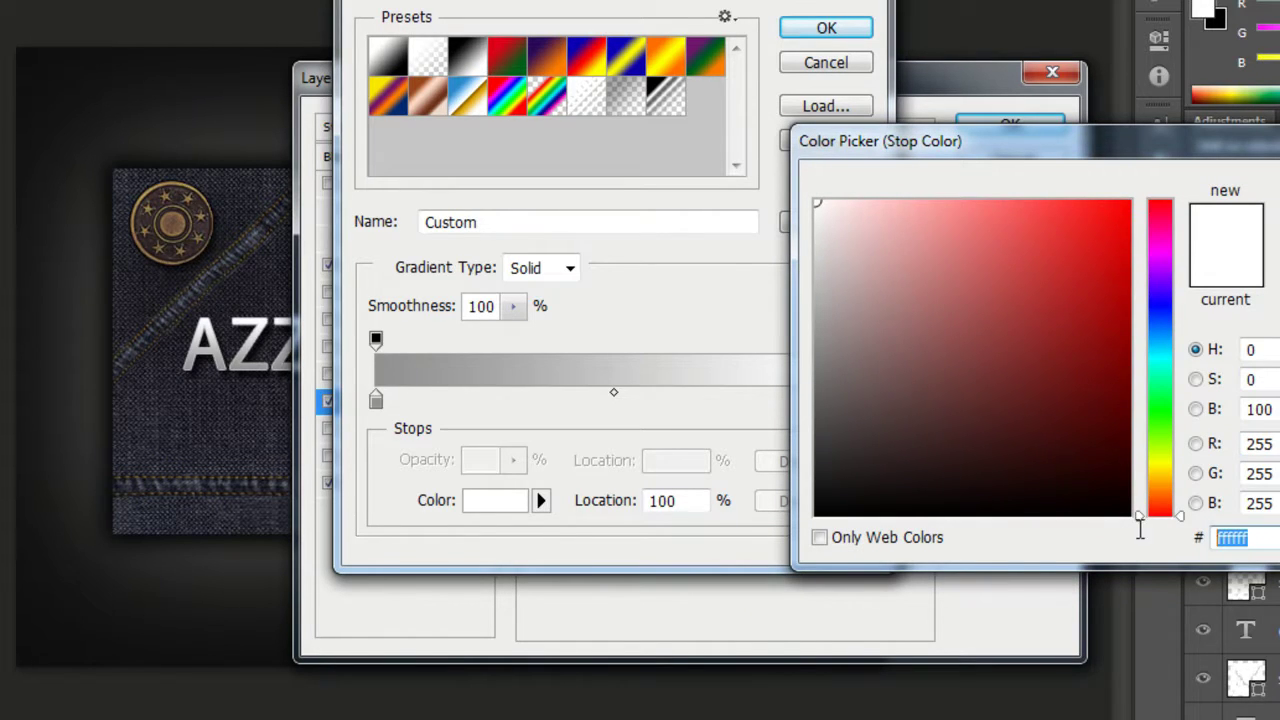
{"action": "key", "text": "ctrl+v"}
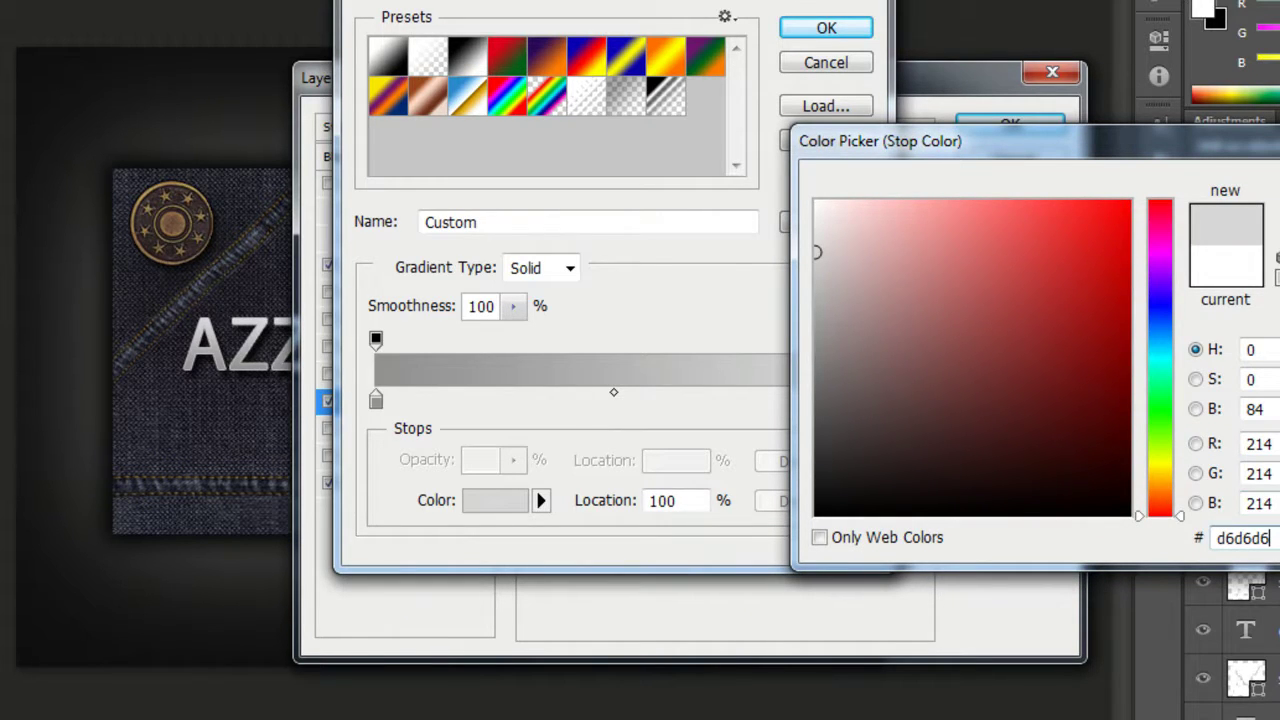
{"action": "key", "text": "Return"}
{"action": "left_click", "coordinate": [826, 30]}
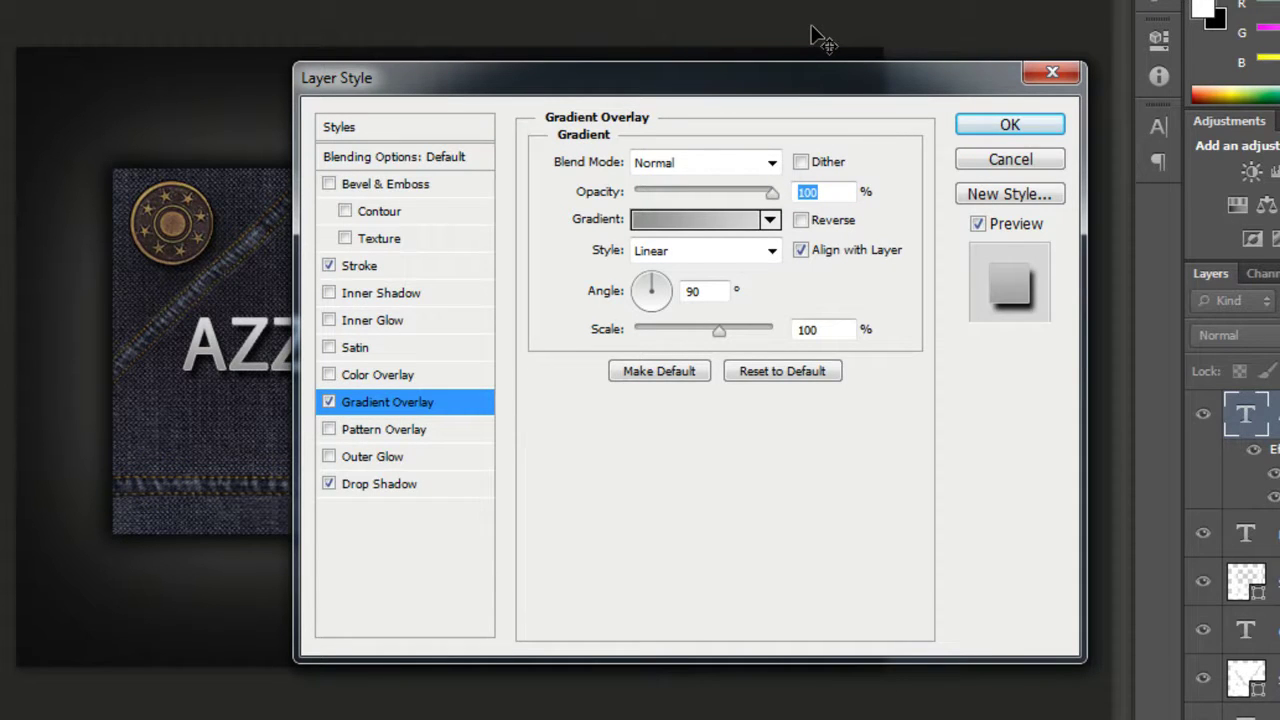
{"action": "left_click", "coordinate": [995, 124]}
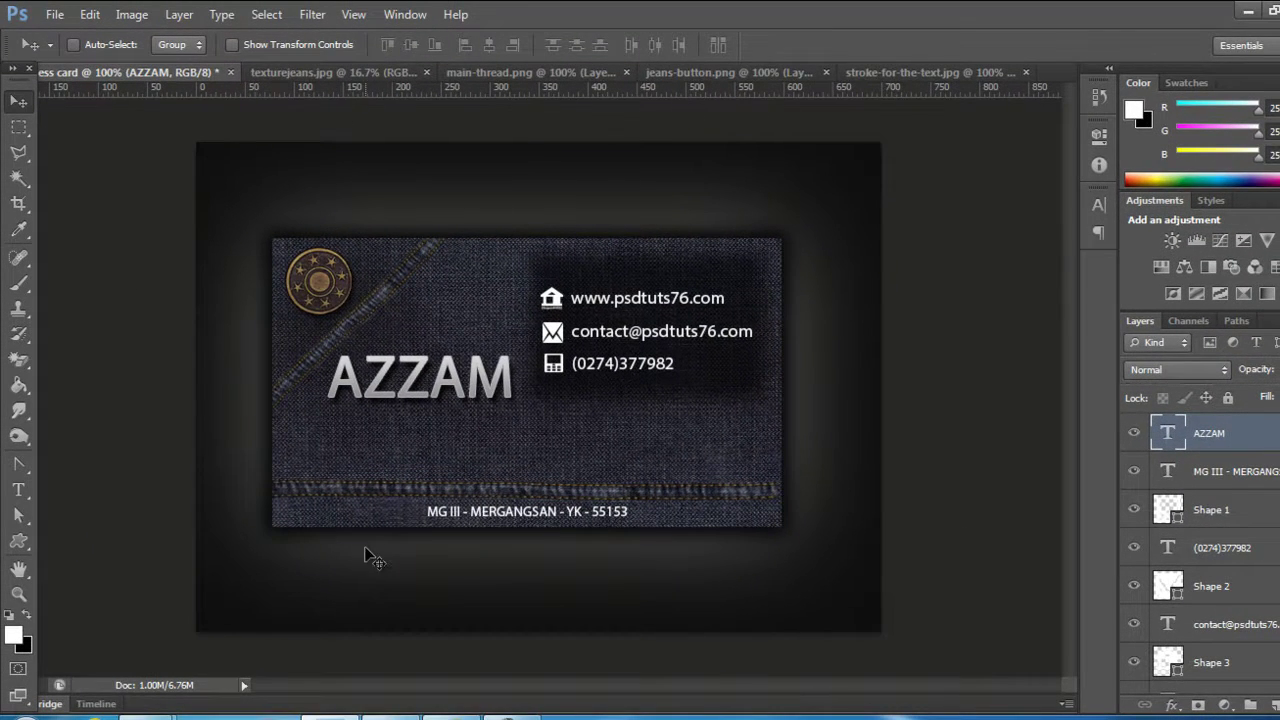
Start a 10 pt text line below AZZAM for the GRAPHIC DESIGNER subtitle
{"action": "left_click", "coordinate": [16, 492]}
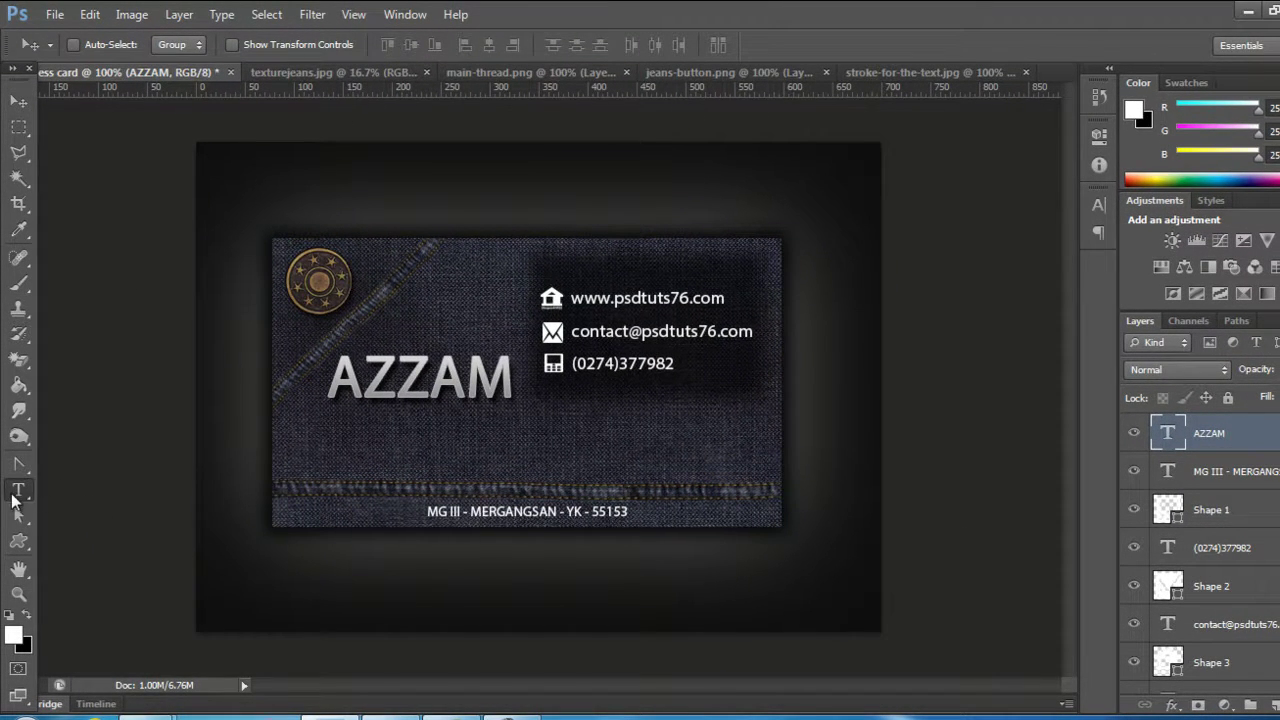
{"action": "left_click", "coordinate": [341, 424]}
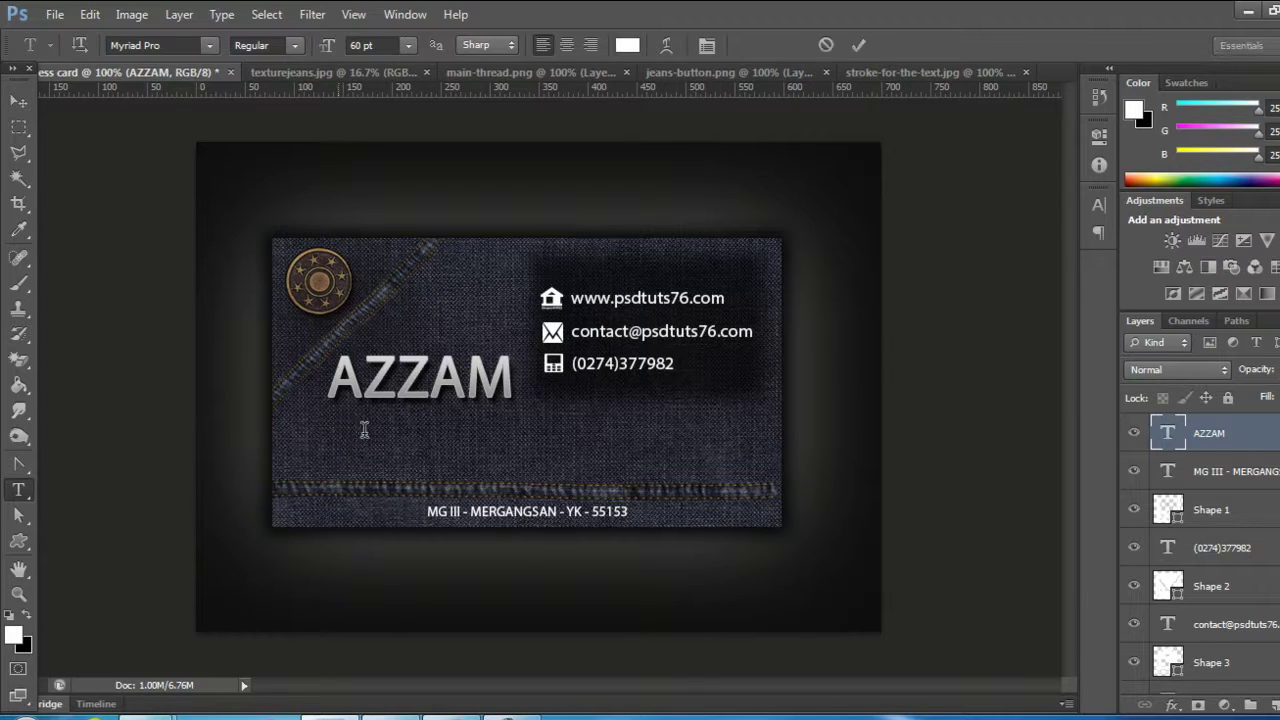
{"action": "left_click", "coordinate": [408, 45]}
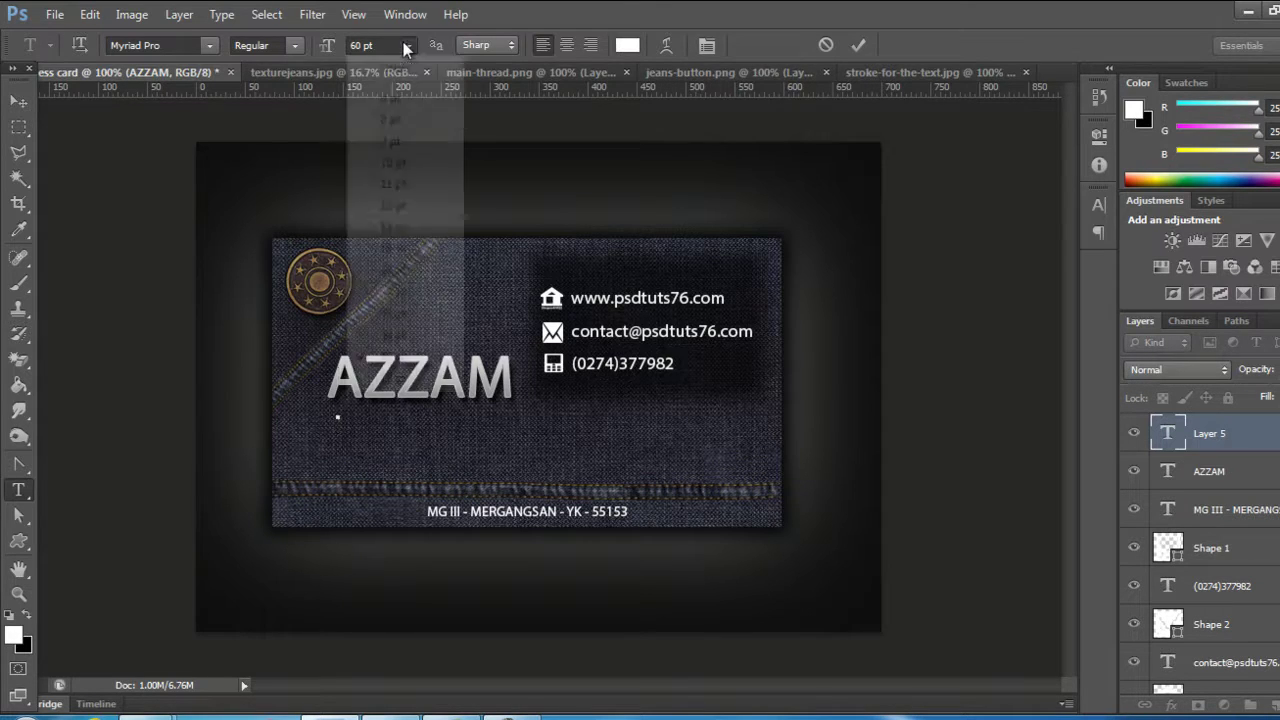
{"action": "left_click", "coordinate": [393, 163]}
{"action": "type", "text": "GRAPHIC DESIGNER"}
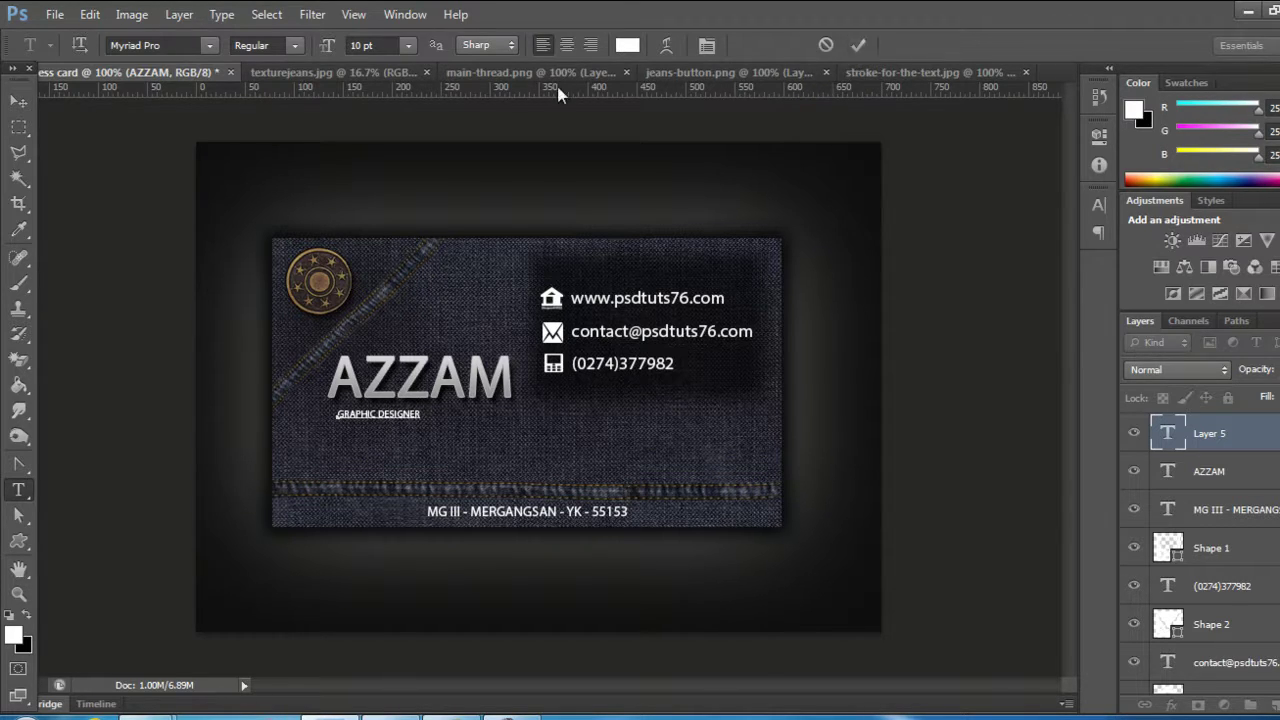
Enlarge GRAPHIC DESIGNER to 14 pt and shift it slightly right and down
{"action": "key", "text": "ctrl+a"}
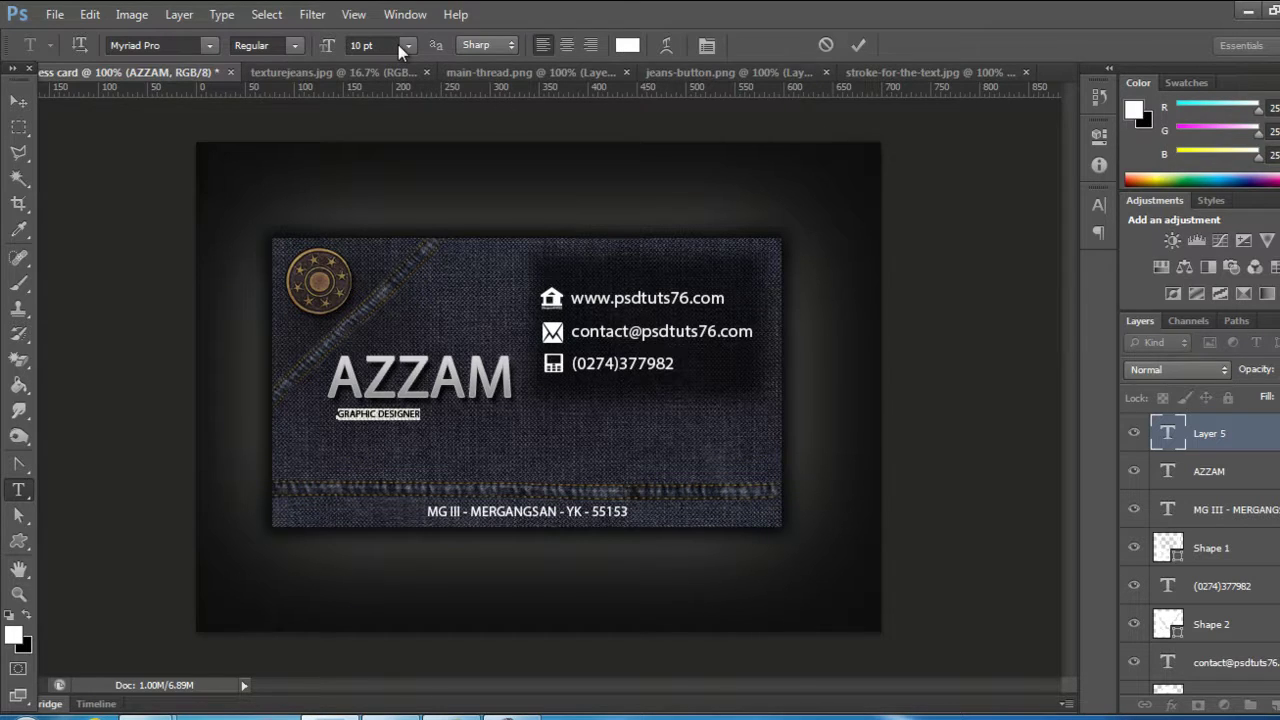
{"action": "left_click", "coordinate": [405, 46]}
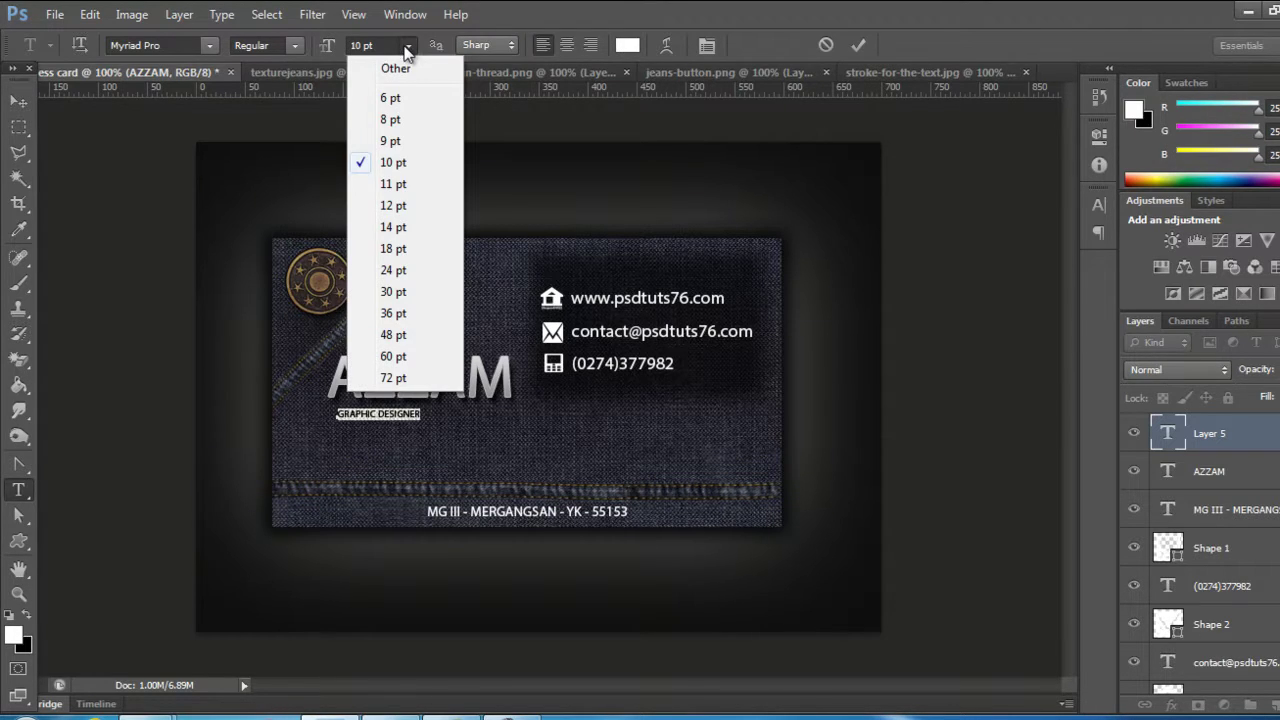
{"action": "left_click", "coordinate": [393, 205]}
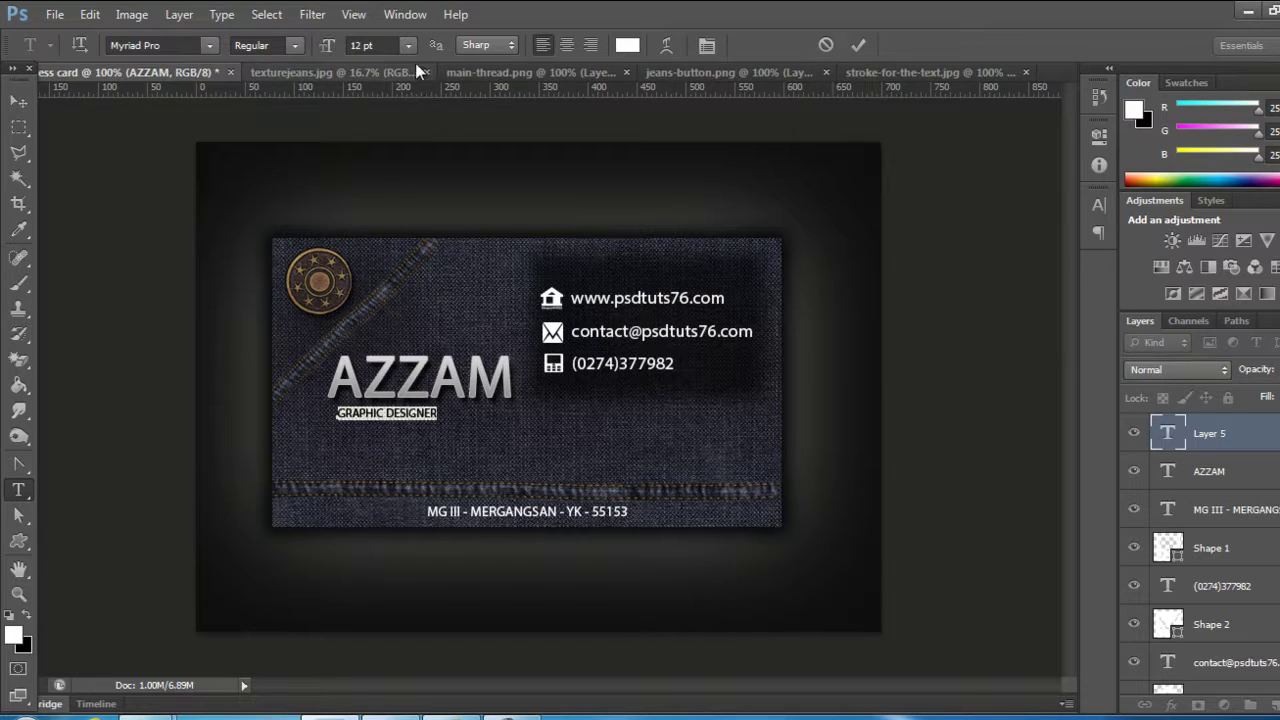
{"action": "left_click", "coordinate": [408, 46]}
{"action": "left_click", "coordinate": [405, 228]}
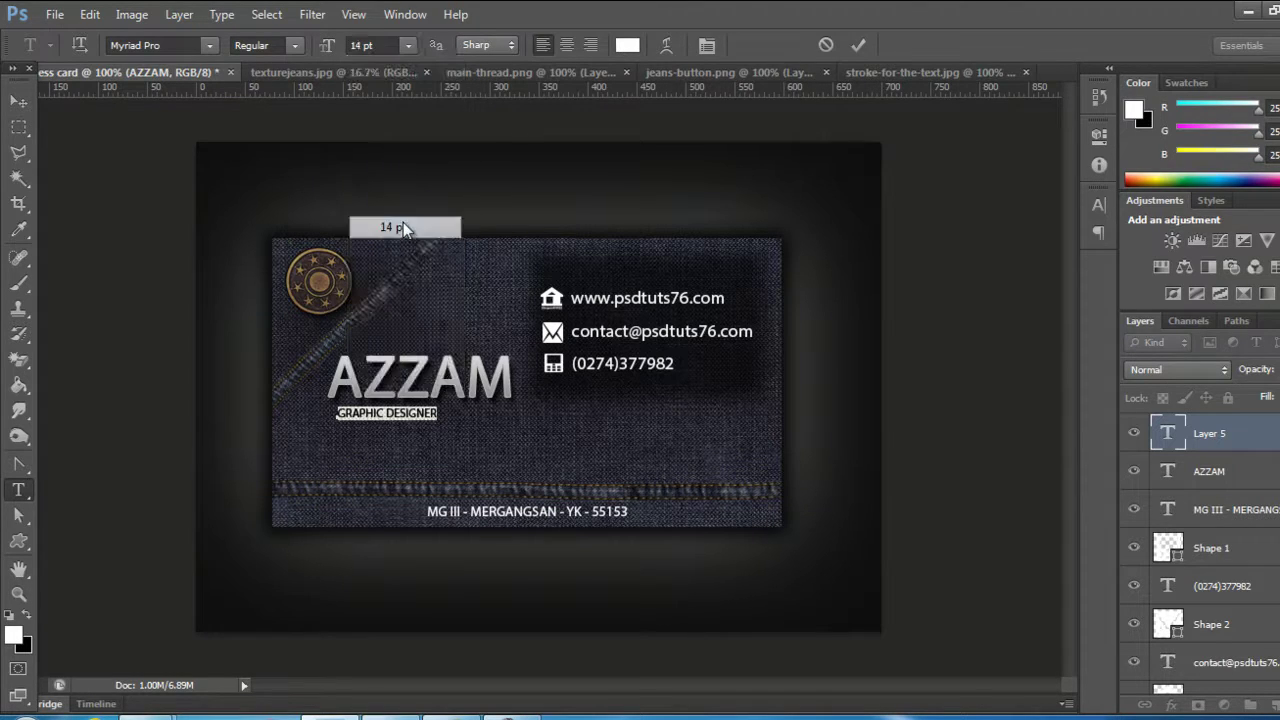
{"action": "left_click", "coordinate": [858, 46]}
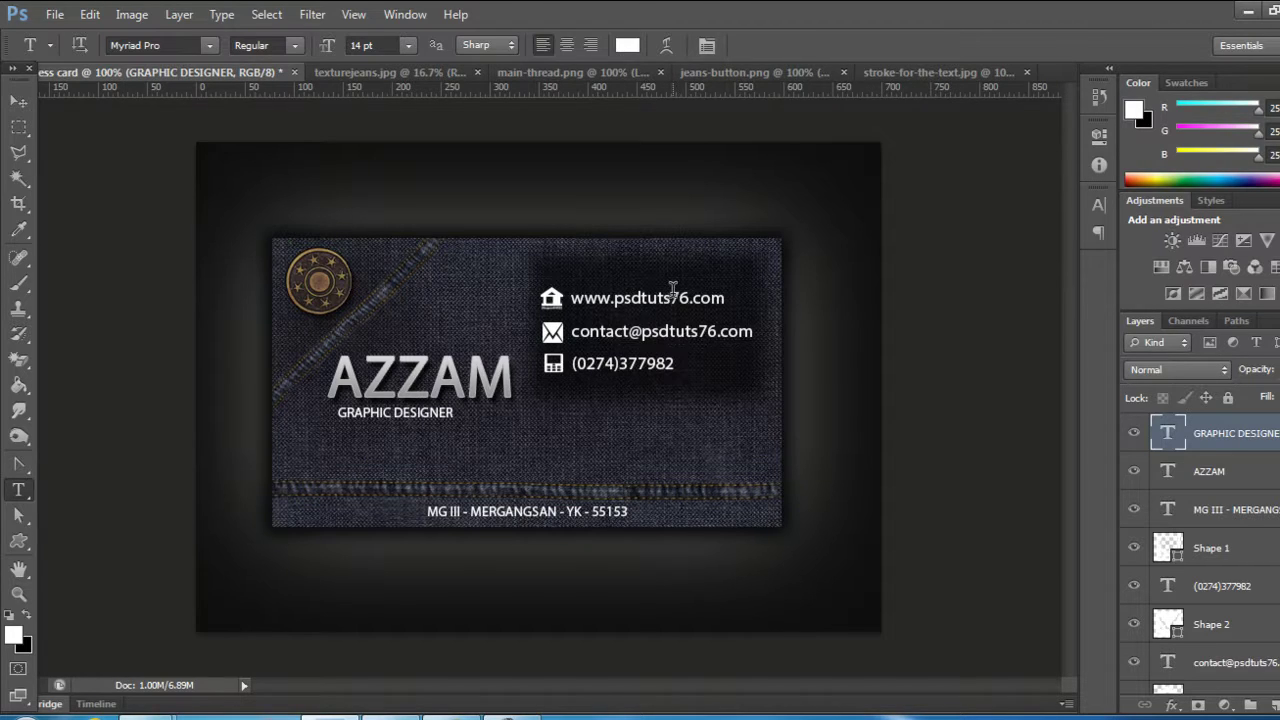
{"action": "key", "text": "v"}
{"action": "left_click_drag", "start_coordinate": [424, 415], "coordinate": [438, 418]}
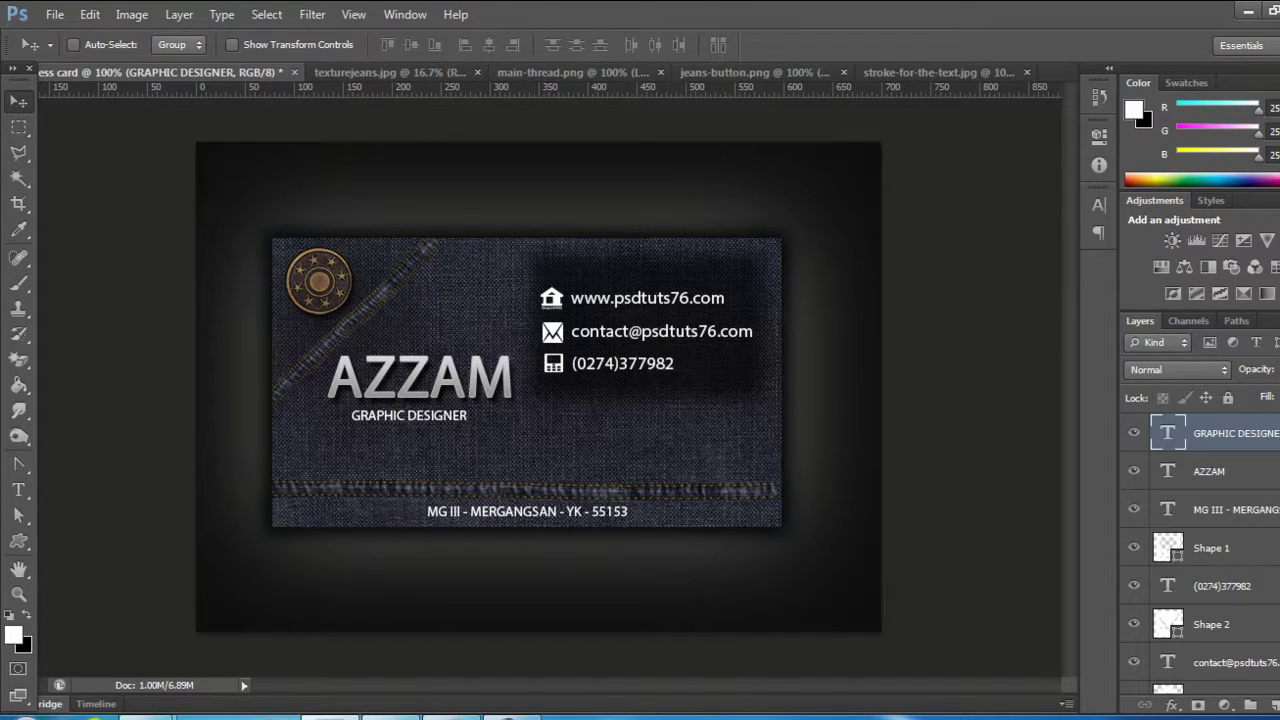
Copy AZZAM's layer style onto GRAPHIC DESIGNER and nudge the subtitle down and right
{"action": "left_click", "coordinate": [1247, 479]}
{"action": "right_click", "coordinate": [1247, 479]}
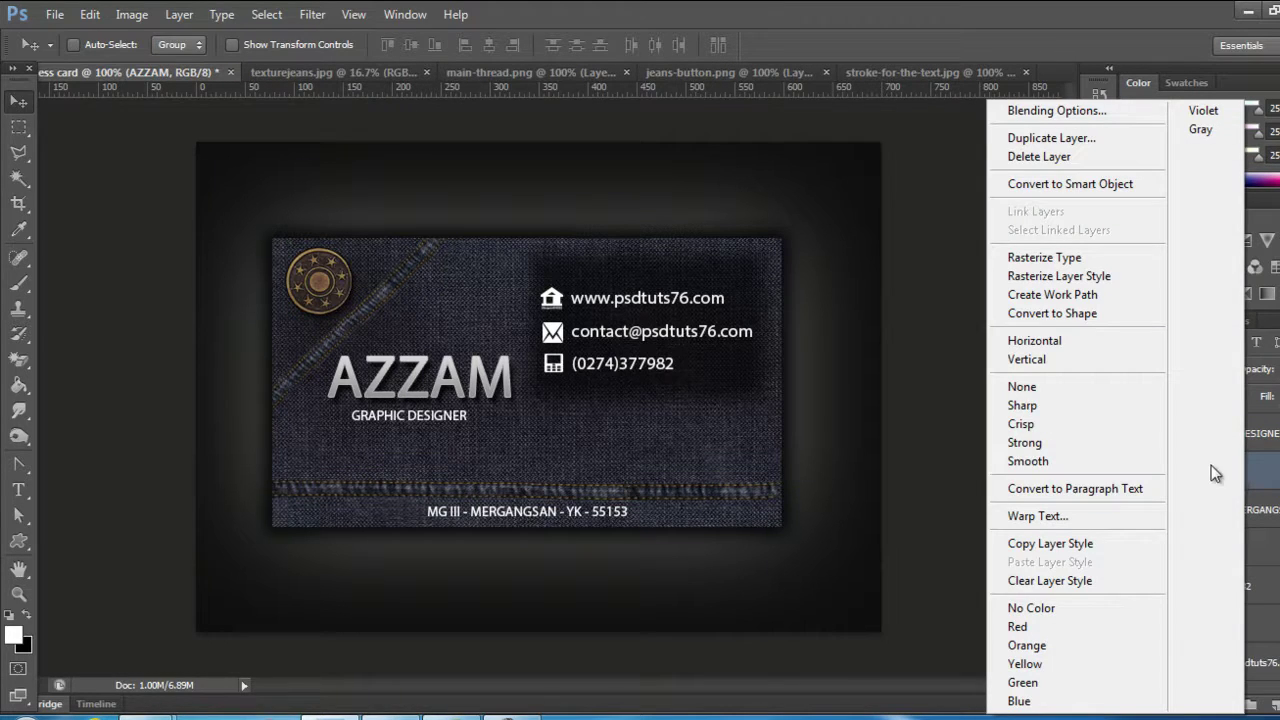
{"action": "left_click", "coordinate": [1094, 543]}
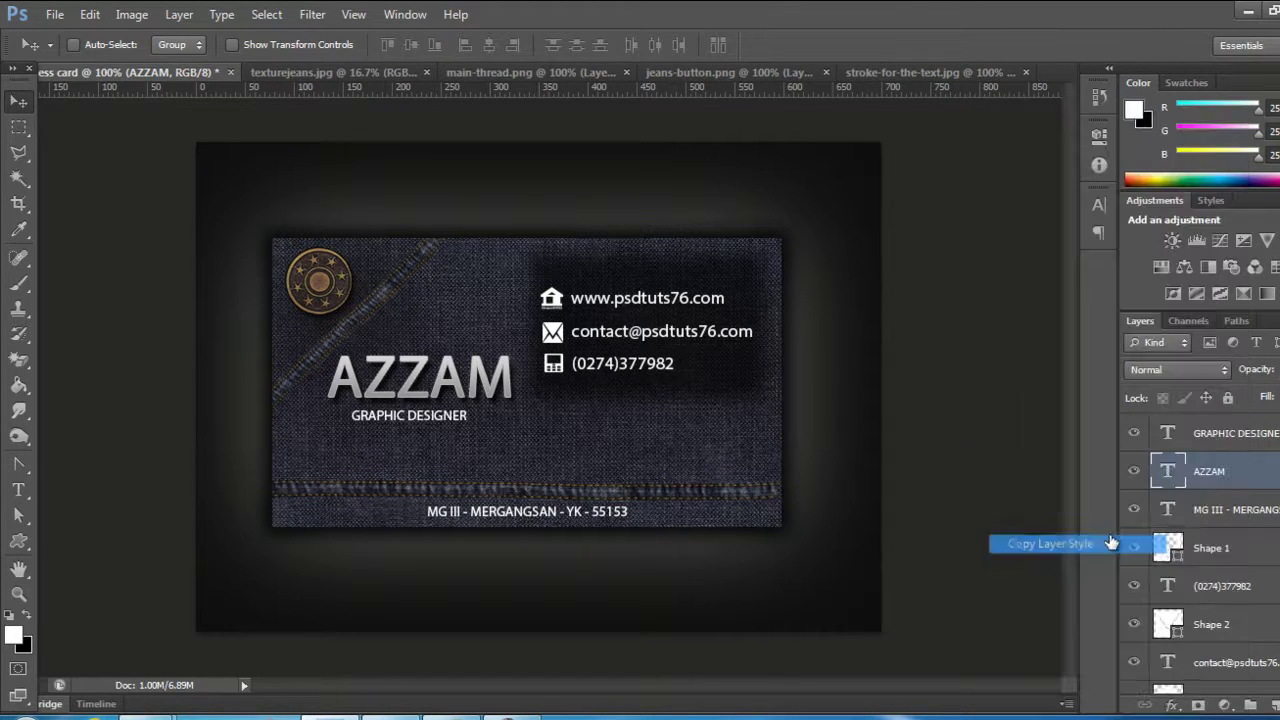
{"action": "left_click", "coordinate": [1267, 436]}
{"action": "right_click", "coordinate": [1267, 436]}
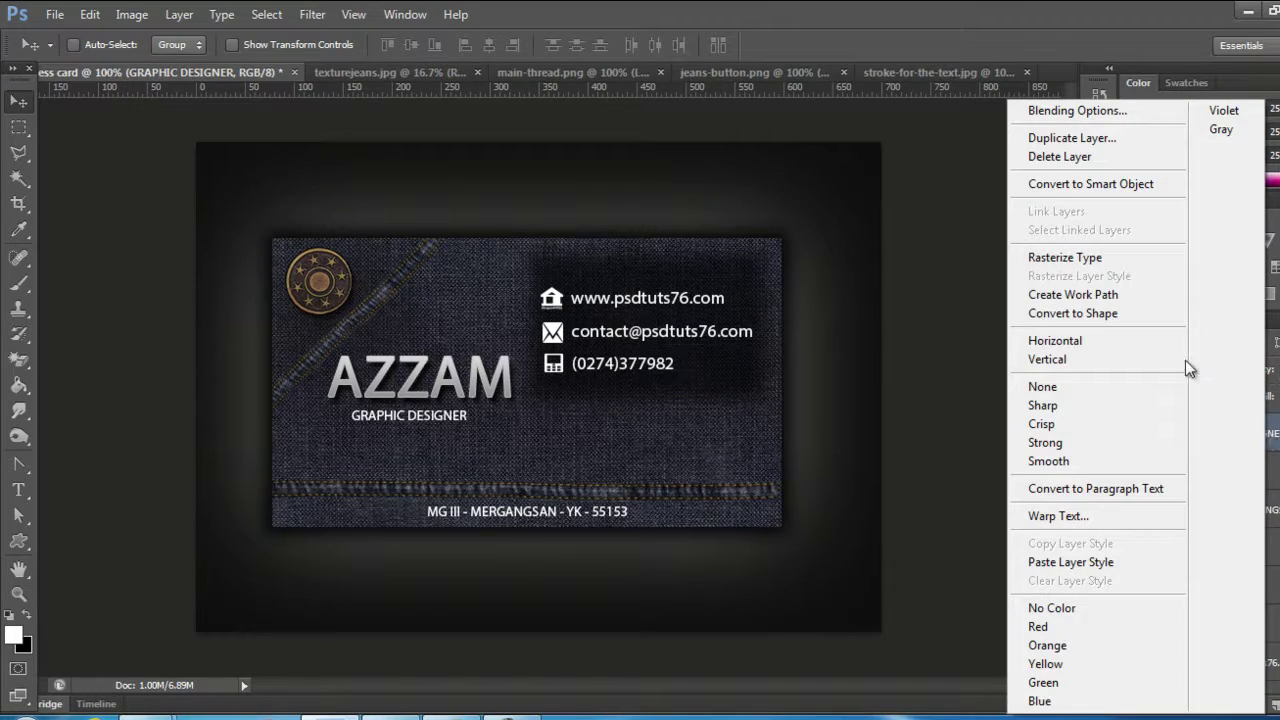
{"action": "left_click", "coordinate": [1106, 563]}
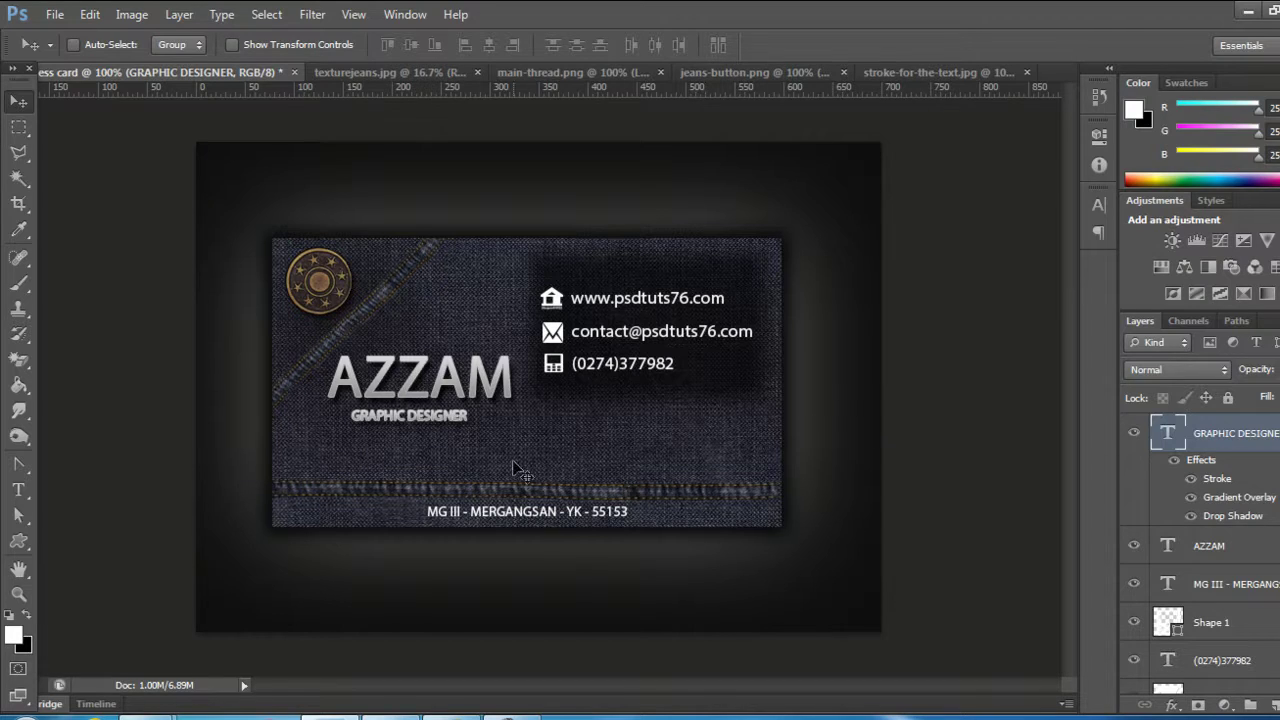
{"action": "left_click_drag", "start_coordinate": [433, 416], "coordinate": [434, 421]}
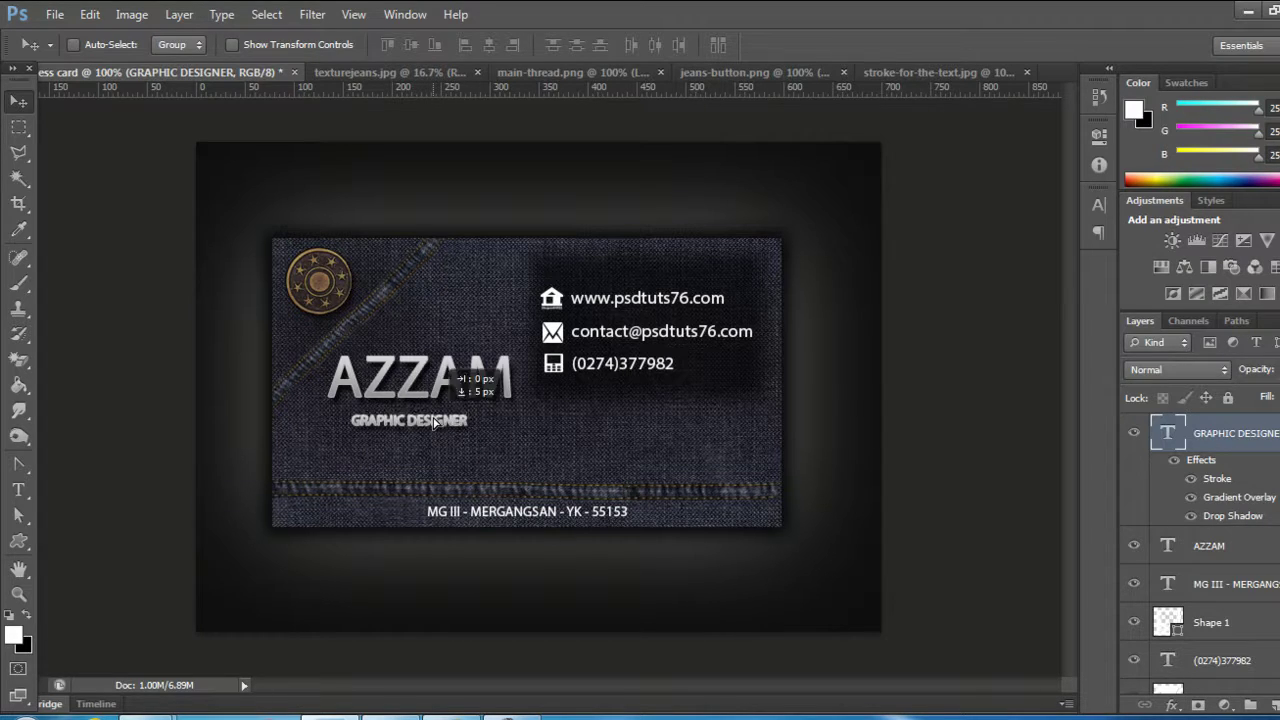
{"action": "key", "text": "Right"}
{"action": "key", "text": "Right"}
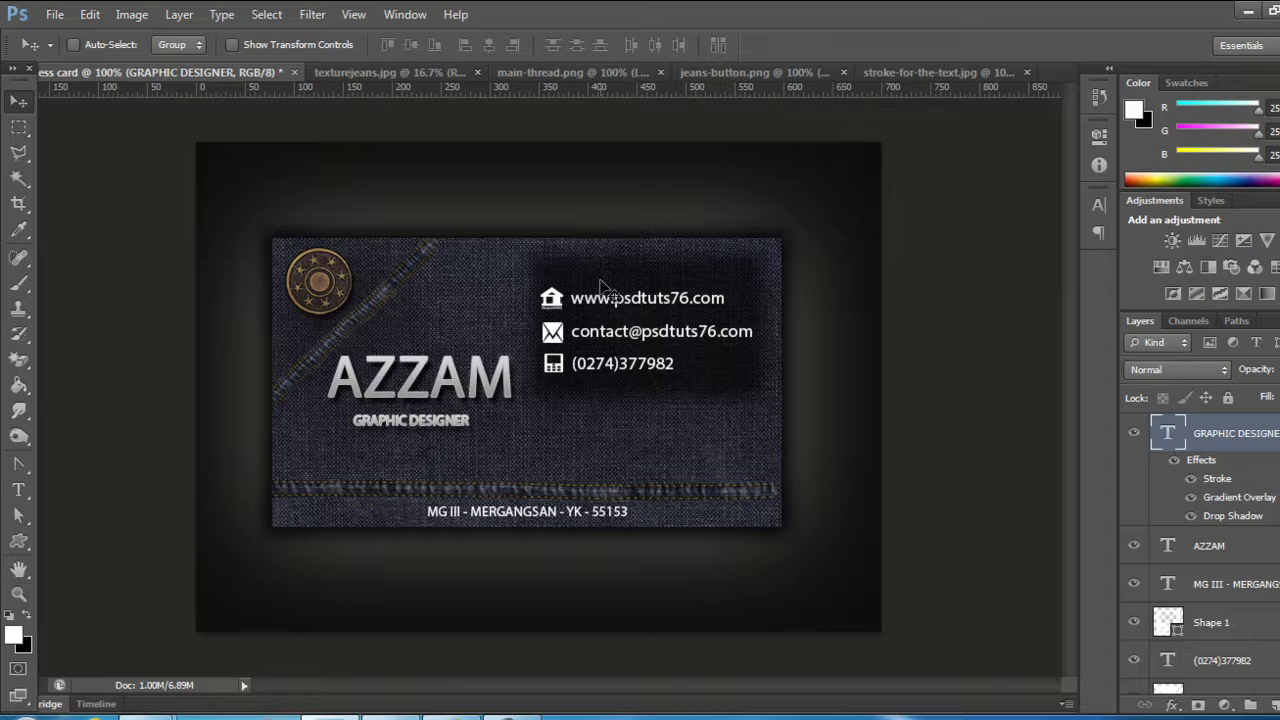
Raise GRAPHIC DESIGNER's tracking to 75 in the Character panel and shift it 2 px left
{"action": "left_click", "coordinate": [404, 15]}
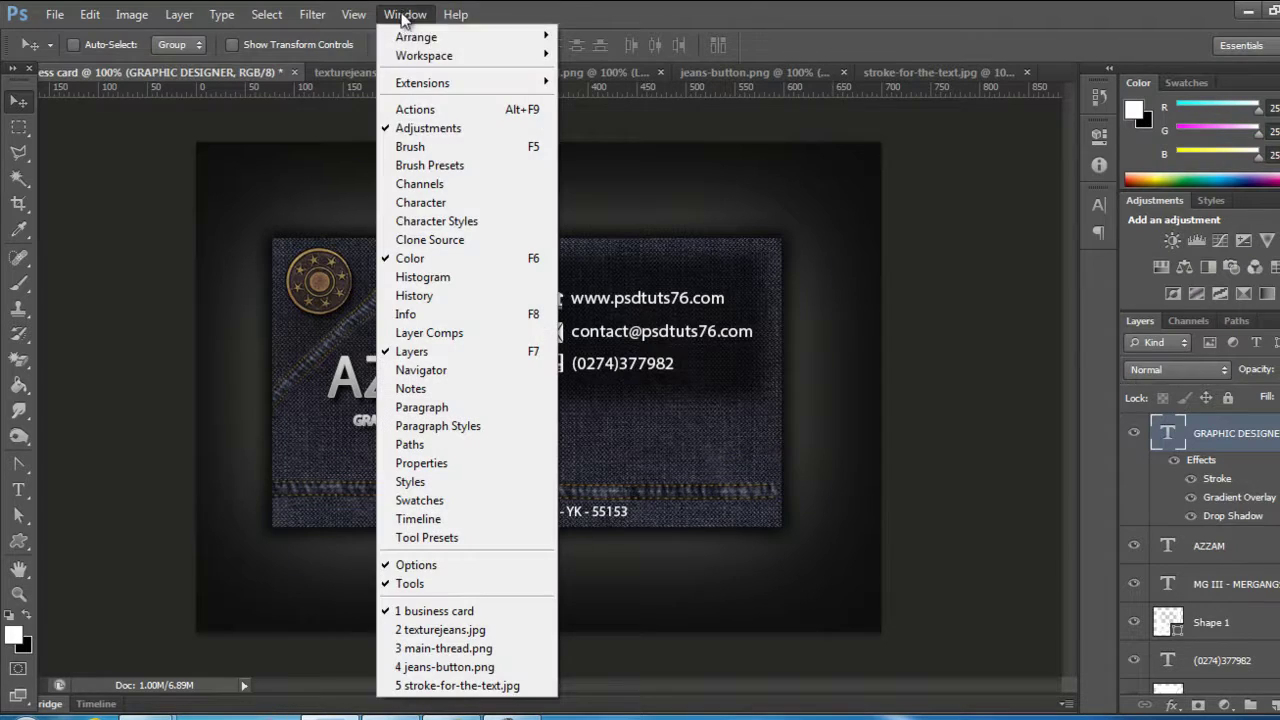
{"action": "left_click", "coordinate": [420, 202]}
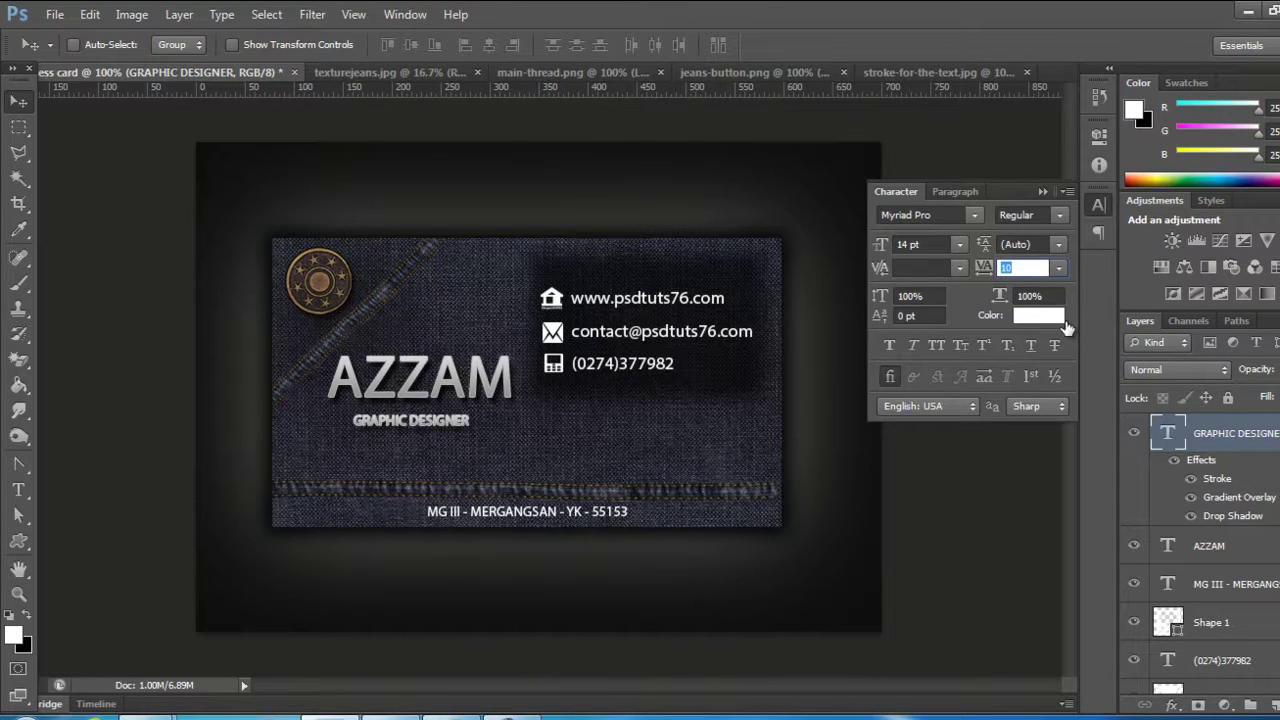
{"action": "left_click", "coordinate": [1063, 268]}
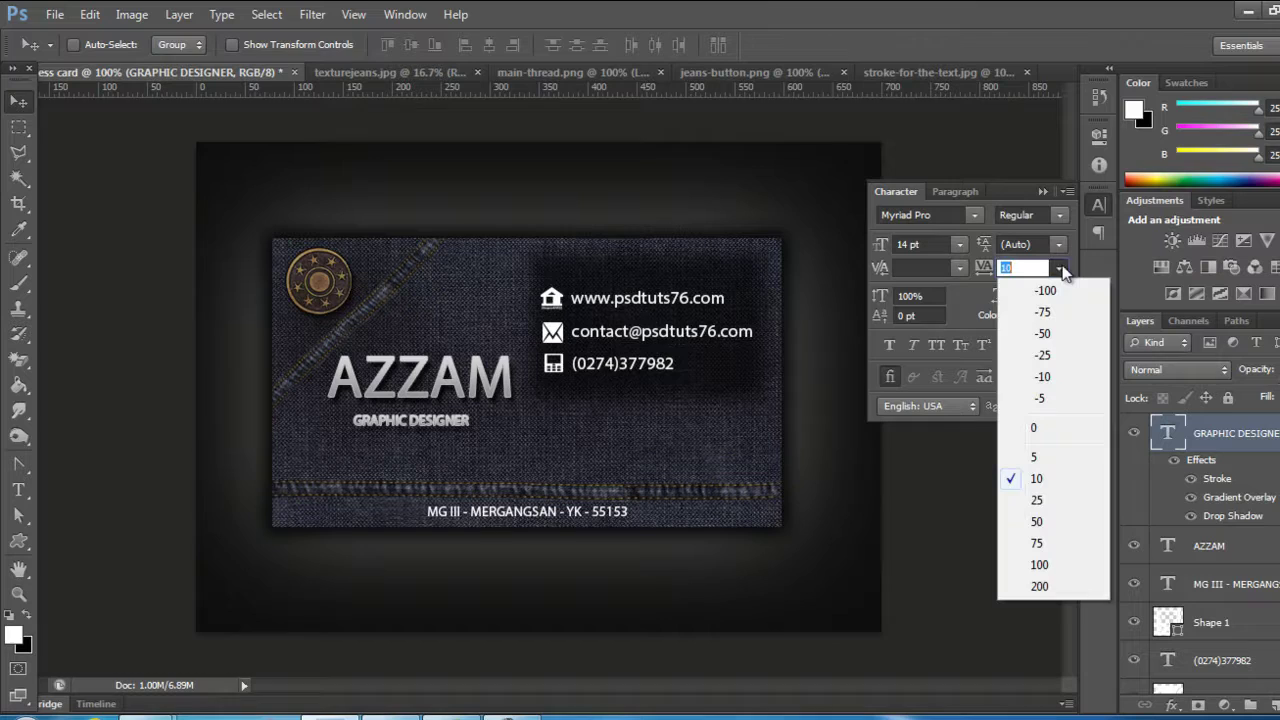
{"action": "left_click", "coordinate": [1043, 506]}
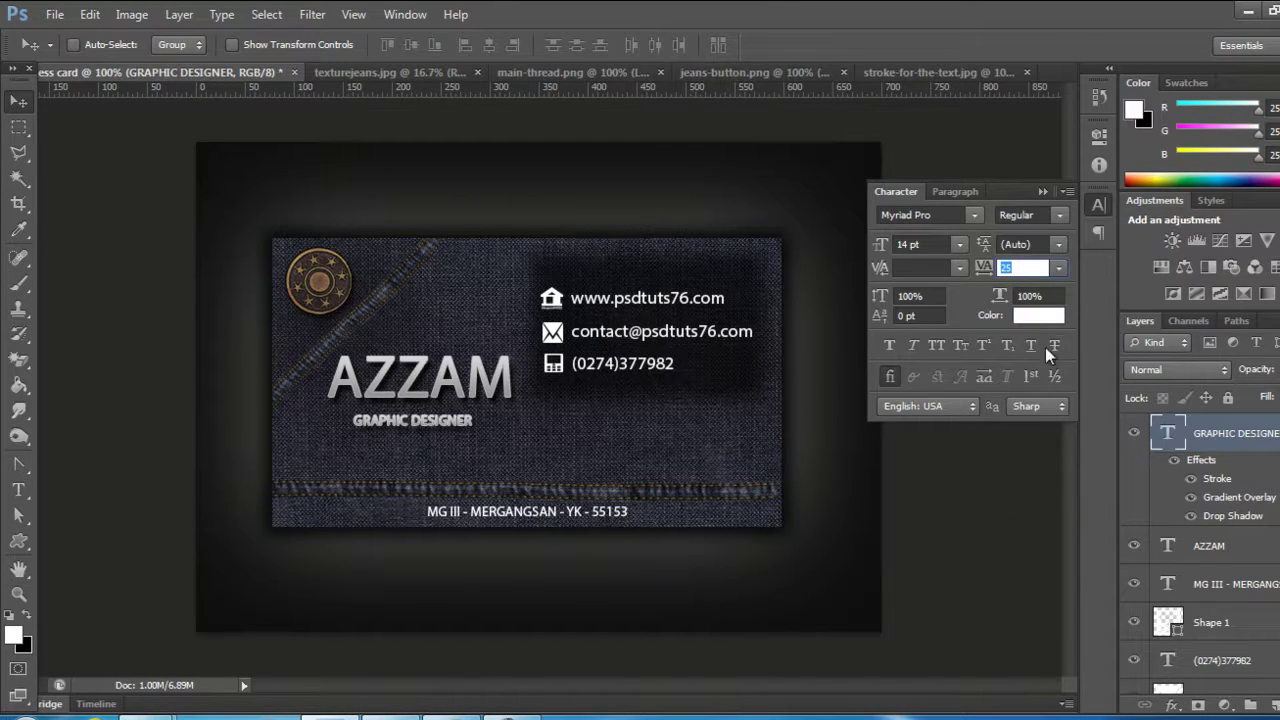
{"action": "left_click", "coordinate": [1058, 268]}
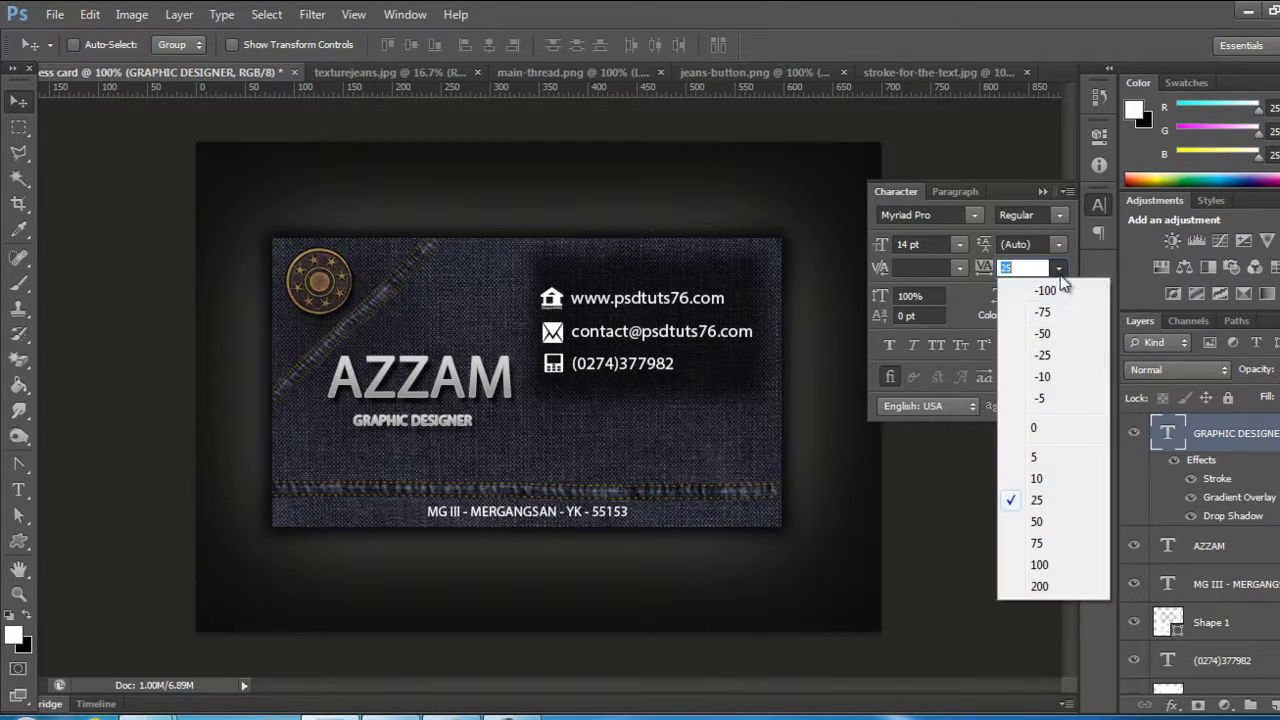
{"action": "left_click", "coordinate": [1052, 518]}
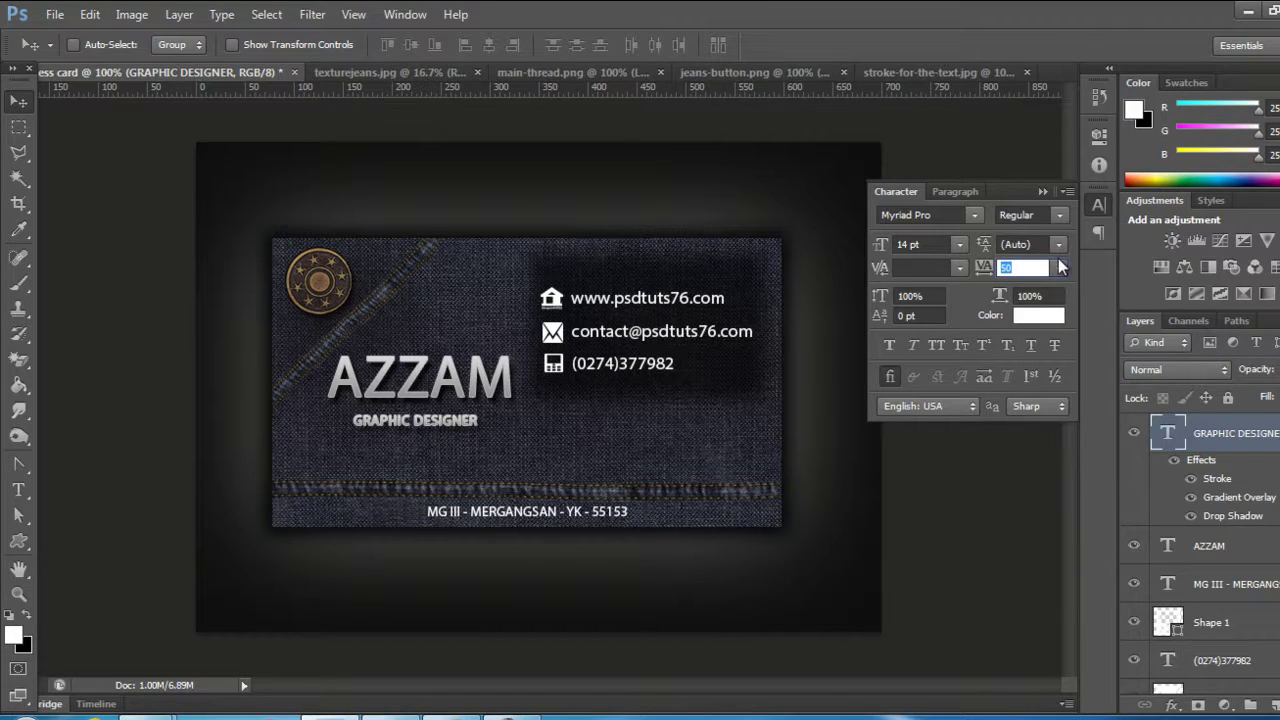
{"action": "left_click", "coordinate": [1058, 268]}
{"action": "left_click", "coordinate": [1040, 544]}
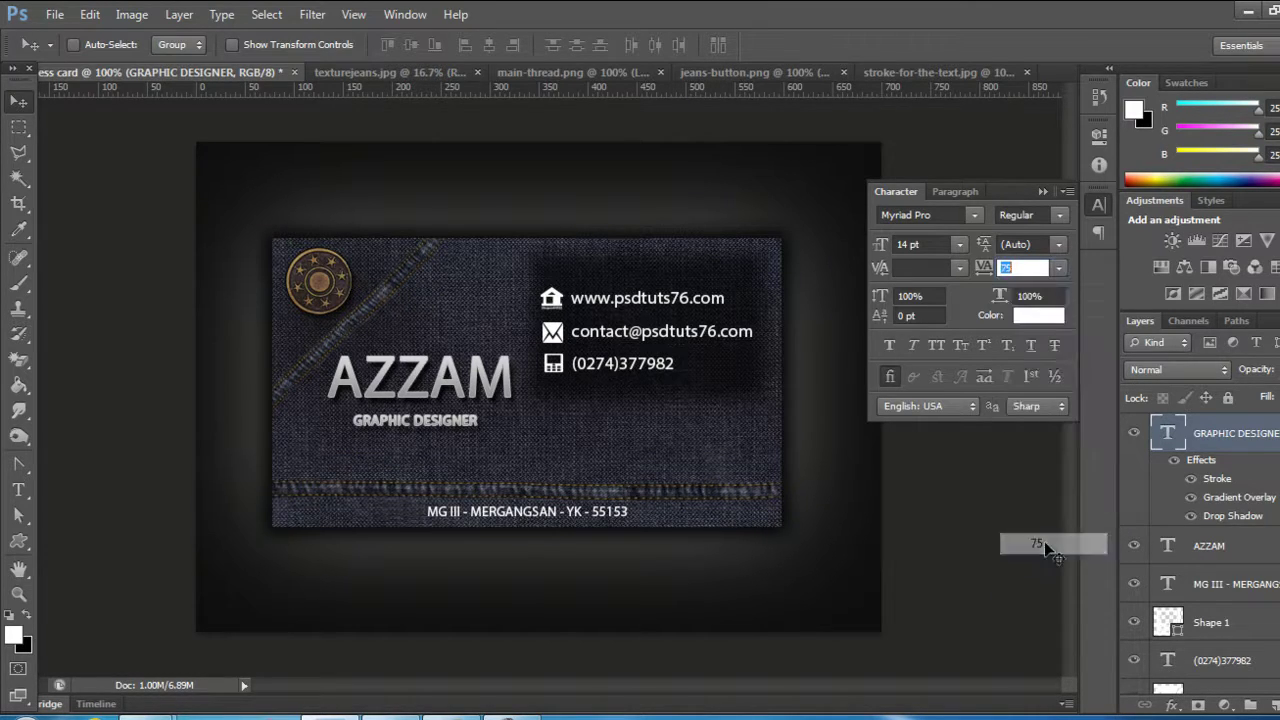
{"action": "left_click", "coordinate": [1042, 193]}
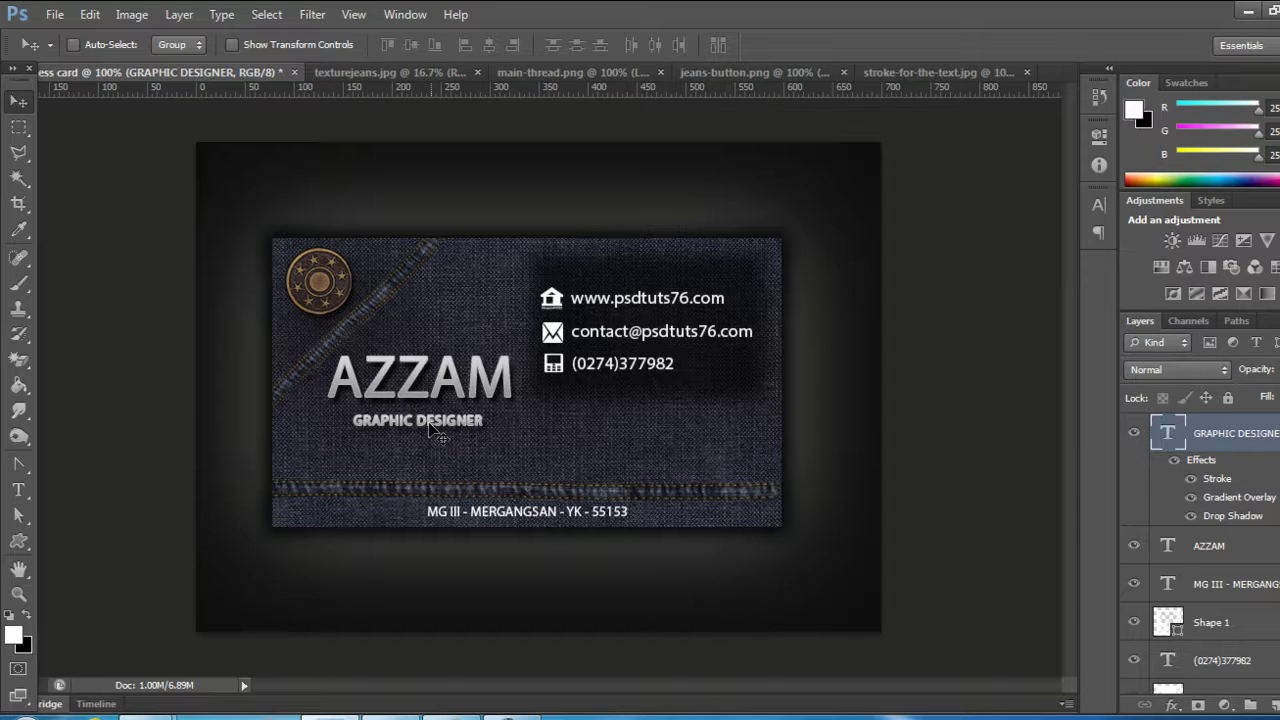
{"action": "left_click_drag", "start_coordinate": [432, 424], "coordinate": [425, 428]}
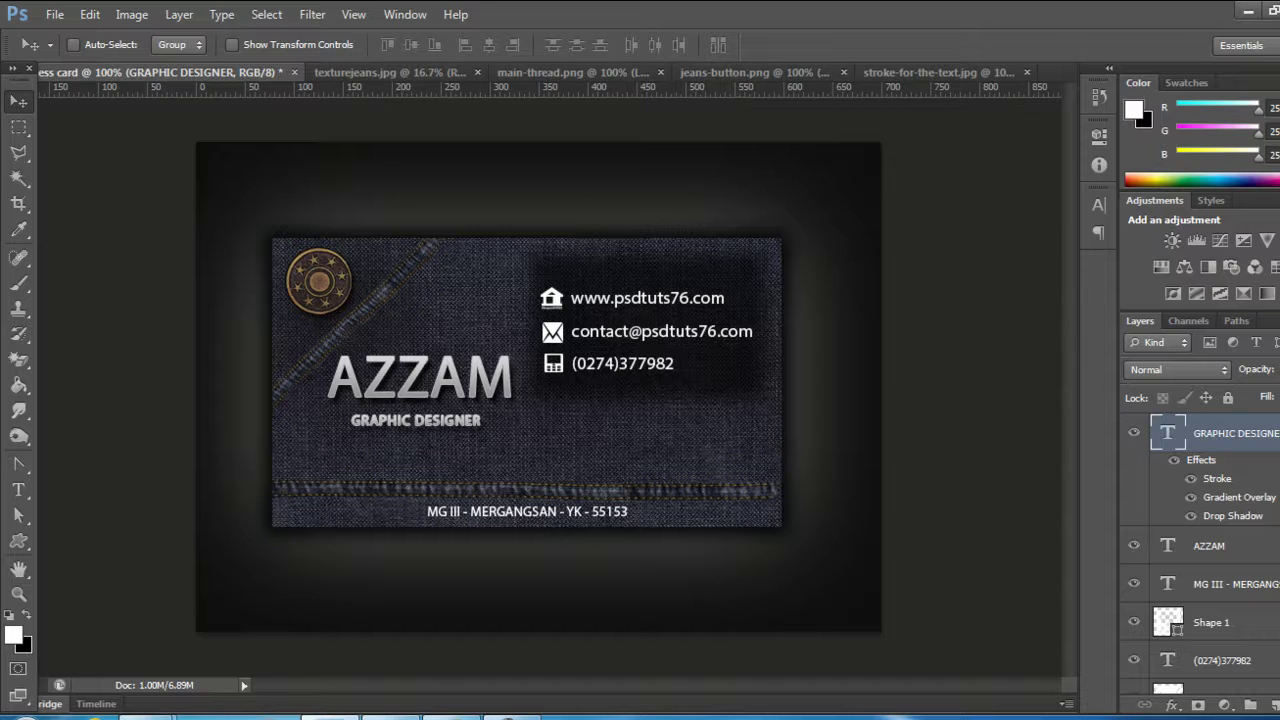
{"action": "left_click", "coordinate": [1210, 435]}
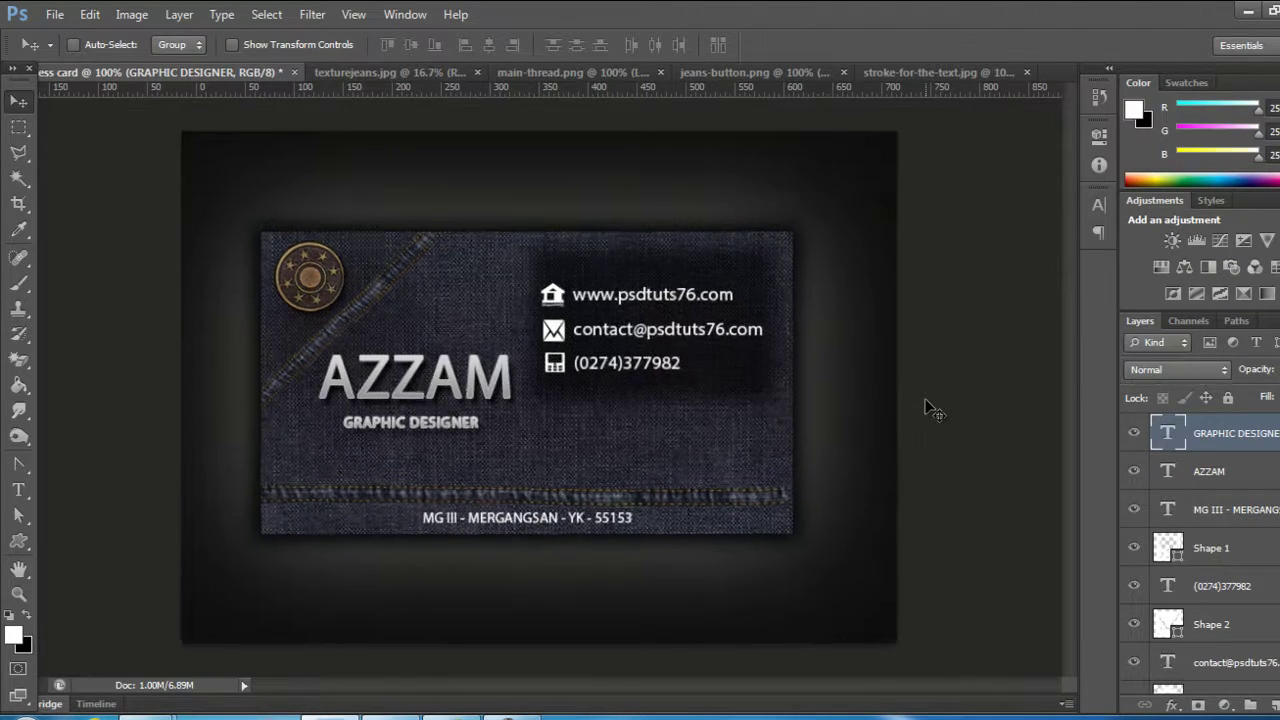